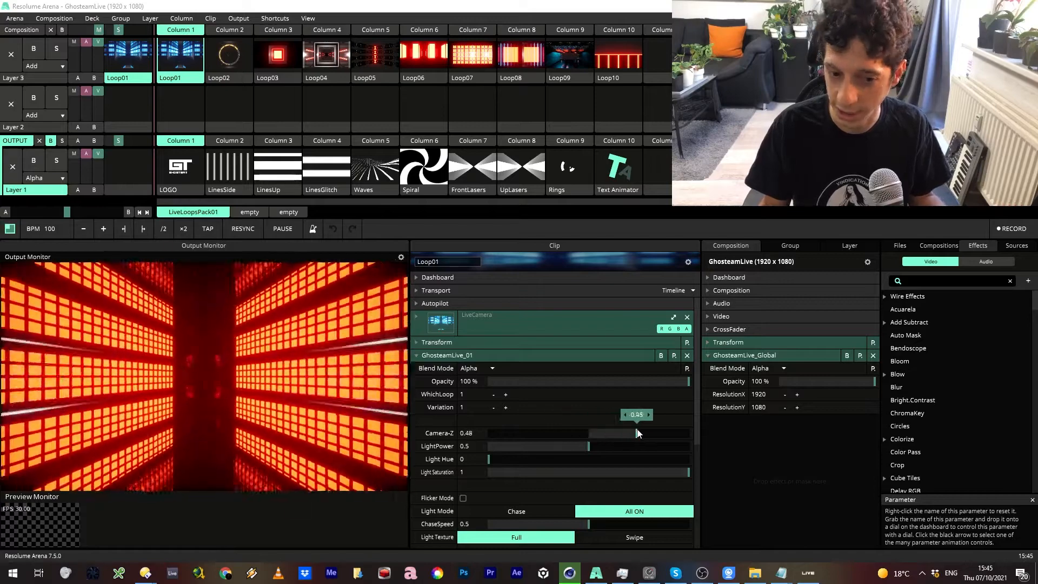
Step: Reset Loop01's Camera-Z to 0, and try its LightPower at 0 along with a sweep of the Light Hue
right_click(433, 434)
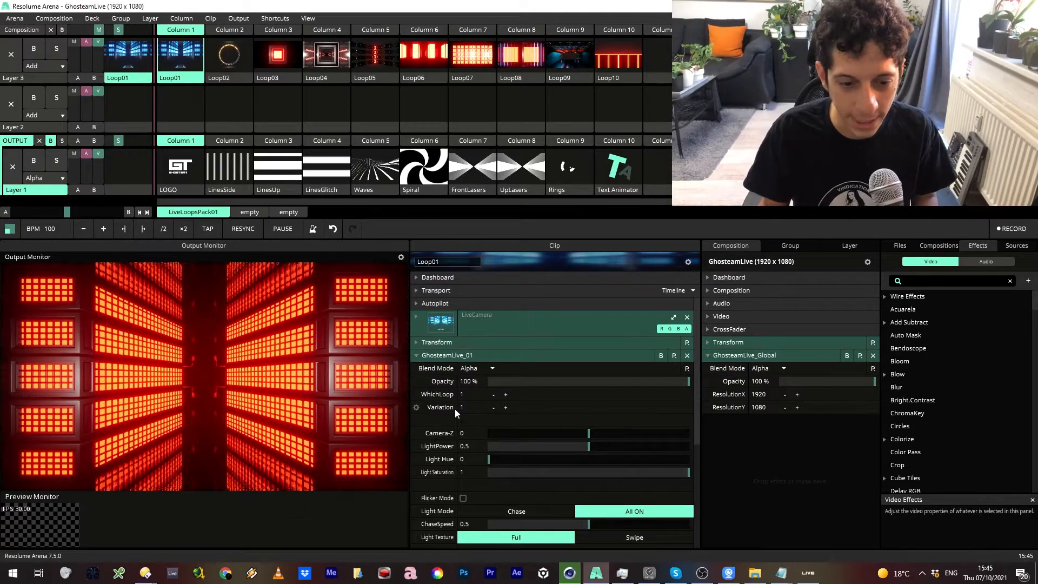
left_click_drag(588, 446, 482, 448)
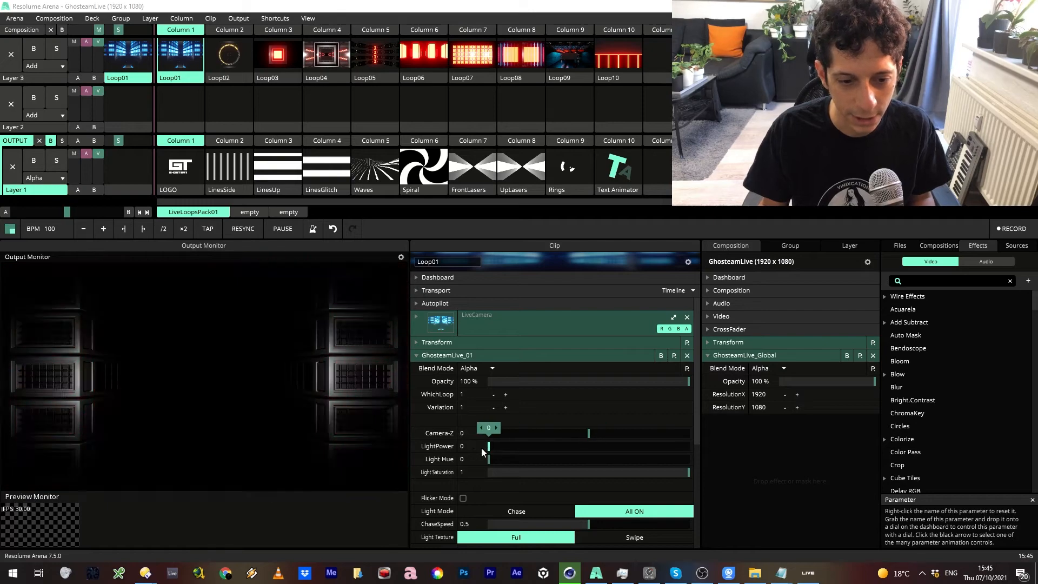
mouse_move(489, 458)
left_mouse_down()
mouse_move(677, 452)
mouse_move(474, 459)
left_mouse_up()
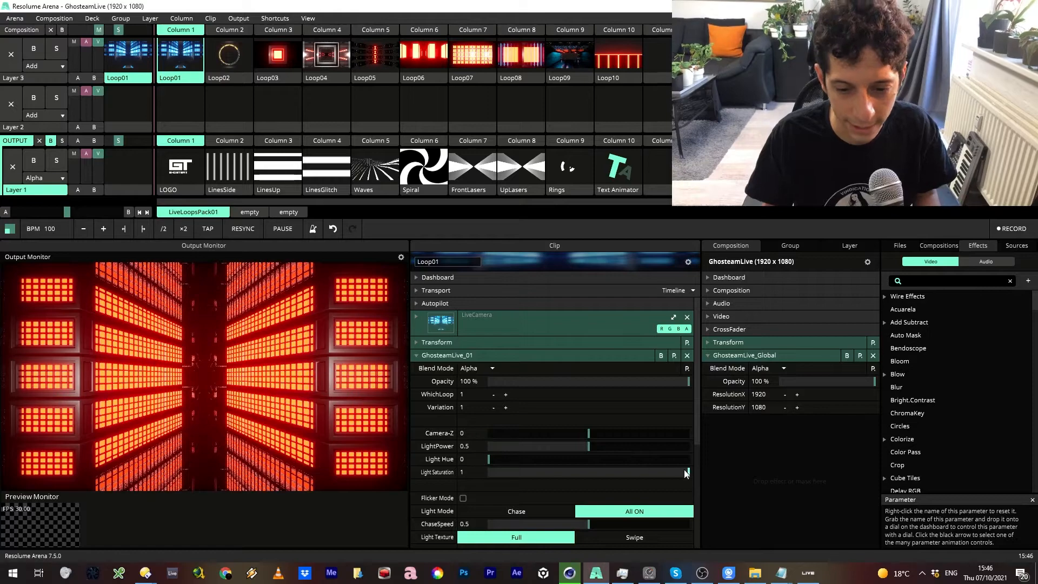
Step: Sweep Loop01's Light Saturation down through low values and bring it back up to 1
left_click_drag(689, 474, 488, 464)
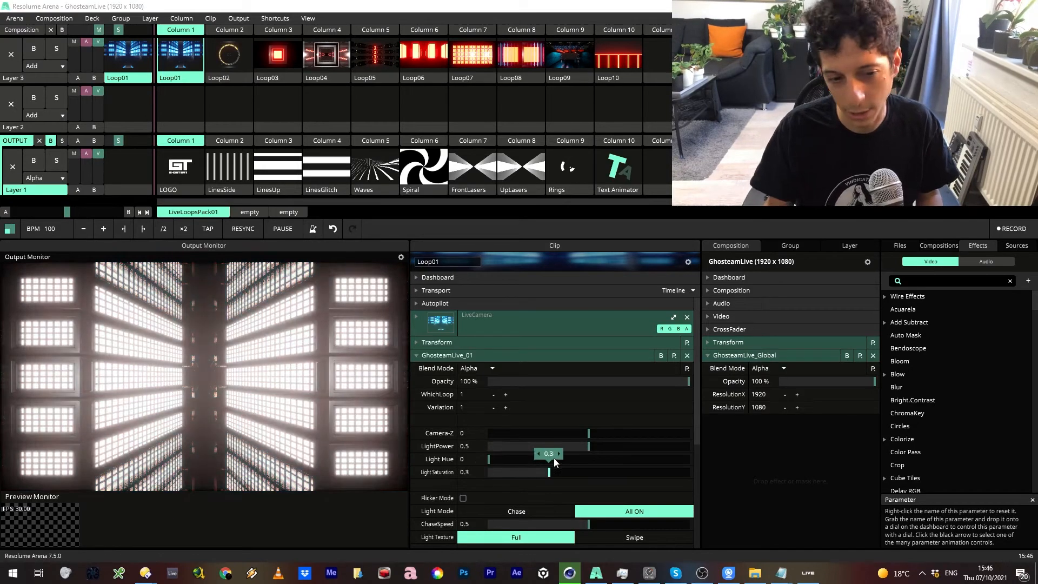
left_click_drag(590, 455, 627, 444)
left_click_drag(676, 475, 662, 455)
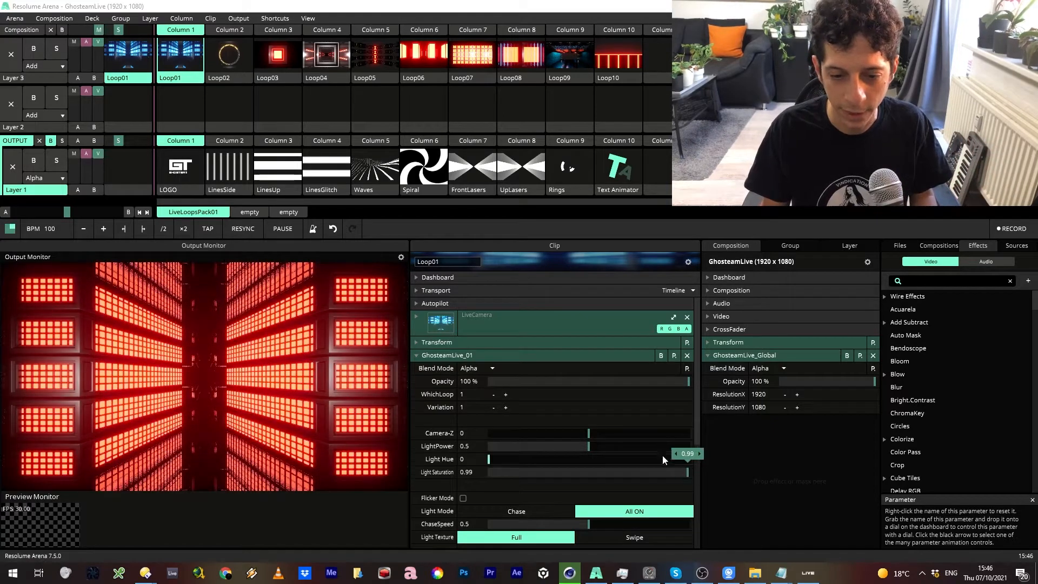
scroll(590, 445, "down", 1)
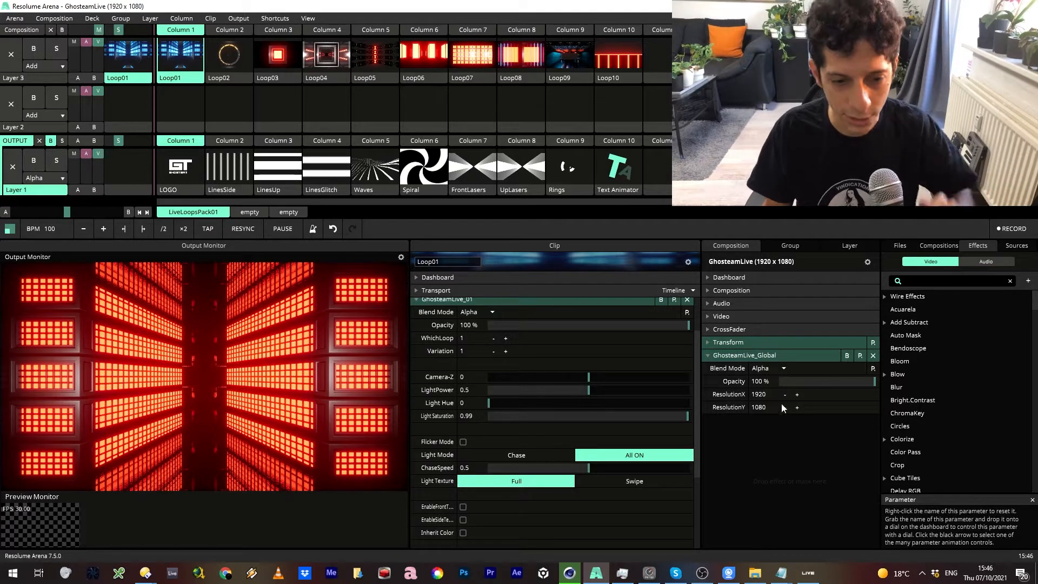
left_click_drag(690, 418, 725, 417)
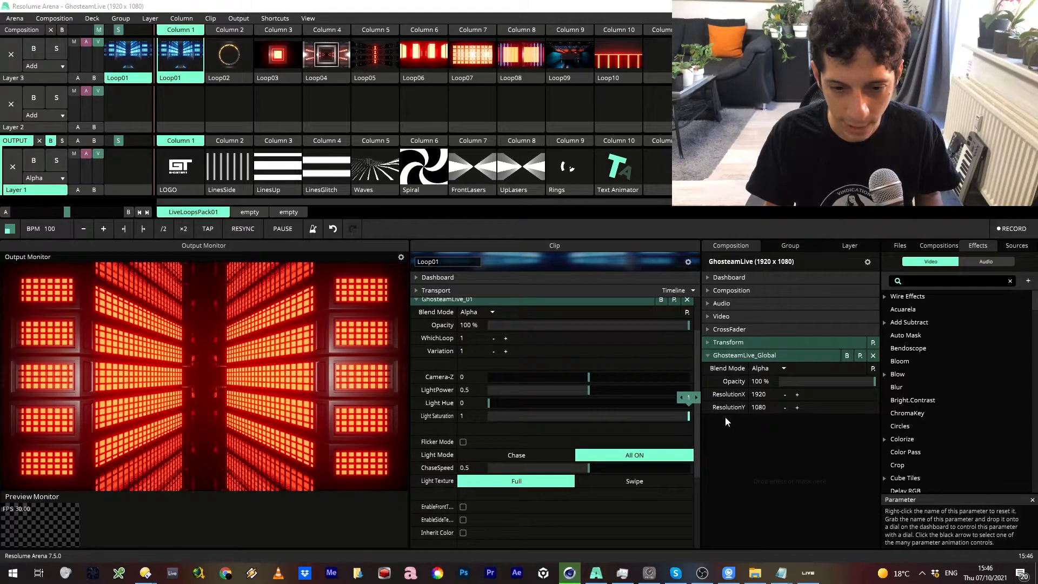
Step: Try Flicker Mode on Loop01, and test the Chase light mode at high and near-zero ChaseSpeed before restoring the speed to 0.5
left_click(462, 442)
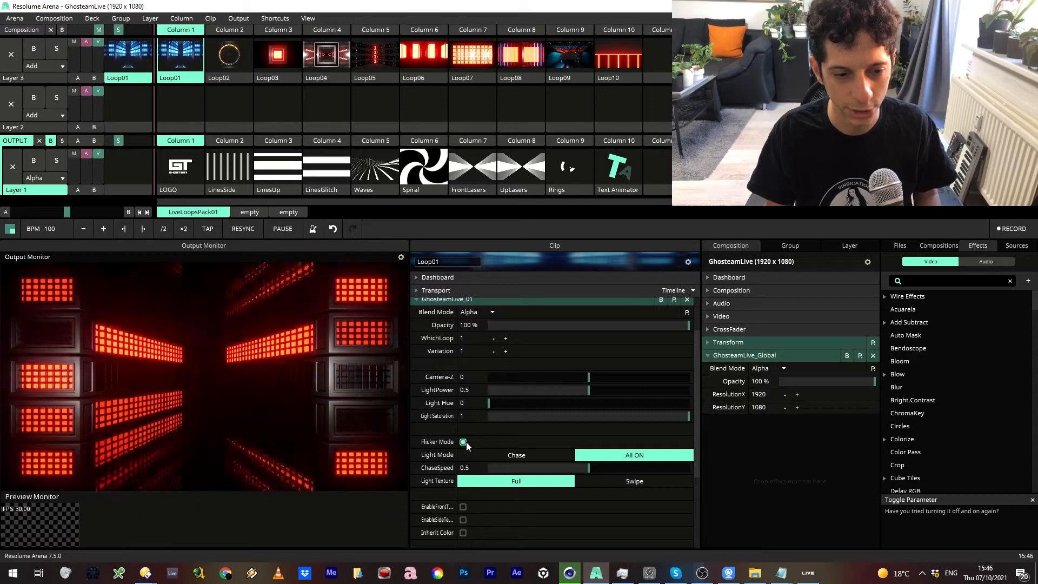
left_click(463, 442)
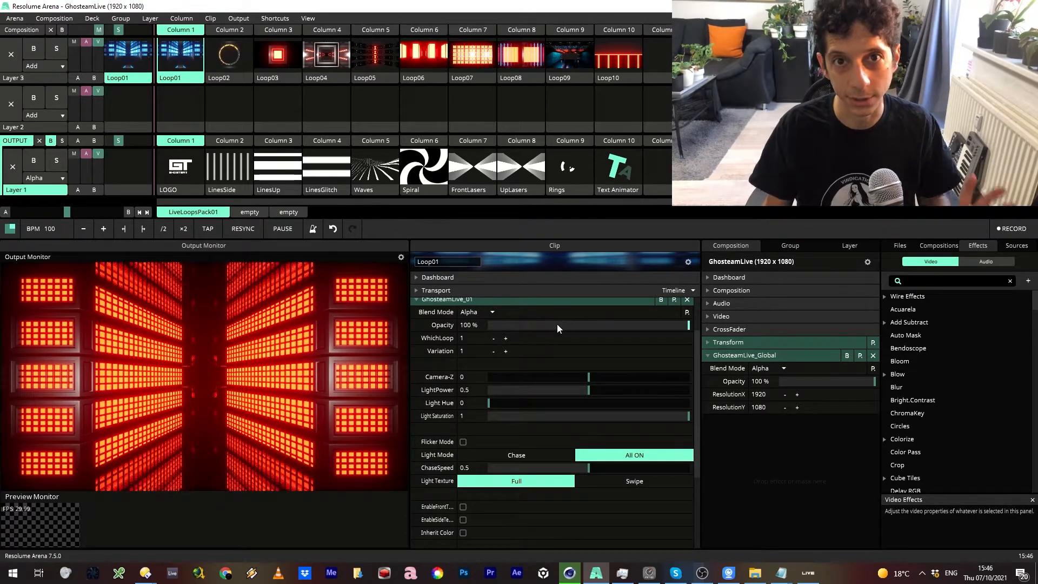
left_click(555, 452)
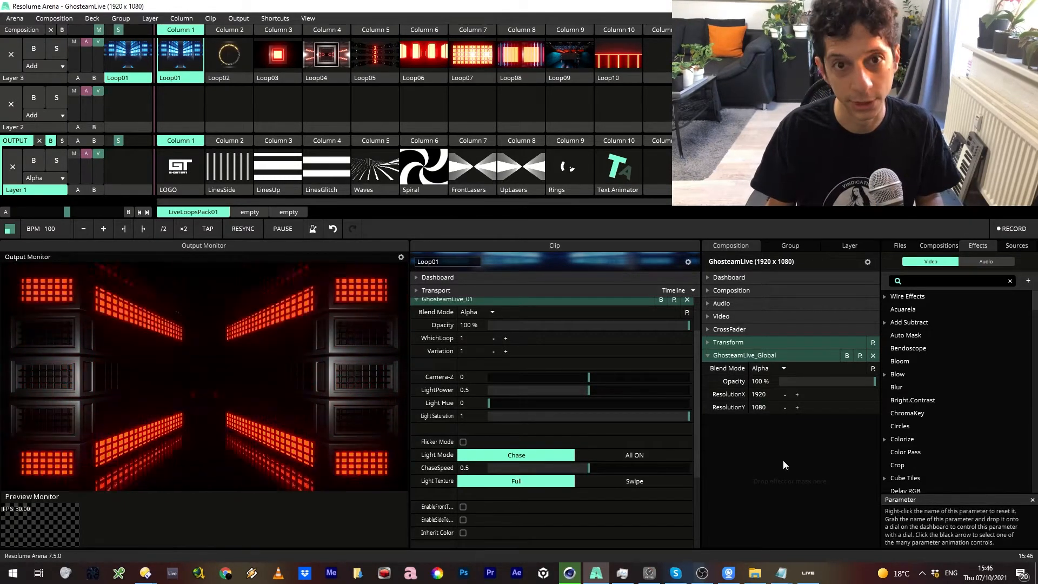
left_click_drag(589, 468, 597, 468)
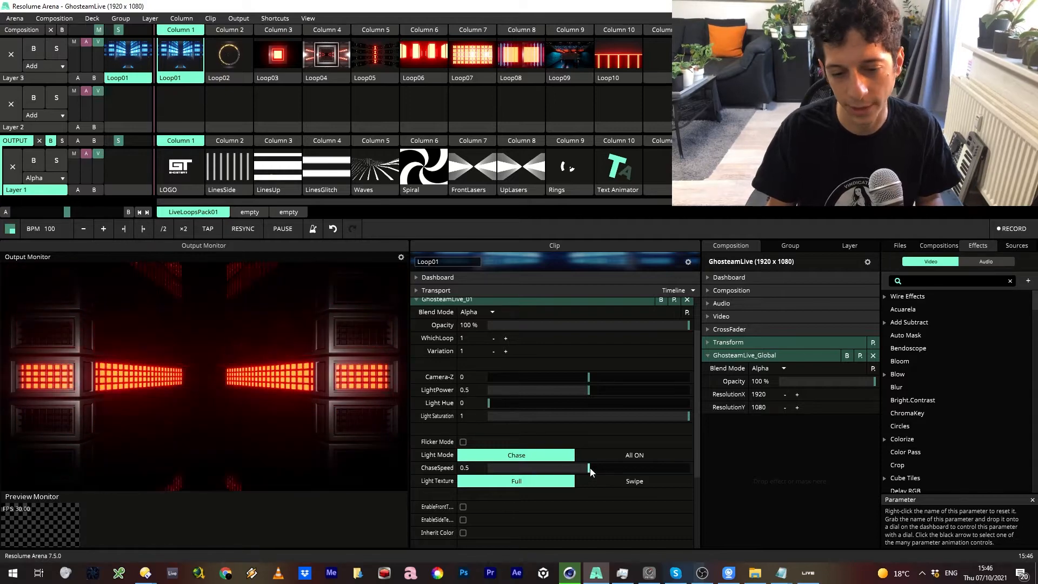
left_click_drag(673, 472, 485, 467)
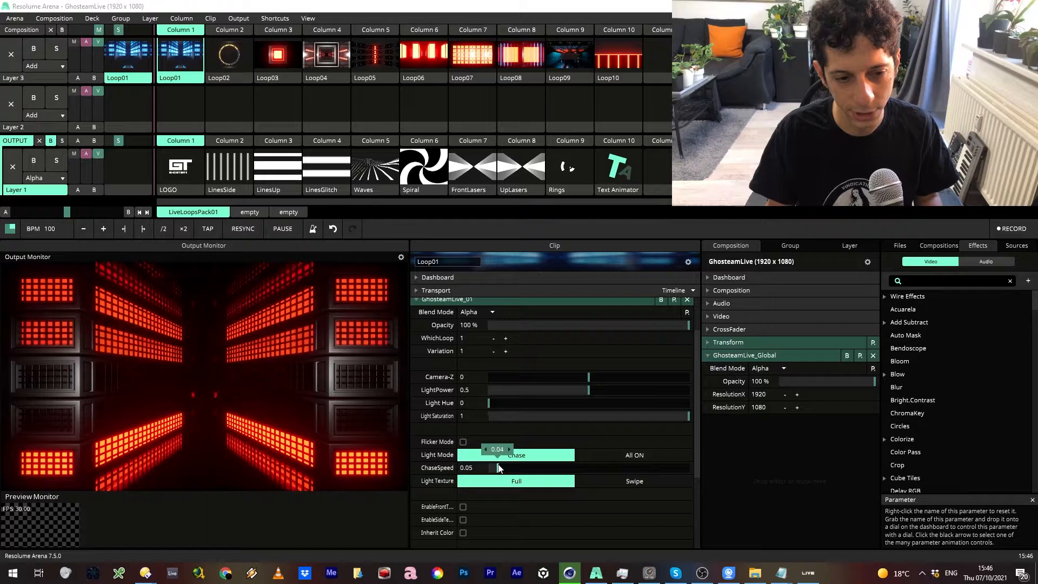
left_click_drag(581, 469, 580, 468)
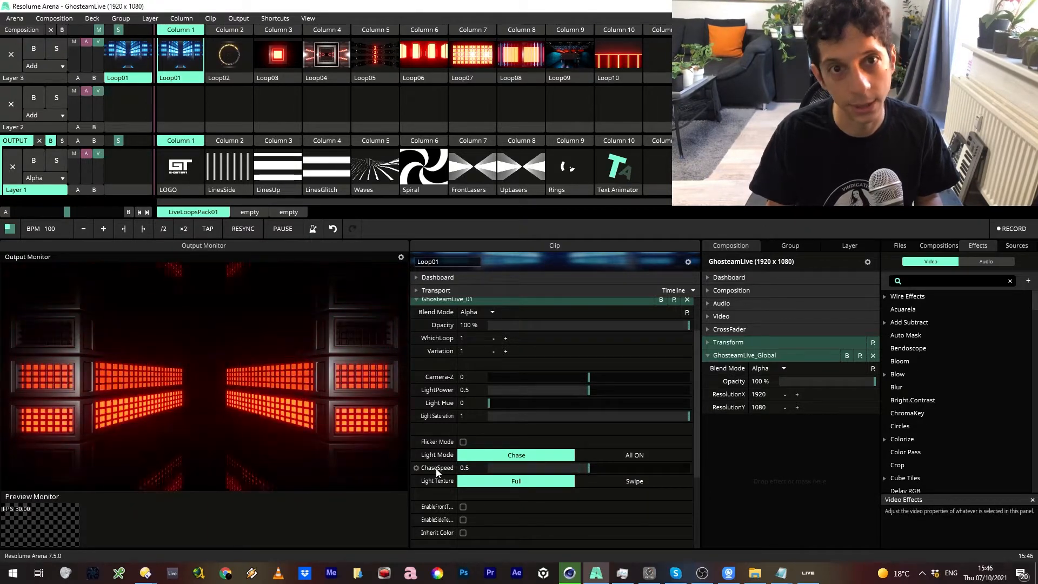
Step: Try the Swipe light texture with the Chase and All ON light modes, and restore the Full texture
scroll(440, 485, "down", 3)
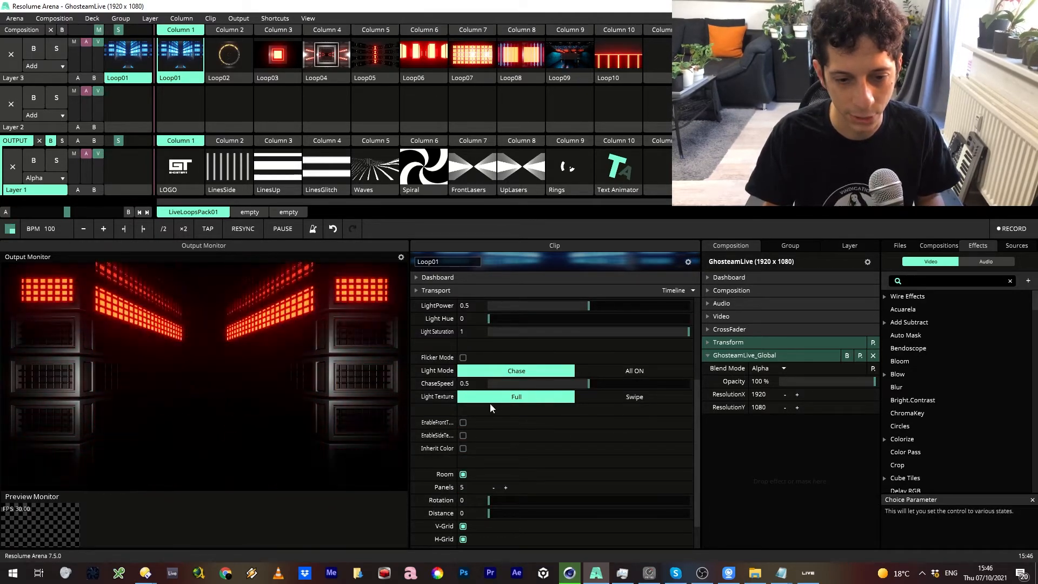
left_click(623, 397)
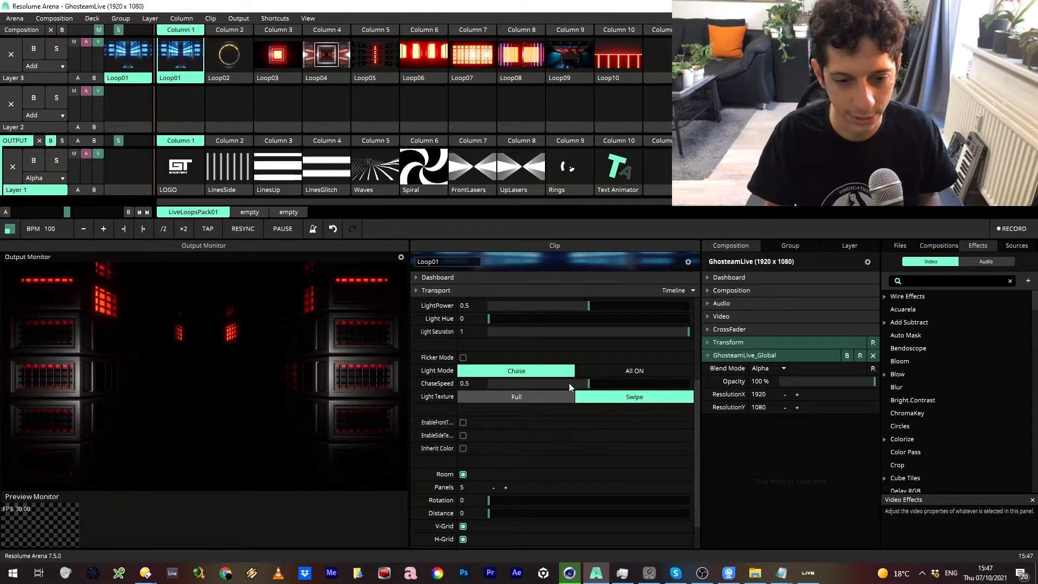
left_click(652, 366)
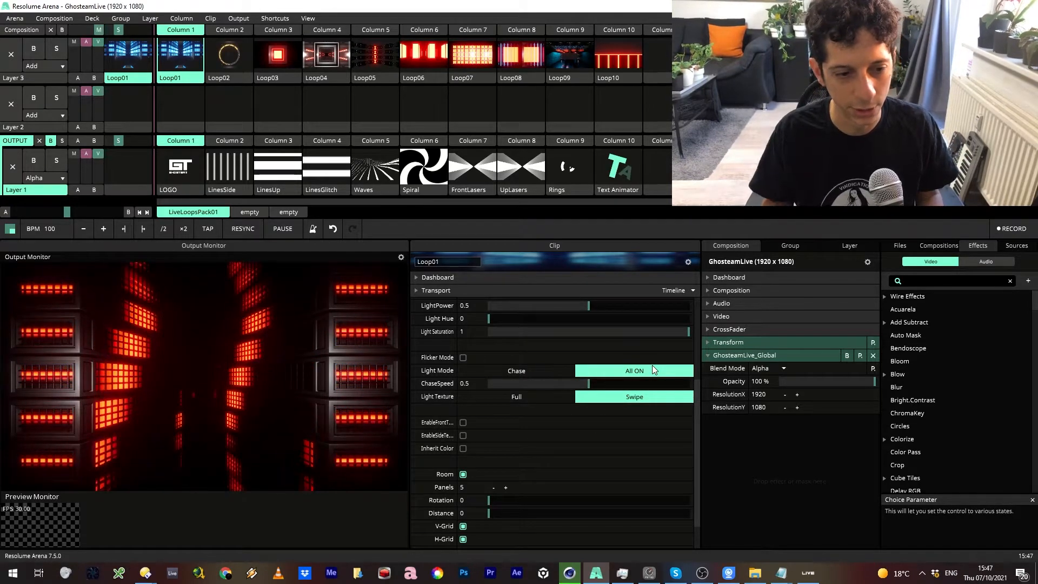
left_click(516, 396)
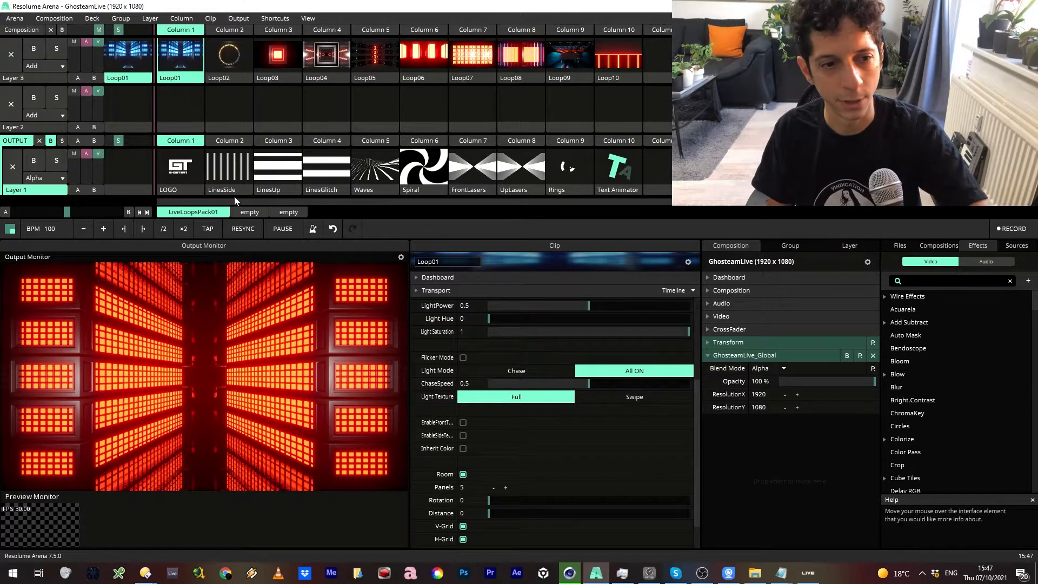
Step: Play the LinesUp clip on Layer 1 and enable both the front and side textures of Loop01
left_click(273, 168)
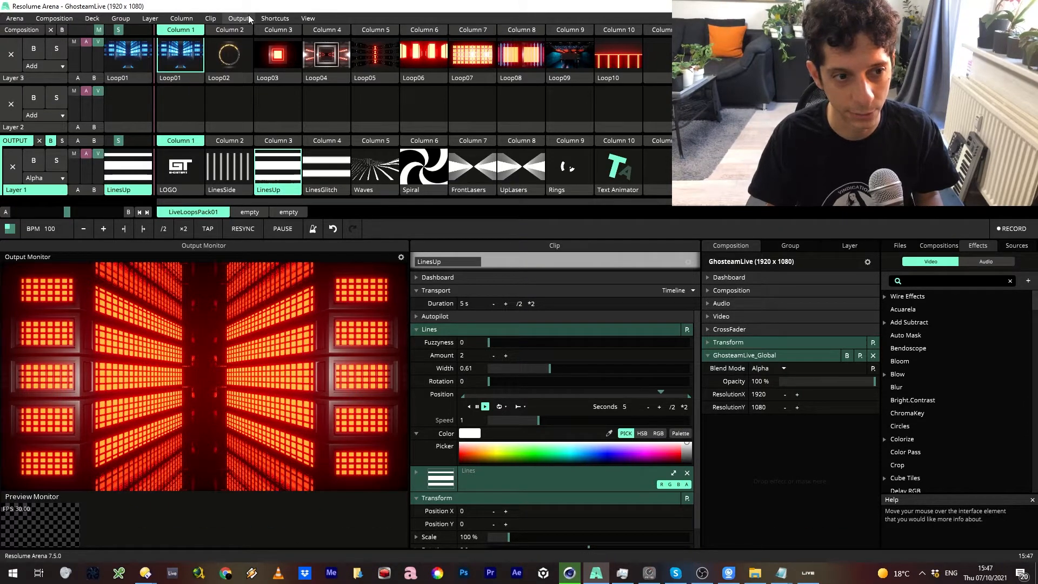
left_click(186, 66)
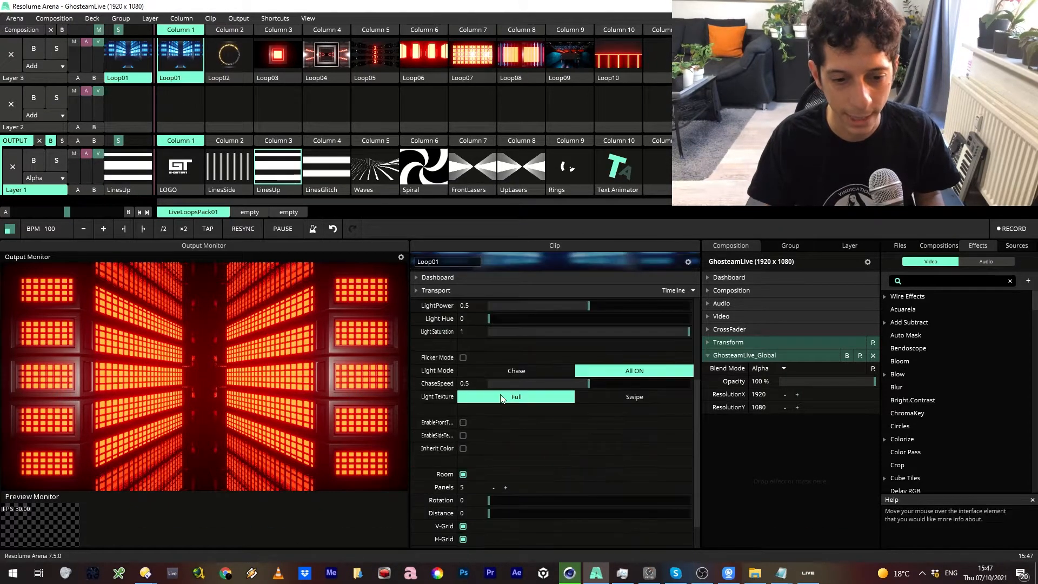
left_click(463, 423)
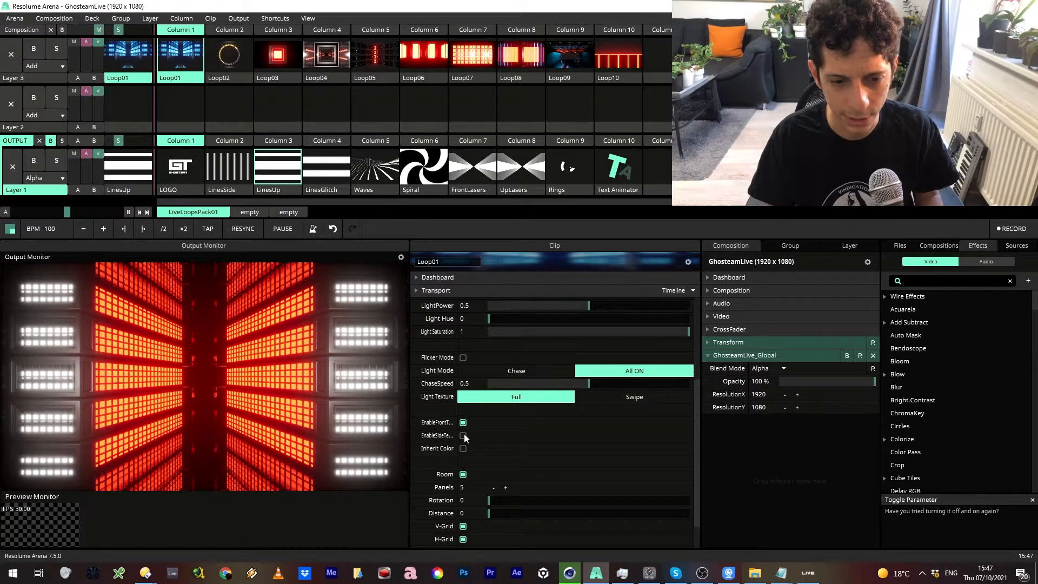
left_click(463, 435)
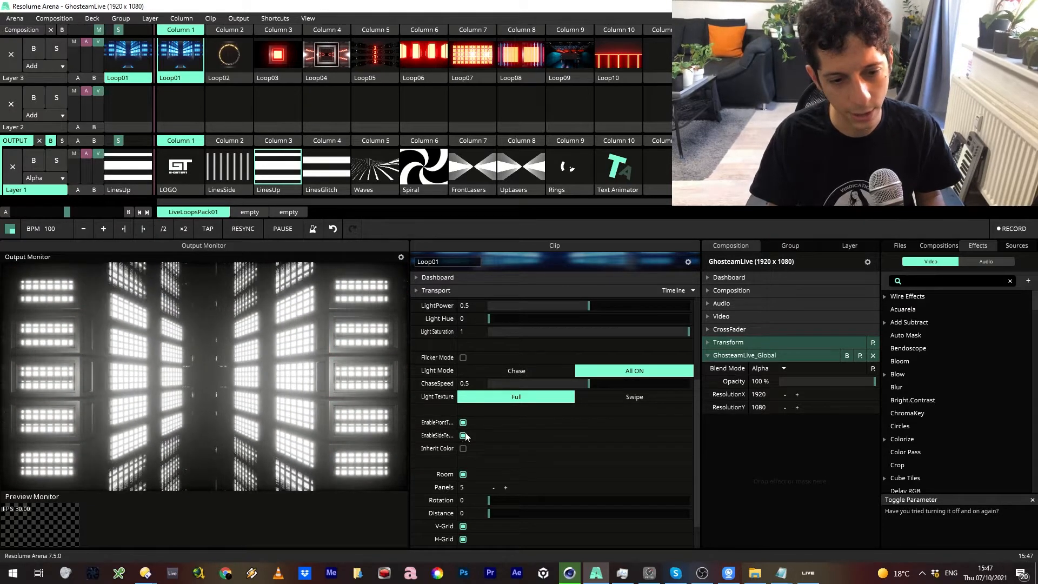
left_click(463, 435)
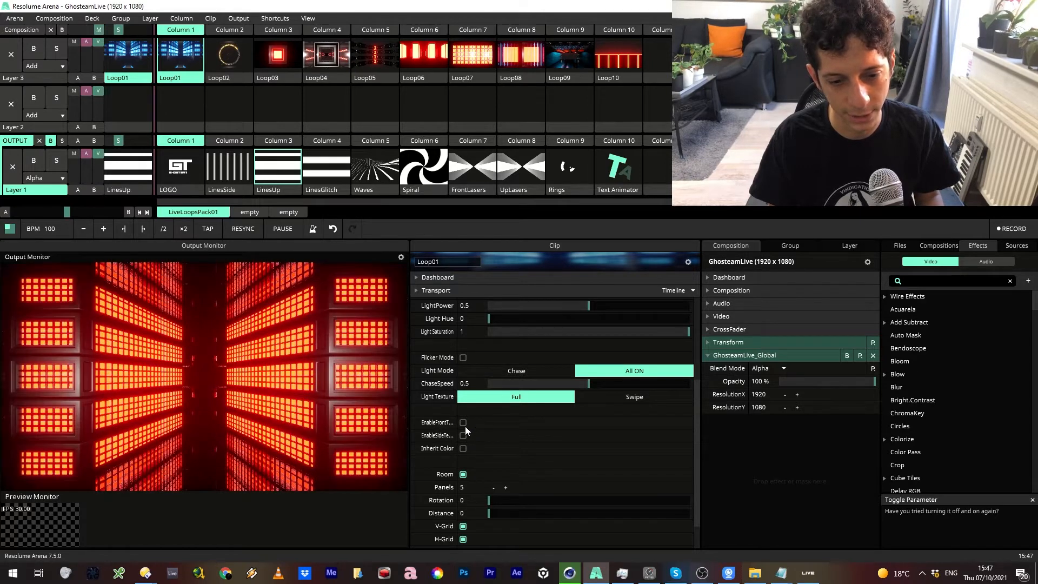
left_click(462, 435)
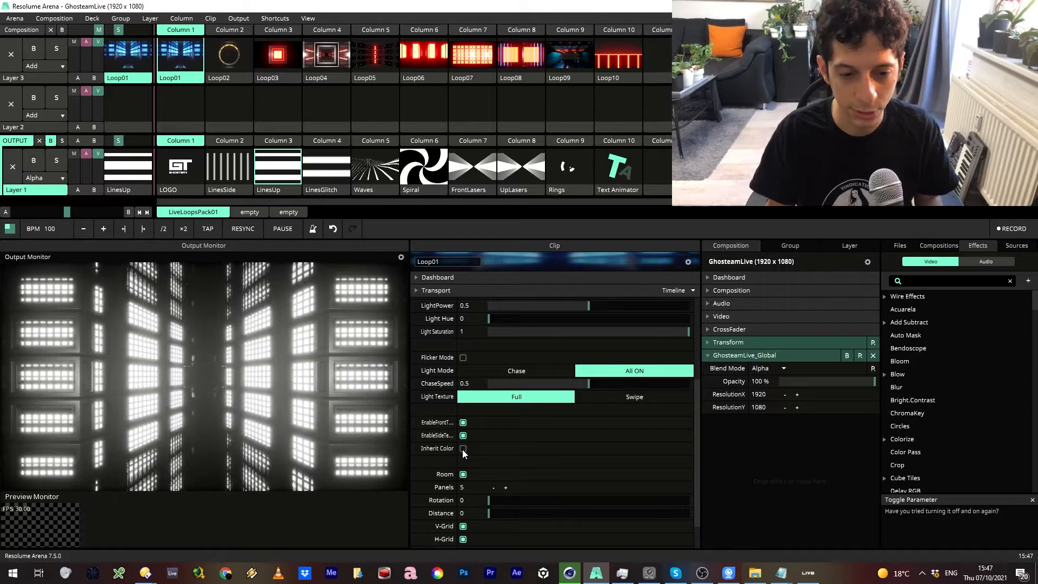
Step: Turn on Inherit Color for Loop01 and sweep its Light Hue, returning it to 0
left_click(463, 448)
scroll(523, 426, "up", 2)
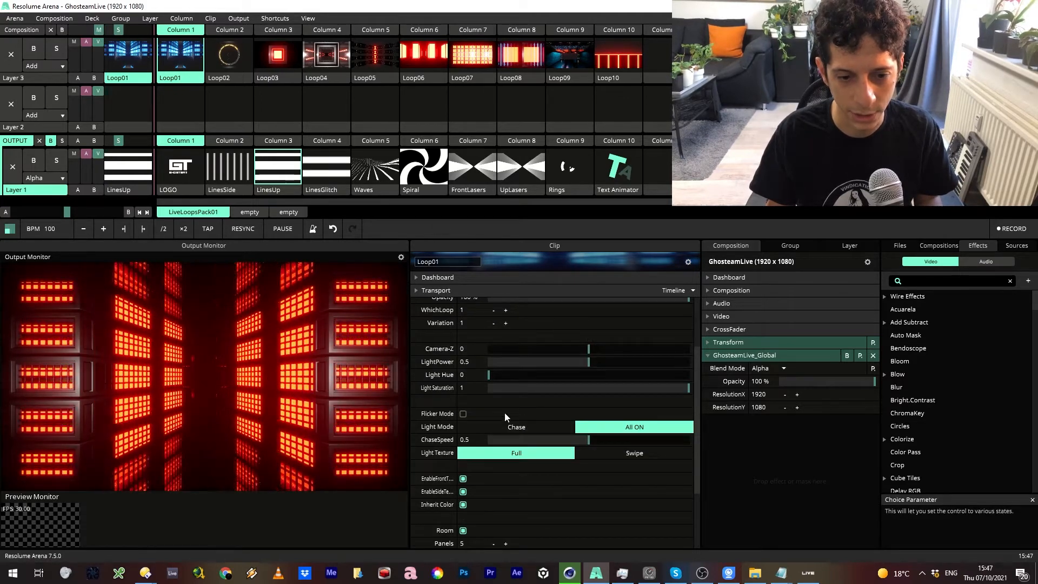
mouse_move(490, 373)
left_mouse_down()
mouse_move(672, 373)
mouse_move(476, 373)
left_mouse_up()
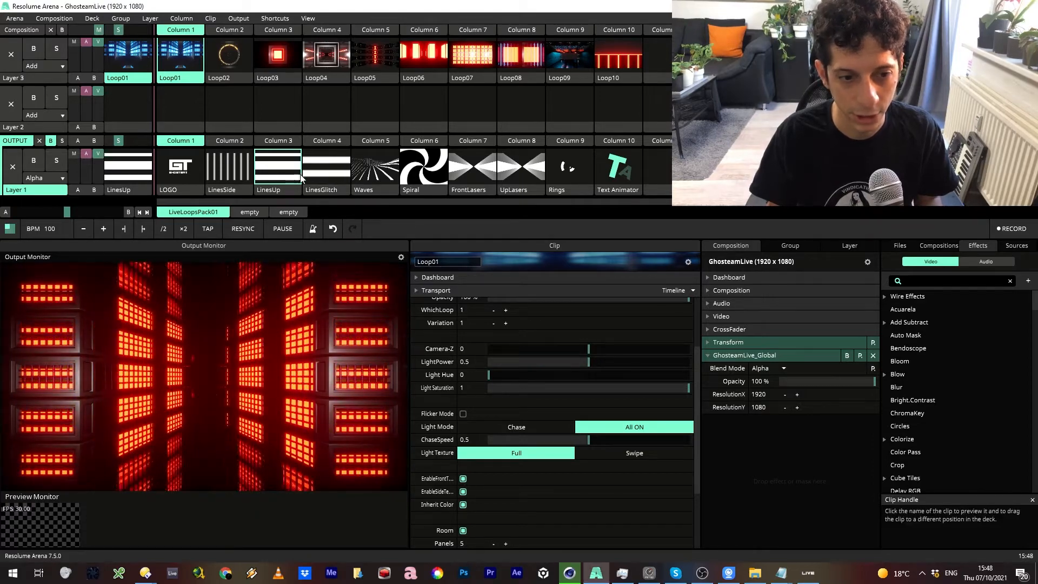
Step: Try the LinesGlitch, Spiral and FrontLasers clips on Layer 1 as light textures, and return to LinesUp
left_click(319, 172)
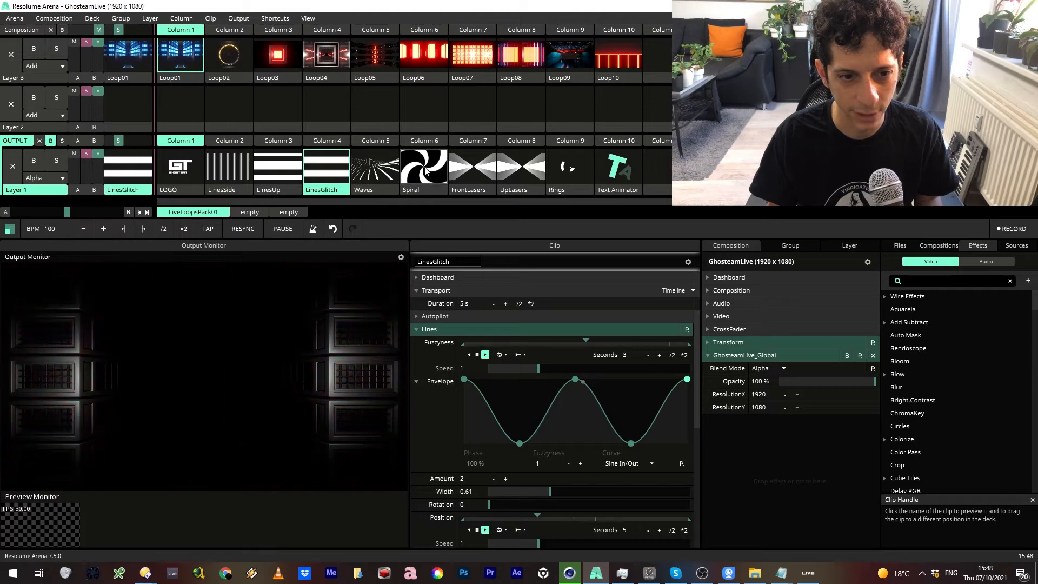
left_click(427, 172)
left_click(478, 174)
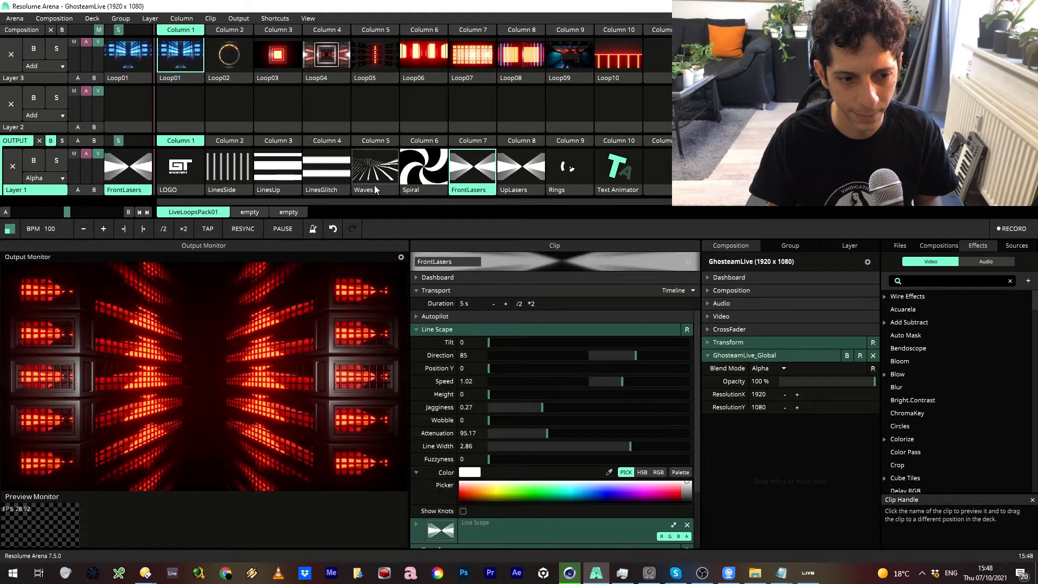
left_click(277, 172)
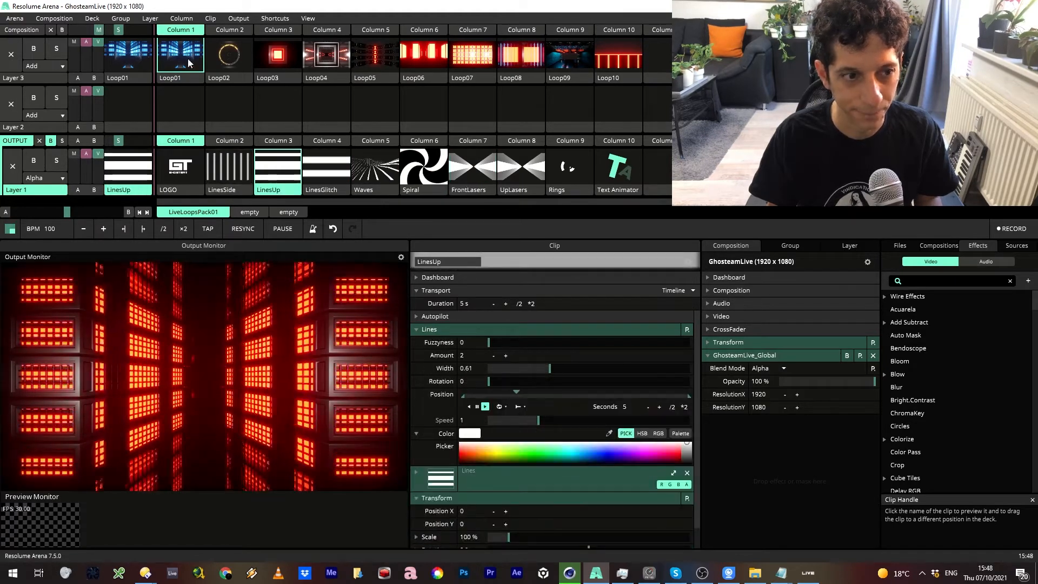
Step: Reselect Loop01 and switch its Room off and on several times, leaving it on
left_click(187, 58)
left_click(463, 437)
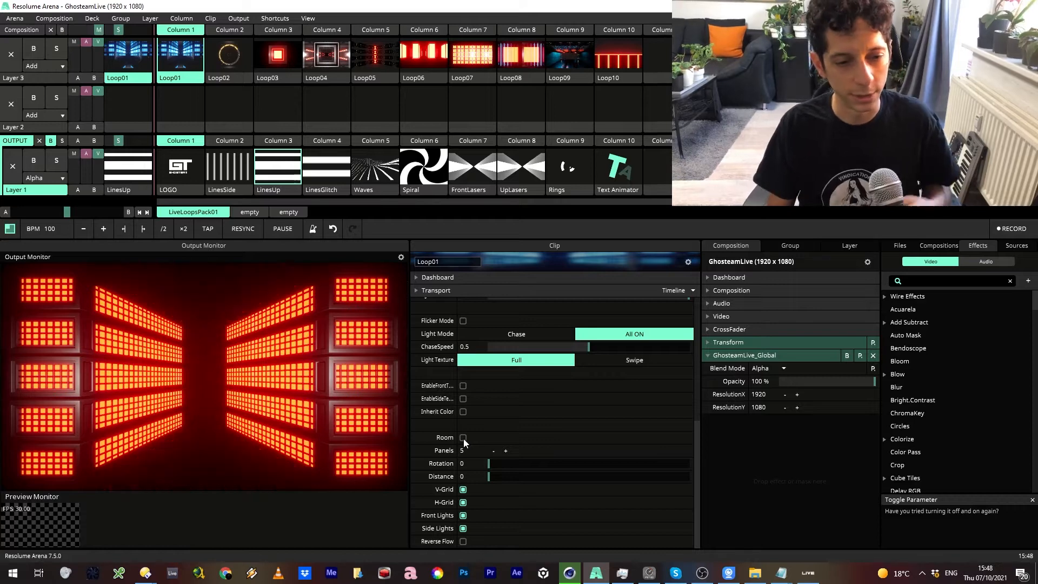
left_click(463, 437)
left_click(462, 437)
left_click(462, 437)
left_click(462, 437)
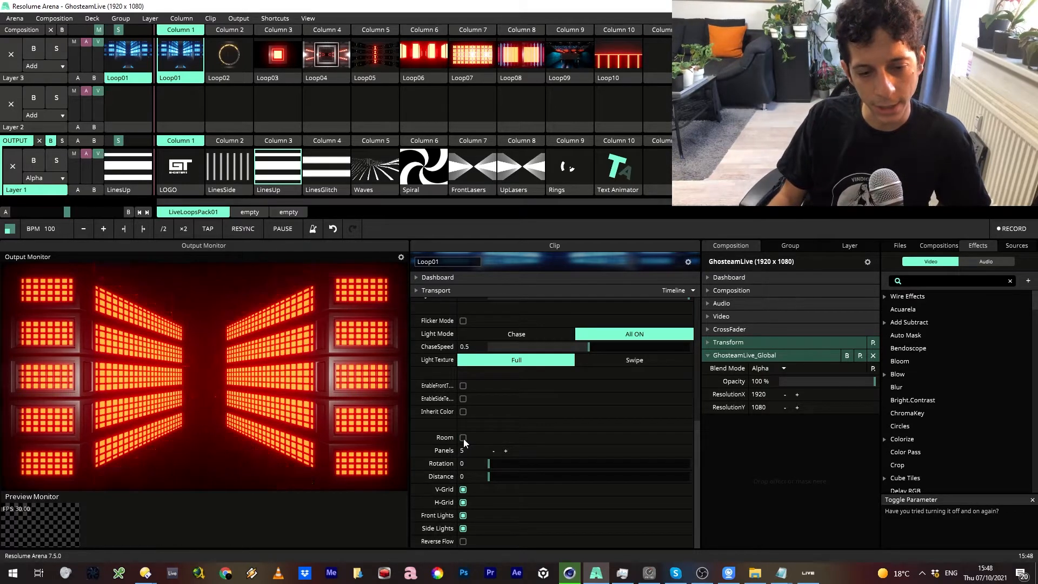
left_click(463, 437)
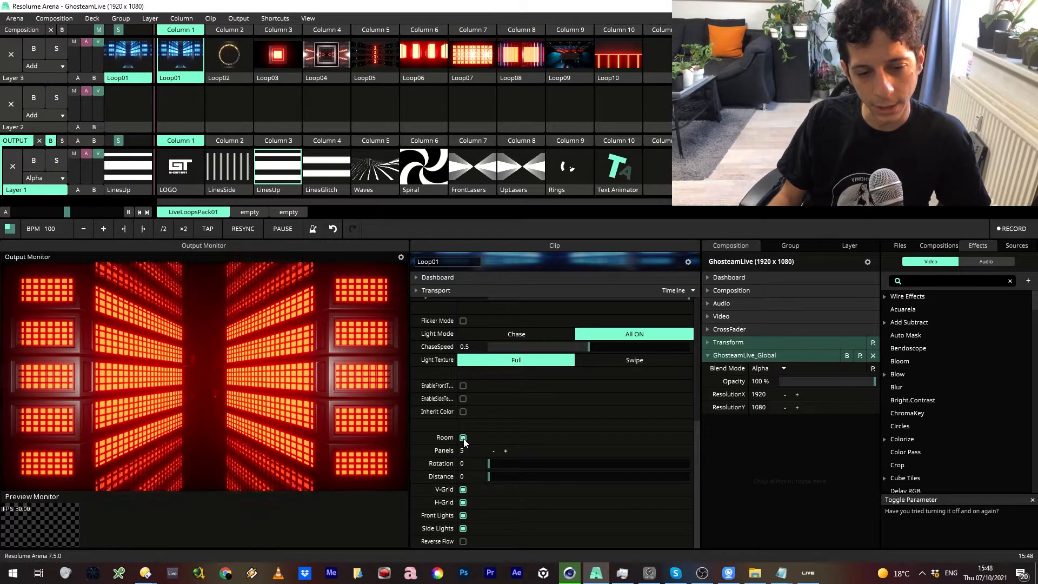
Step: Place the LinesUp clip from Layer 1 into Column 1 of Layer 2, and reselect Loop01
left_click(275, 190)
left_click_drag(189, 112, 182, 120)
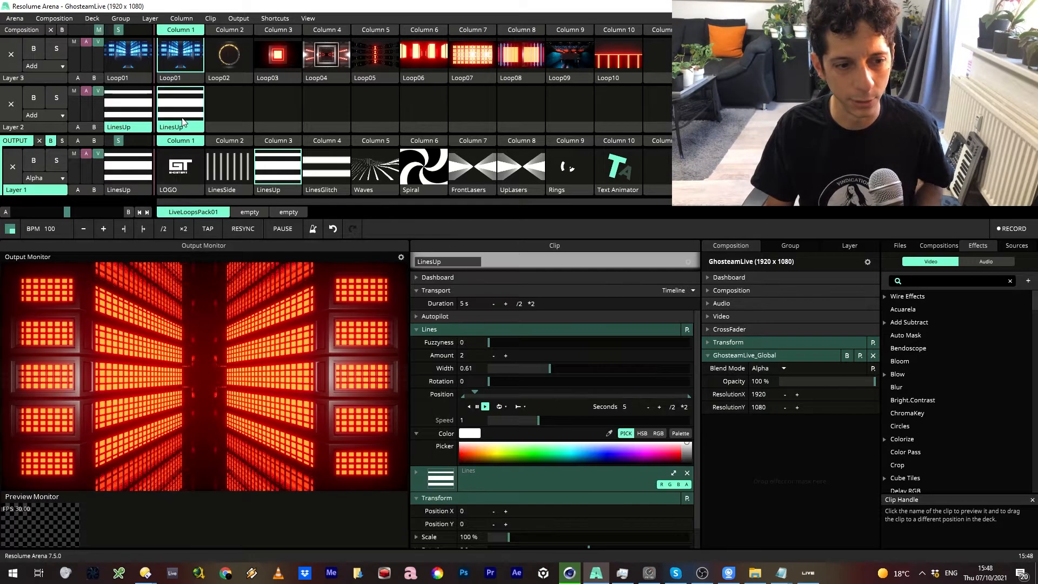
left_click(190, 51)
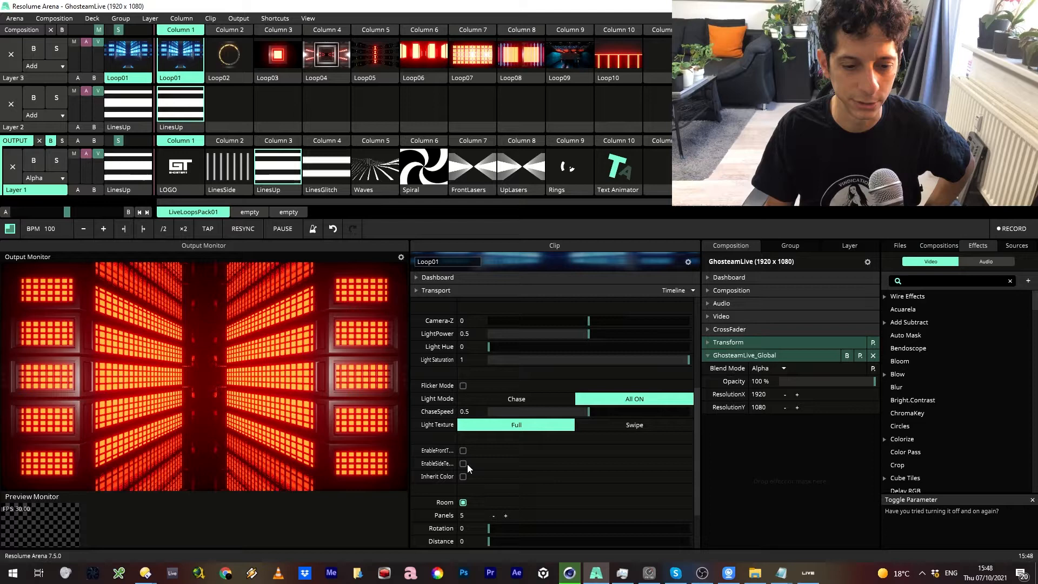
Step: Toggle Loop01's Room option and reduce its Panels count to 3
left_click(464, 501)
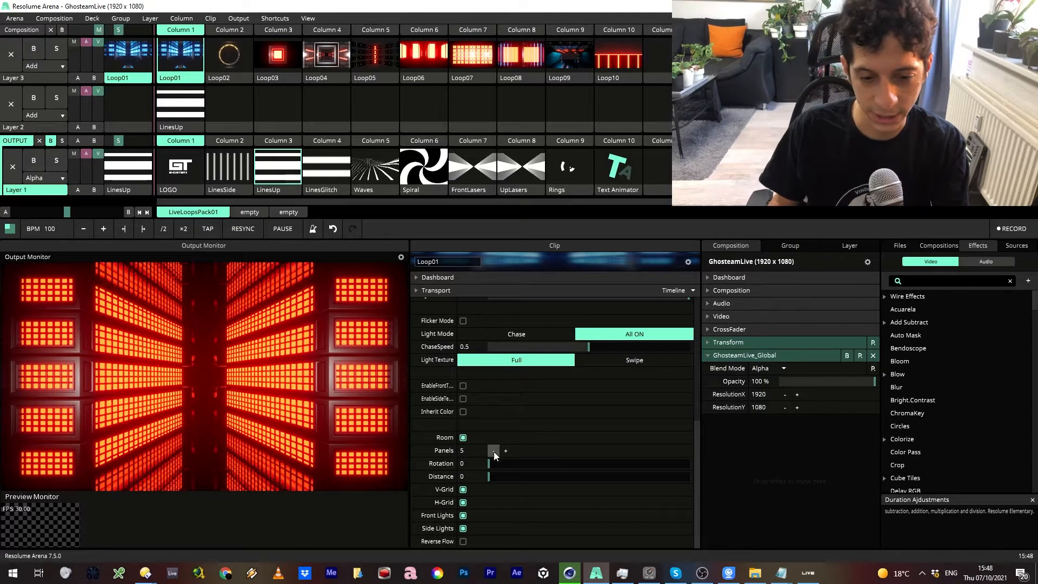
left_click(494, 452)
left_click(494, 452)
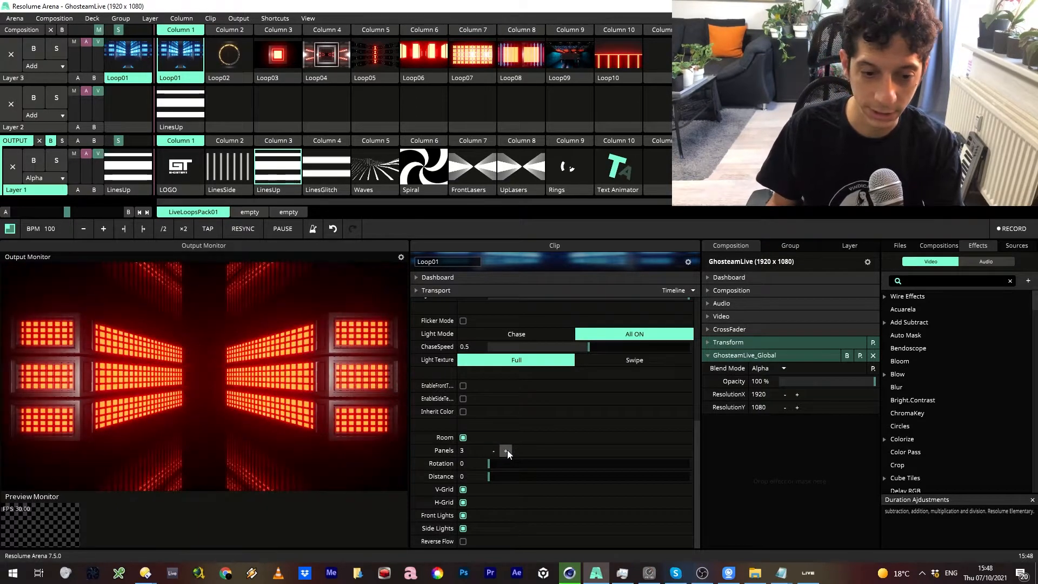
Step: Set Loop01's Panels count to 5, and sweep Rotation up to 1 and Distance to 0.5 before returning both to 0
left_click(506, 450)
left_click(506, 451)
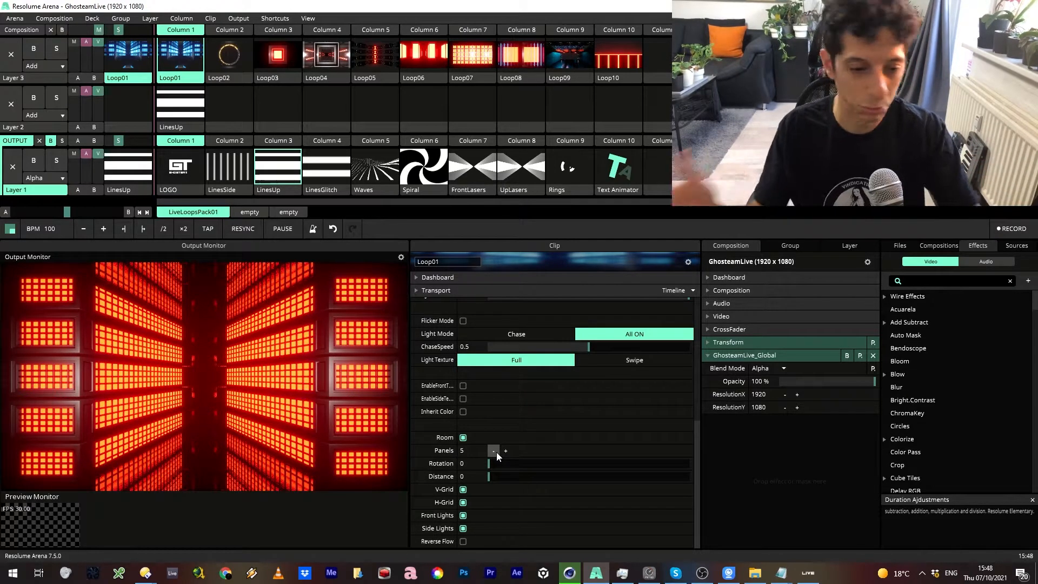
left_click_drag(492, 465, 716, 462)
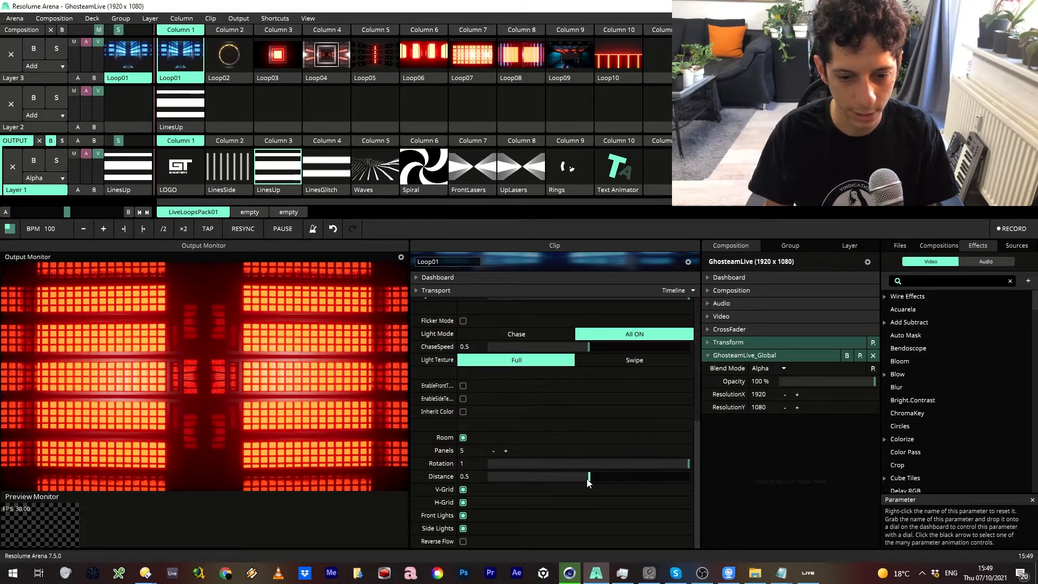
left_click_drag(588, 478, 488, 476)
left_click_drag(690, 465, 488, 464)
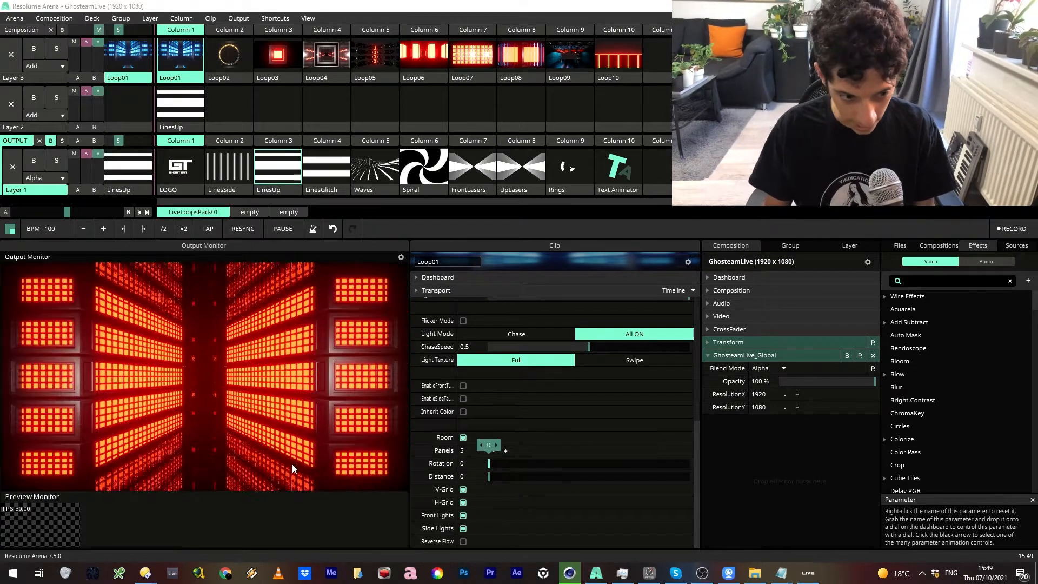
Step: Switch Loop01's V-Grid and H-Grid off and on to compare the panel patterns, leaving both on
left_click(463, 489)
left_click(463, 489)
left_click(464, 489)
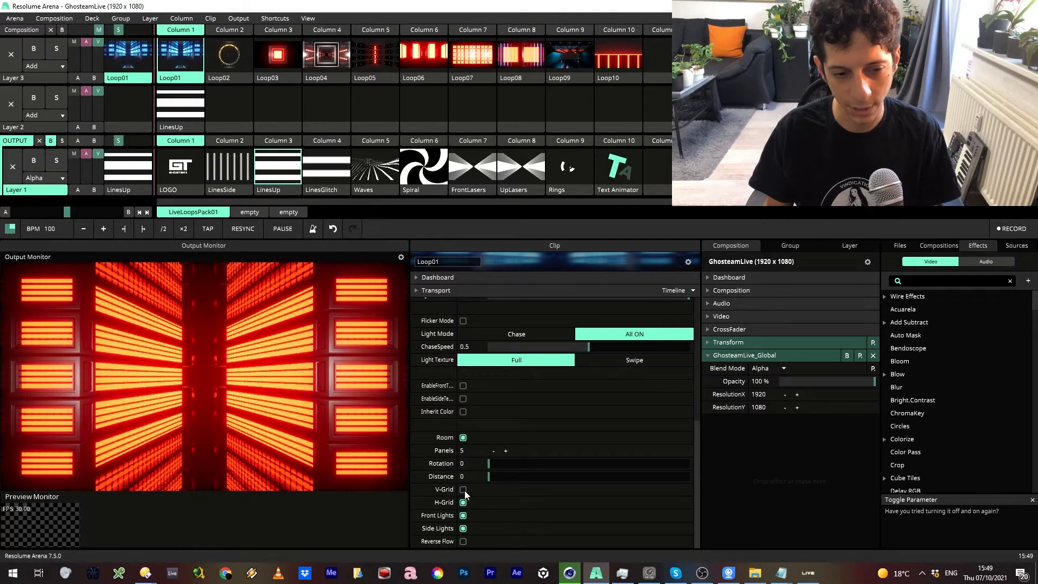
left_click(463, 504)
left_click(463, 502)
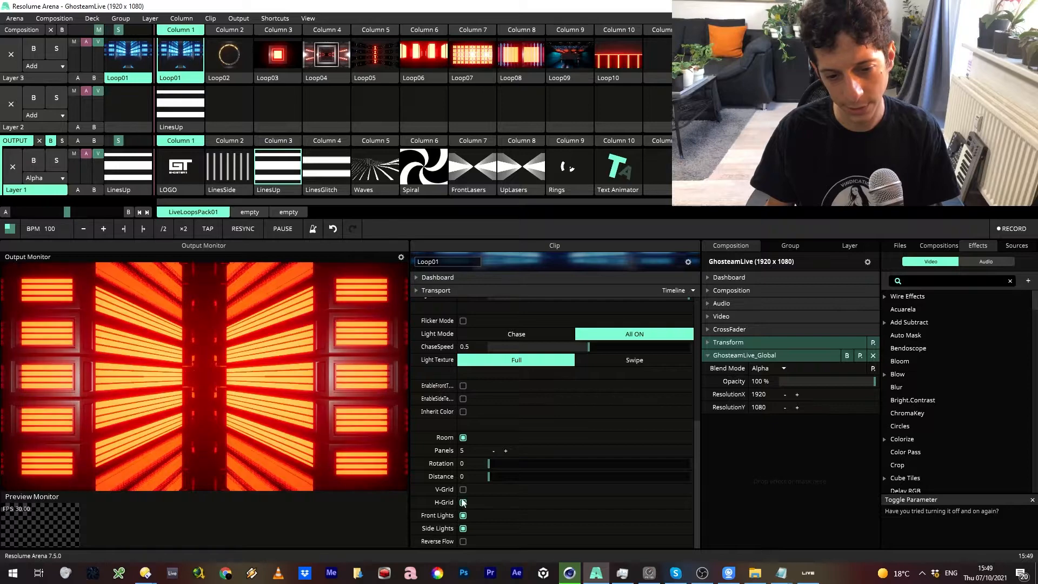
left_click(464, 489)
Step: Set Loop01's Light Mode to Chase and turn off both V-Grid and H-Grid
left_click(518, 332)
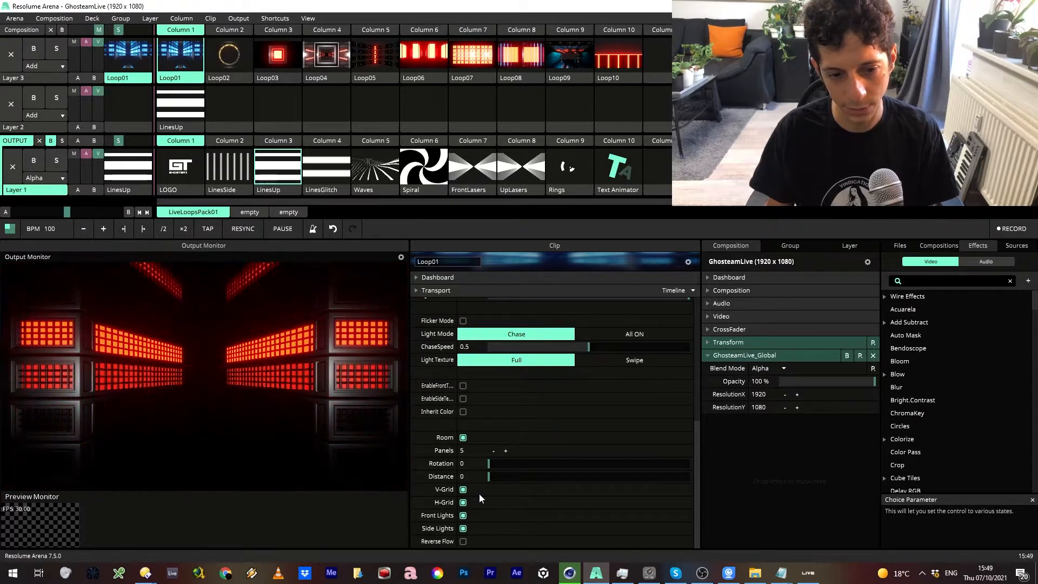
left_click(462, 489)
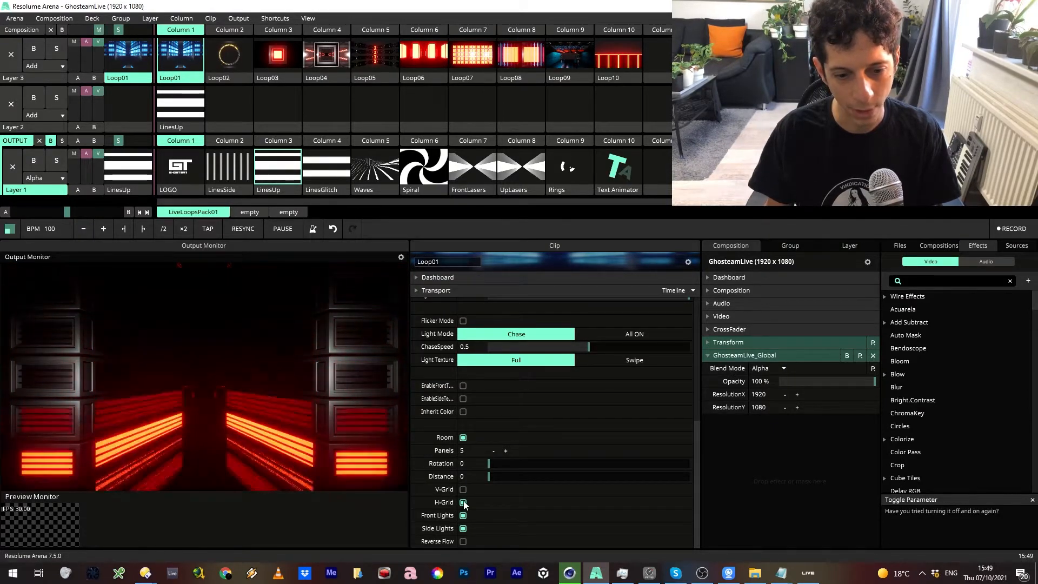
left_click(462, 502)
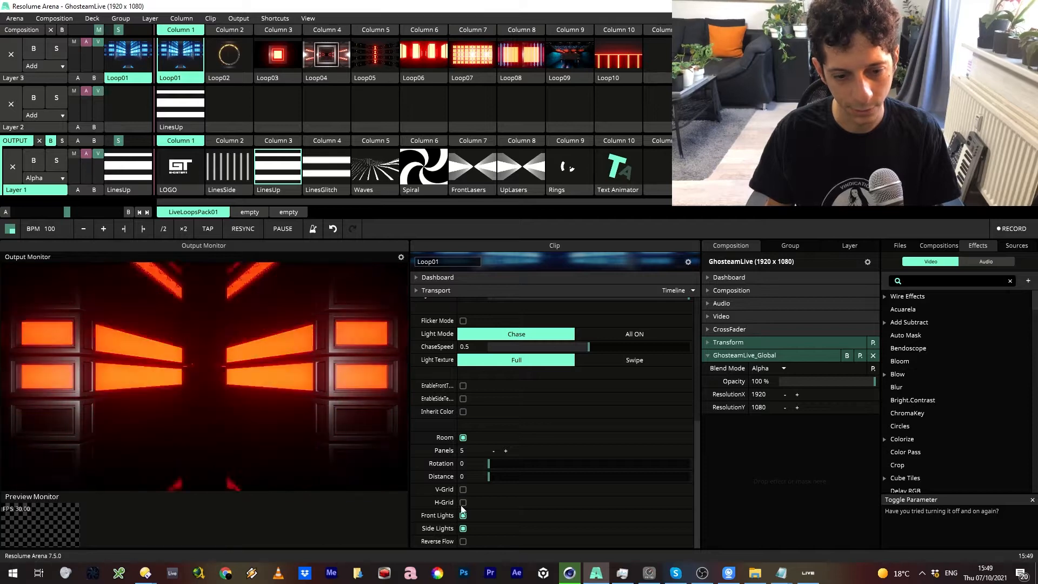
Step: Switch Loop01's Front Lights and Side Lights off and back on, and toggle Reverse Flow
left_click(464, 515)
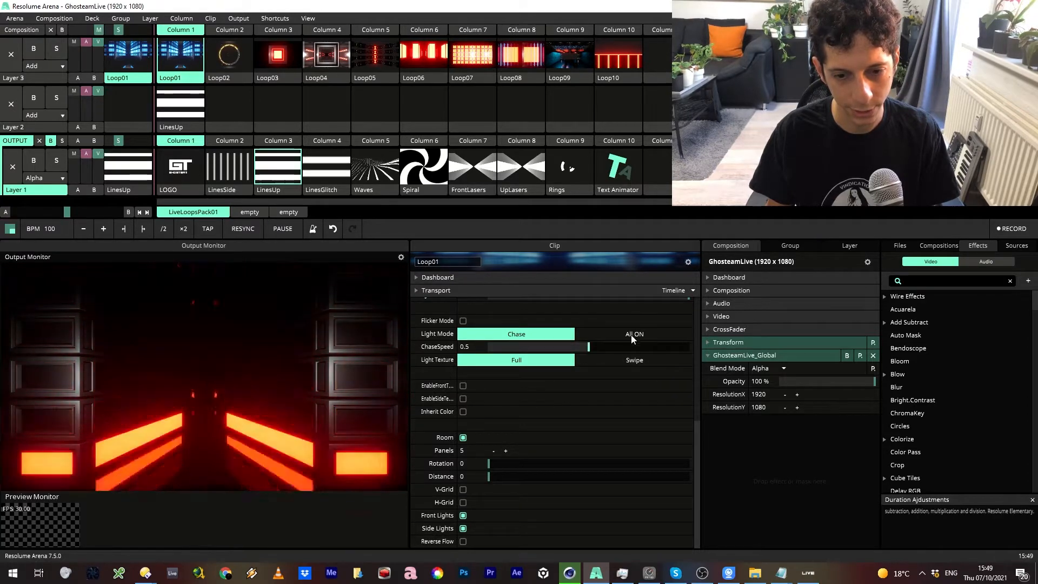
left_click(462, 513)
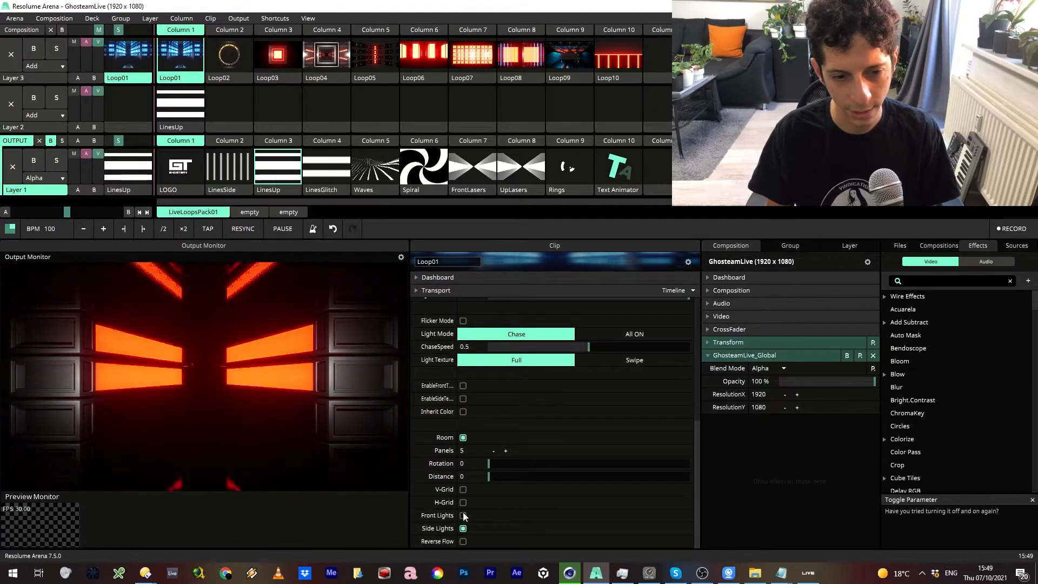
left_click(463, 528)
left_click(462, 528)
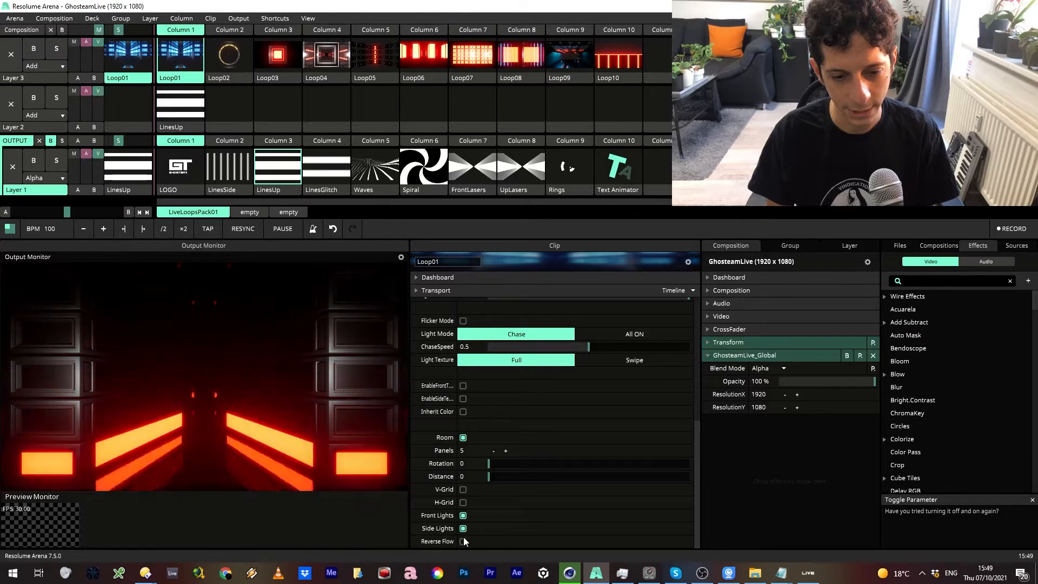
left_click(463, 541)
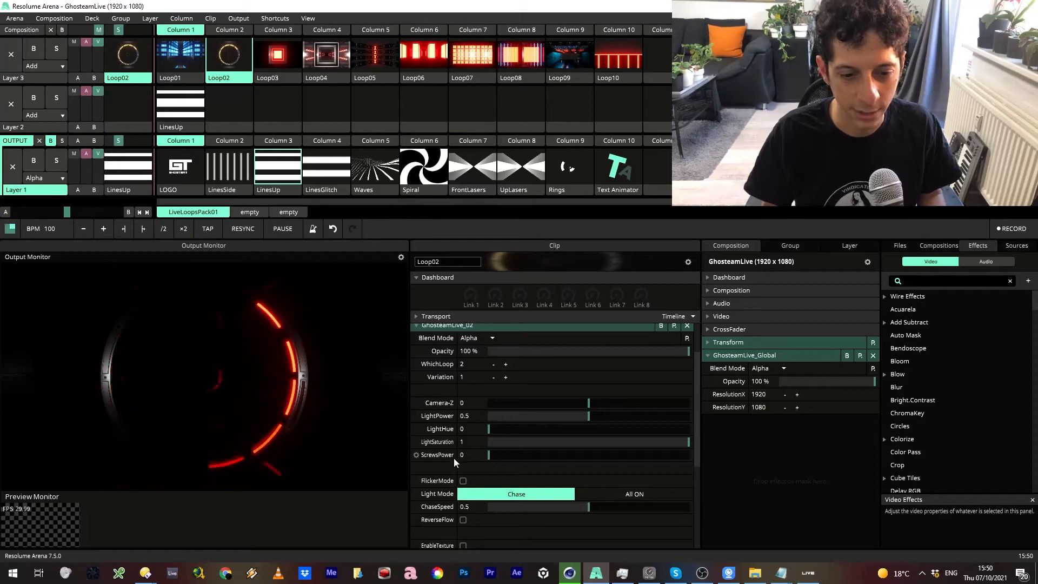
Step: Try different Camera-Z and LightPower values on Loop02 and reset both to their defaults
left_click_drag(585, 401, 649, 416)
right_click(440, 404)
right_click(439, 415)
Step: Set Loop02's LightHue to 254.92 and its ScrewsPower to 1
left_click_drag(487, 427, 704, 427)
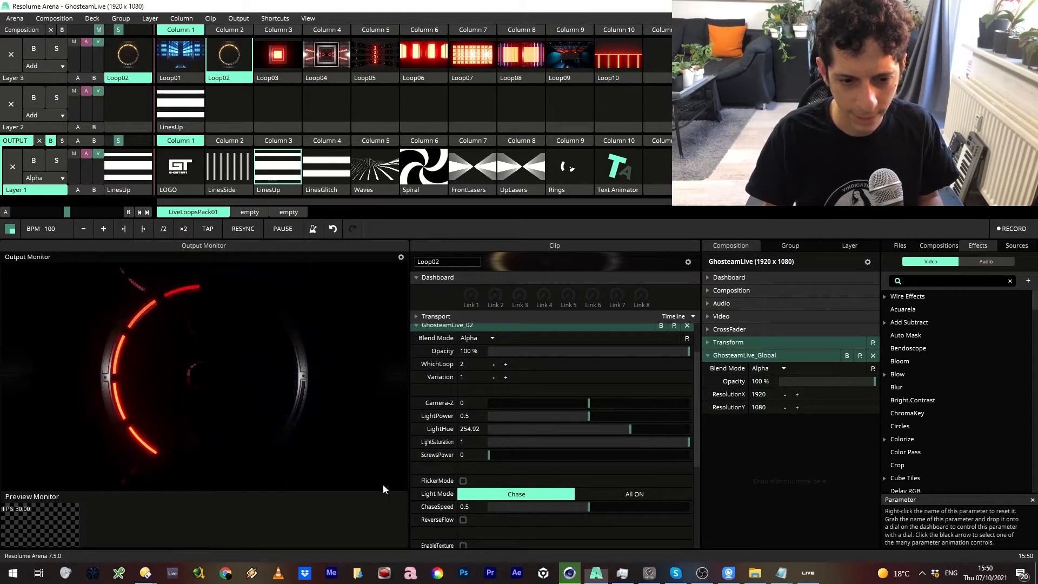
left_click_drag(490, 456, 843, 439)
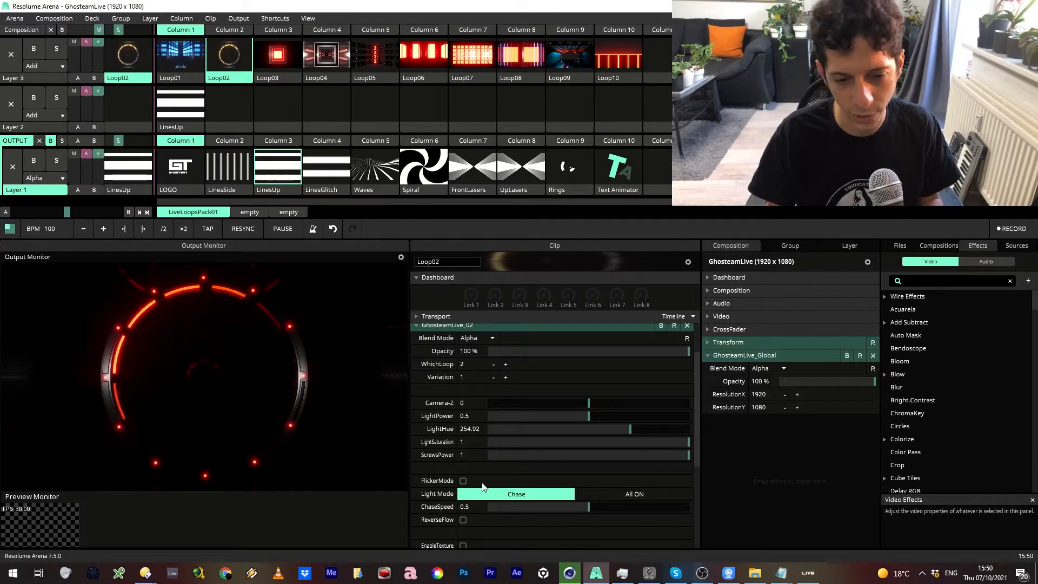
Step: Try Loop02's FlickerMode, the All ON light mode and ReverseFlow, keeping the light mode on Chase
left_click(463, 481)
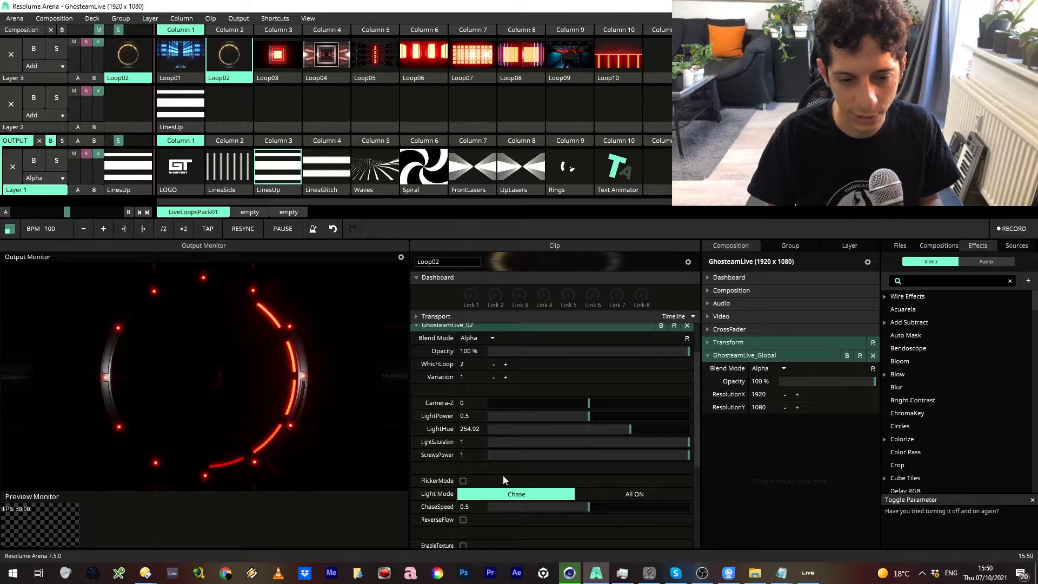
scroll(504, 479, "down", 2)
left_click(605, 439)
left_click(557, 440)
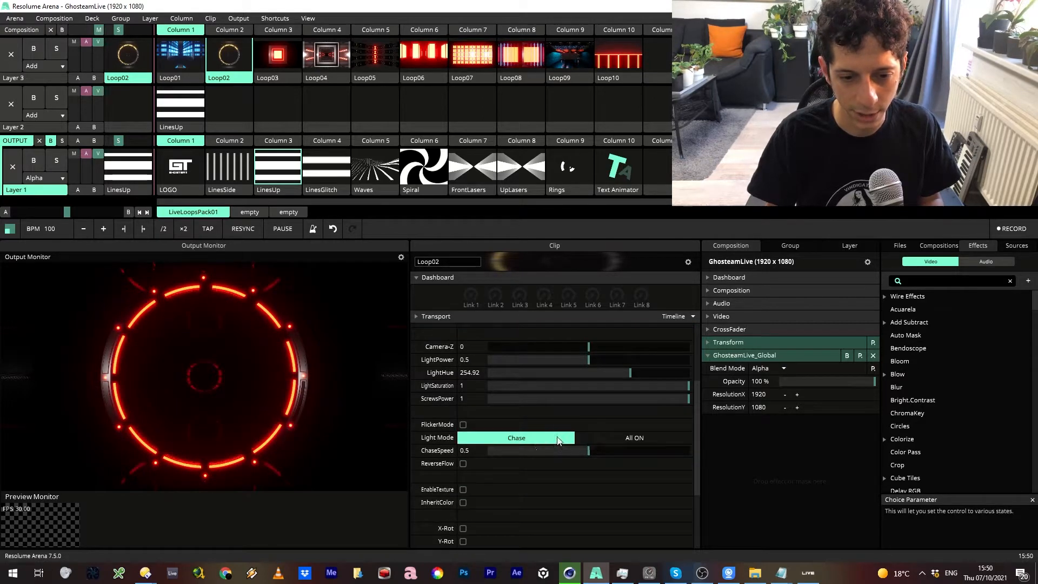
left_click(464, 464)
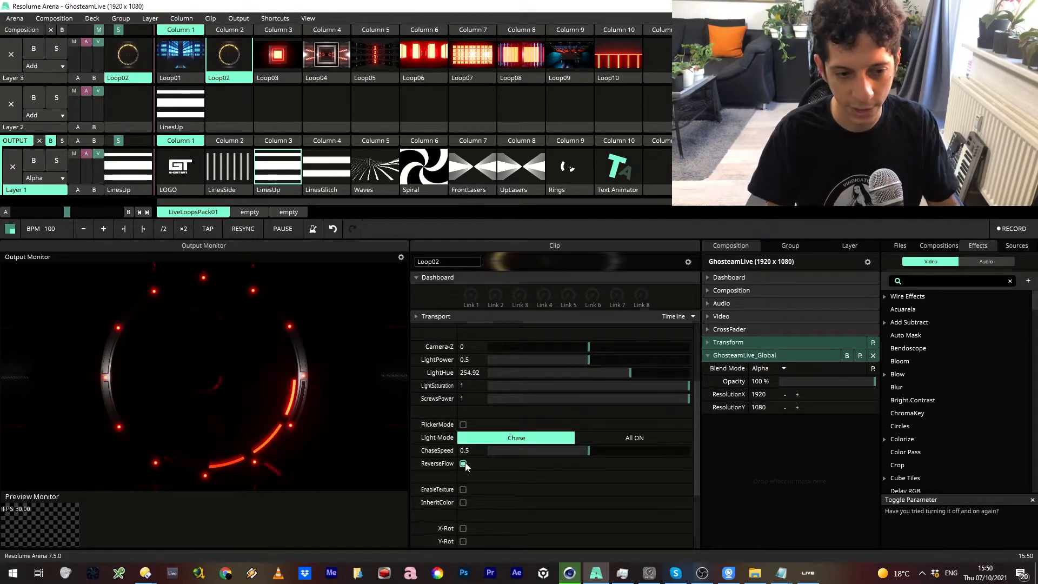
Step: Turn on Loop02's Y-Rot and set its Rotation Speed to 0.26
scroll(480, 473, "down", 2)
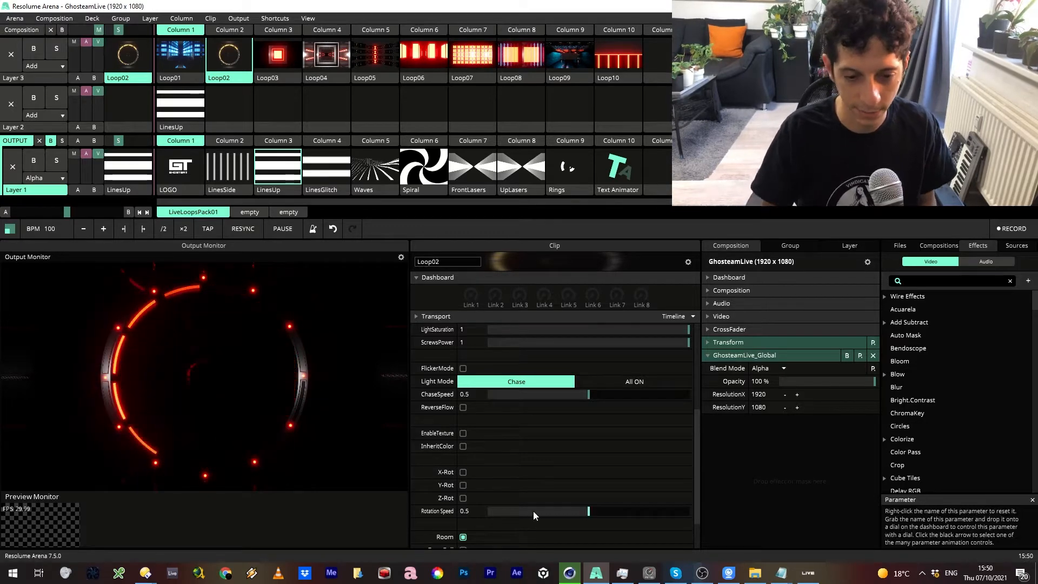
scroll(479, 436, "down", 2)
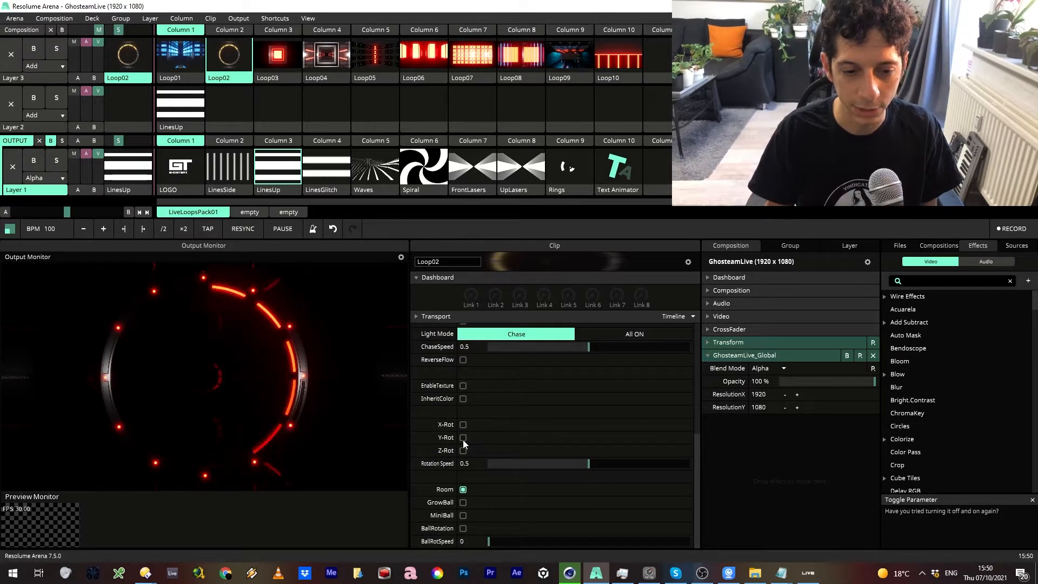
left_click(463, 438)
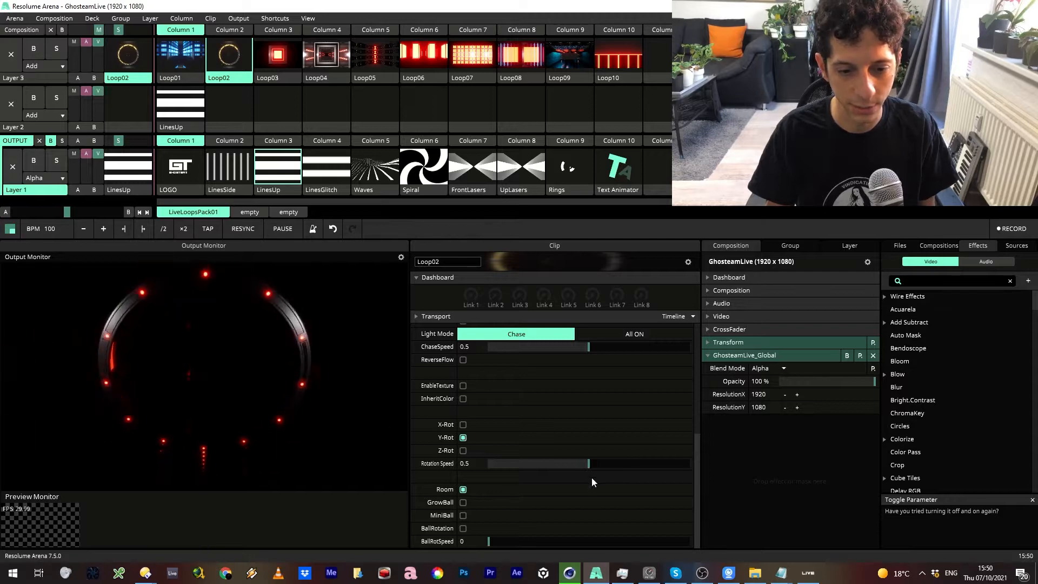
left_click_drag(585, 464, 539, 463)
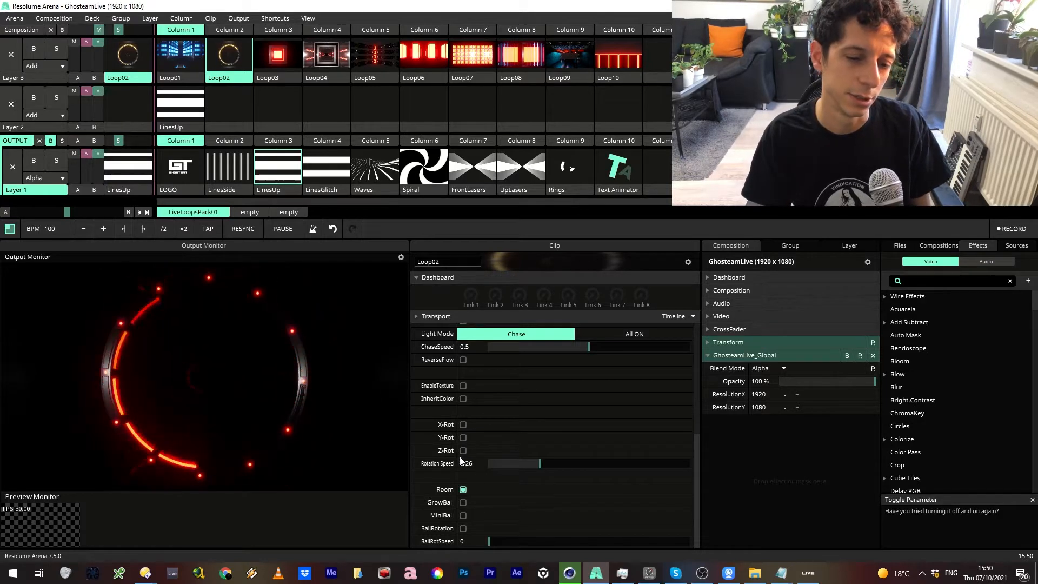
Step: Turn on GrowBall and MiniBall for Loop02, and switch its Room off
left_click(463, 489)
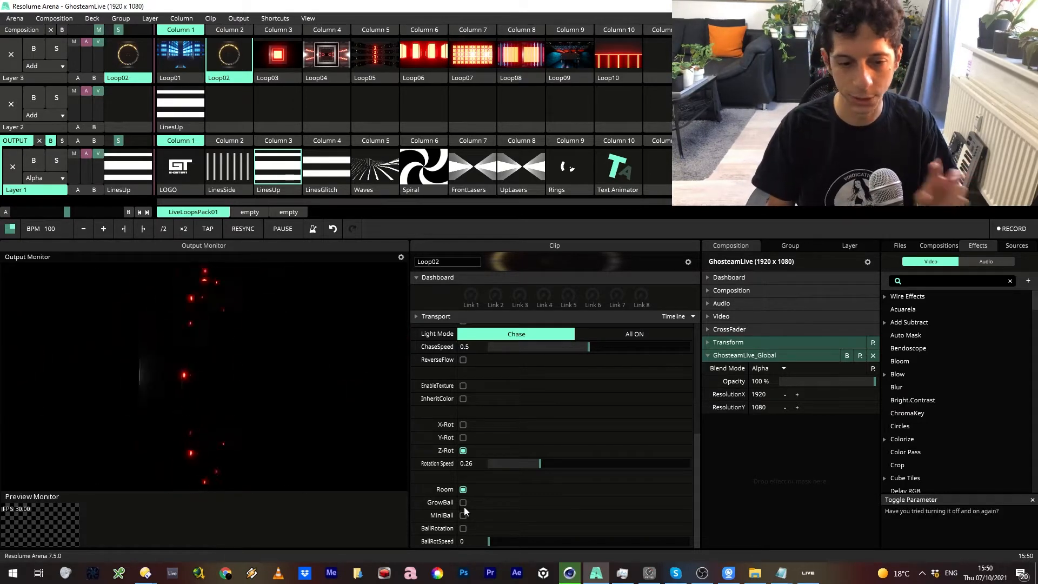
left_click(463, 503)
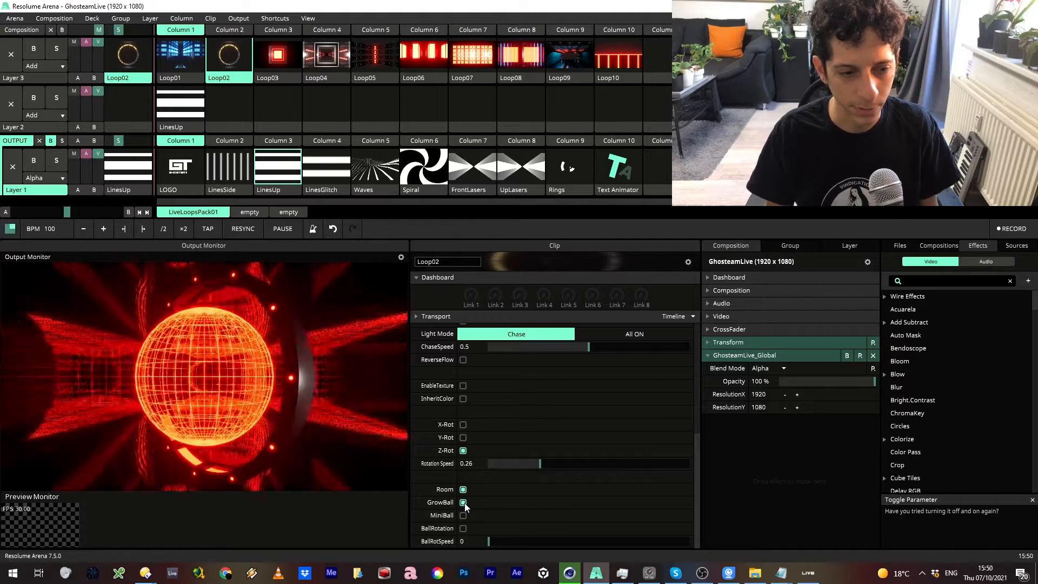
left_click(462, 489)
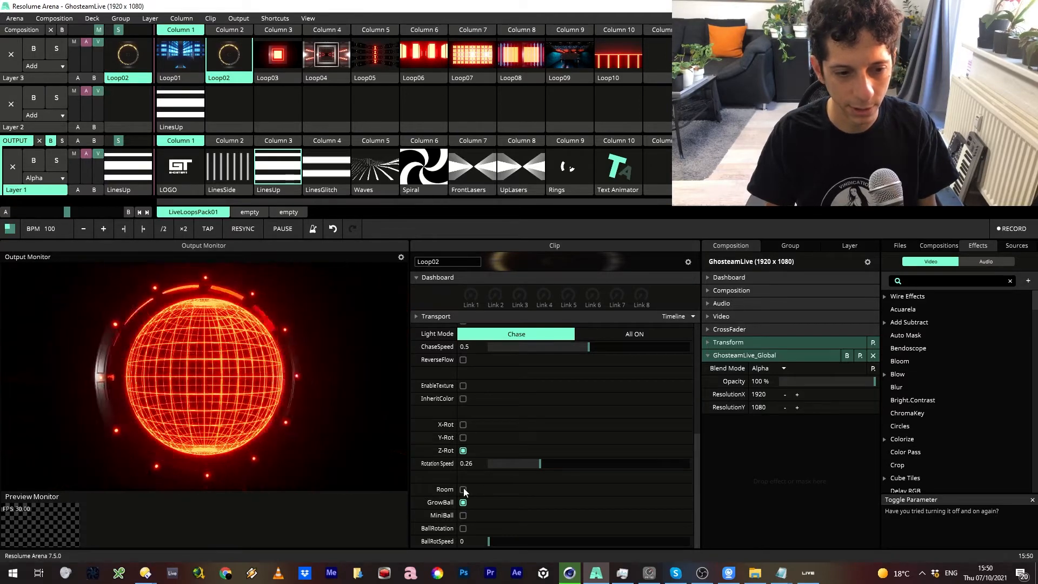
left_click(463, 515)
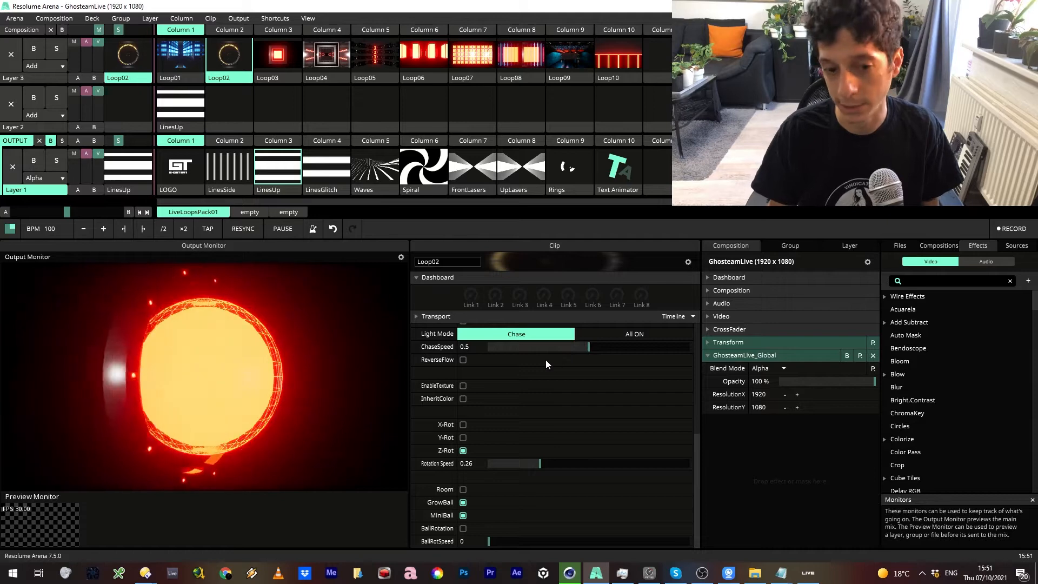
Step: Enable the texture on Loop02, try the Spiral clip as its source, and use the LOGO clip scaled to 34.03%
left_click(463, 385)
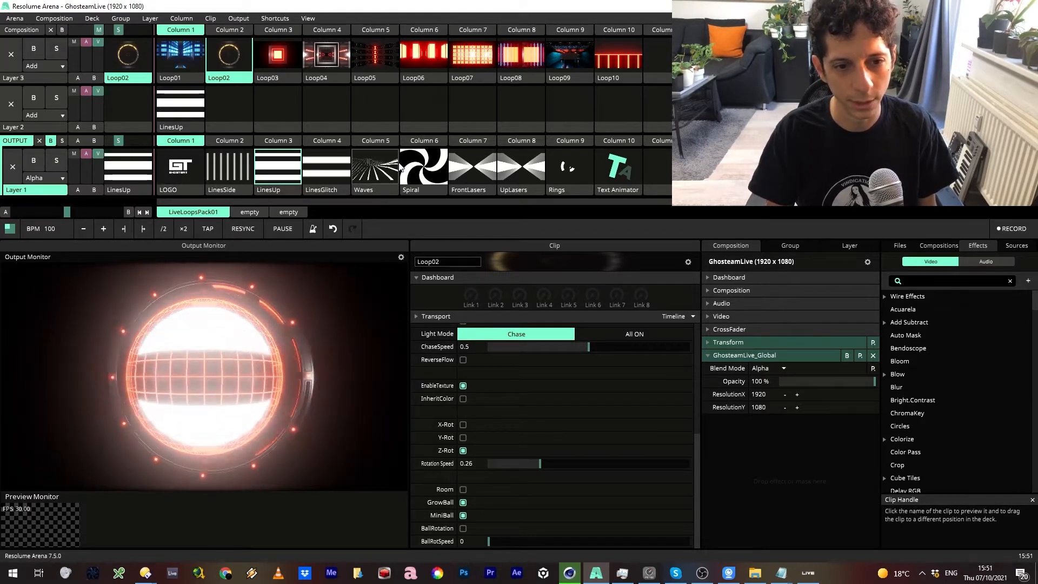
left_click(423, 167)
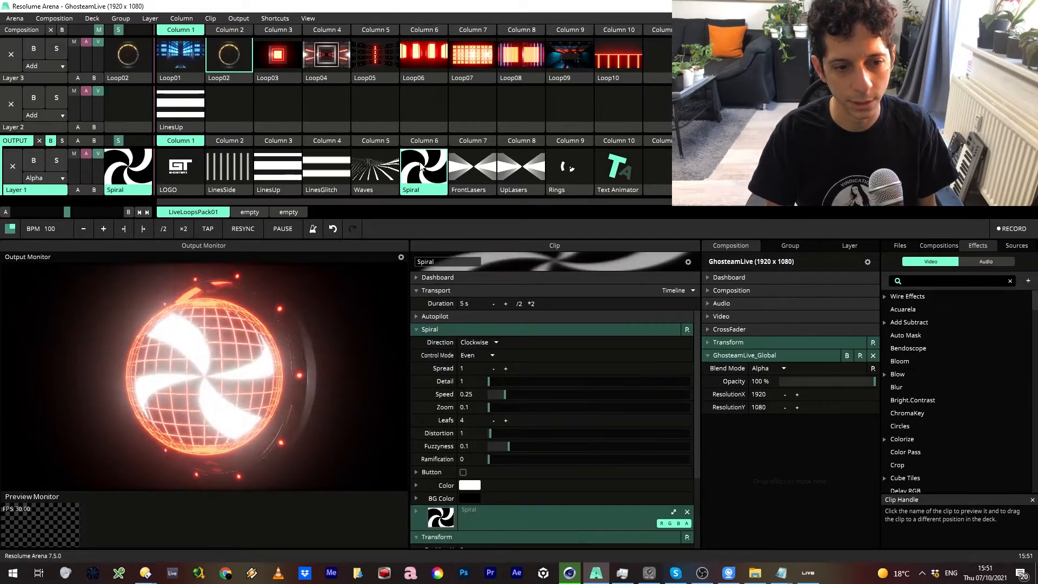
left_click(187, 170)
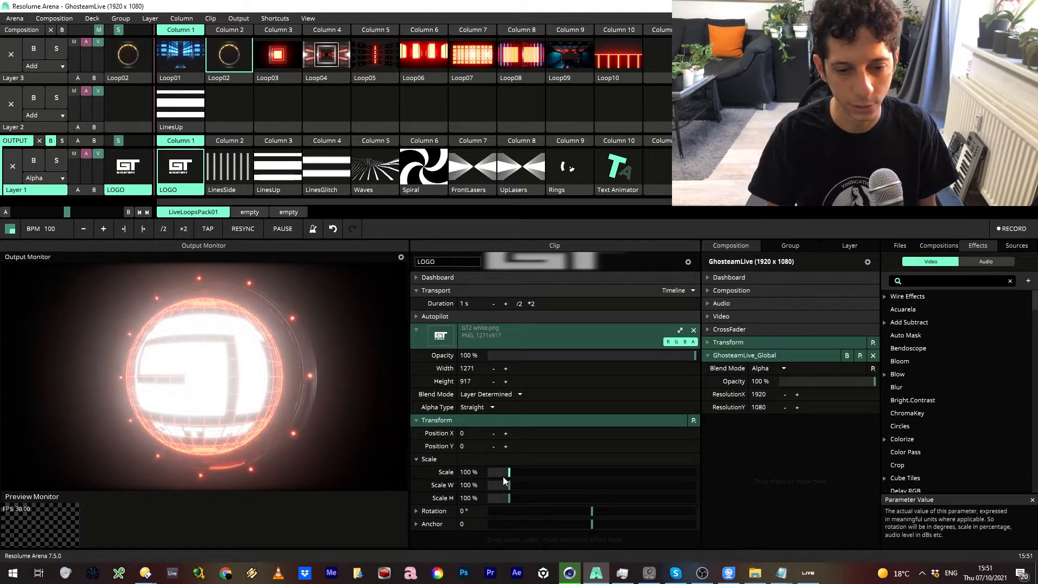
mouse_move(509, 472)
left_mouse_down()
mouse_move(491, 474)
mouse_move(509, 473)
left_mouse_up()
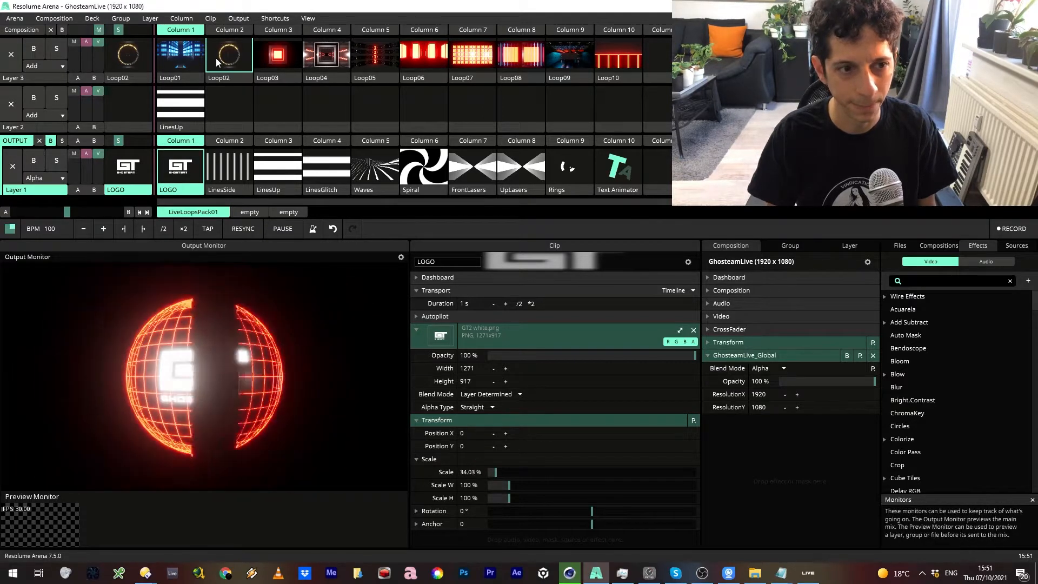
Step: Reselect Loop02, turn on BallRotation and raise its BallRotSpeed slightly
left_click(216, 57)
scroll(475, 514, "down", 2)
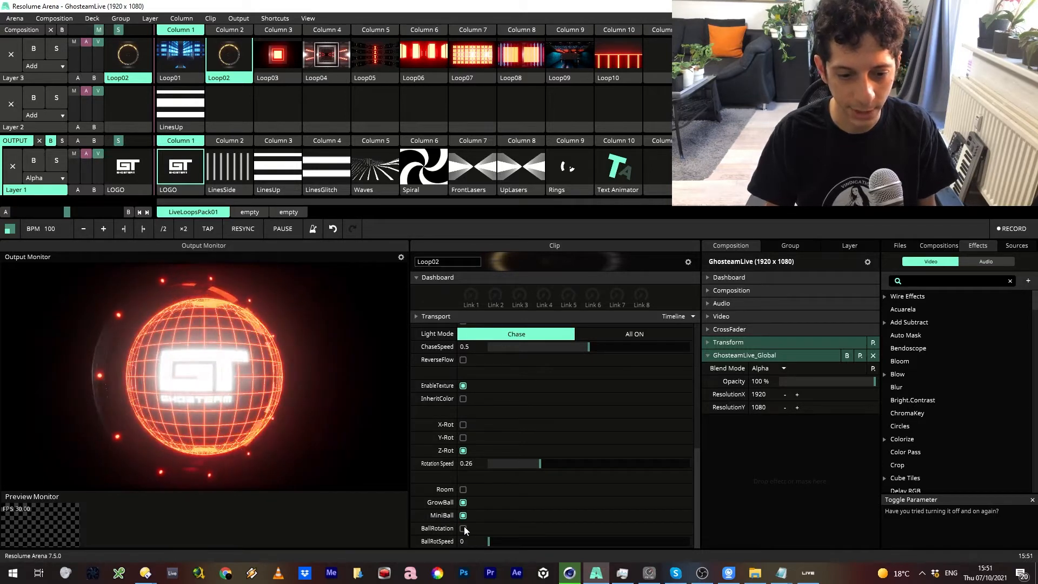
left_click(463, 527)
left_click_drag(493, 541, 525, 542)
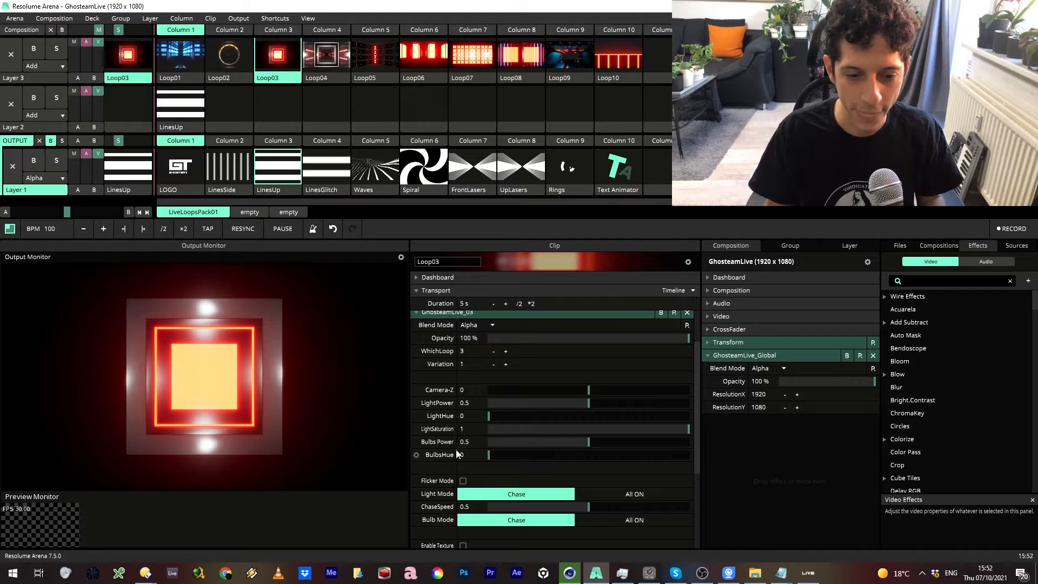
Step: Turn on Loop03's Open Cube option and set its BulbsHue to 226.7
scroll(481, 401, "down", 3)
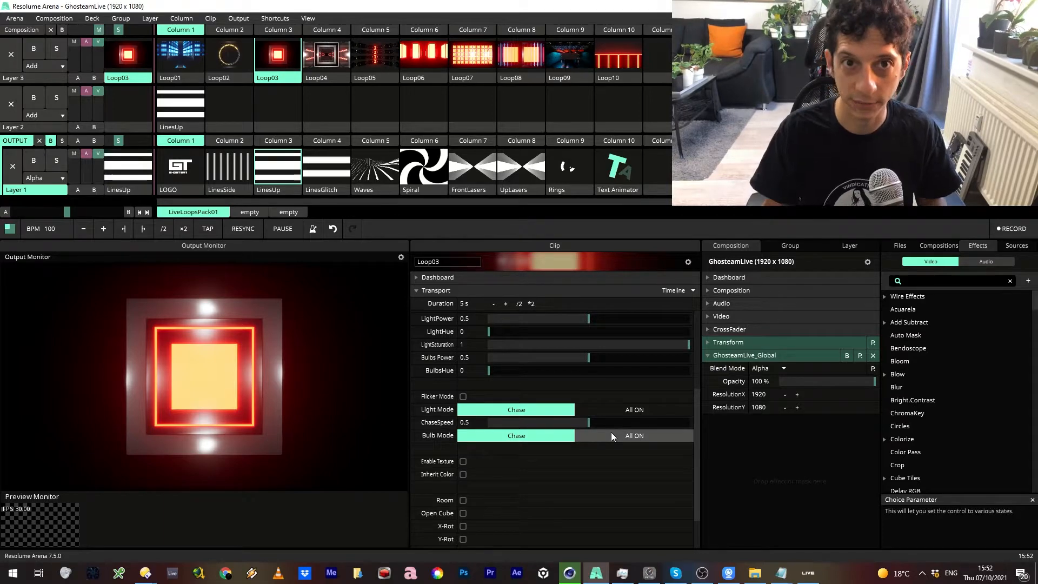
scroll(559, 471, "down", 2)
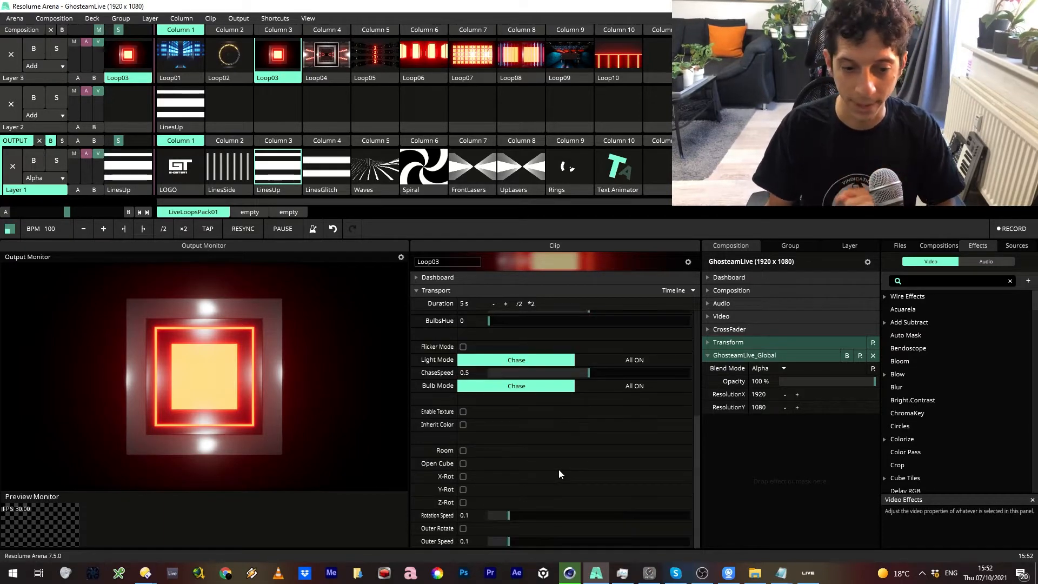
left_click(463, 463)
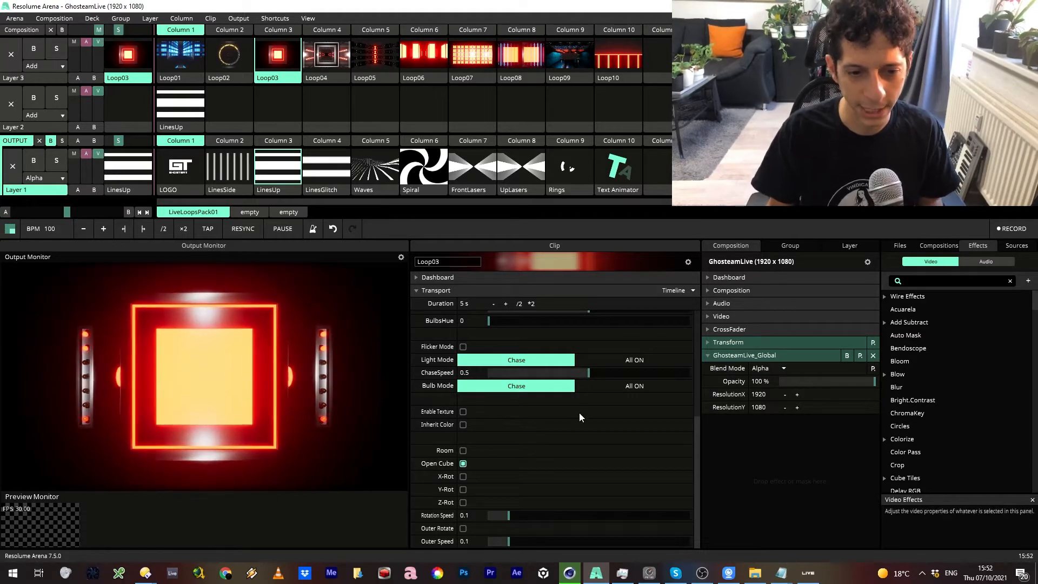
scroll(579, 413, "up", 5)
left_click_drag(490, 433, 614, 428)
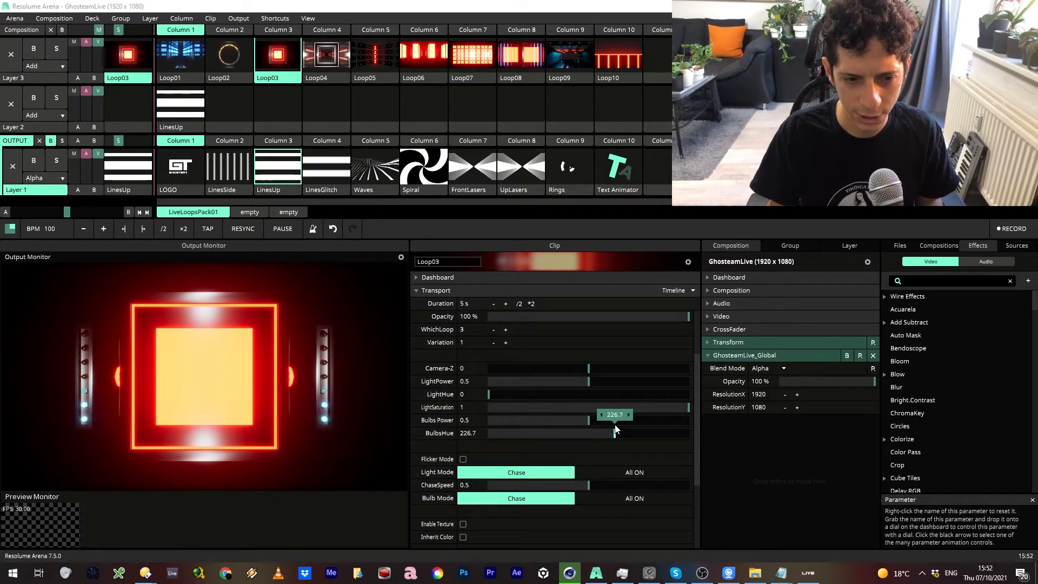
Step: Try the All ON bulb mode on Loop03, switch it back to Chase, and set ChaseSpeed to 0.42
scroll(585, 450, "down", 2)
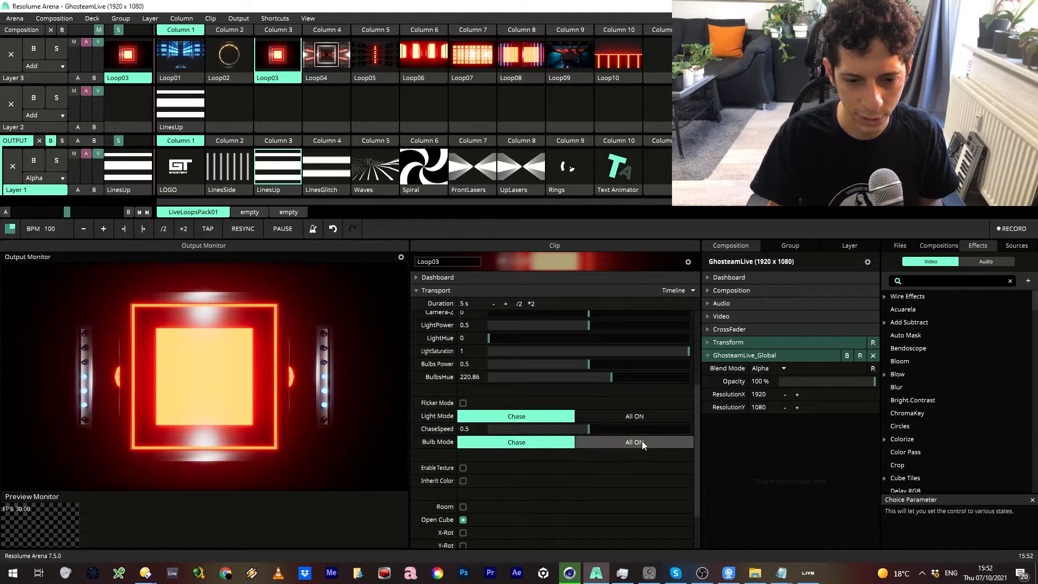
left_click(641, 441)
left_click(562, 444)
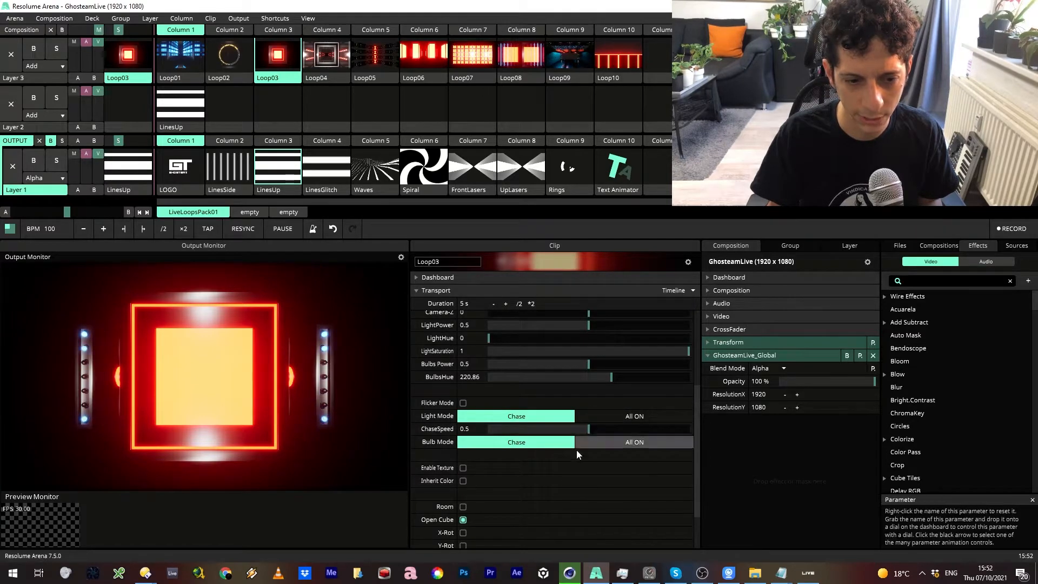
left_click_drag(611, 427, 594, 428)
Step: Toggle Loop03's Room on and off again, and turn on its Y-Rot and Outer Rotate options
left_click(464, 507)
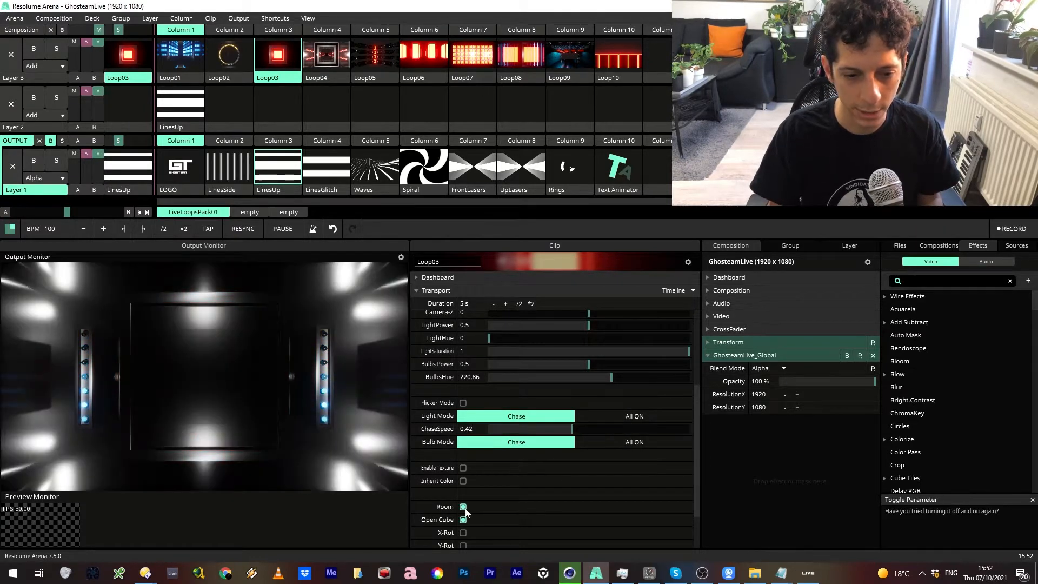
left_click(463, 507)
scroll(497, 498, "down", 2)
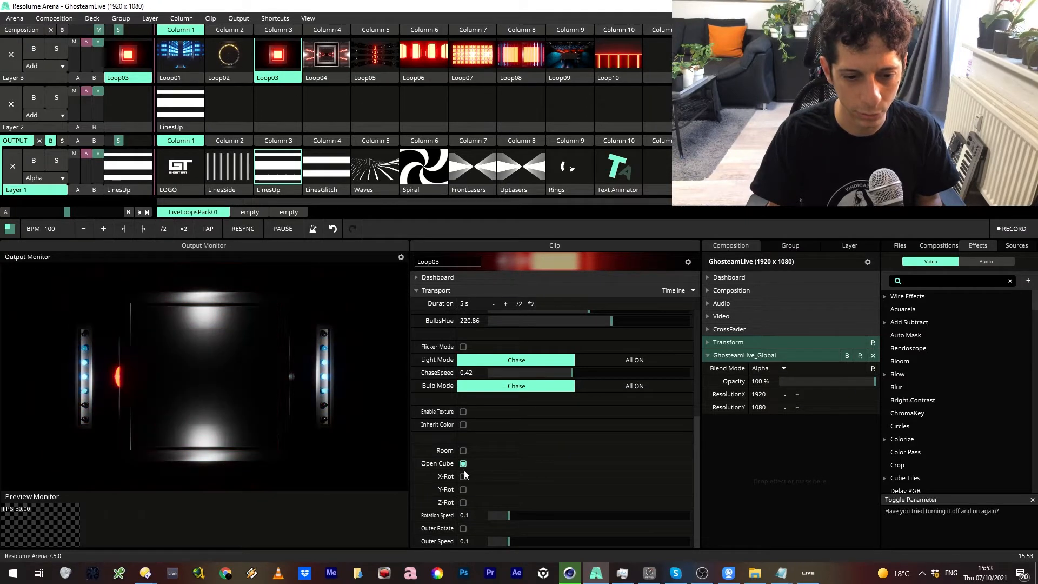
left_click(463, 489)
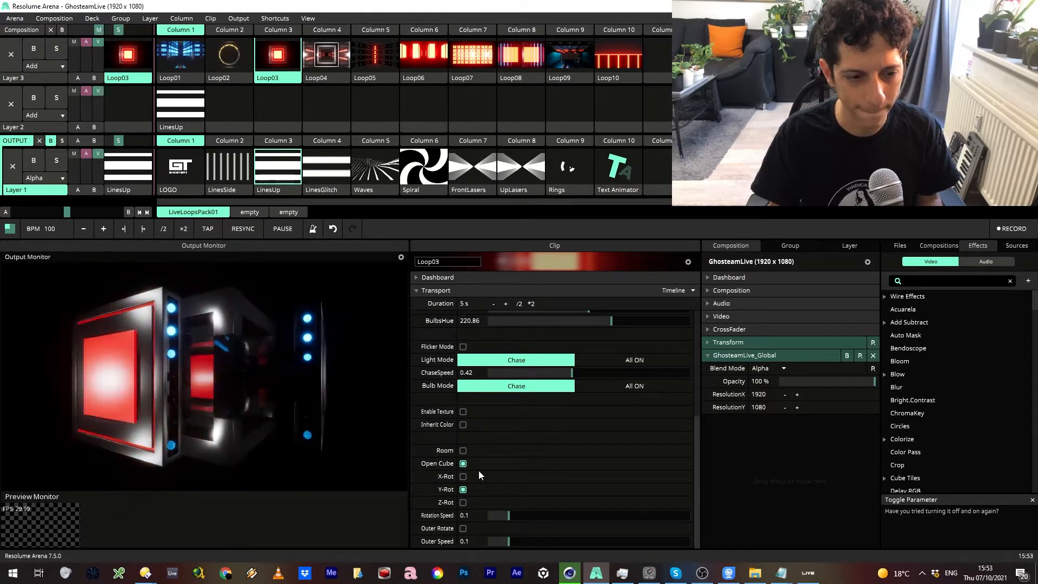
left_click(462, 529)
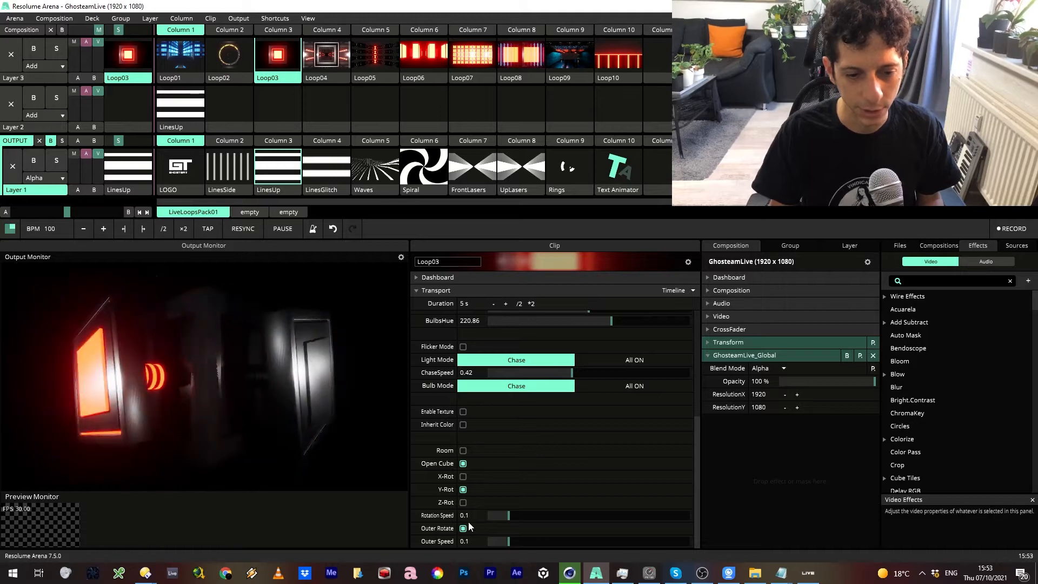
Step: Enable the texture on Loop03 and set its Light Mode to All ON
scroll(478, 483, "up", 2)
scroll(477, 377, "up", 3)
scroll(478, 380, "down", 5)
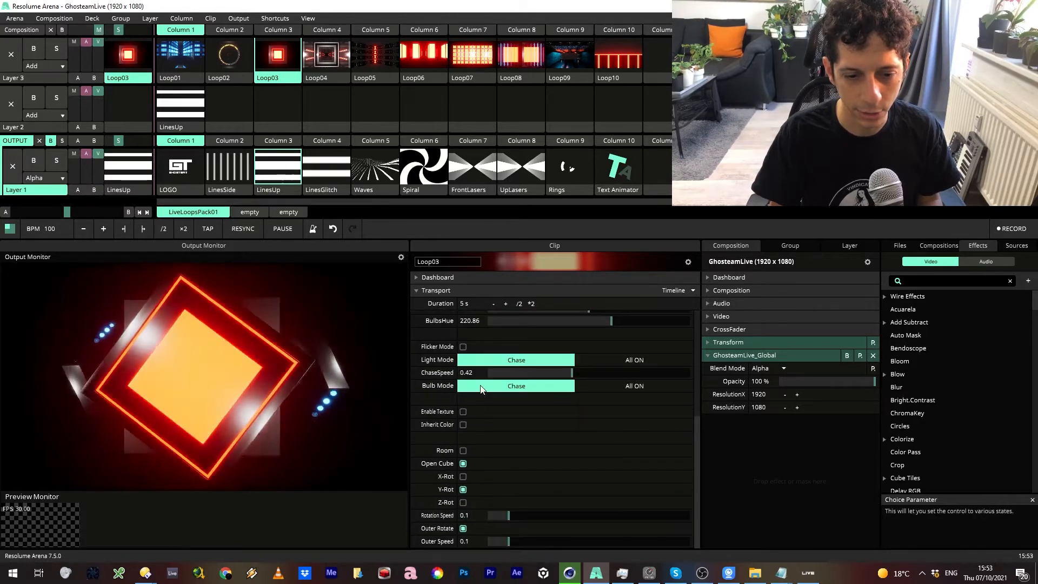
left_click(462, 412)
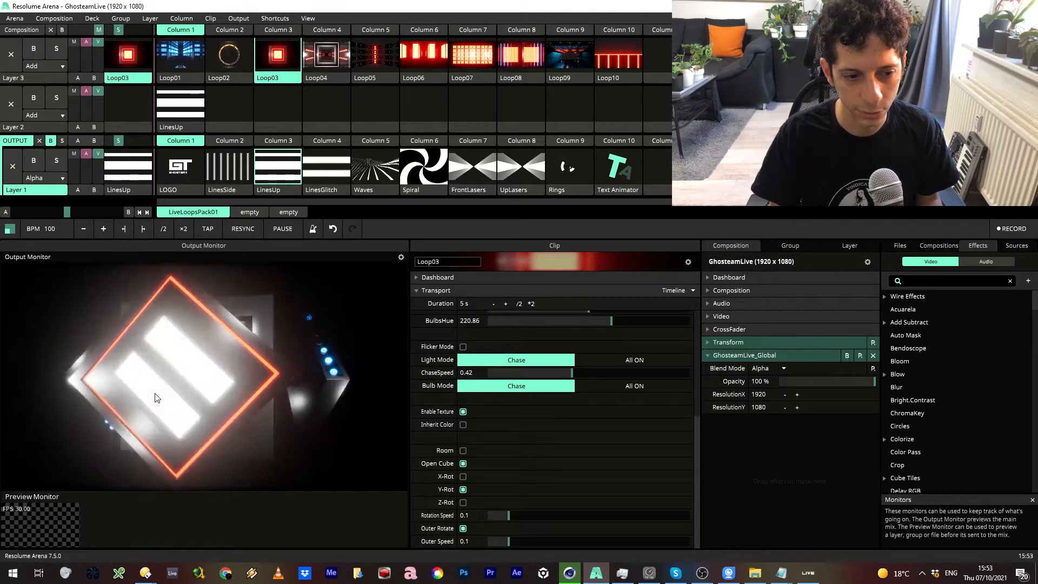
left_click(620, 360)
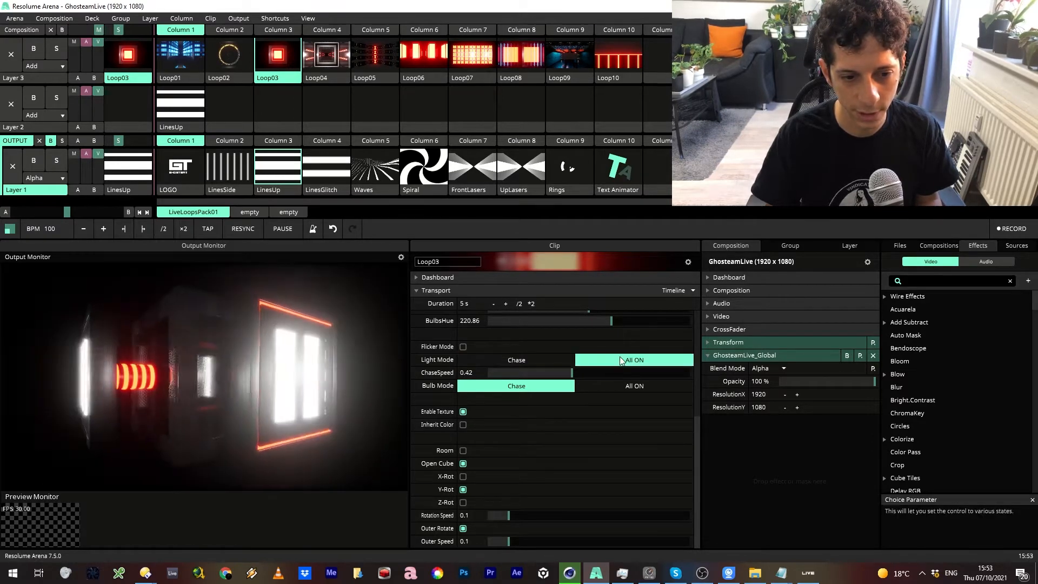
Step: Use the LOGO clip as the texture source, setting Scale to 120.42%, Scale W to 96.86% and Scale H to 65.45%
left_click(190, 162)
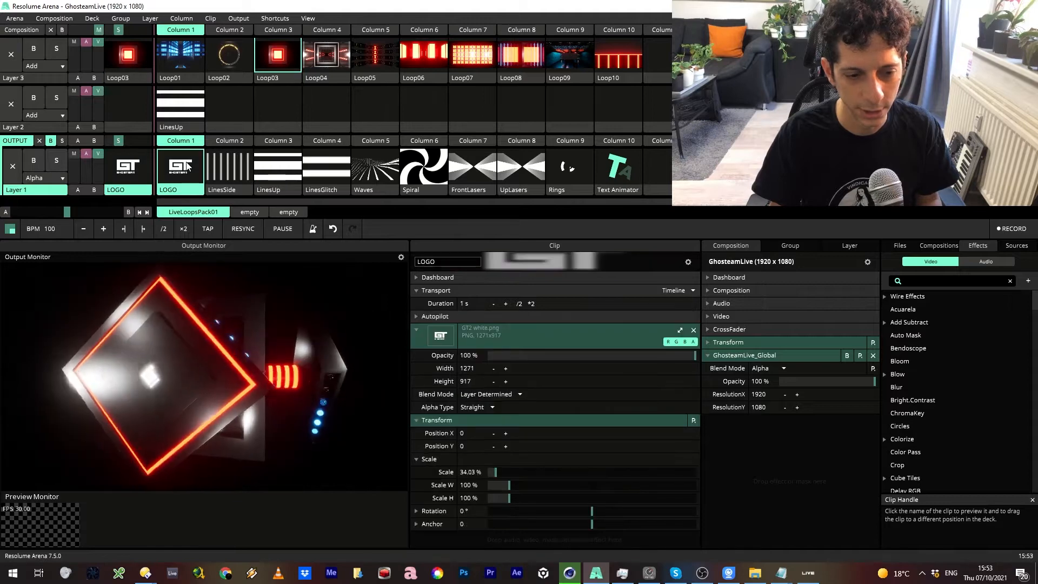
left_click_drag(495, 472, 507, 499)
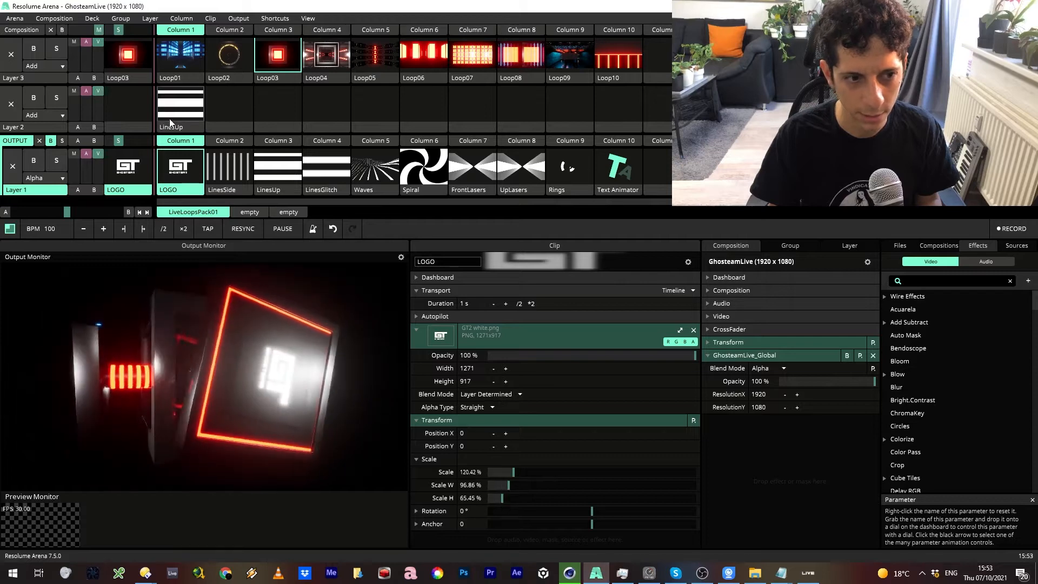
Step: Reselect Loop03, turn on Inherit Color, and set its LightHue to 214.05
left_click(281, 54)
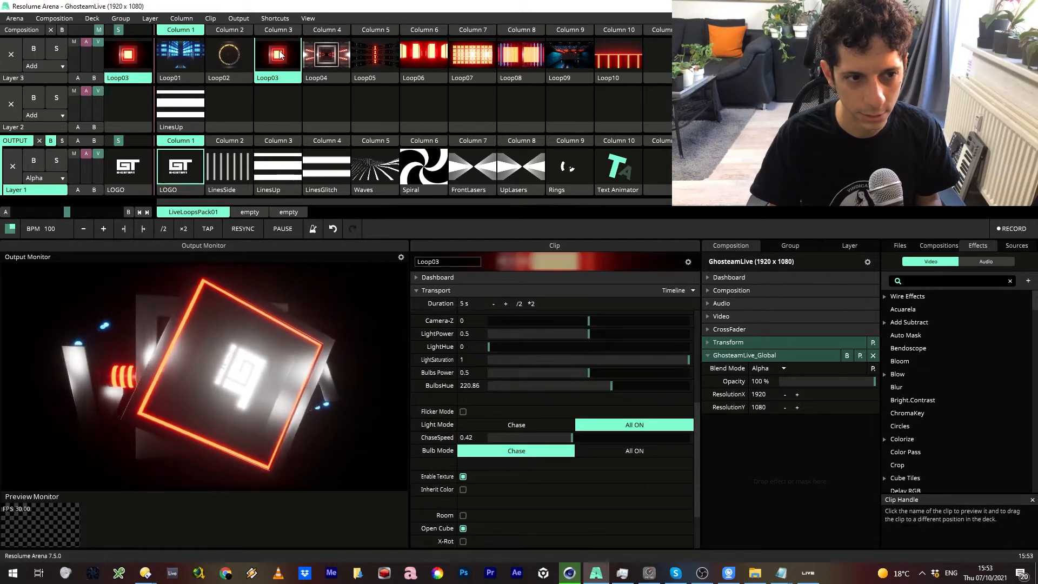
left_click(463, 490)
scroll(527, 438, "up", 5)
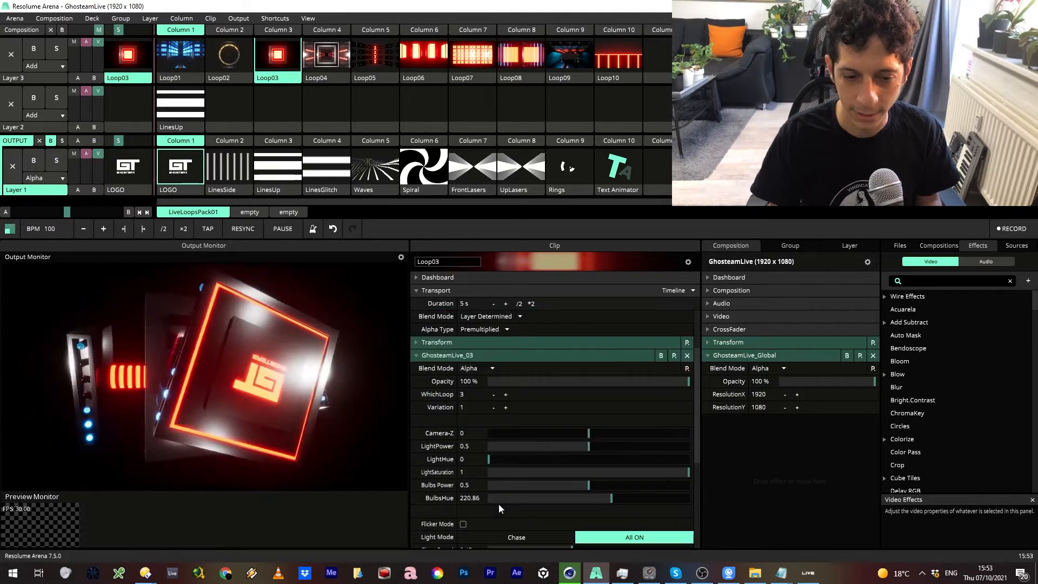
left_click_drag(485, 457, 606, 459)
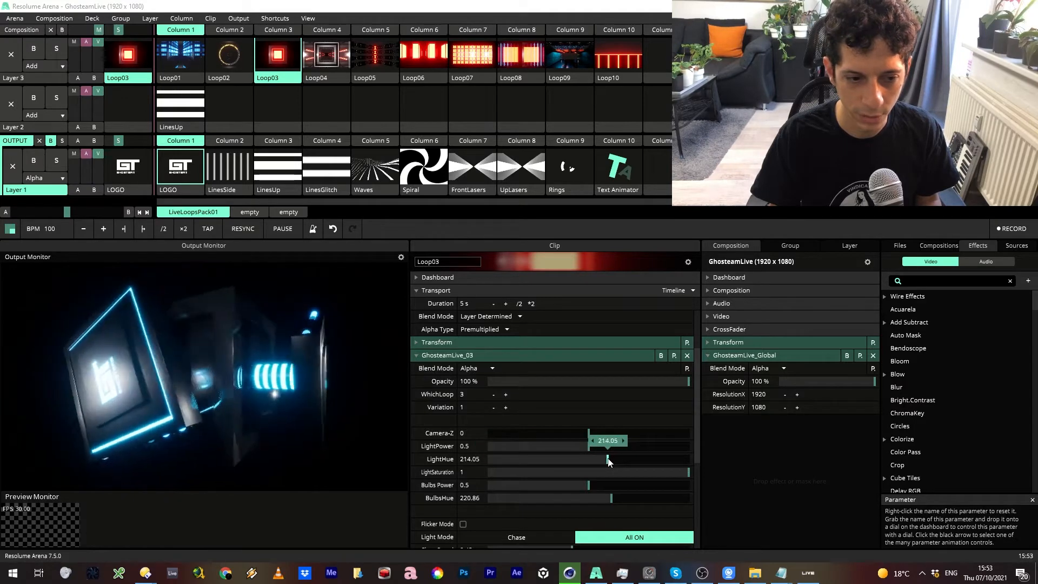
scroll(597, 454, "down", 5)
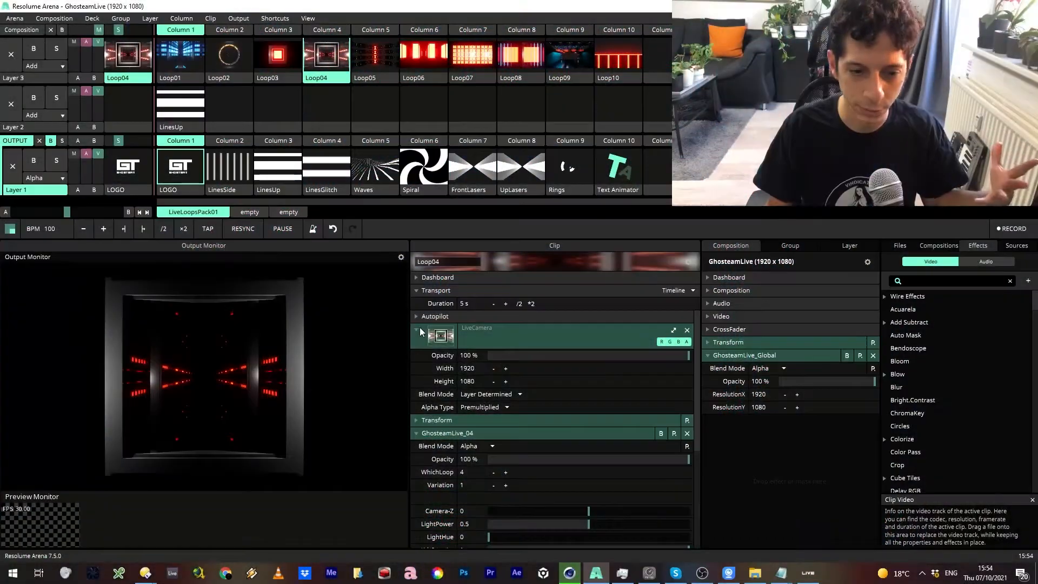
Step: Turn on Open Doors, Drive and Minimalistic for Loop04
scroll(430, 337, "down", 1)
scroll(537, 432, "down", 2)
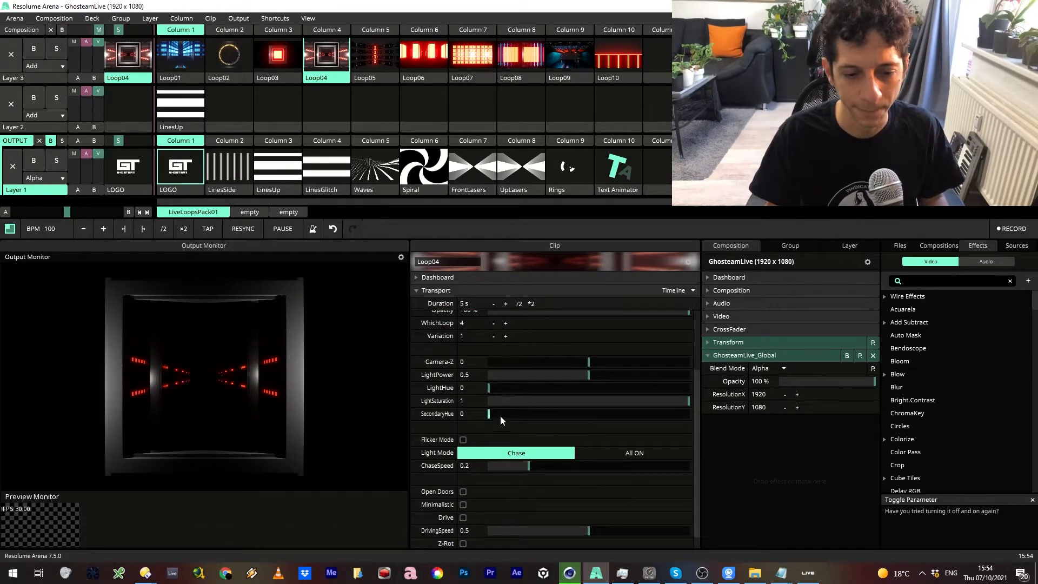
scroll(501, 416, "down", 1)
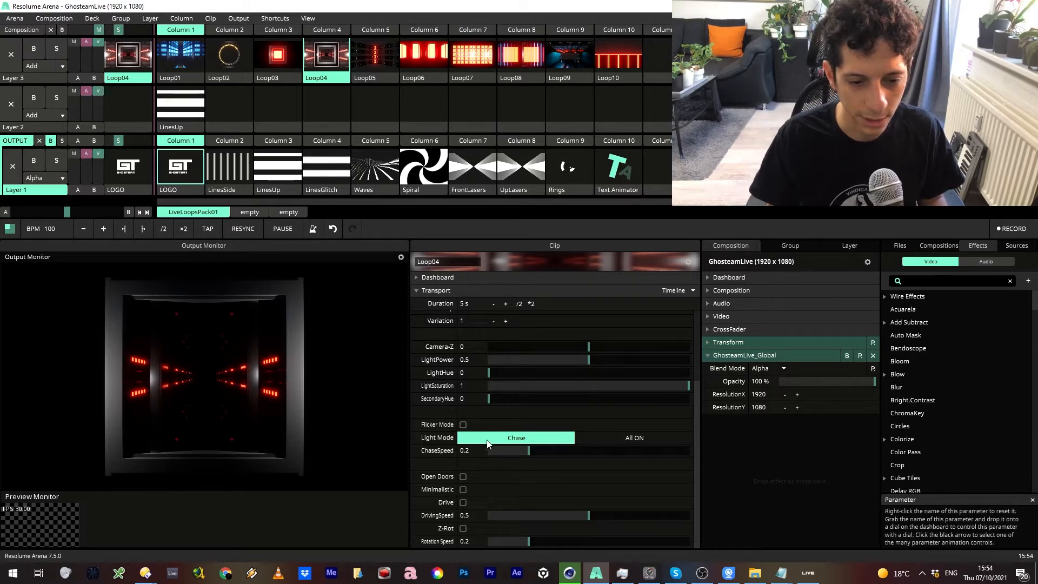
left_click(465, 476)
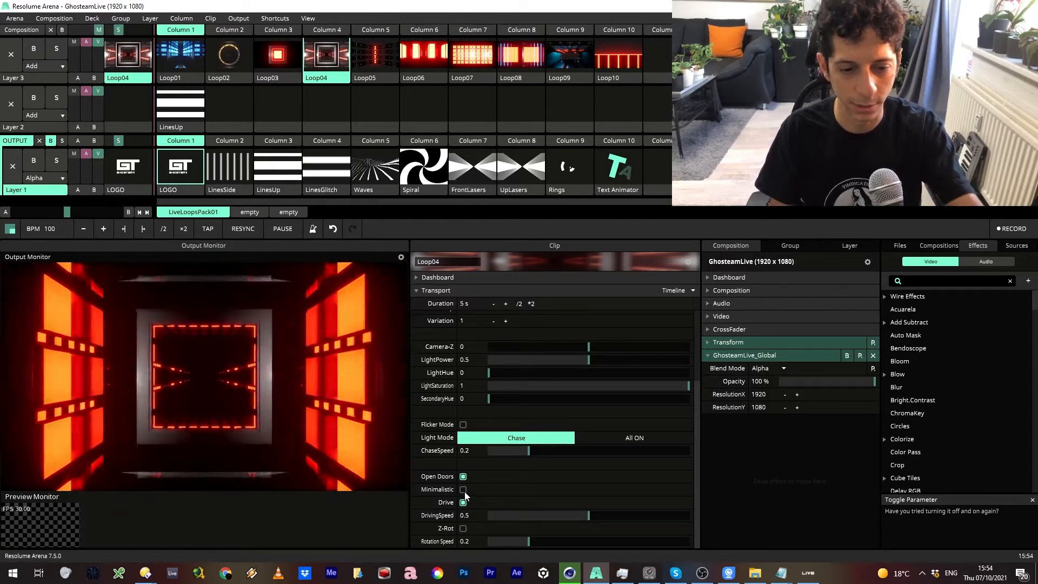
left_click(464, 490)
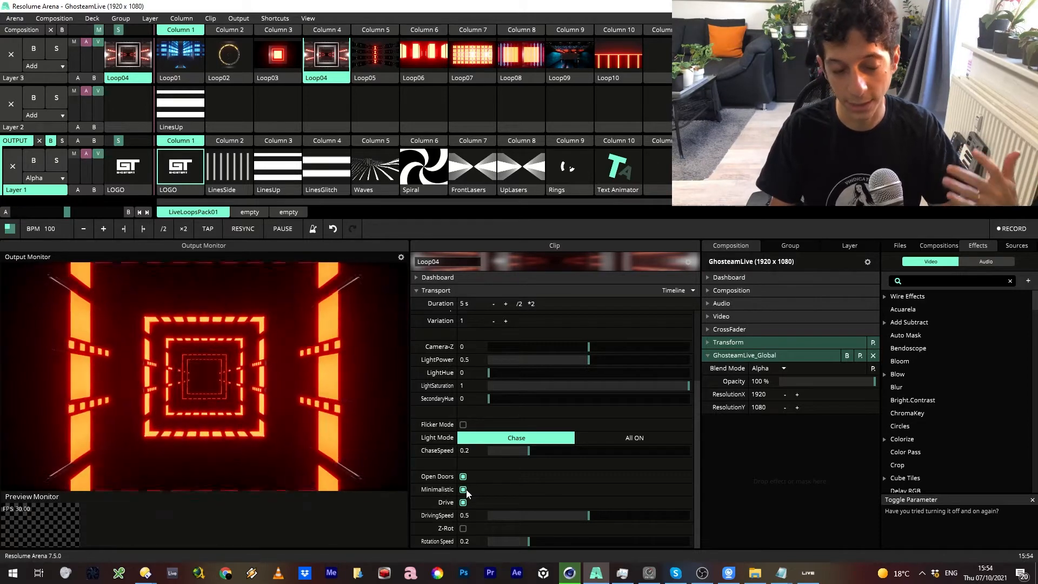
left_click(464, 489)
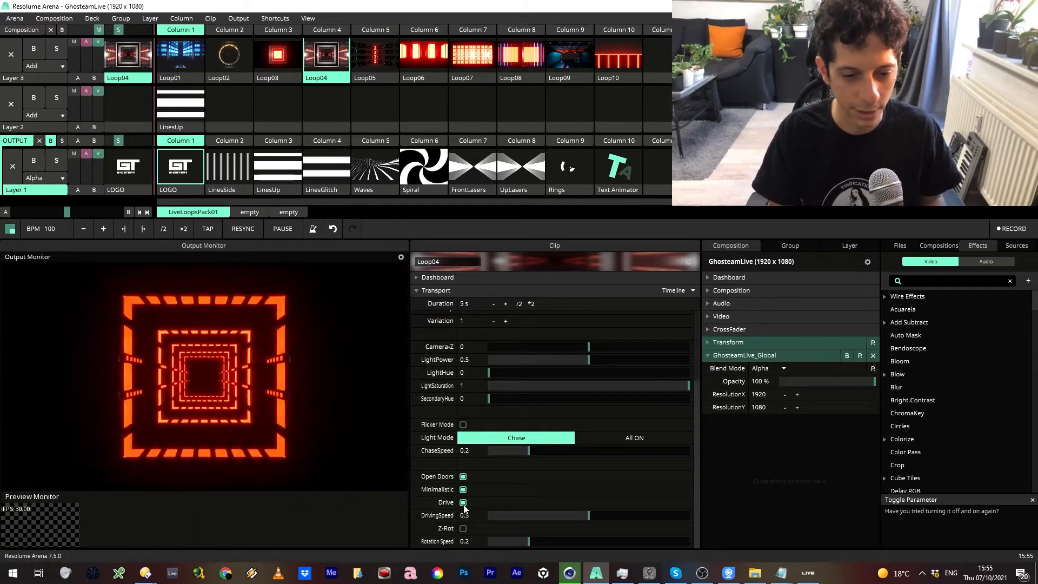
Step: Toggle Loop04's Drive off and back on, and try slow driving speeds and the maximum DrivingSpeed of 1
left_click(464, 502)
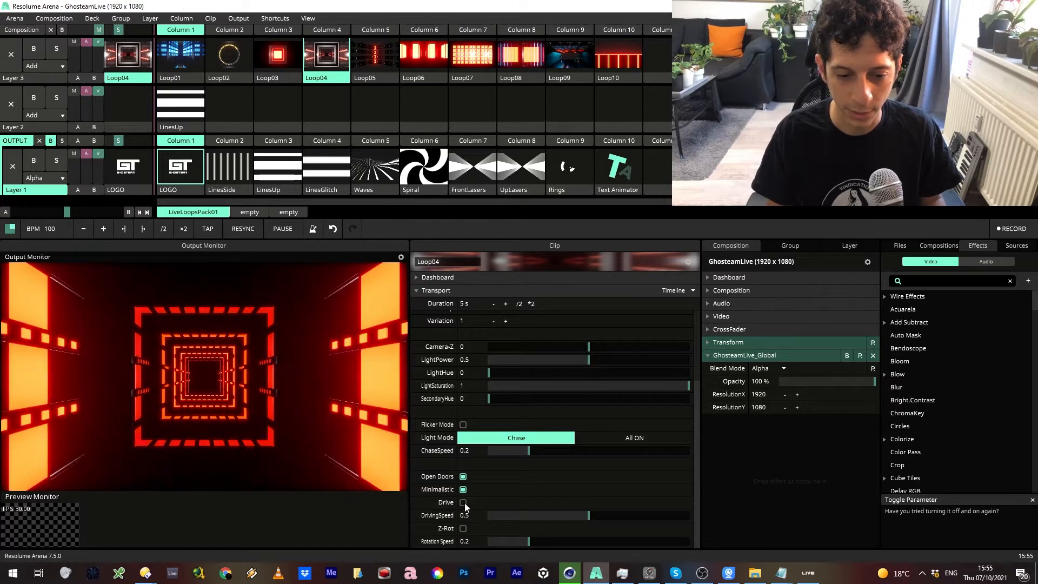
left_click(463, 502)
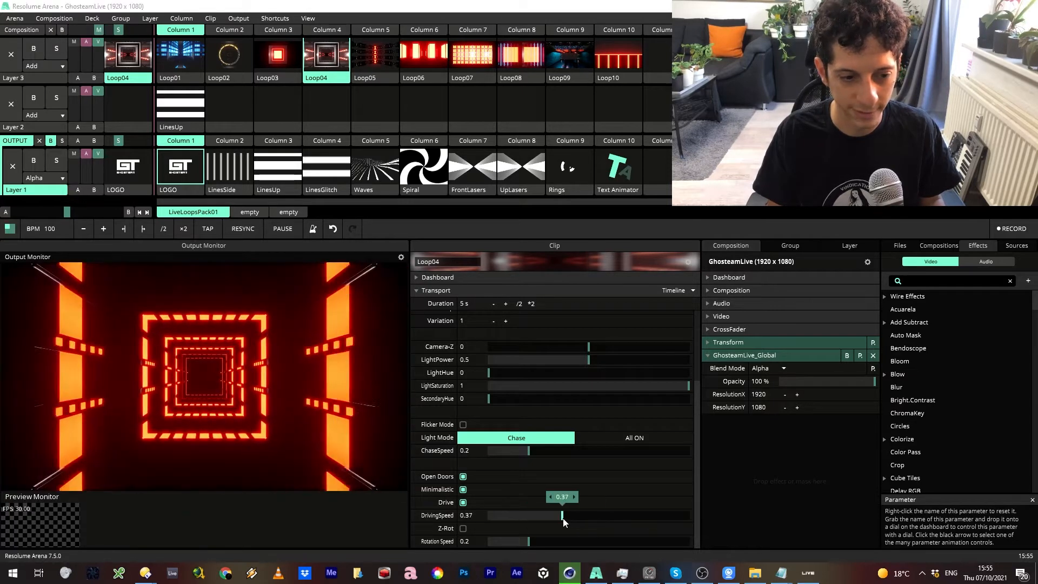
left_click_drag(563, 517, 498, 517)
left_click_drag(567, 520, 697, 512)
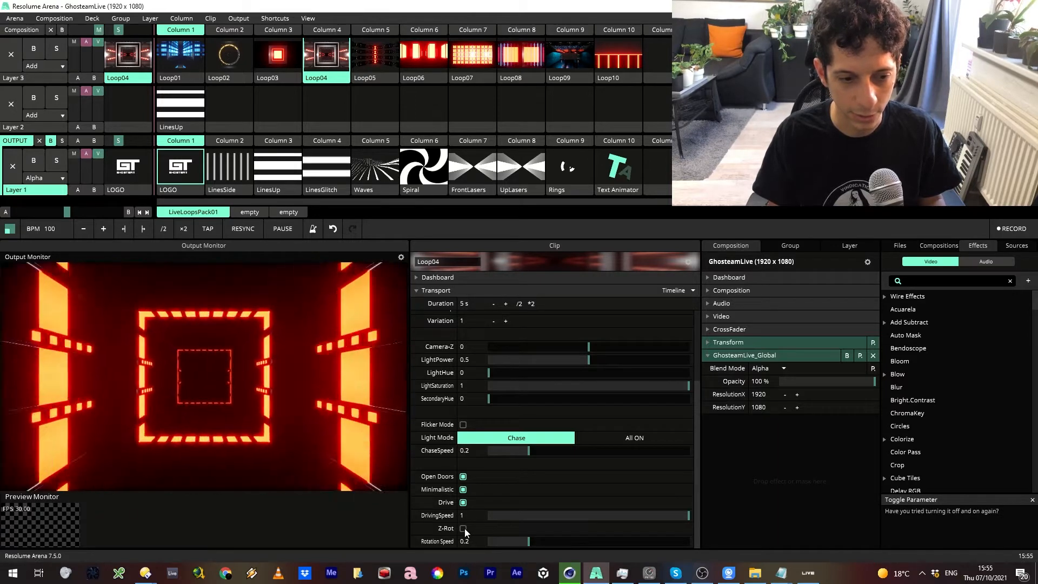
Step: Turn on Loop04's Z-Rot, set DrivingSpeed to 0.7, and toggle Minimalistic to compare the looks
left_click(463, 528)
left_click_drag(677, 516, 628, 516)
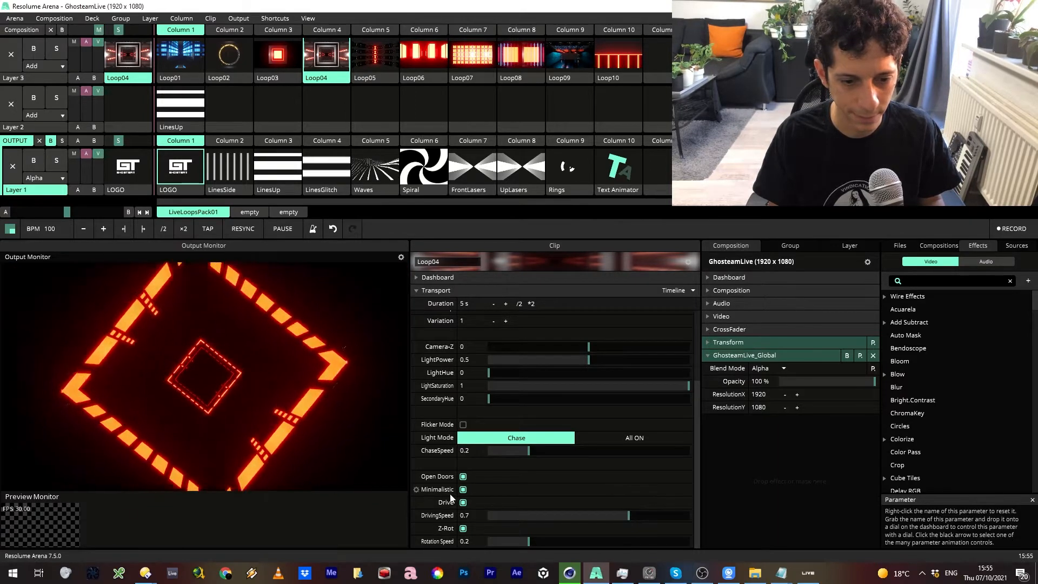
left_click(463, 490)
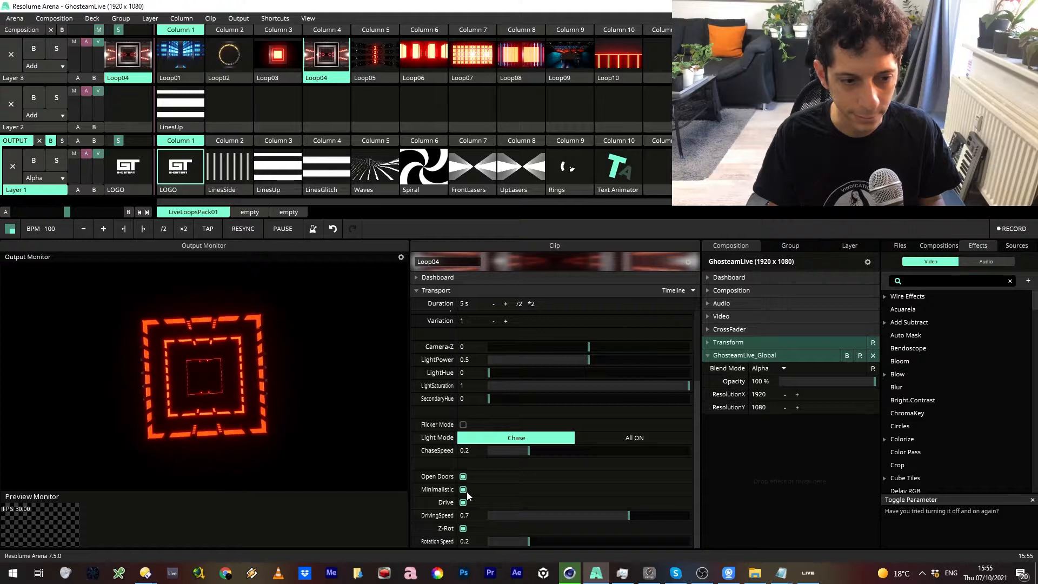
left_click(464, 489)
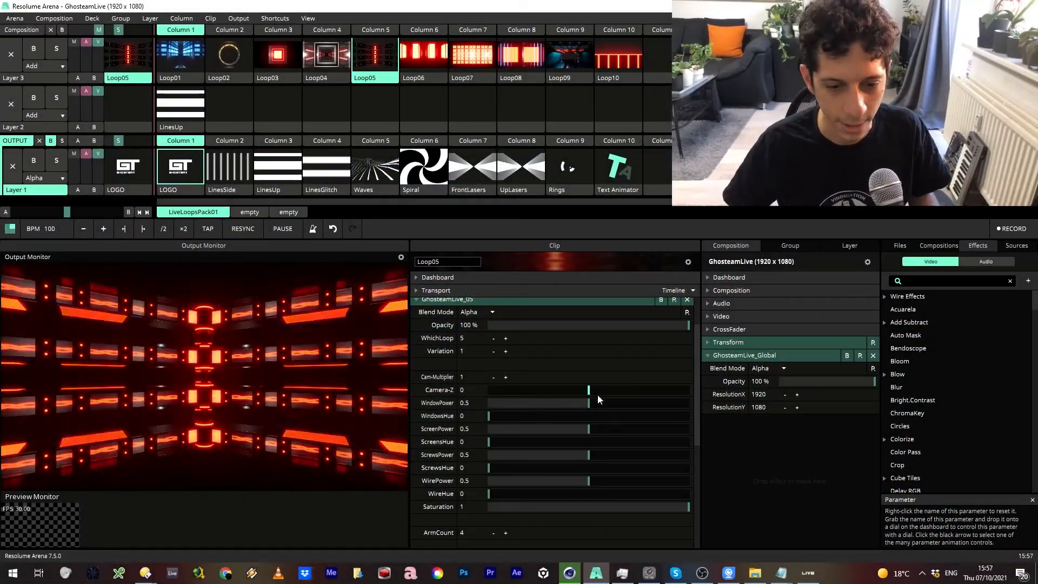
Step: Set both ScreenLights and WindowLights to AllOn for Loop05
scroll(597, 400, "down", 4)
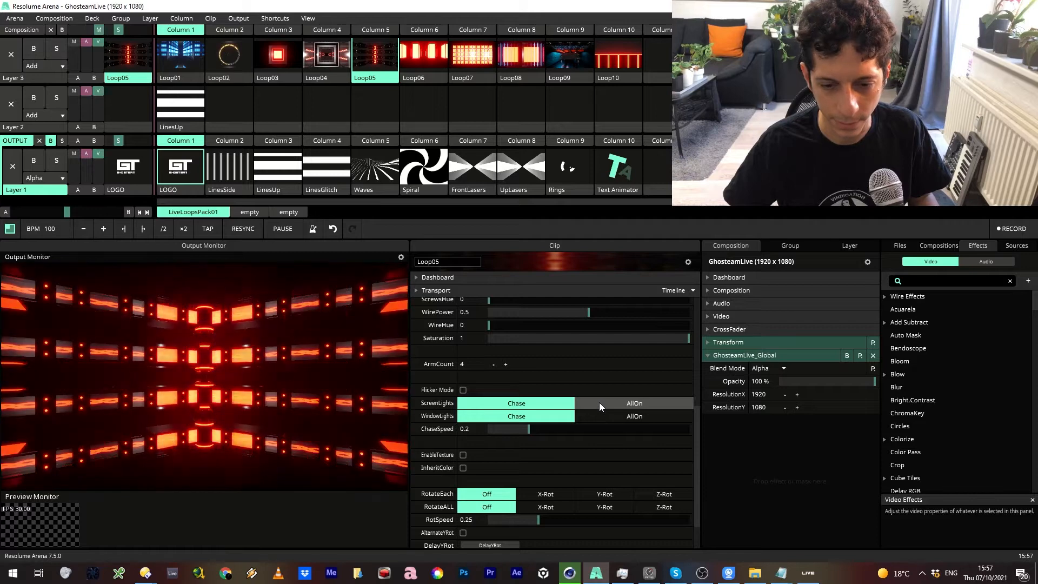
left_click(599, 403)
left_click(600, 416)
Step: Set Loop05's WindowPower to 0.16, ScreenPower to 0.57, ScrewsPower to 0.85 and WirePower to 0.41
scroll(610, 378, "up", 3)
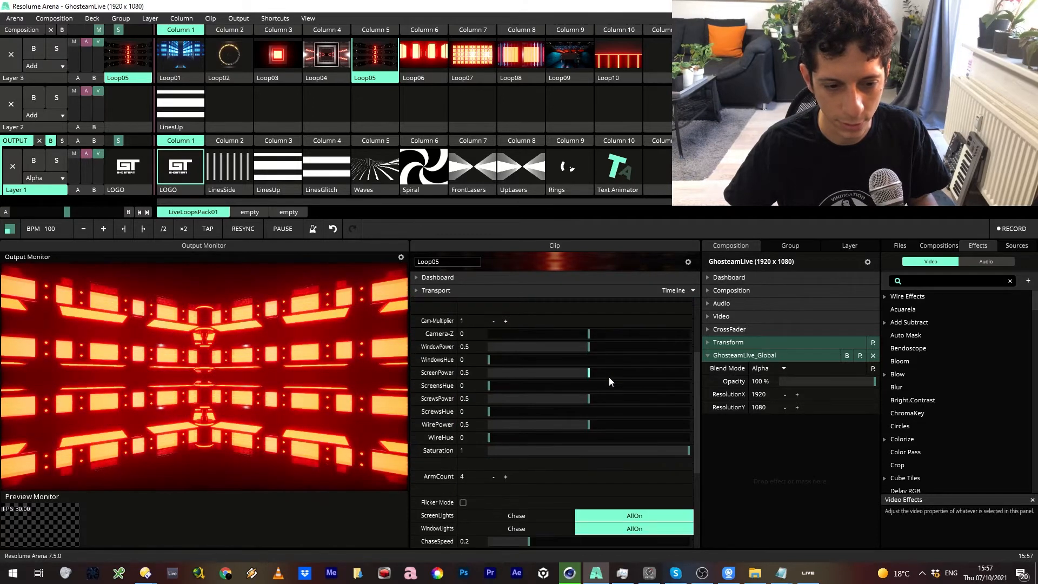
scroll(608, 378, "down", 4)
scroll(609, 378, "up", 7)
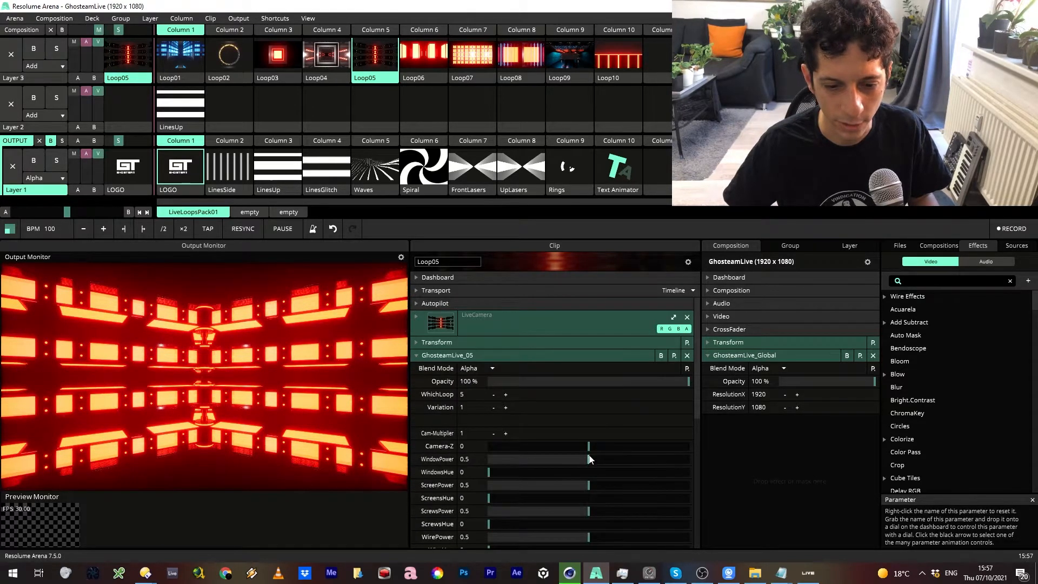
left_click_drag(589, 458, 346, 459)
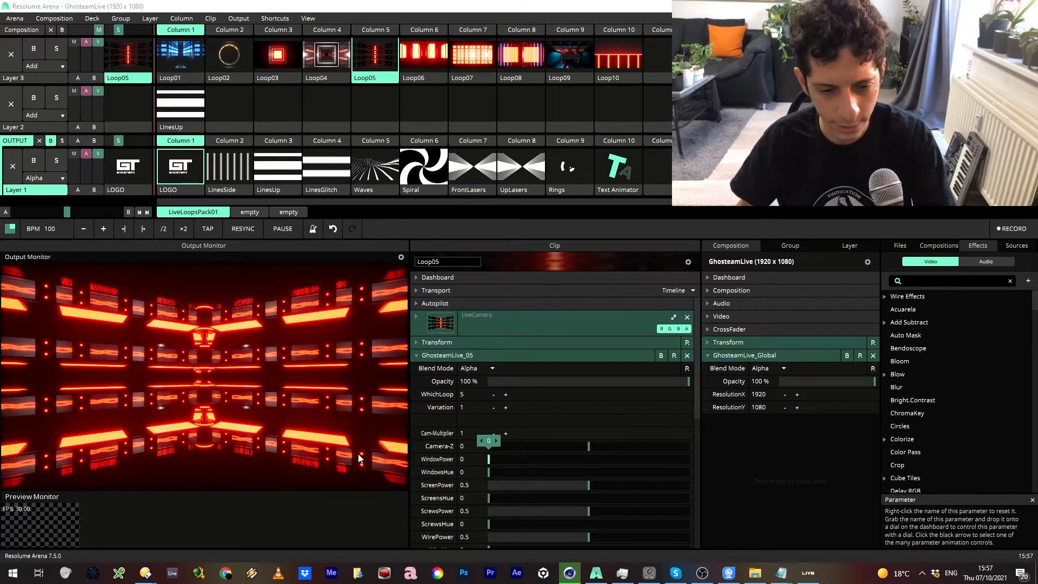
scroll(546, 470, "down", 3)
left_click_drag(590, 480, 478, 481)
mouse_move(491, 402)
left_mouse_down()
mouse_move(505, 395)
mouse_move(482, 397)
left_mouse_up()
left_click_drag(589, 430, 657, 416)
Step: Set Loop05's WindowsHue to 217.95, ScrewsHue to 232.54 and WireHue to 314.27
left_click_drag(500, 482, 609, 418)
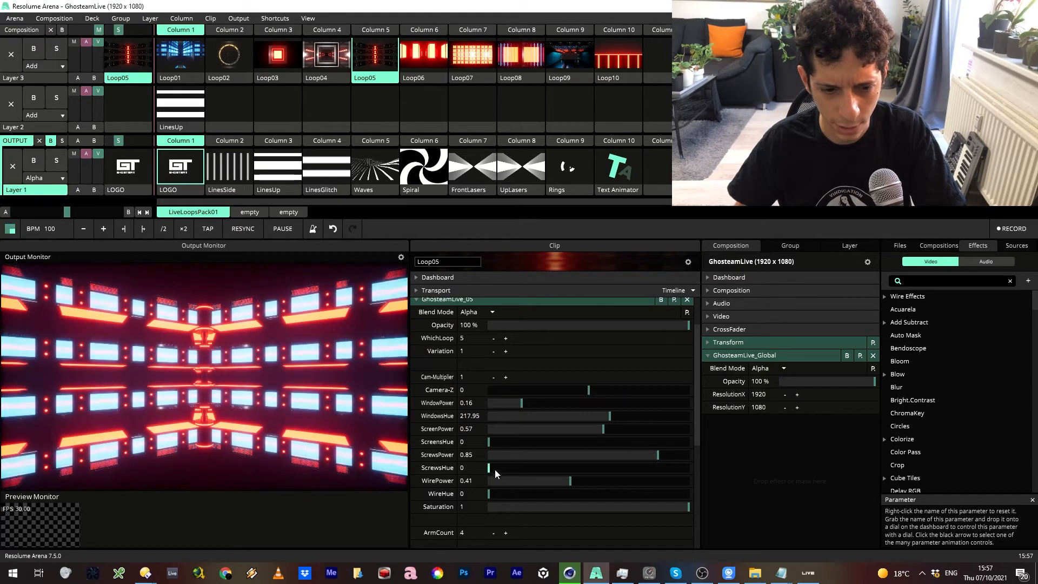
left_click_drag(489, 468, 618, 467)
left_click_drag(494, 494, 676, 491)
Step: Step Loop05's ArmCount down and up to compare arm layouts, leaving it at 3
scroll(605, 463, "down", 2)
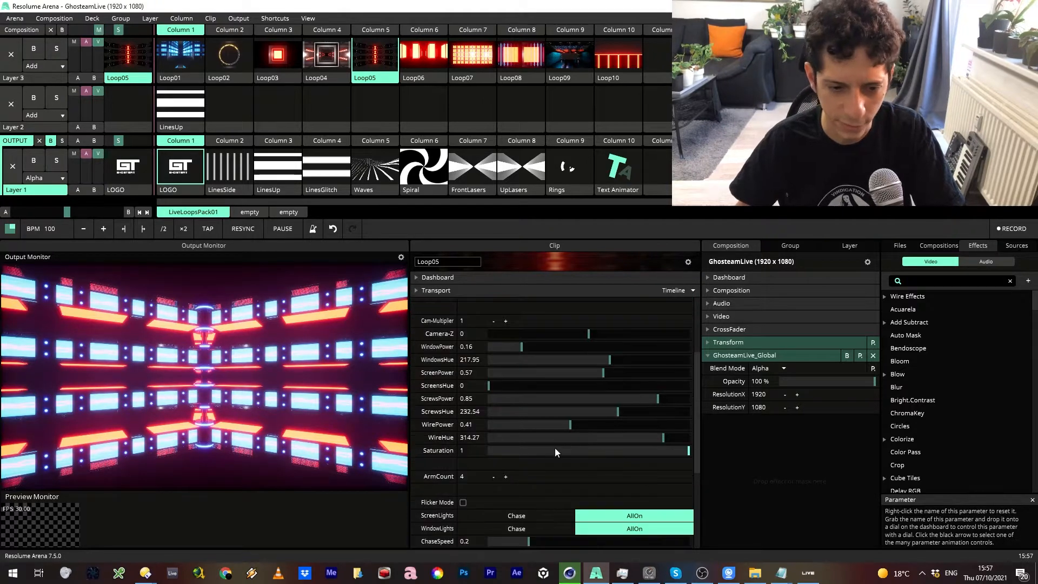
scroll(572, 458, "down", 1)
left_click(492, 421)
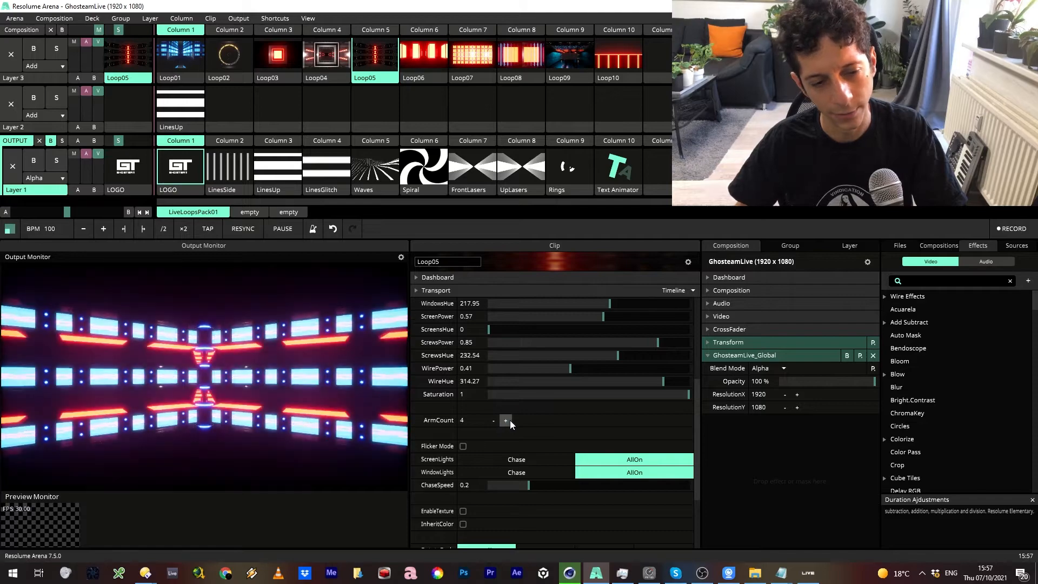
left_click(511, 420)
left_click(493, 421)
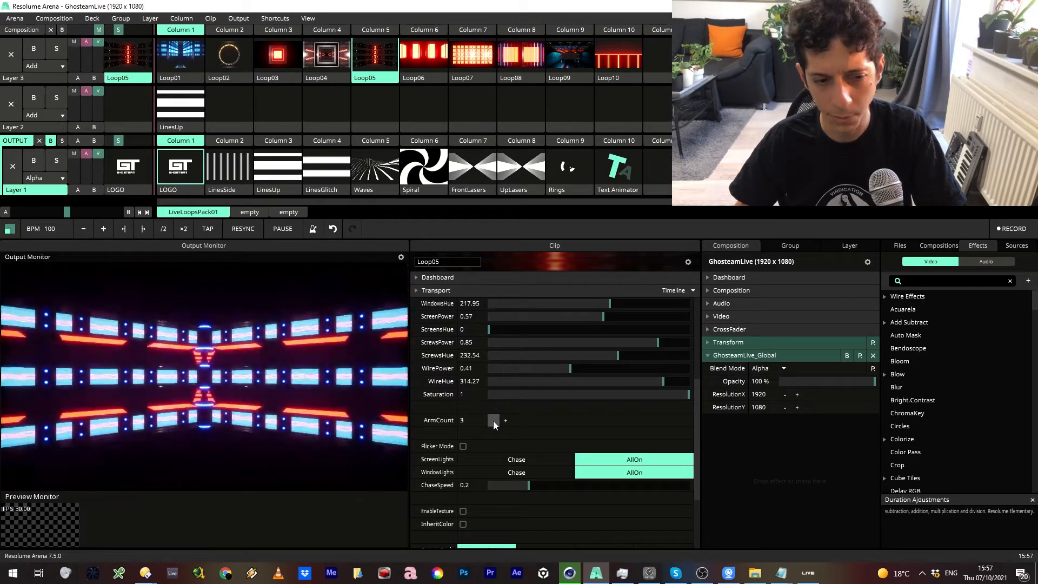
left_click(493, 420)
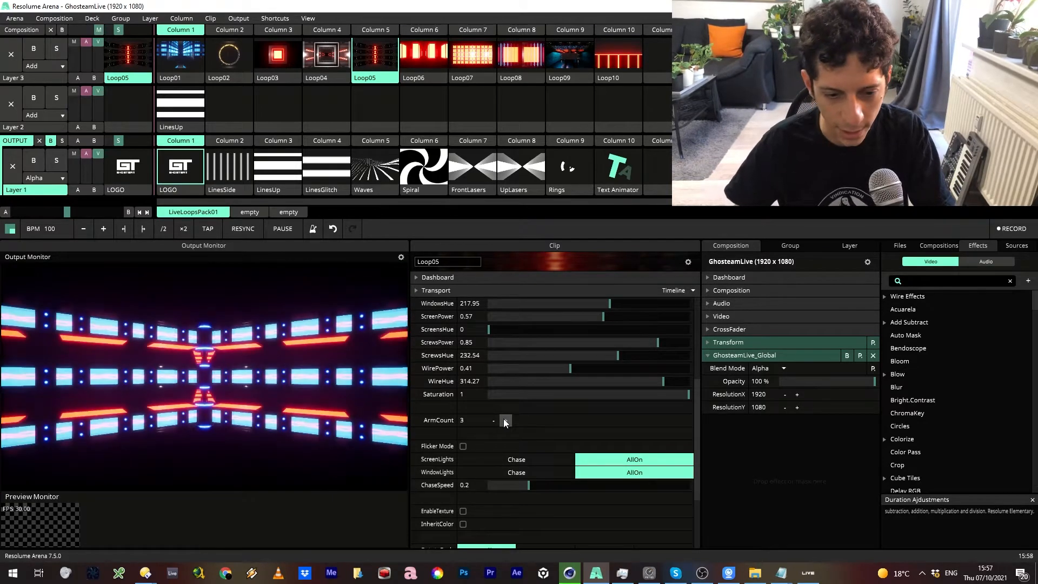
Step: Set Loop05's ArmCount to 4, and switch ScreenLights and WindowLights to Chase with a ChaseSpeed of 0.17
left_click(504, 421)
left_click(505, 421)
left_click(515, 460)
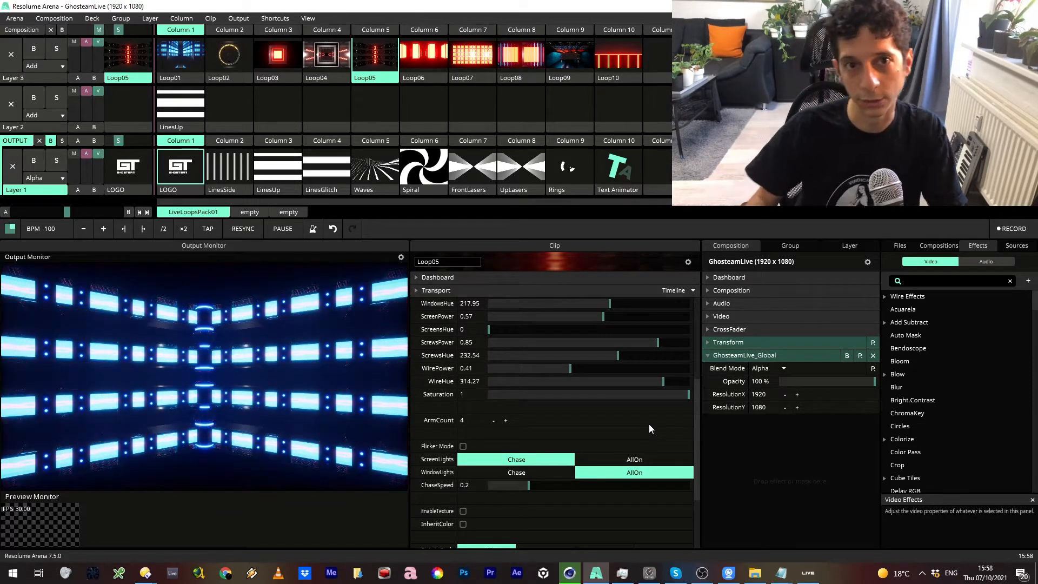
left_click(549, 472)
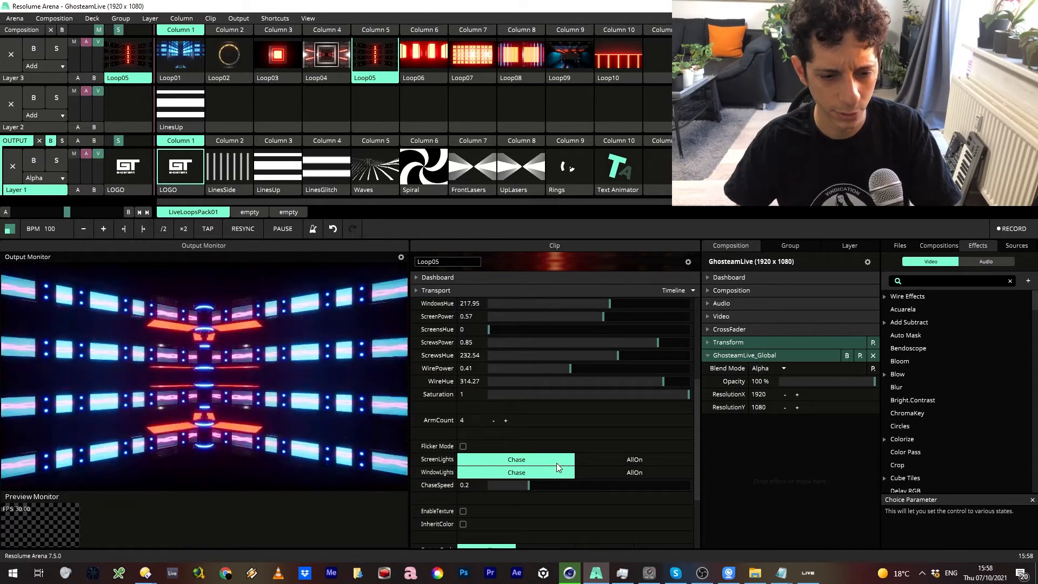
left_click_drag(532, 485, 595, 489)
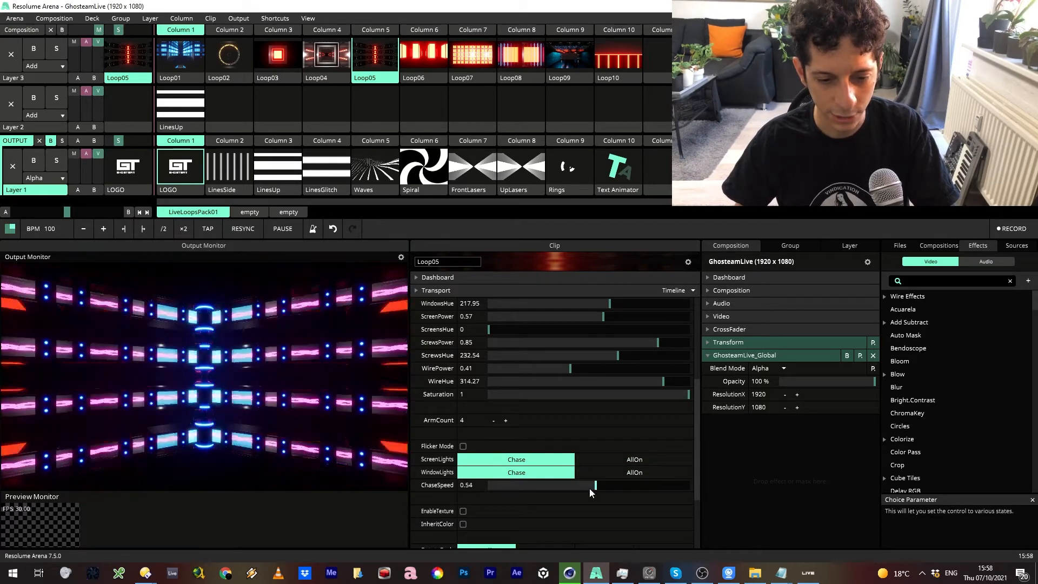
left_click_drag(589, 489, 522, 485)
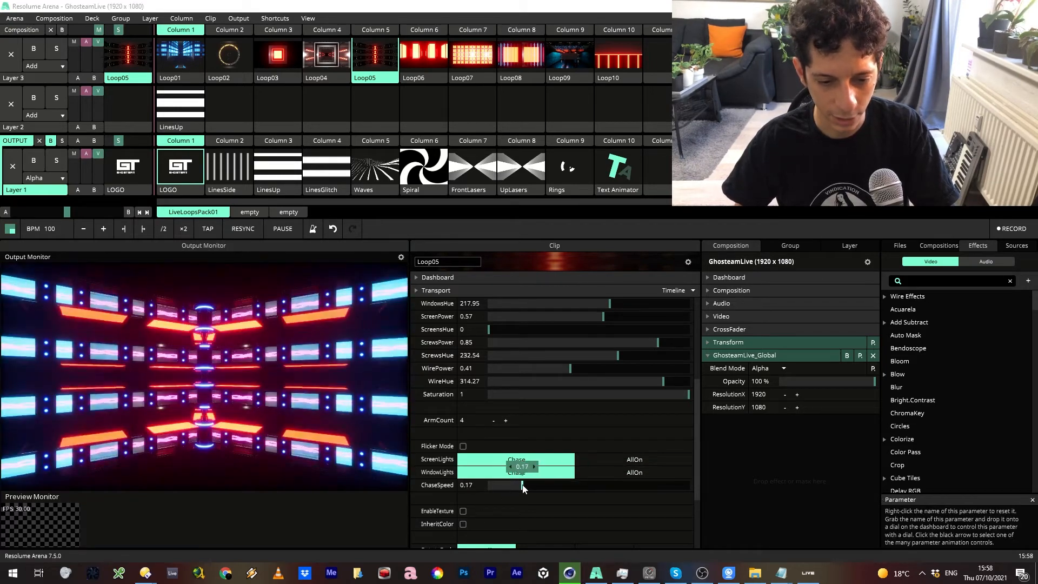
Step: Enable Loop05's texture, feed it with the LinesSide clip on Layer 1, and reopen Loop05's parameters
left_click(463, 512)
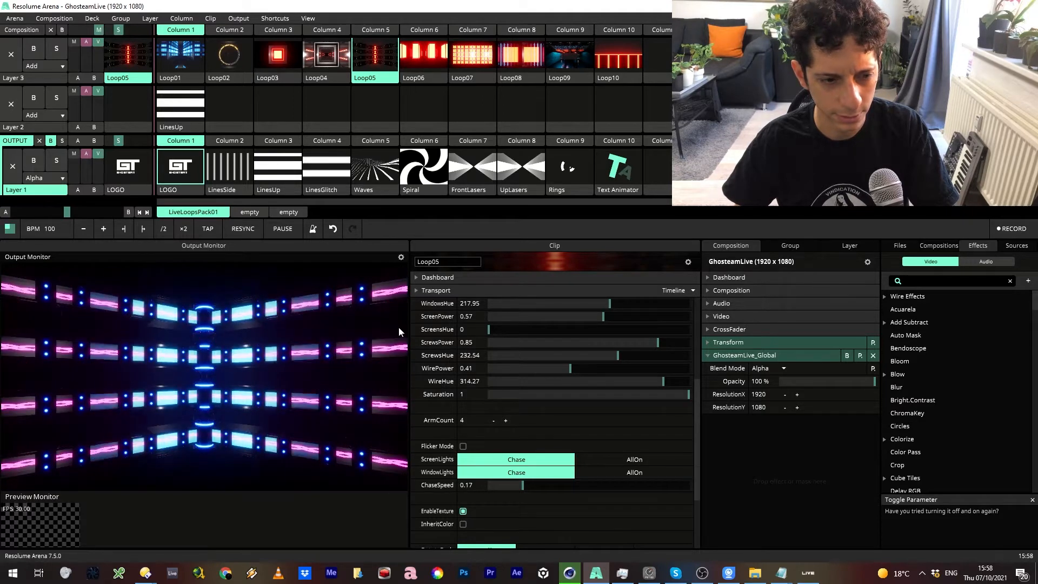
left_click(223, 162)
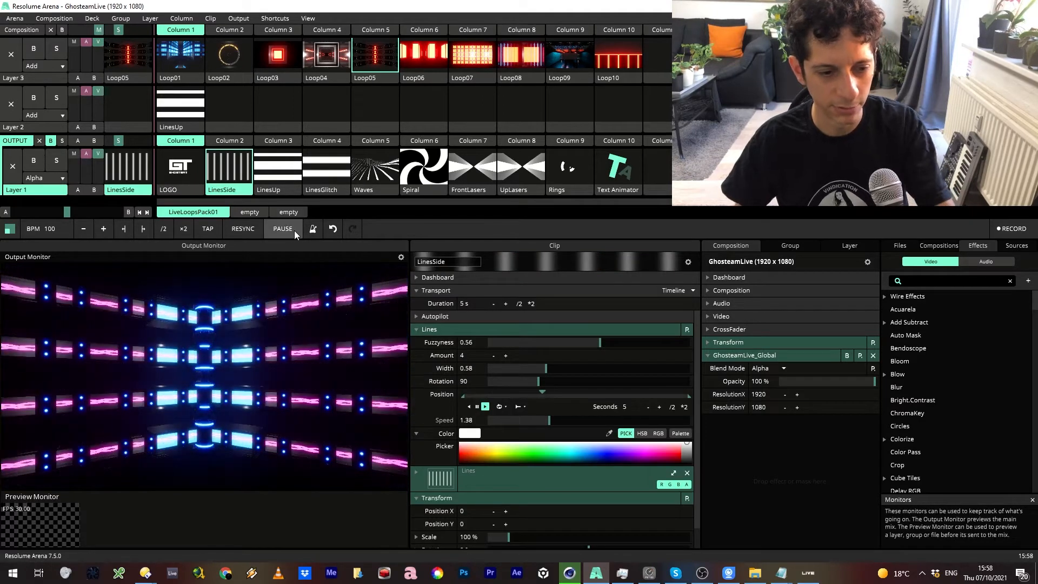
left_click(393, 53)
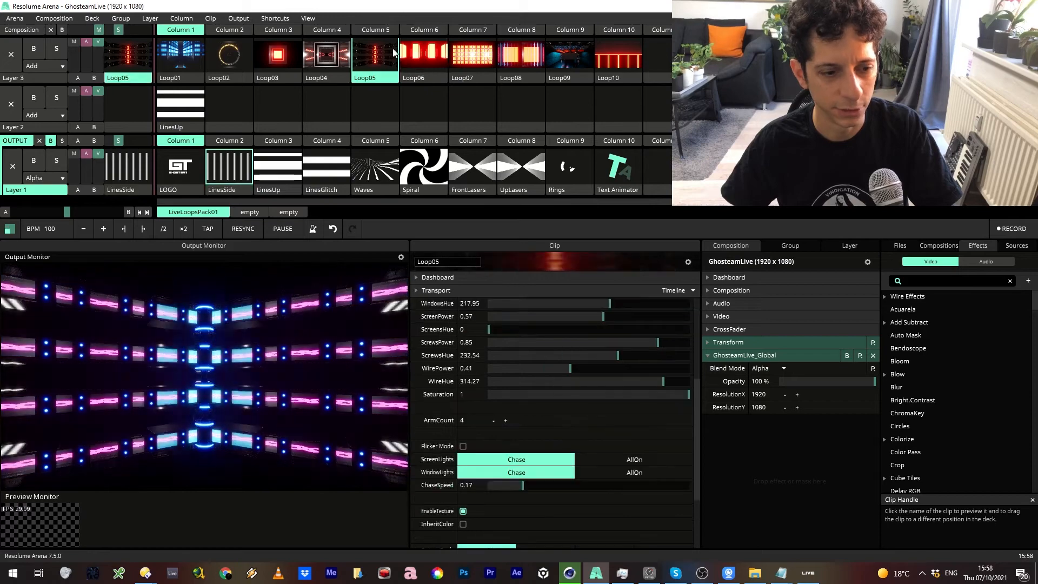
Step: Try Loop05's RotateEach on Y-Rot, X-Rot and Z-Rot, turn it off and reset the rotation
scroll(651, 472, "down", 4)
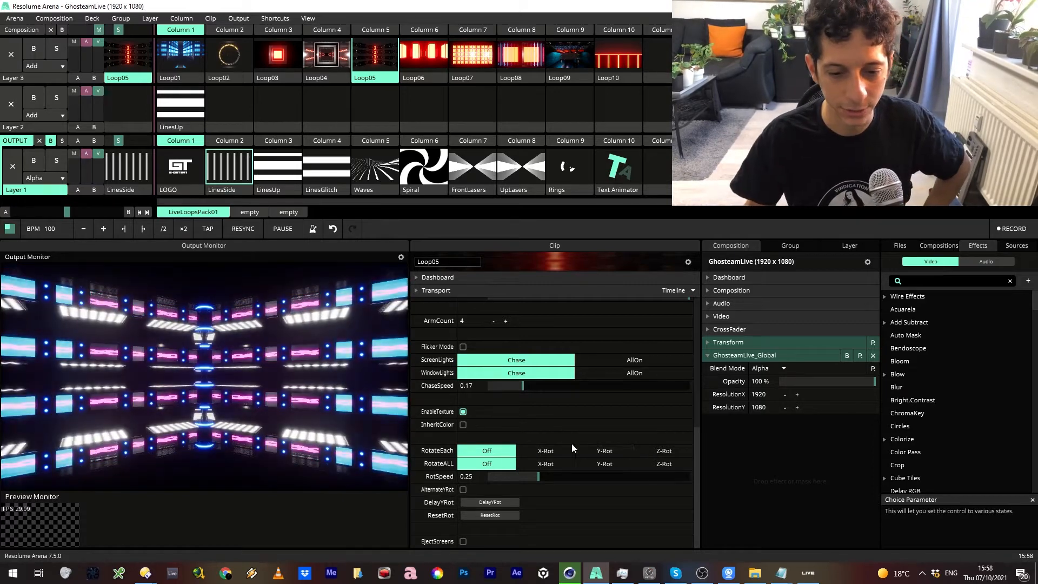
left_click(594, 449)
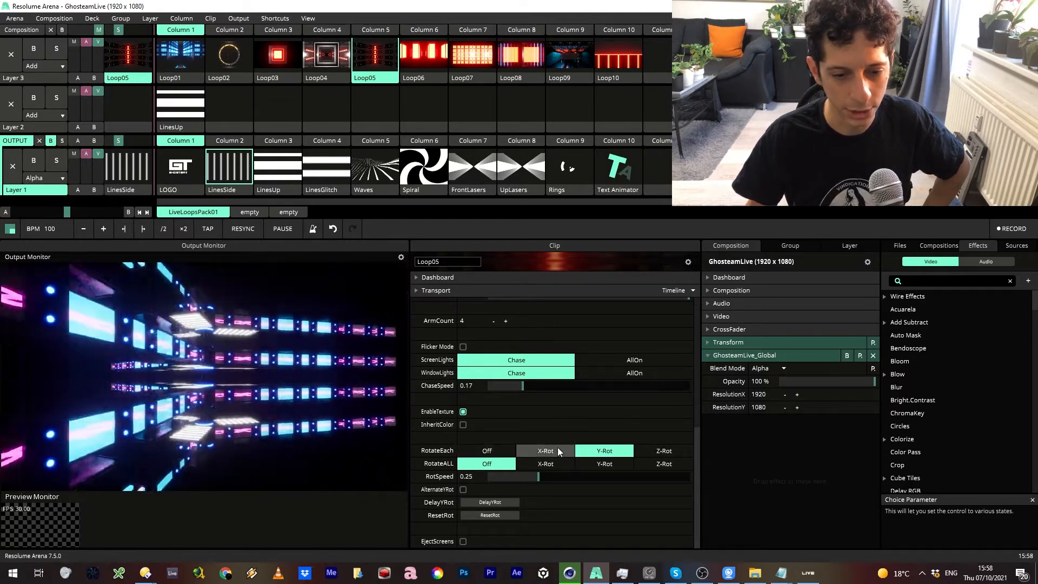
left_click(557, 449)
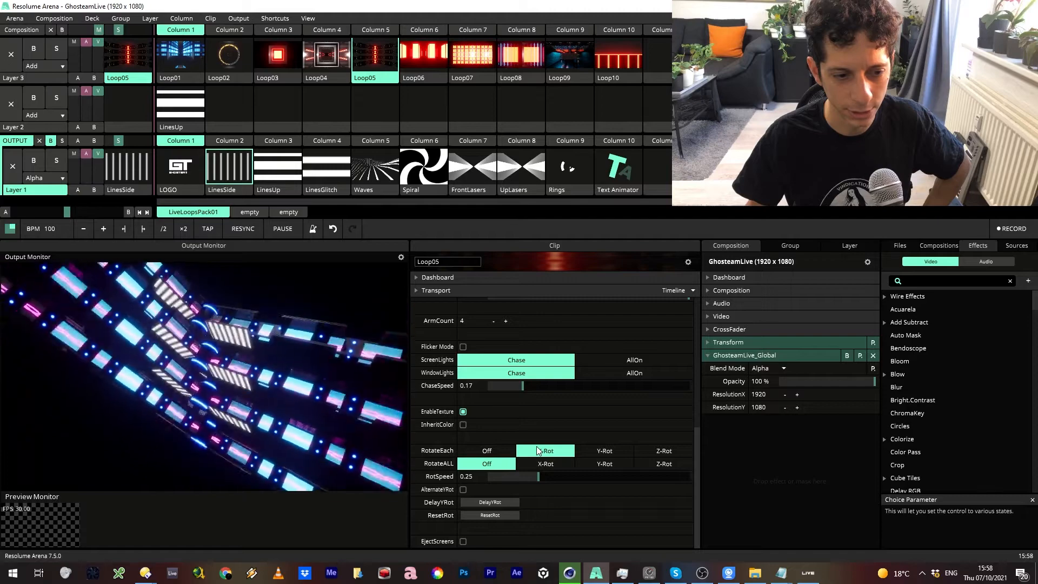
left_click(665, 449)
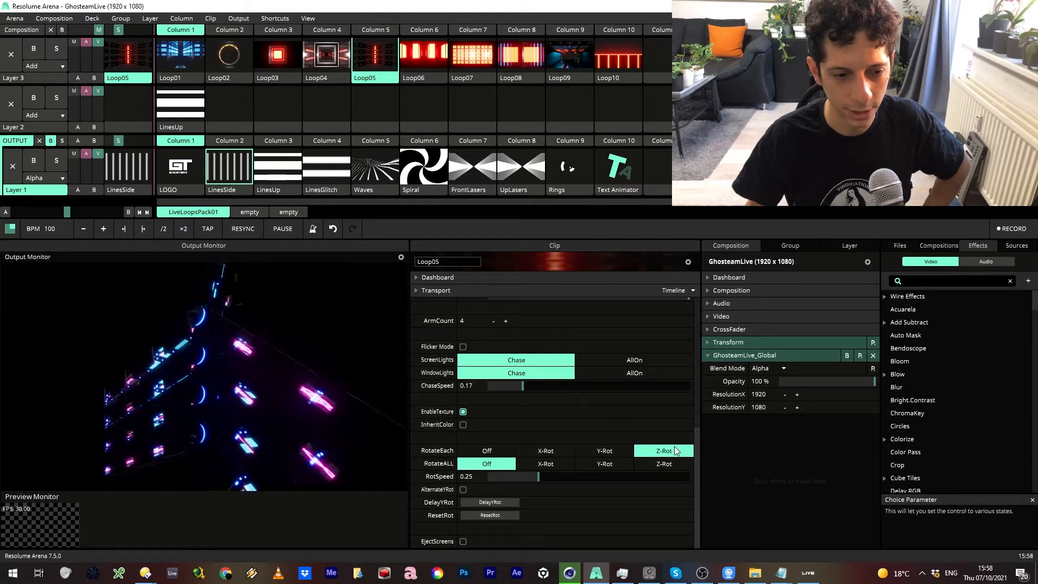
left_click(478, 451)
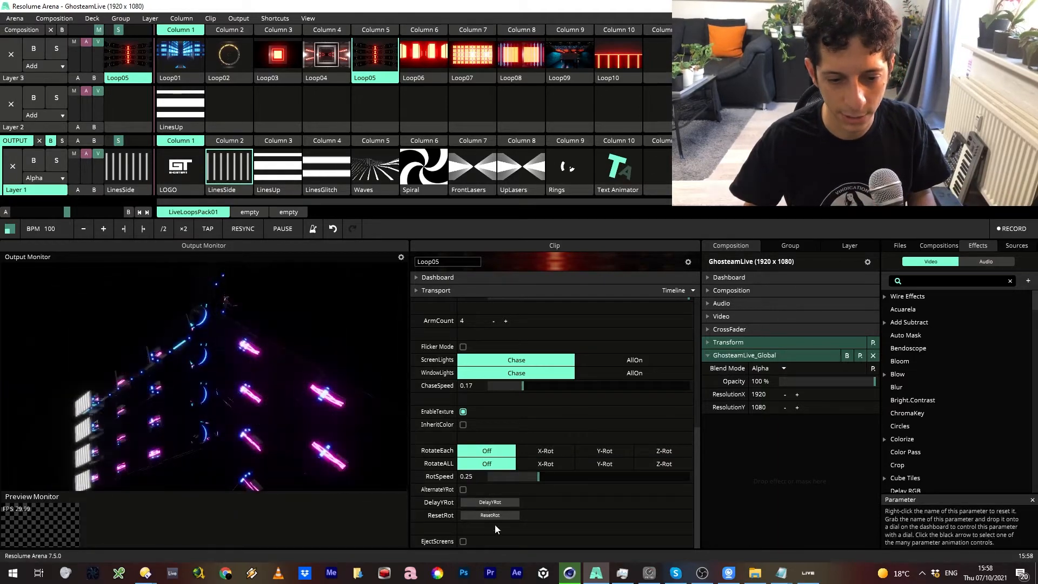
left_click(490, 516)
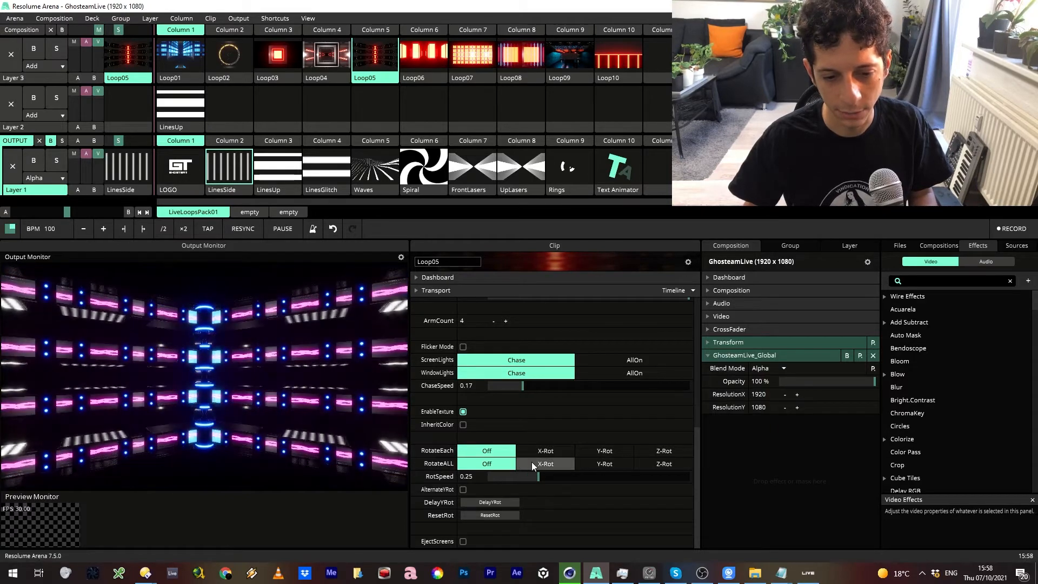
Step: Try Loop05's RotateALL on X-Rot, Y-Rot and Z-Rot, turn it off and reset the rotation
left_click(557, 463)
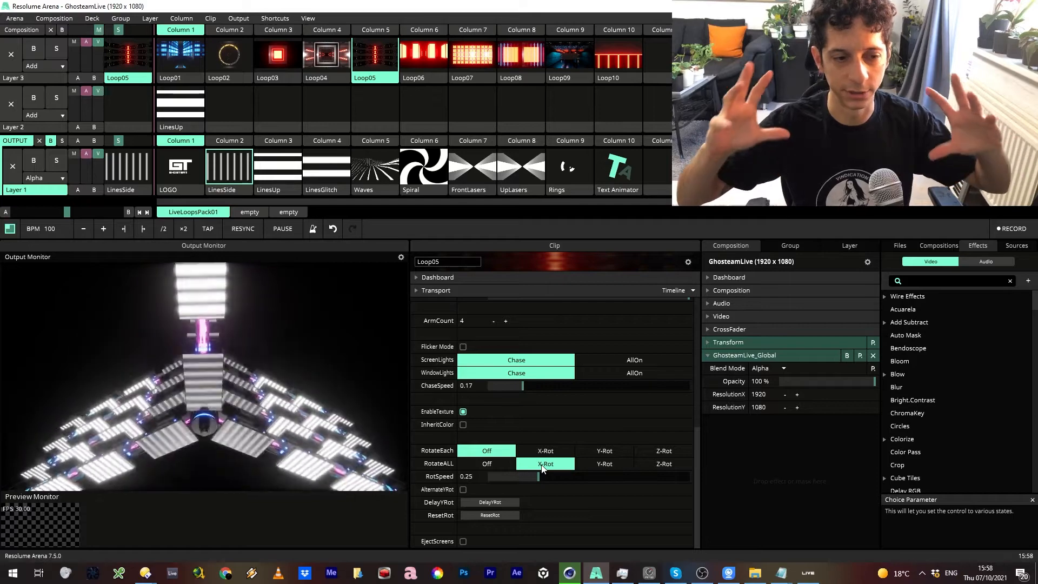
left_click(488, 466)
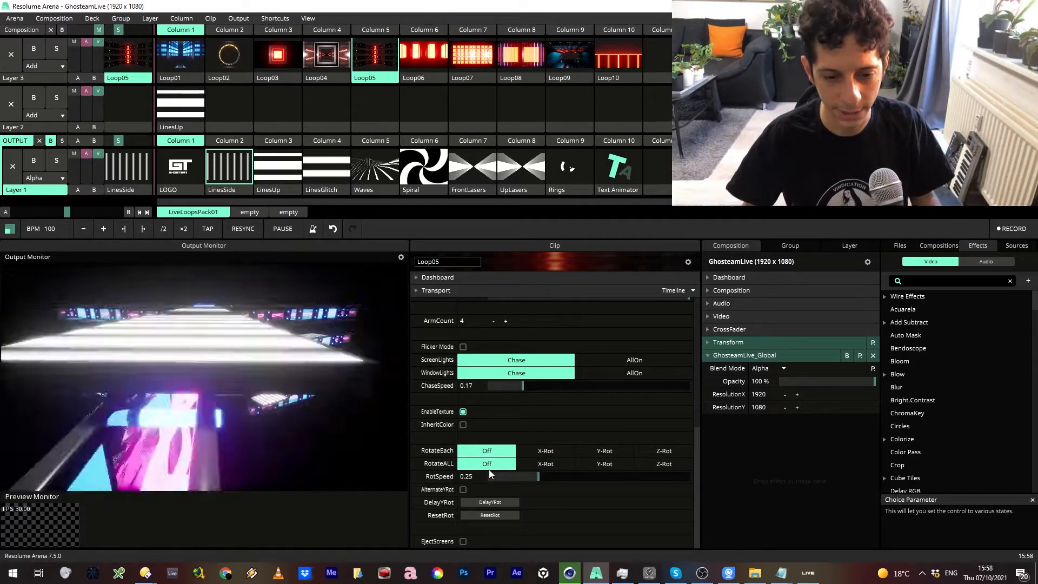
left_click(596, 461)
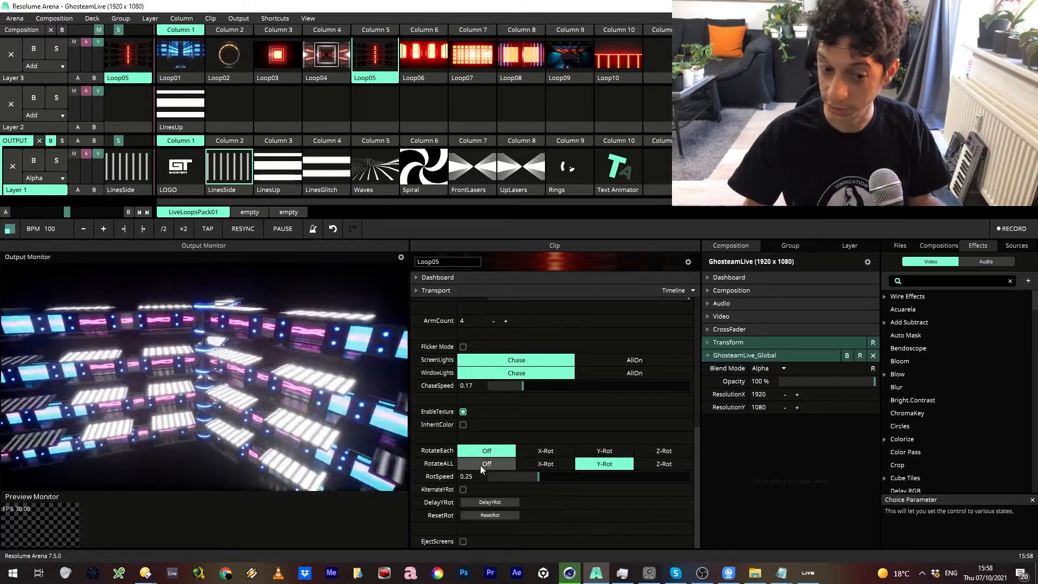
left_click(664, 465)
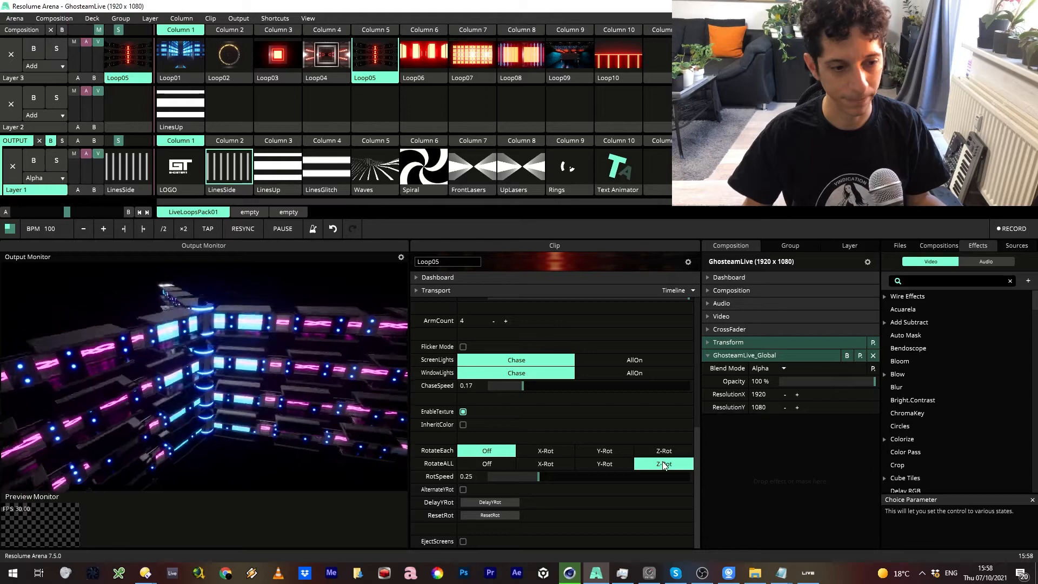
left_click(488, 464)
left_click(492, 515)
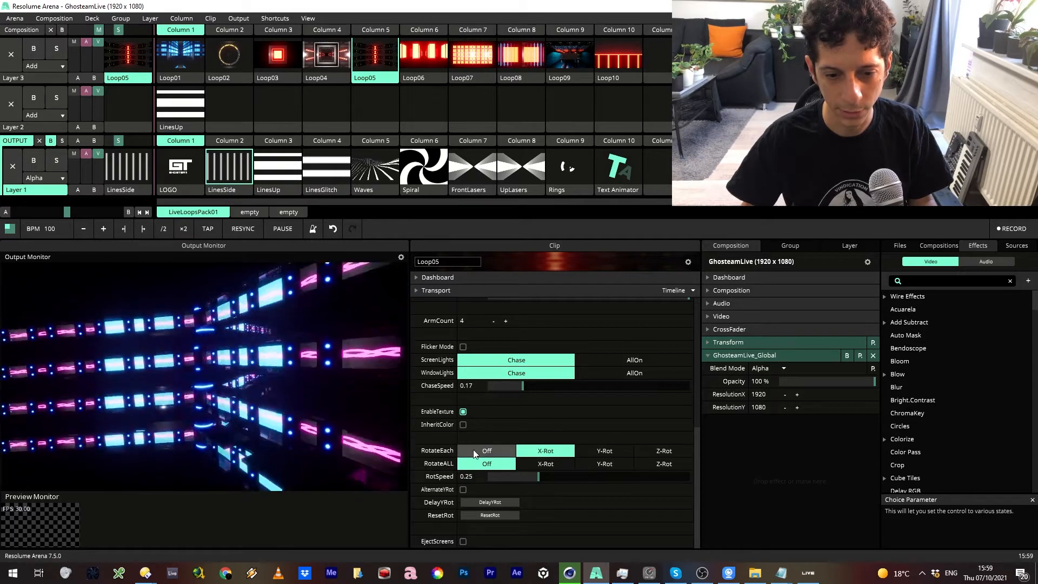
Step: Mix rotation axes by alternating RotateALL between Y-Rot, Z-Rot and X-Rot and briefly using RotateEach on Z-Rot, leaving both off
left_click(588, 466)
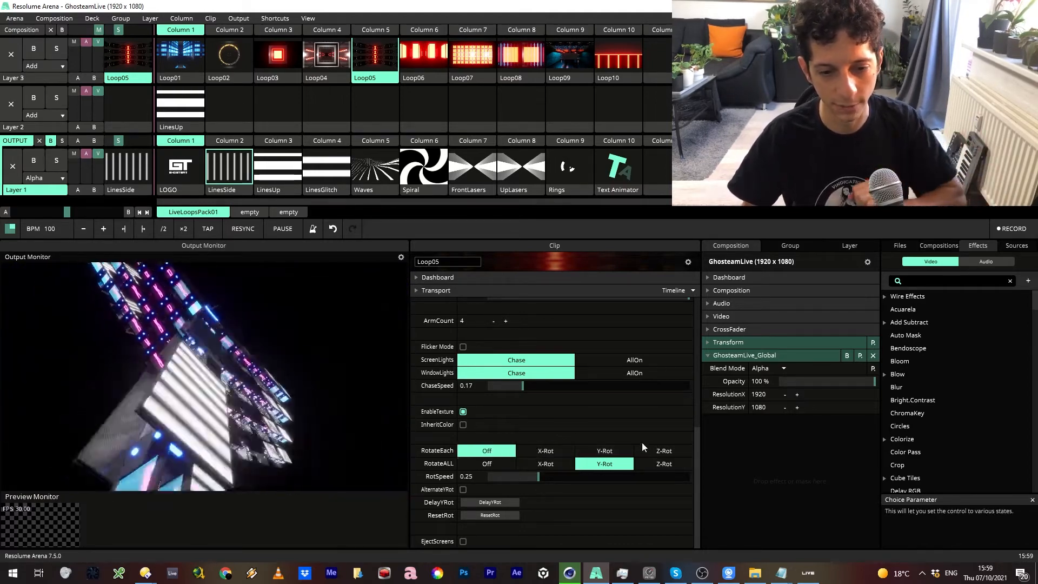
left_click(664, 450)
left_click(504, 450)
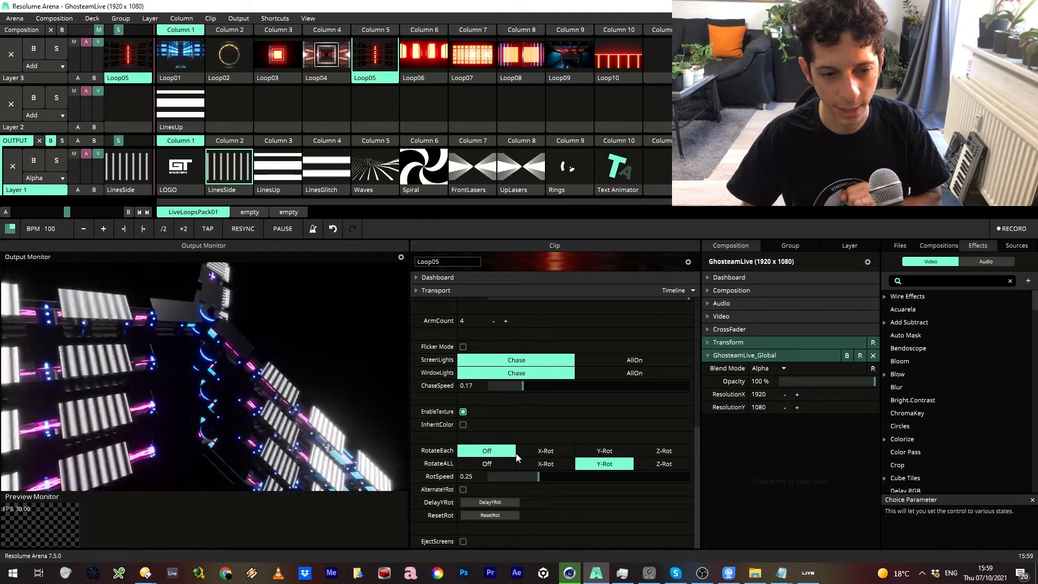
left_click(670, 466)
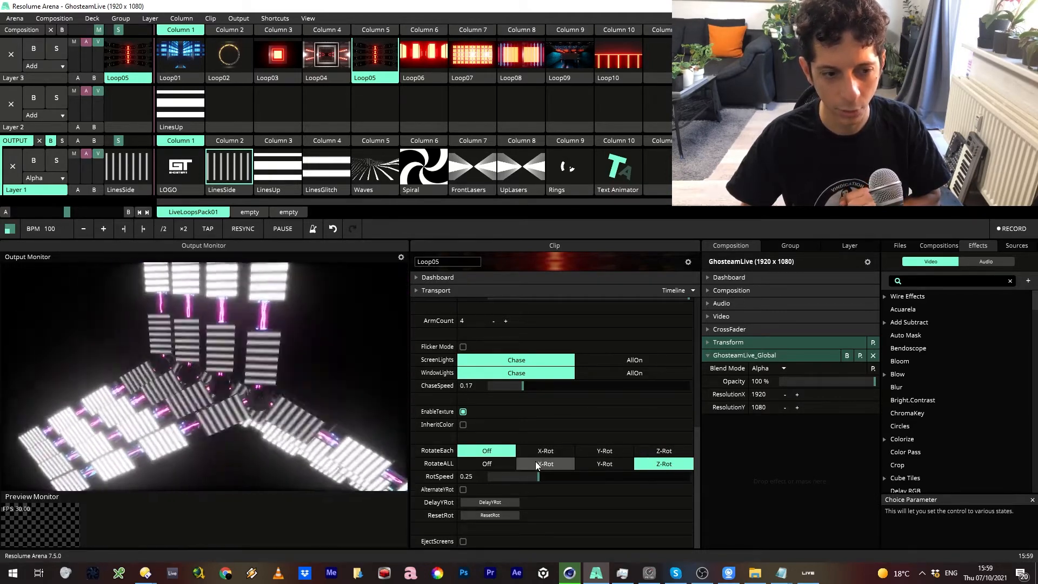
left_click(526, 462)
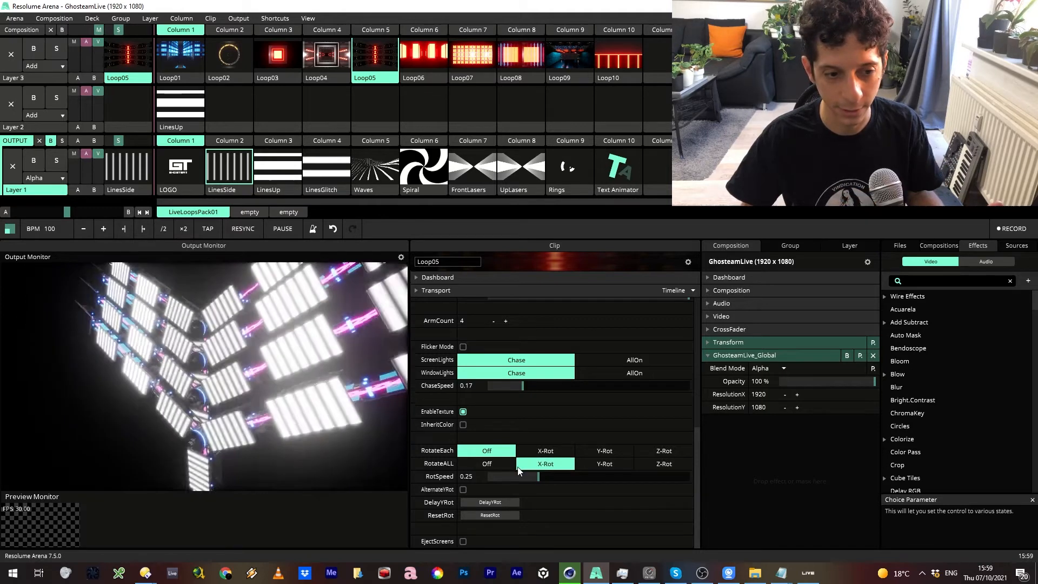
left_click(498, 465)
left_click(619, 467)
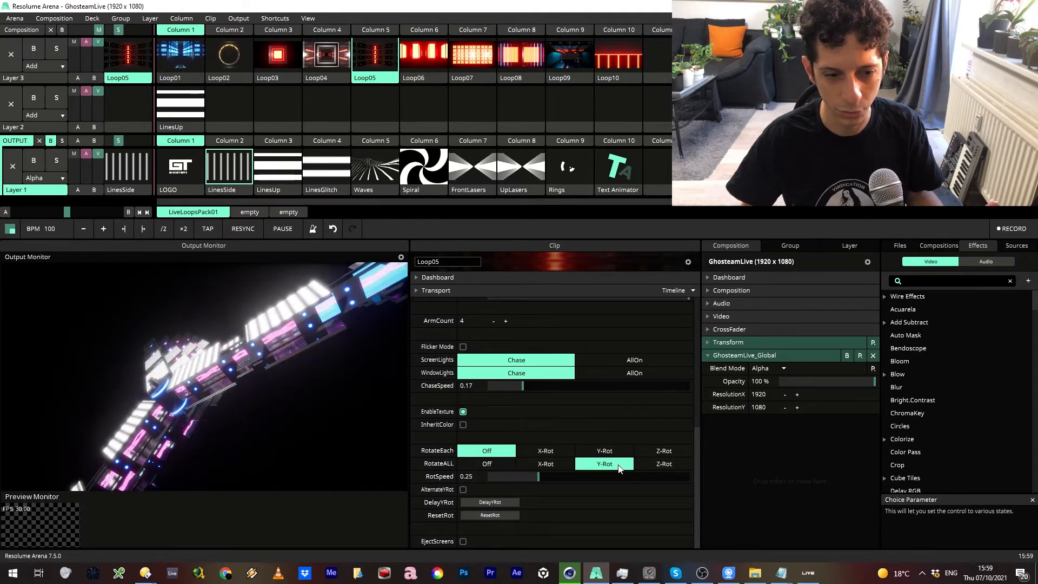
left_click(466, 463)
Step: Set RotateEach to Y-Rot from a reset rotation and try the AlternateYRot option
left_click(595, 452)
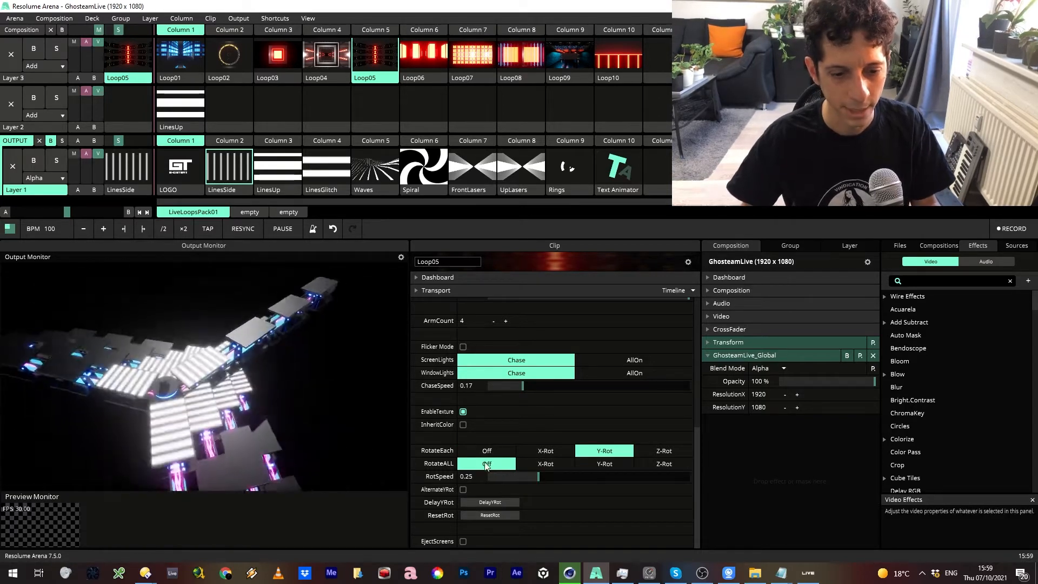
left_click(492, 515)
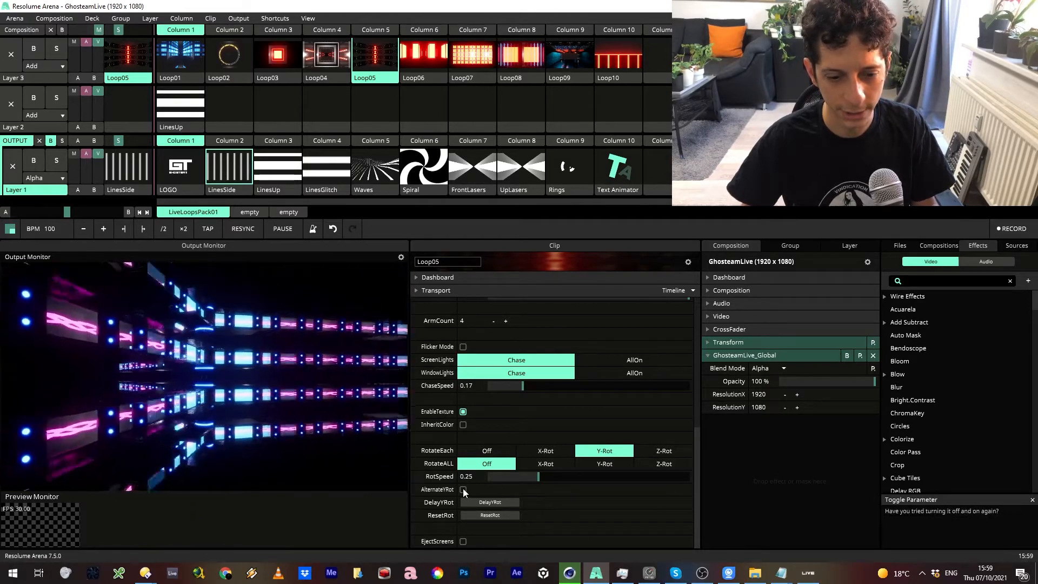
left_click(463, 489)
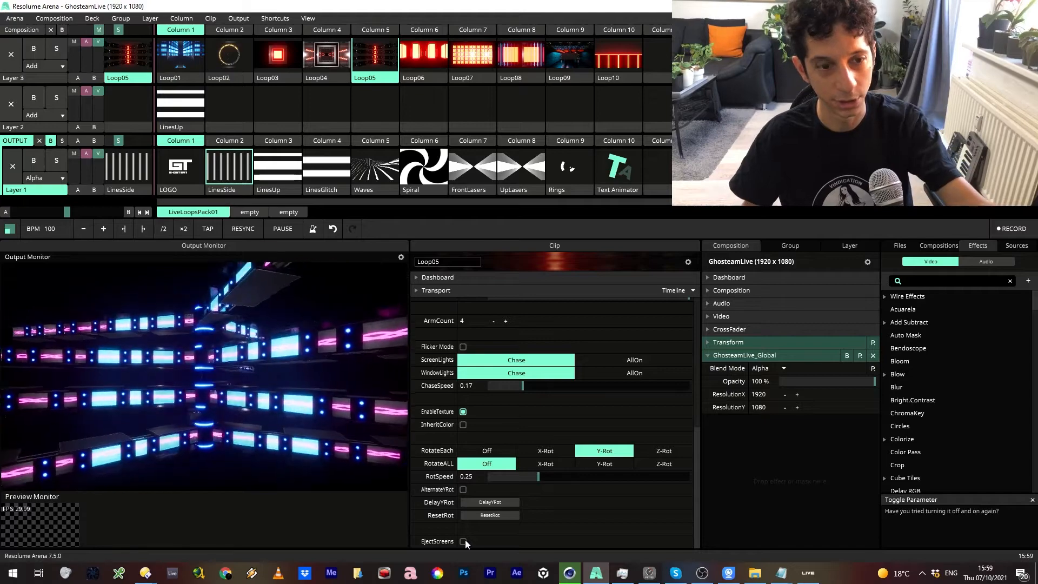
Step: Enable EjectScreens and InheritColor for Loop05
left_click(463, 541)
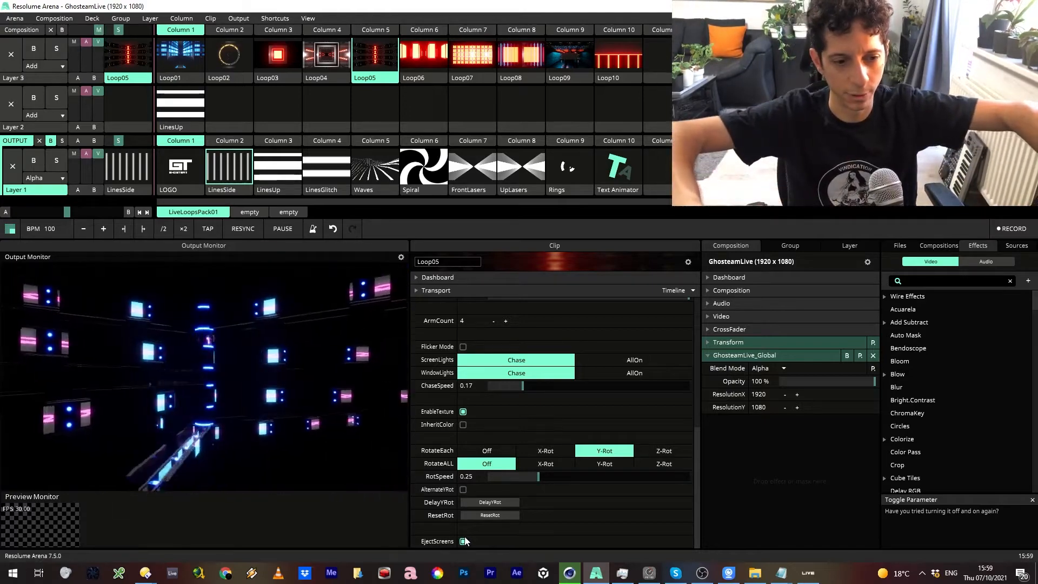
scroll(568, 383, "up", 4)
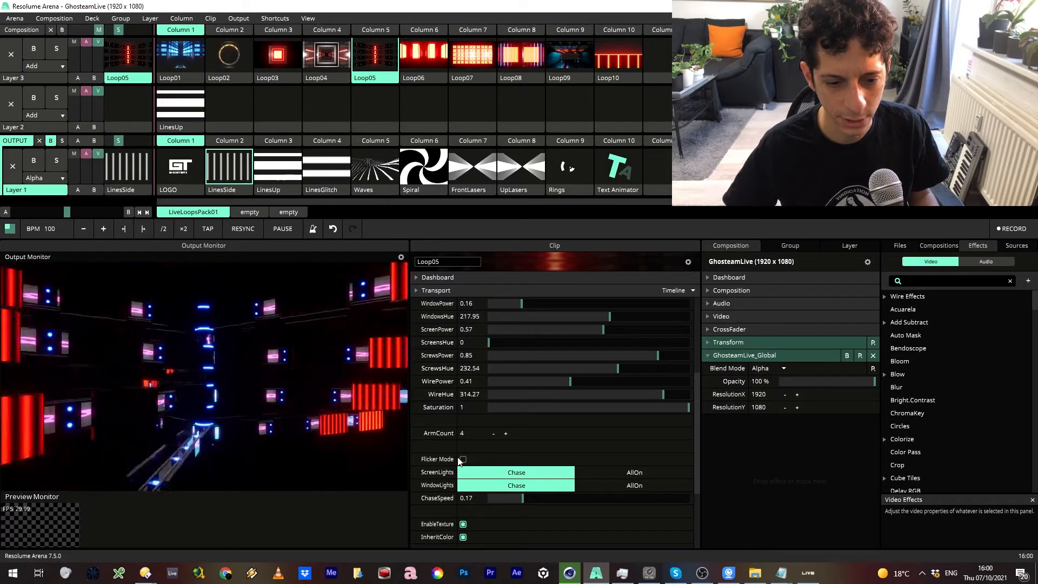
Step: Sweep Loop05's Camera-Z up to 0.63 and back down to about -0.09
scroll(498, 456, "up", 5)
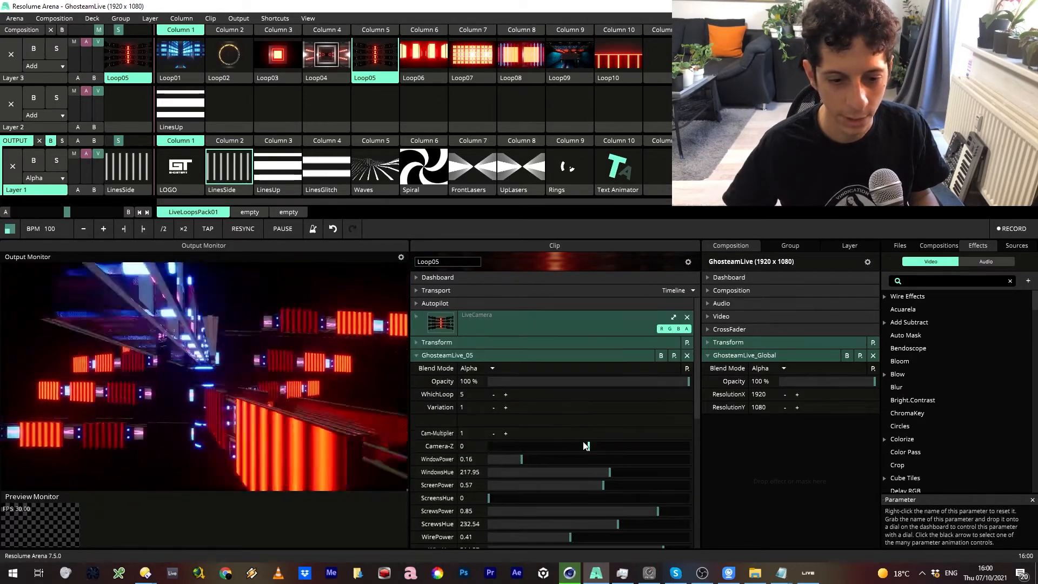
left_click_drag(588, 446, 659, 444)
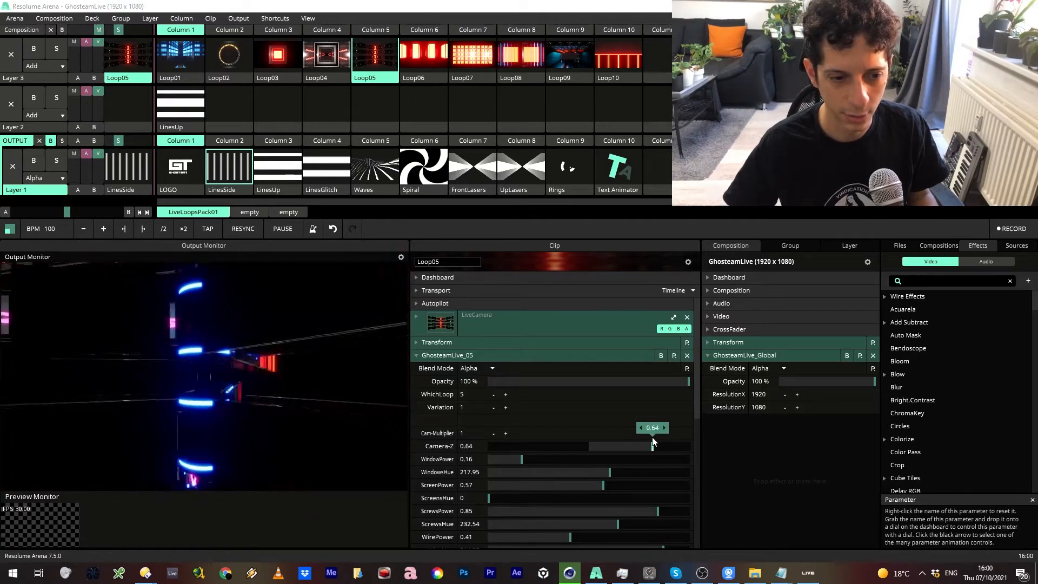
scroll(563, 424, "down", 7)
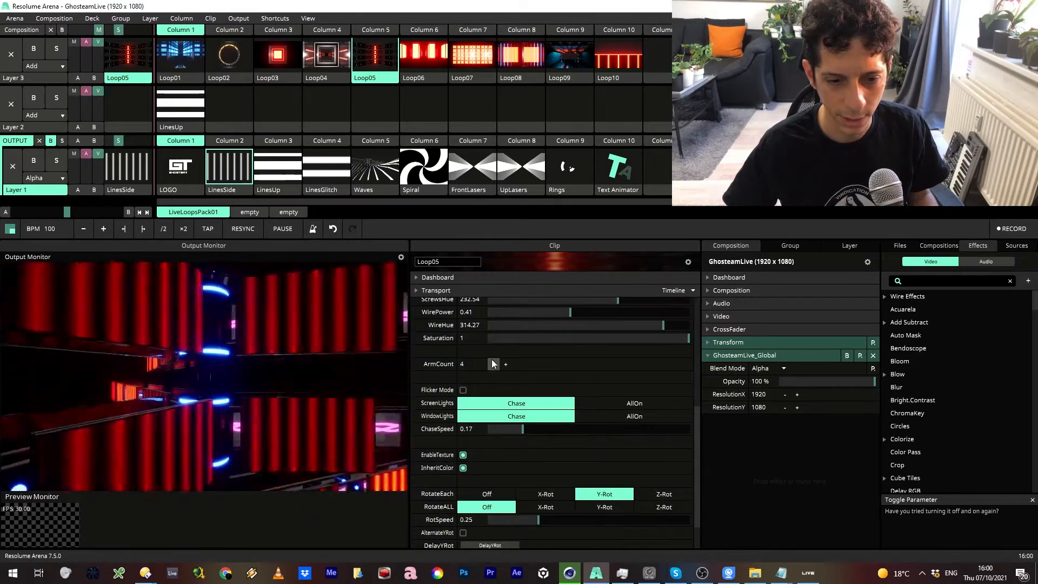
scroll(603, 400, "up", 7)
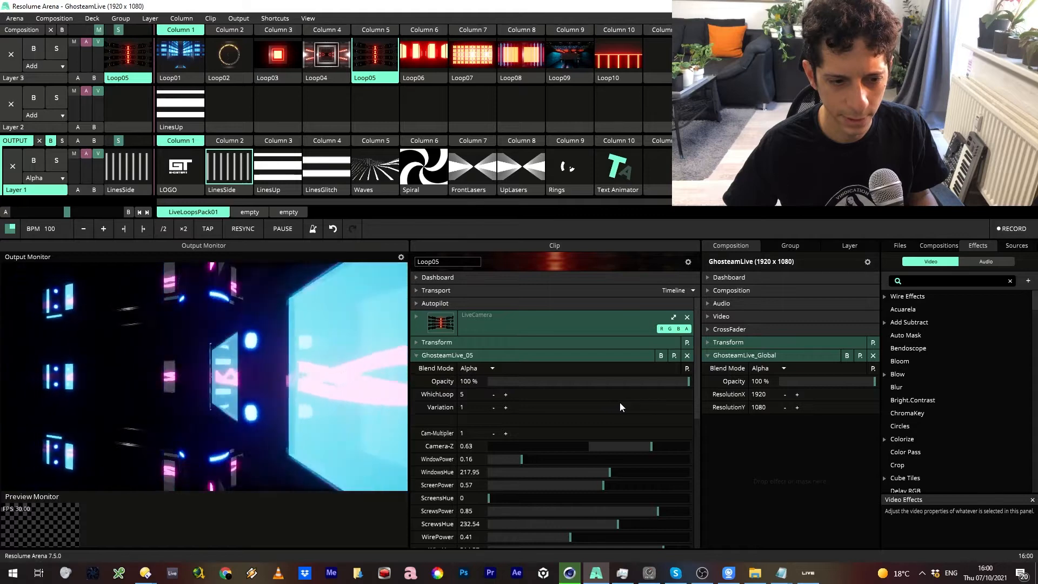
left_click_drag(651, 446, 614, 445)
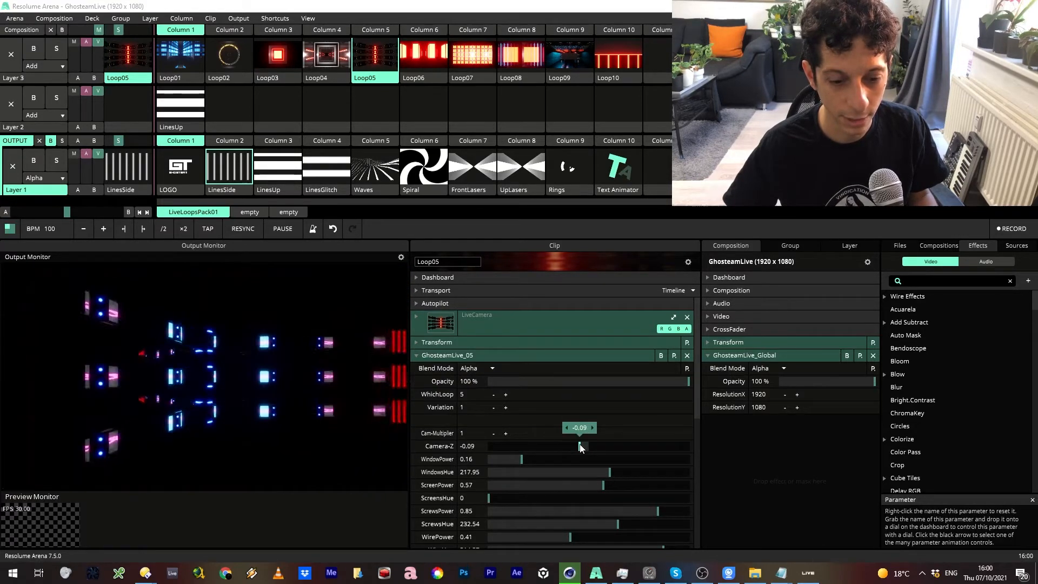
Step: Set Loop06's LightHue to about 214.05 and its SecondaryHue to about 284.11
scroll(563, 507, "down", 7)
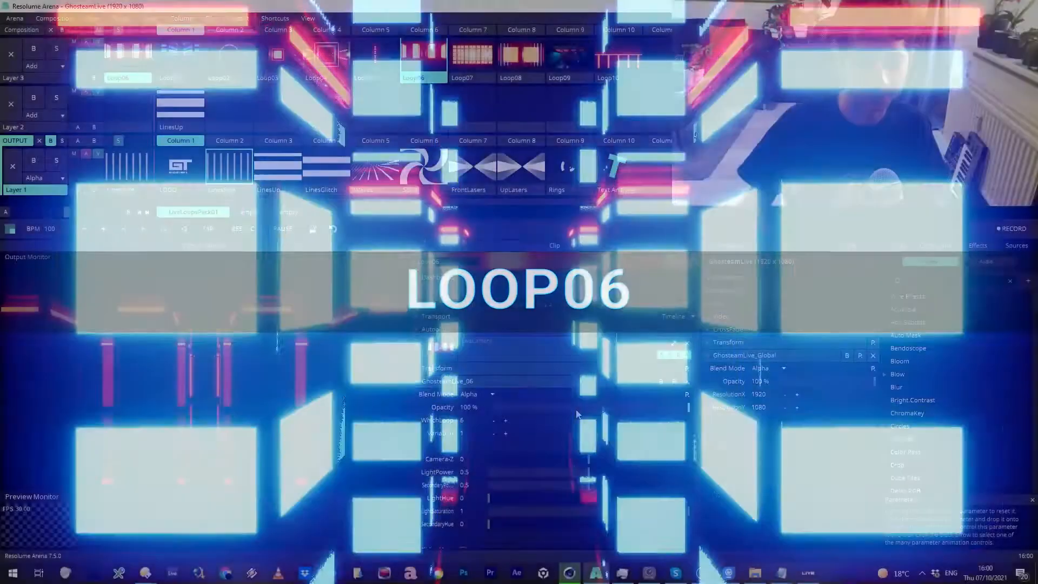
scroll(556, 424, "down", 2)
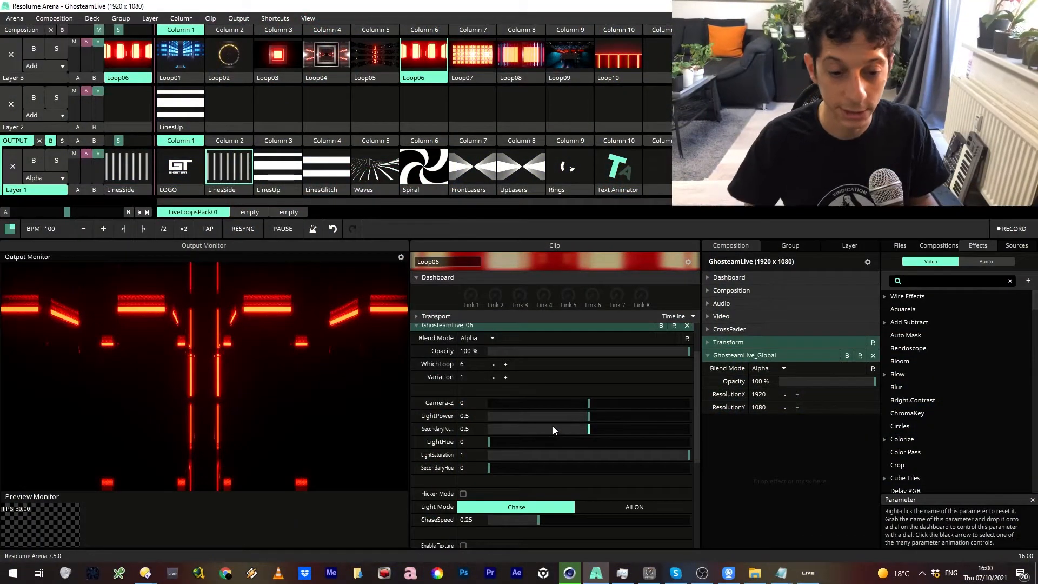
mouse_move(490, 441)
left_click_drag(490, 443, 607, 427)
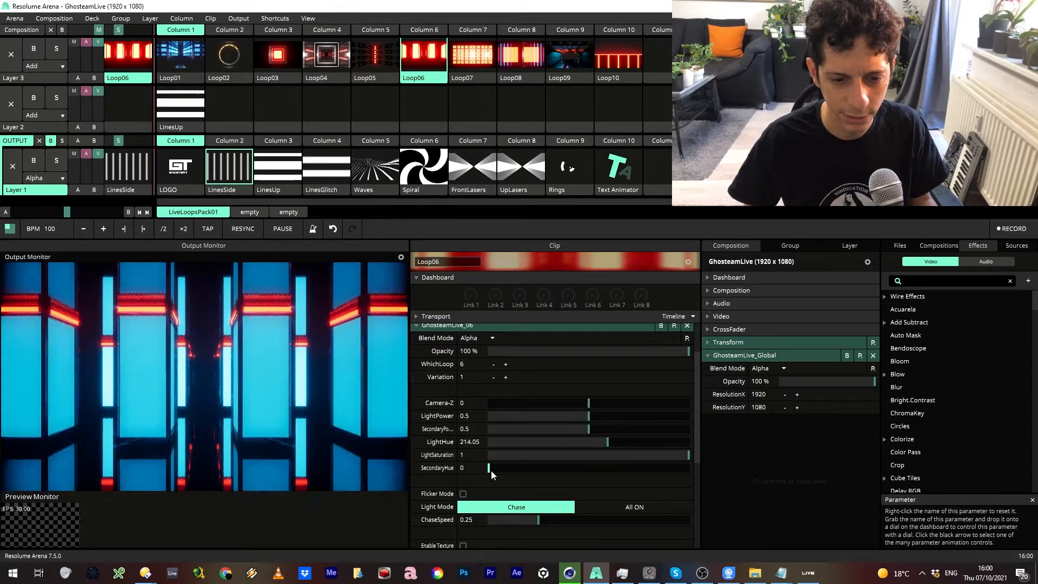
left_click_drag(490, 468, 502, 466)
left_click_drag(585, 466, 647, 469)
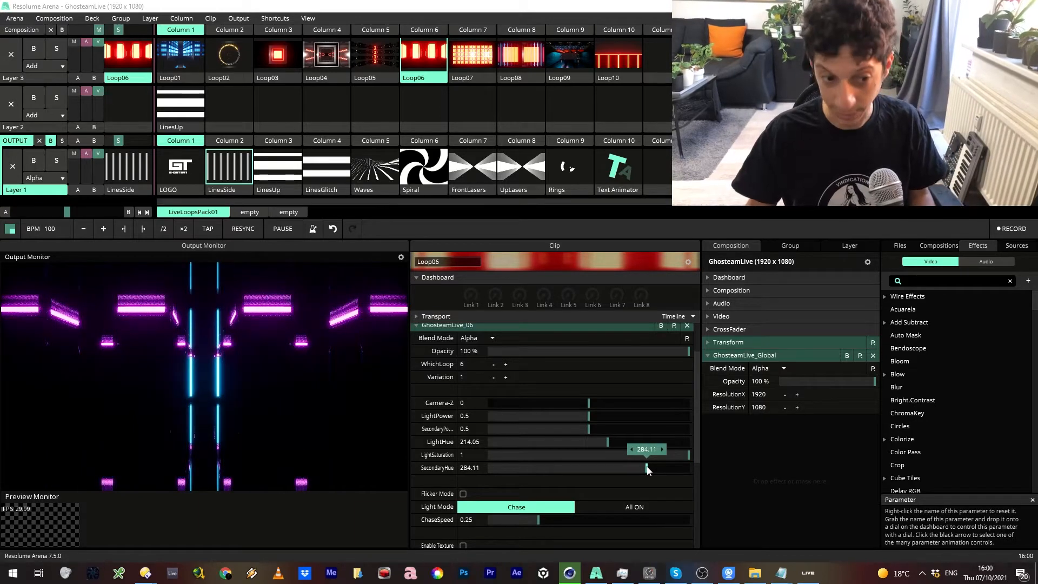
Step: Turn on Enable Texture and Inherit Color for Loop06
scroll(476, 427, "down", 4)
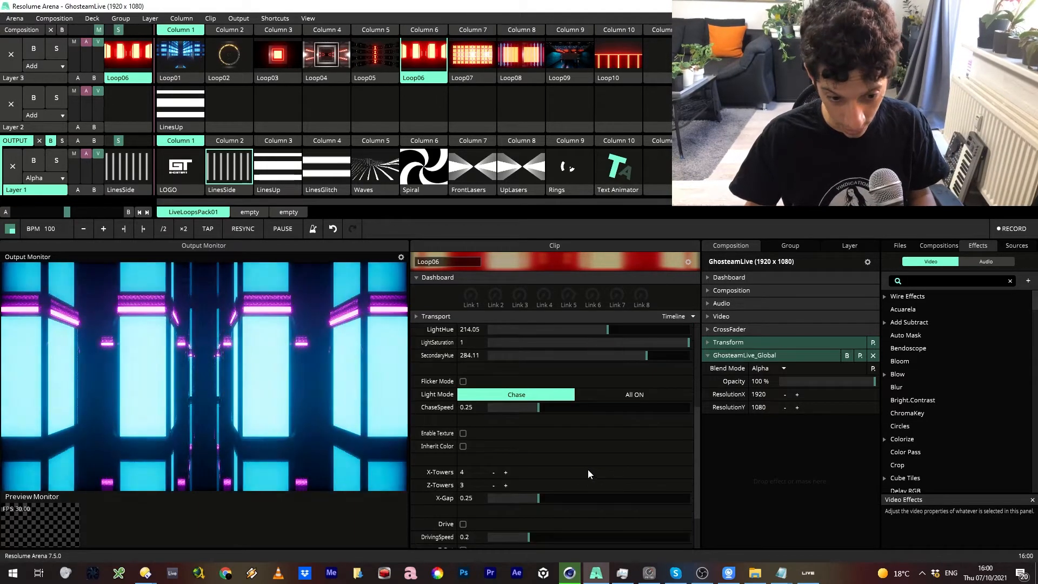
left_click(463, 434)
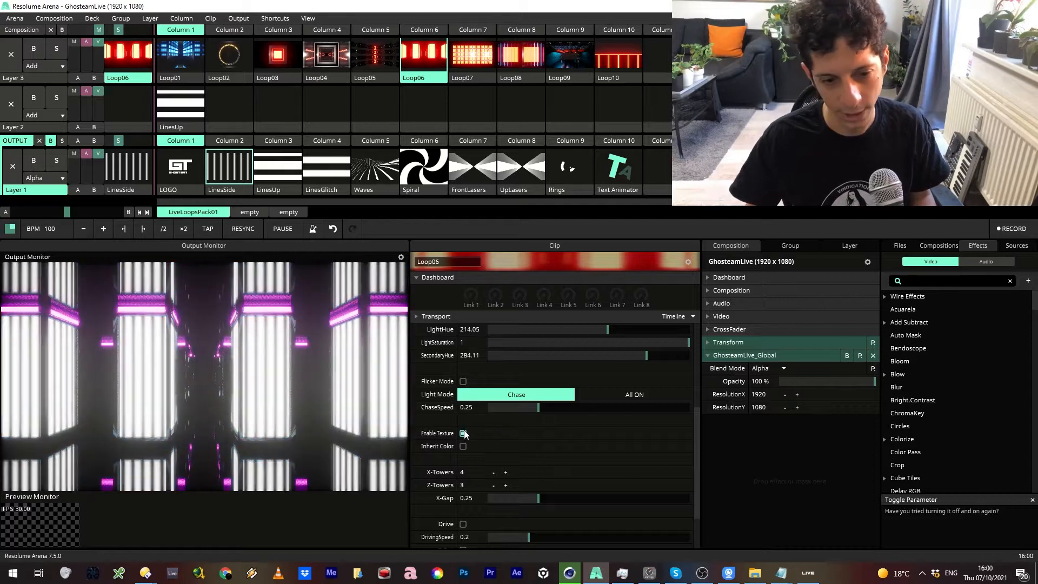
left_click(462, 446)
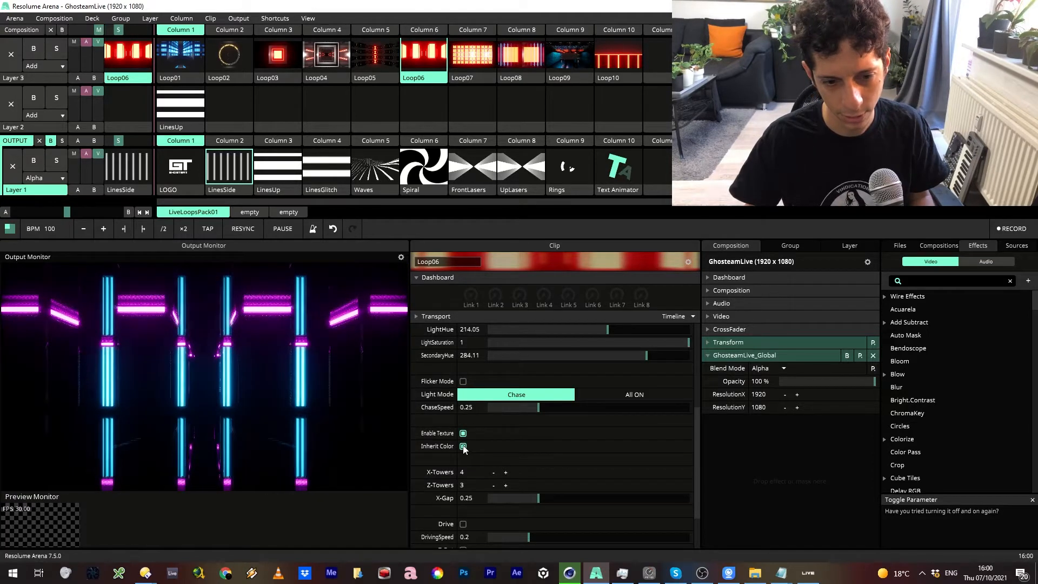
Step: Try the X-Towers count on Loop06, leaving it at 4, and widen the X-Gap to about 0.36
left_click(505, 472)
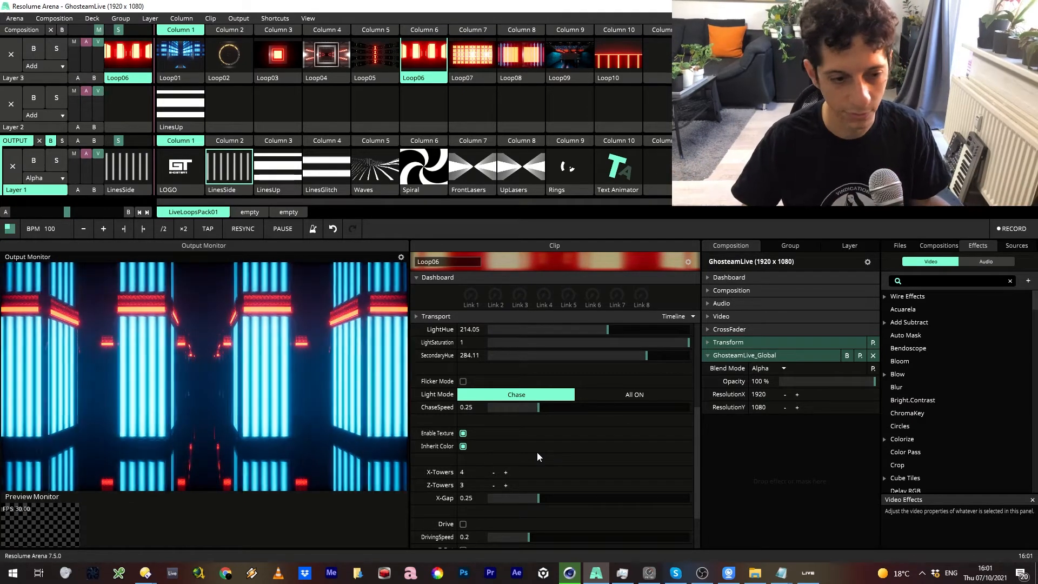
left_click_drag(541, 495, 476, 486)
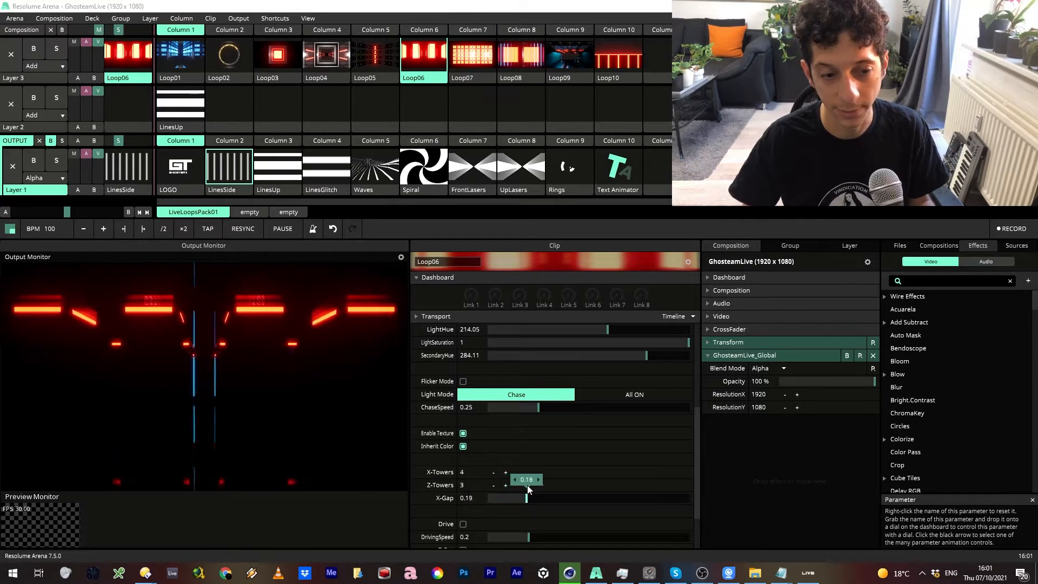
left_click_drag(551, 486, 560, 486)
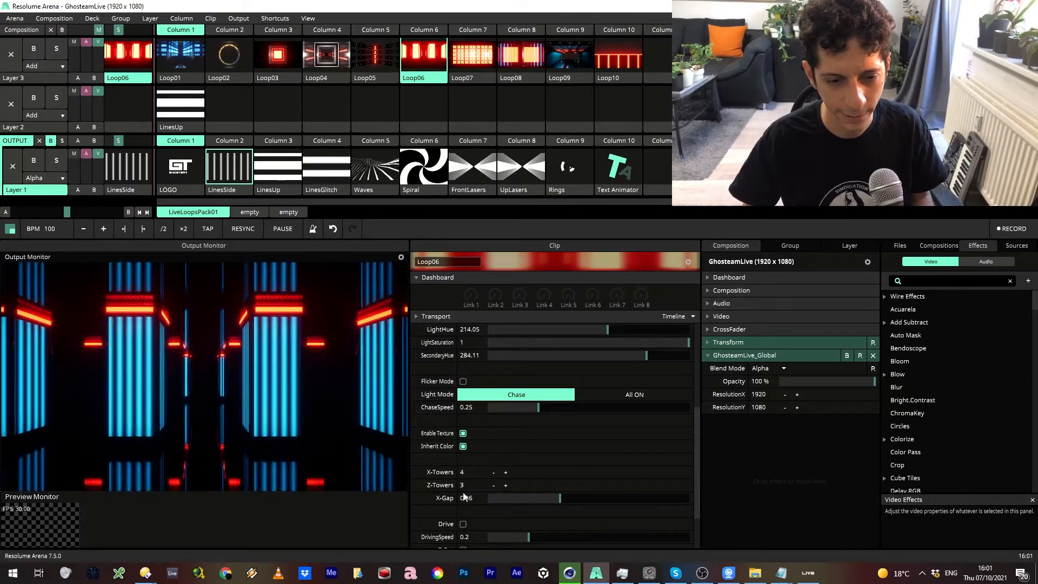
Step: Enable Drive on Loop06, raise DrivingSpeed to about 0.77, and settle it at 0.38
scroll(478, 498, "down", 2)
left_click(463, 468)
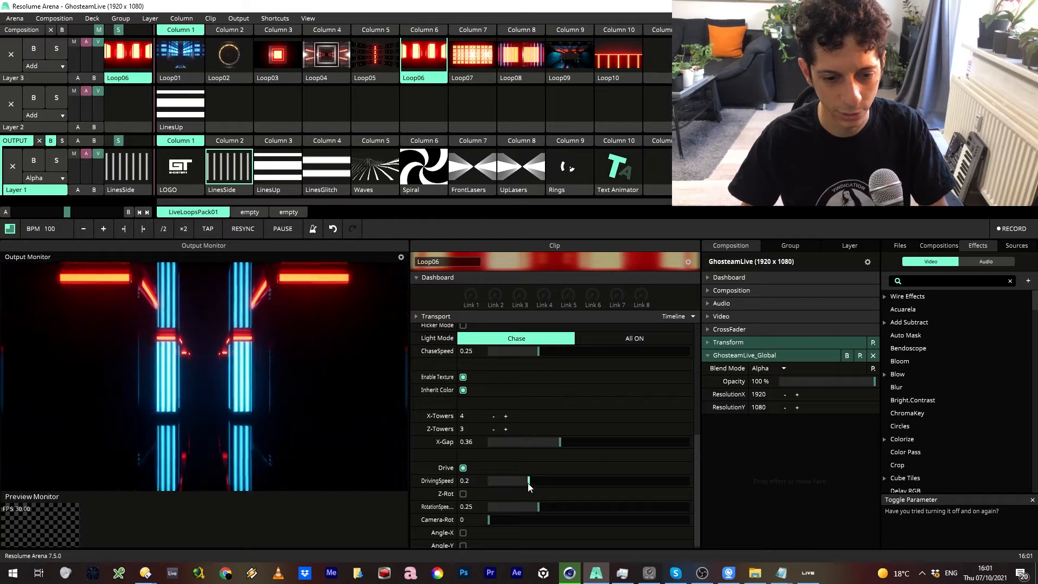
left_click_drag(528, 481, 623, 481)
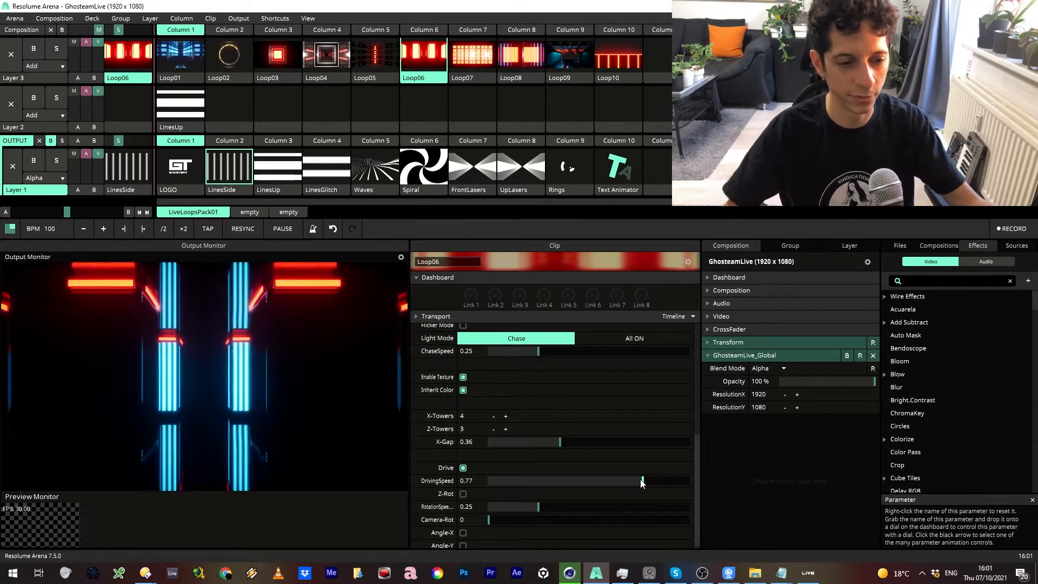
left_click_drag(641, 480, 565, 483)
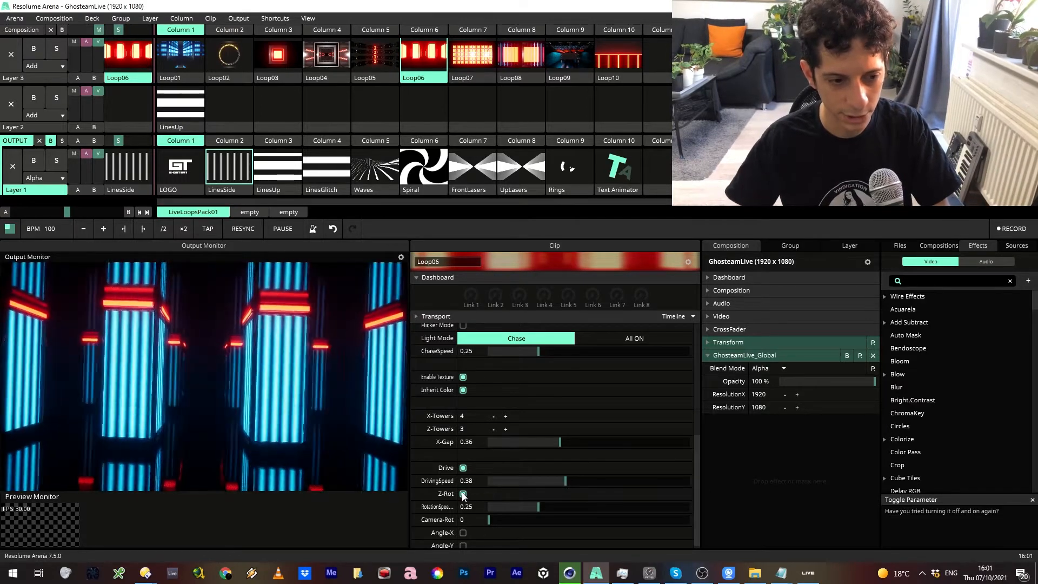
Step: Run Loop06's Z-Rot while lowering its rotation speed to about 0.08, and turn Z-Rot off again
left_click(463, 494)
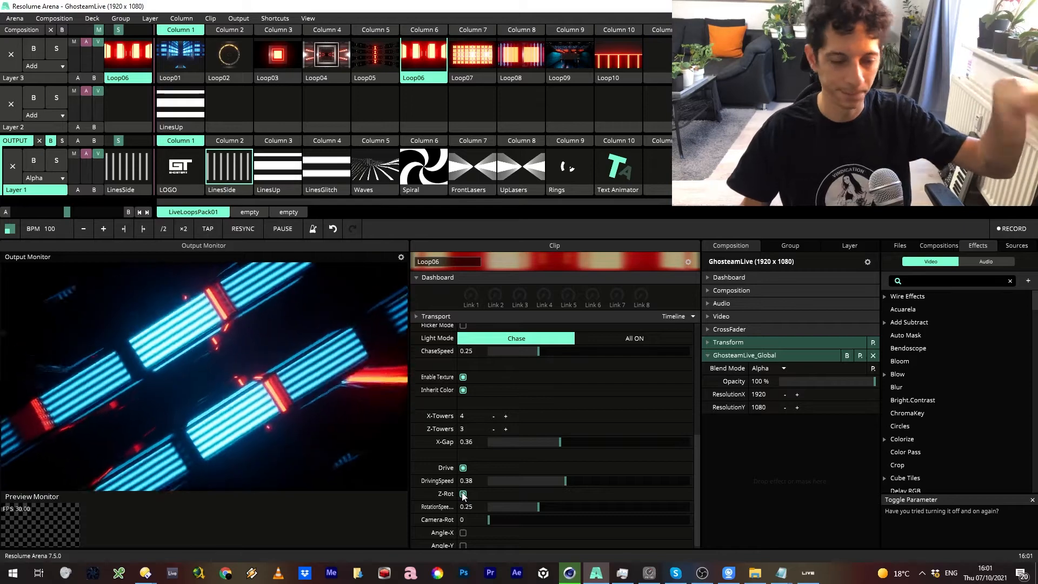
mouse_move(535, 507)
left_mouse_down()
mouse_move(626, 509)
mouse_move(521, 505)
left_mouse_up()
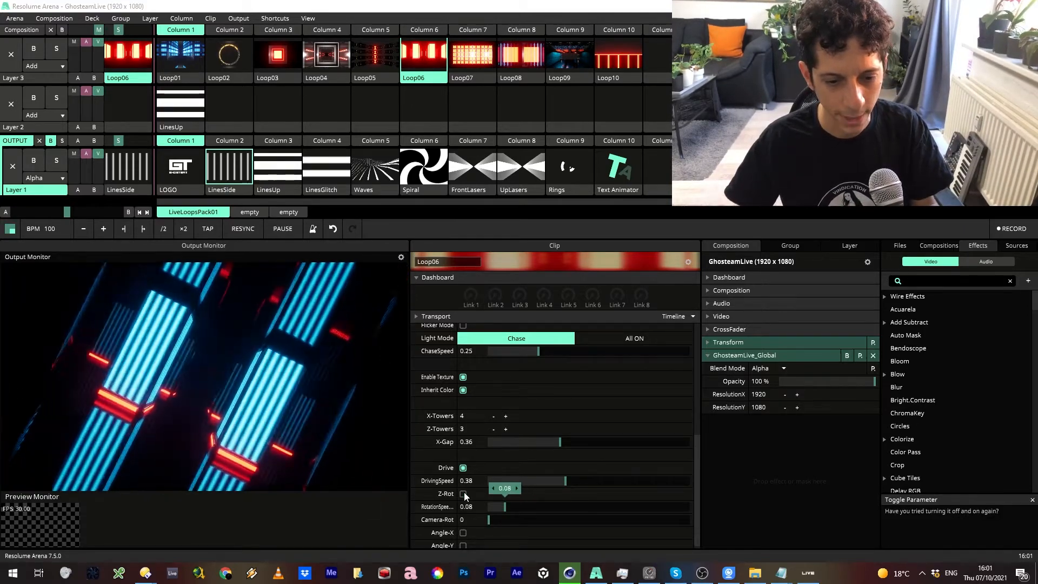
left_click(464, 494)
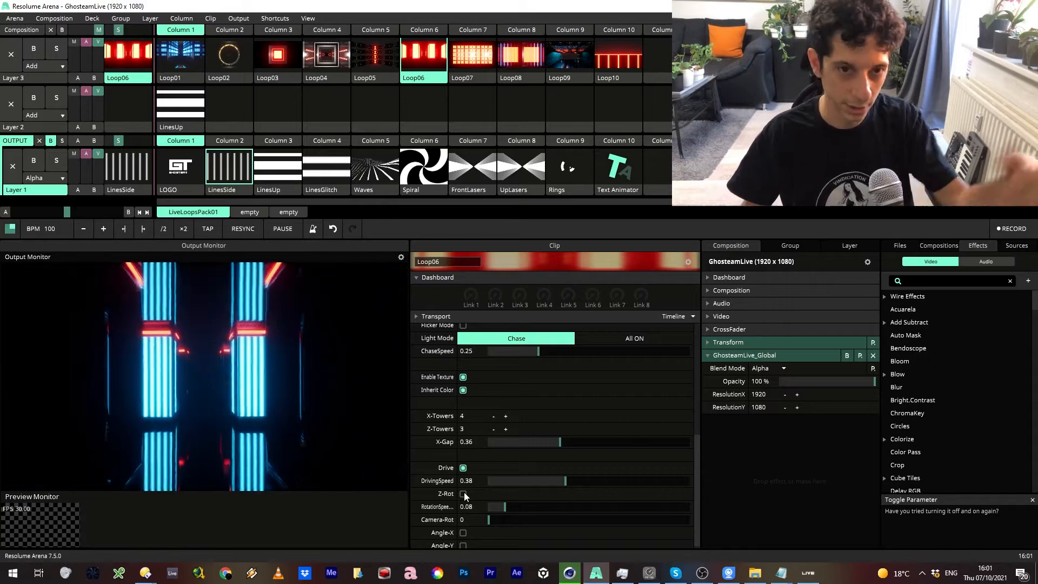
Step: Sweep Loop06's Camera-Rot up to about 0.82 and down through 0.25 to 0.15, and reset it to 0
left_click_drag(491, 517, 623, 520)
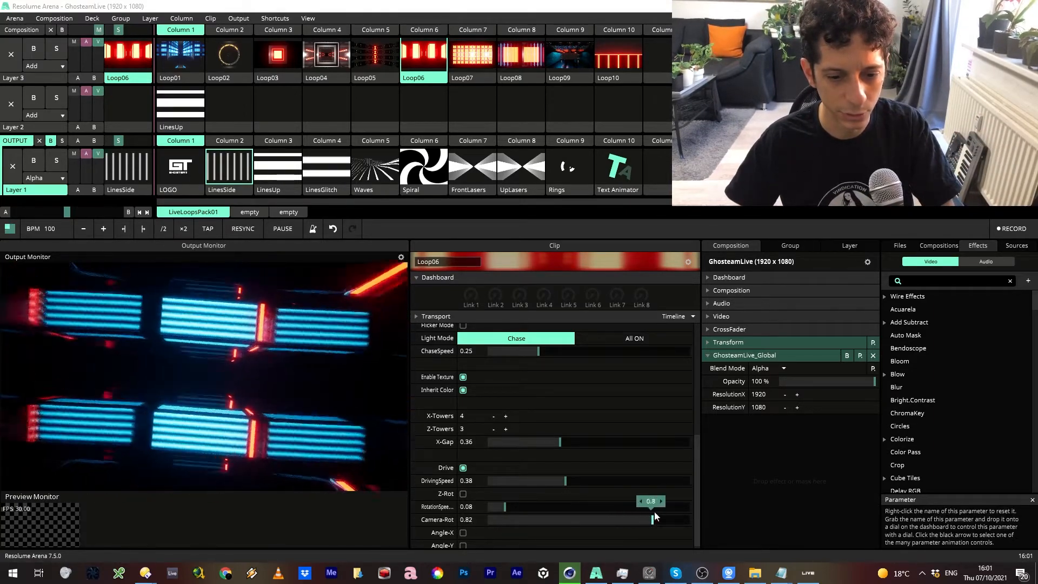
mouse_move(523, 508)
left_mouse_down()
mouse_move(489, 506)
mouse_move(536, 516)
left_mouse_up()
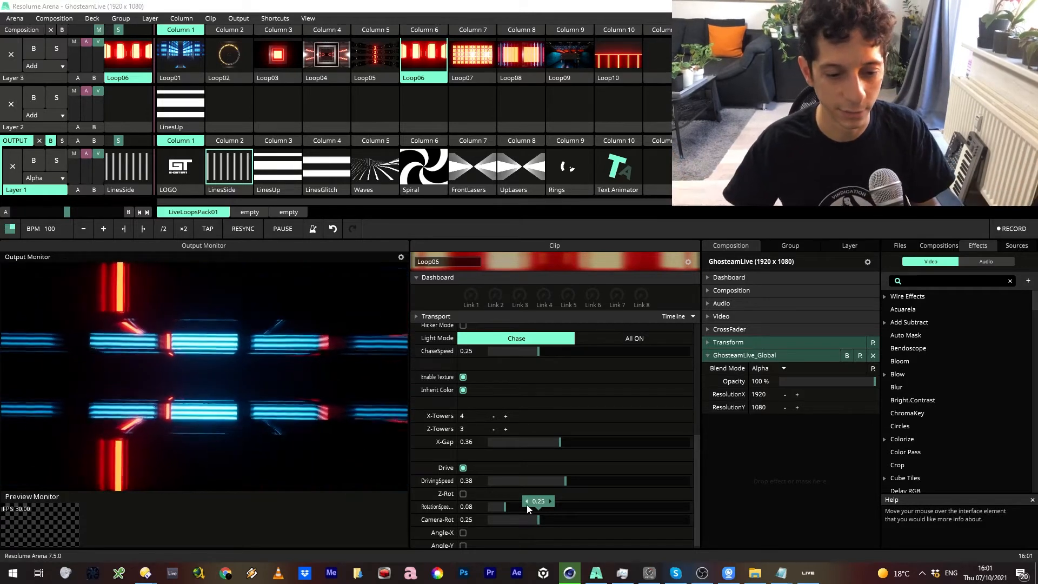
left_click(542, 518)
left_click_drag(542, 518, 519, 515)
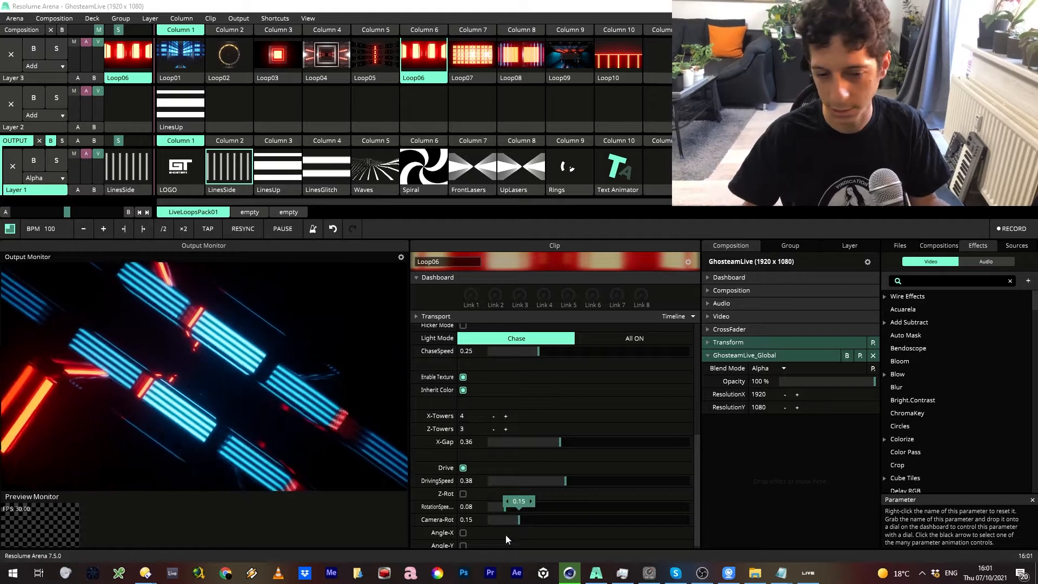
scroll(468, 519, "down", 1)
double_click(447, 516)
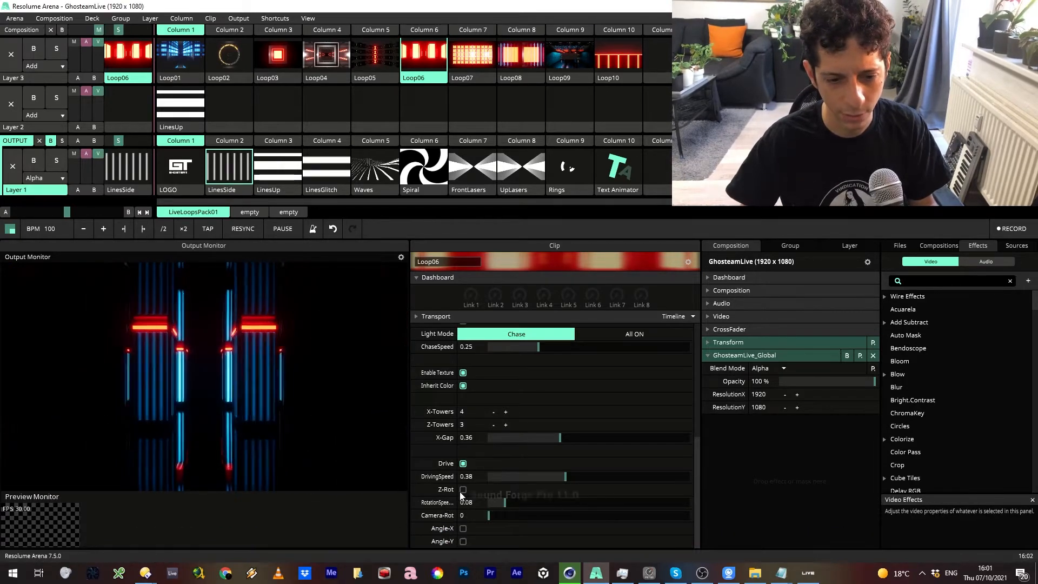
Step: Trigger the LinesUp clip on Layer 1 as the texture source and reselect the Loop06 clip
left_click(279, 168)
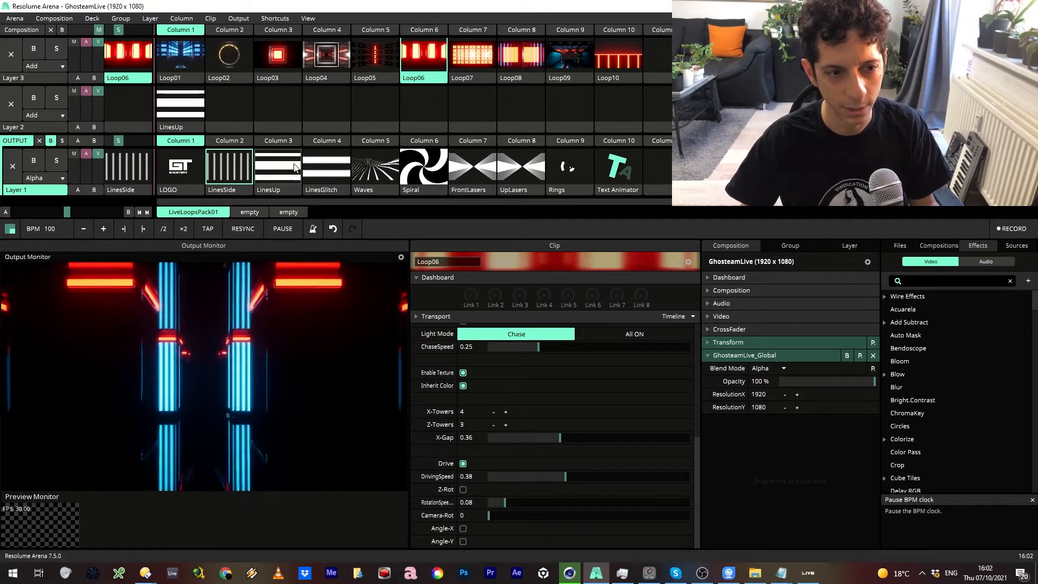
left_click(424, 60)
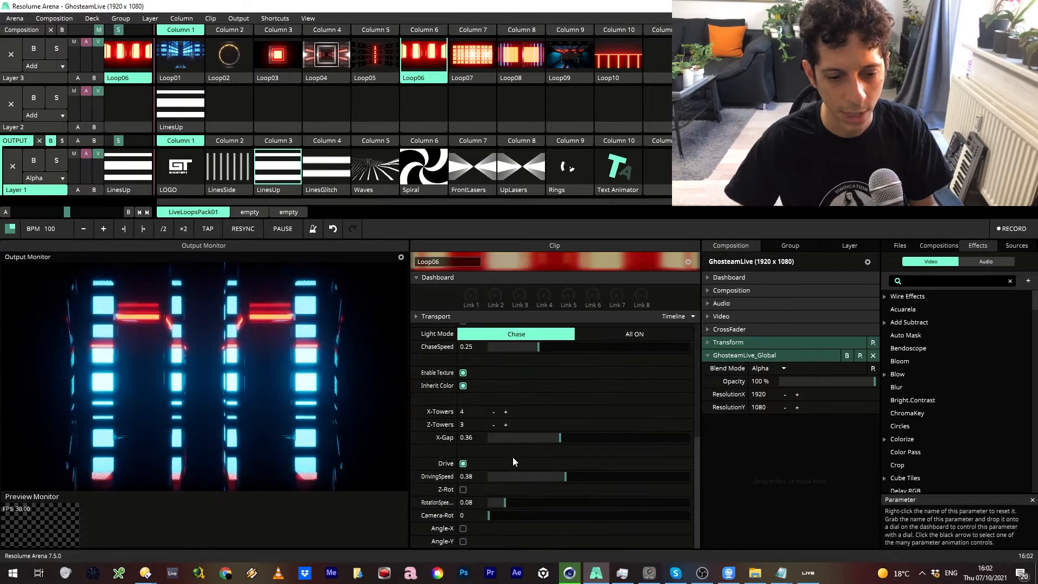
Step: Toggle Loop06's Angle-X on and off, and turn on Angle-Y
left_click(463, 528)
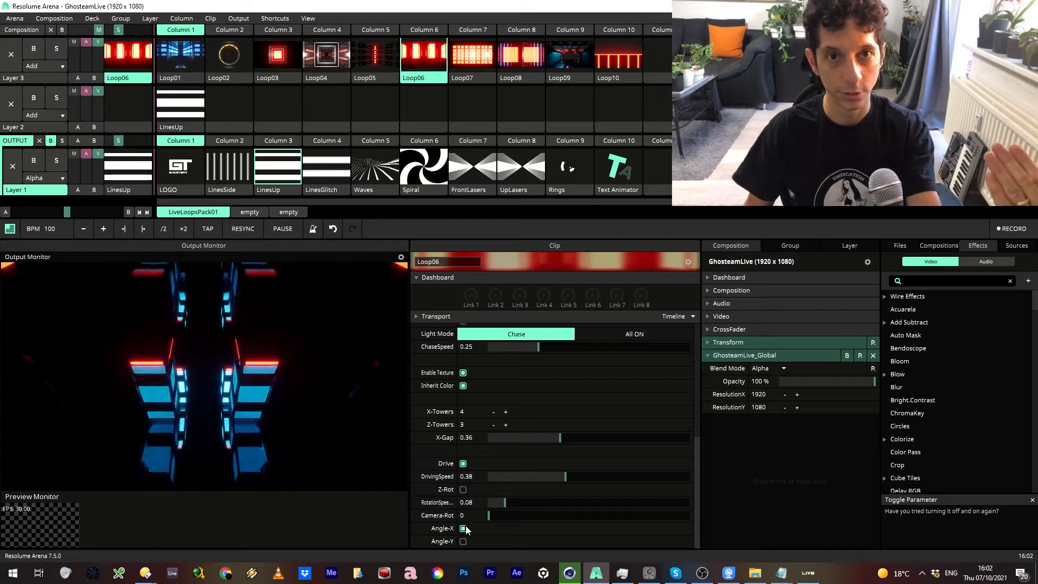
left_click(465, 528)
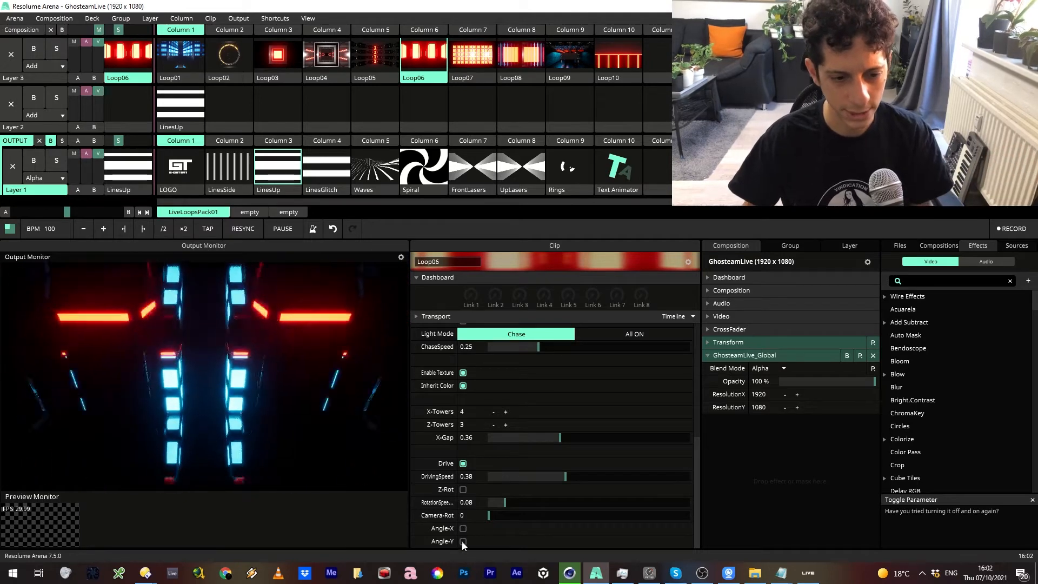
left_click(463, 541)
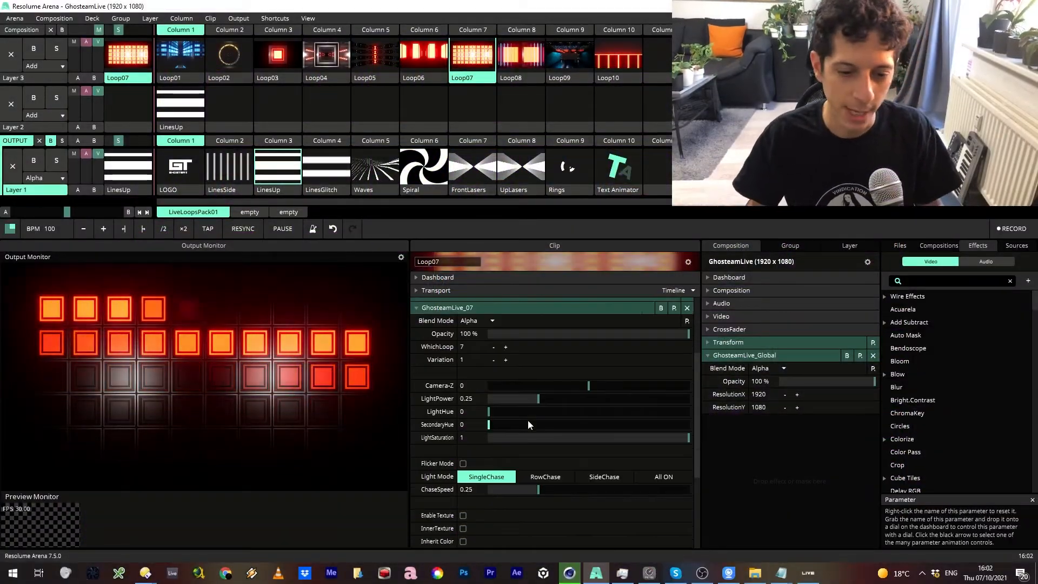
Step: Cycle Loop07's Light Mode through RowChase and SideChase to All ON, with ChaseSpeed raised to 0.87
scroll(529, 414, "down", 2)
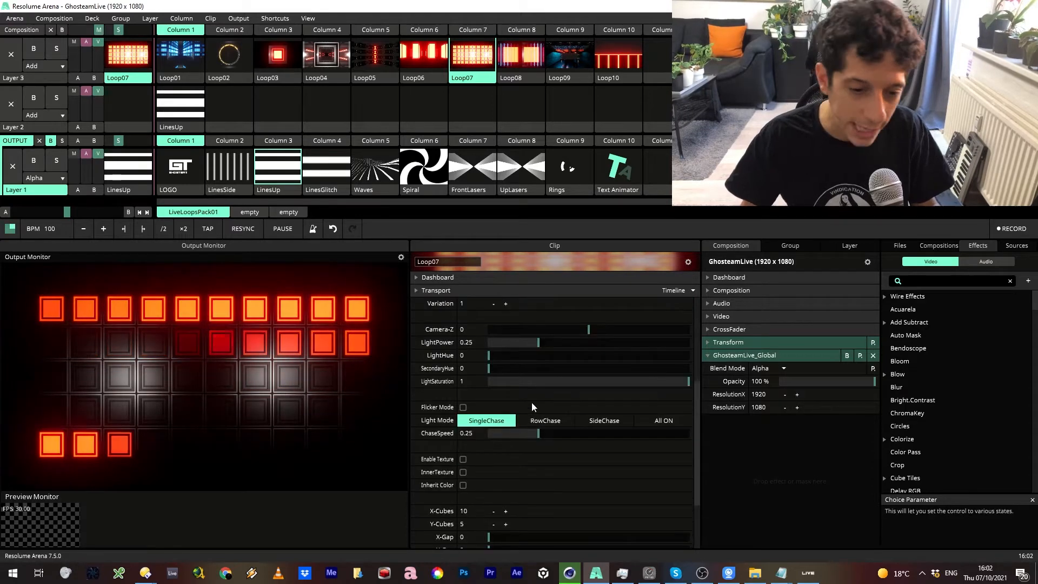
left_click(564, 420)
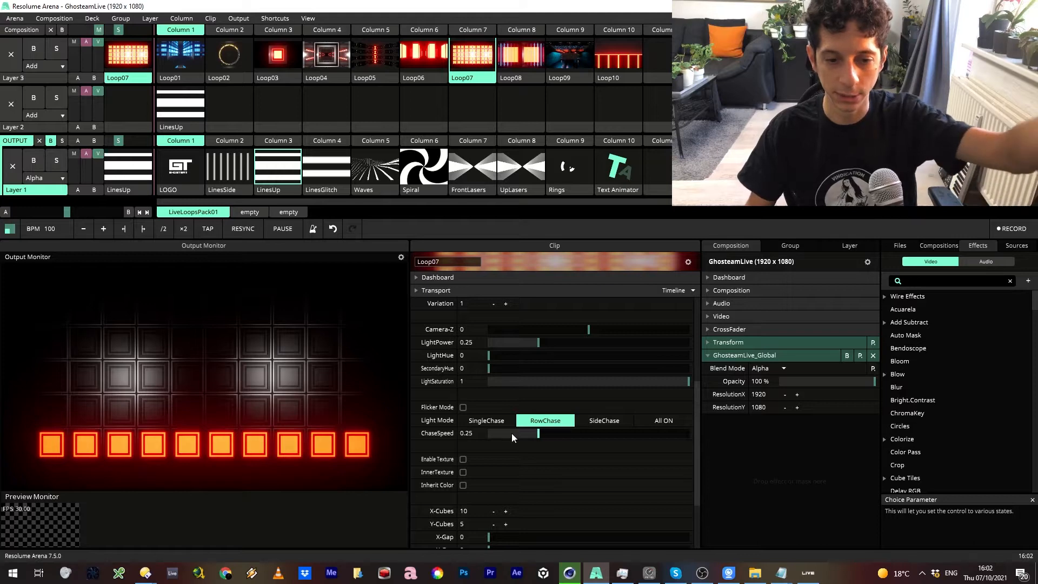
left_click_drag(536, 435, 662, 432)
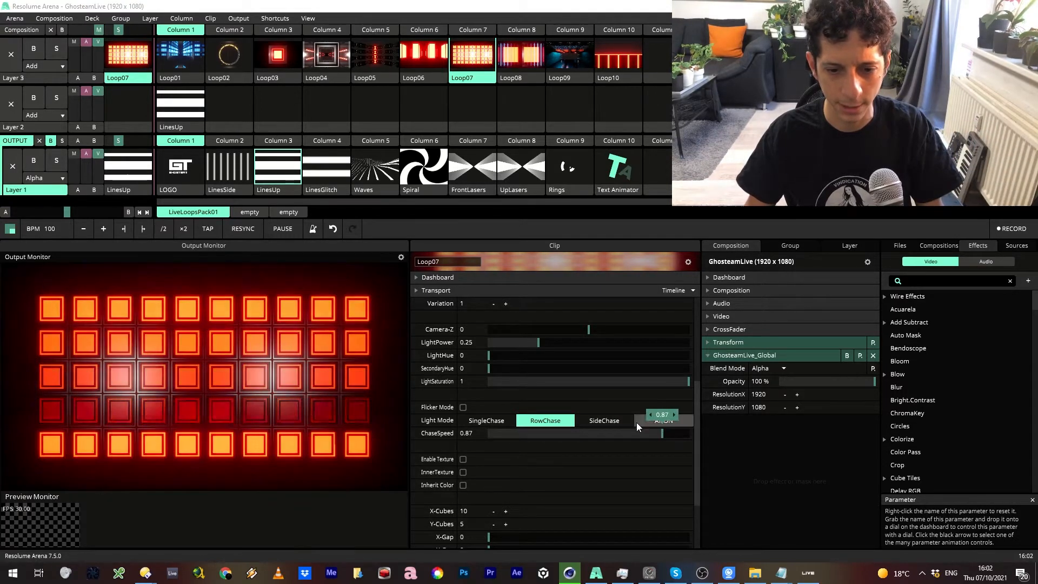
left_click(616, 420)
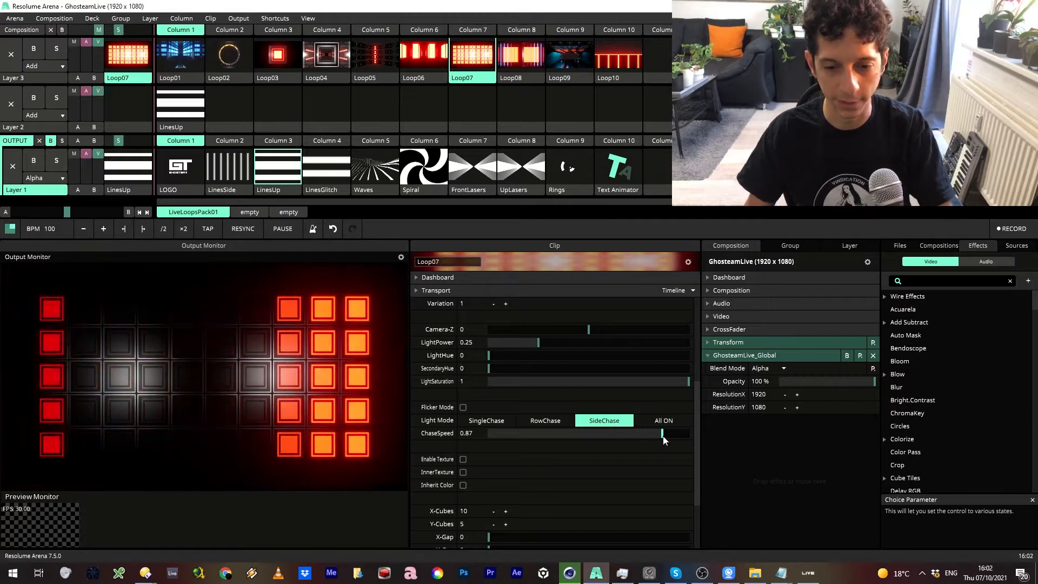
left_click(663, 421)
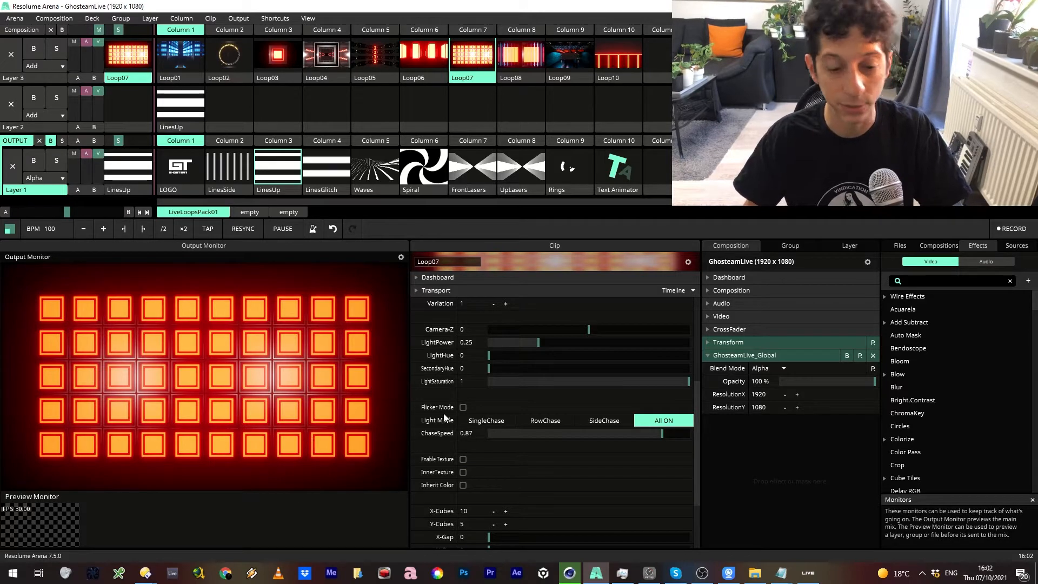
Step: Lower Loop07's X-Cubes and Y-Cubes counts in turn, restoring them to 10 and 5
scroll(492, 459, "down", 2)
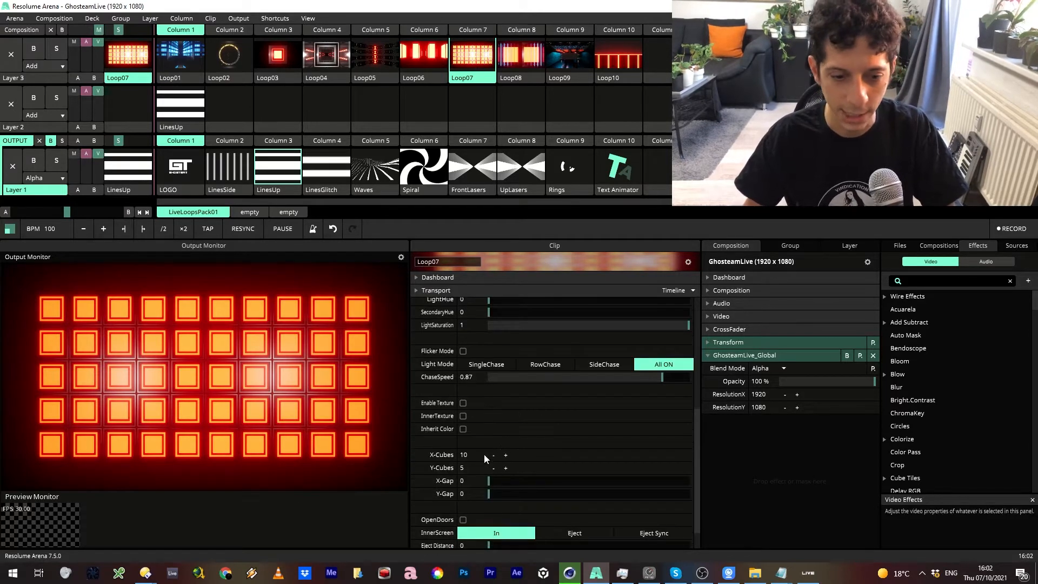
left_click(493, 455)
left_click(493, 454)
left_click(505, 455)
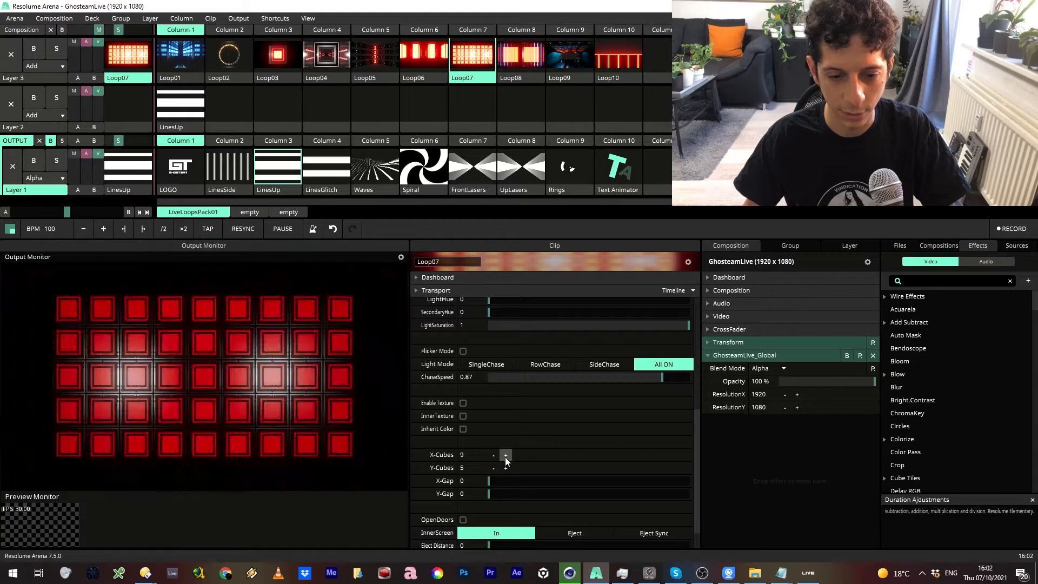
left_click(505, 455)
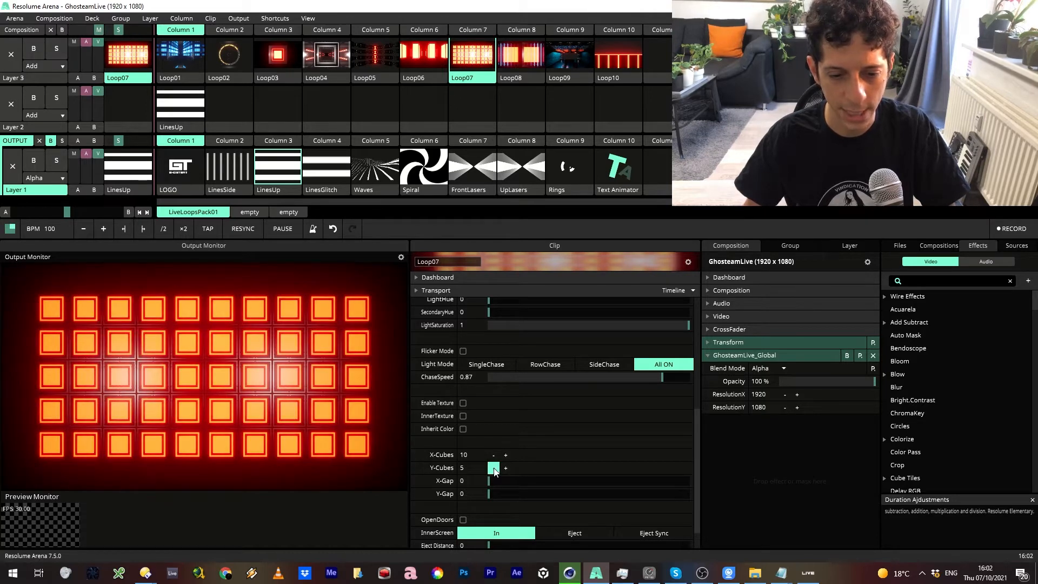
left_click(494, 468)
left_click(504, 468)
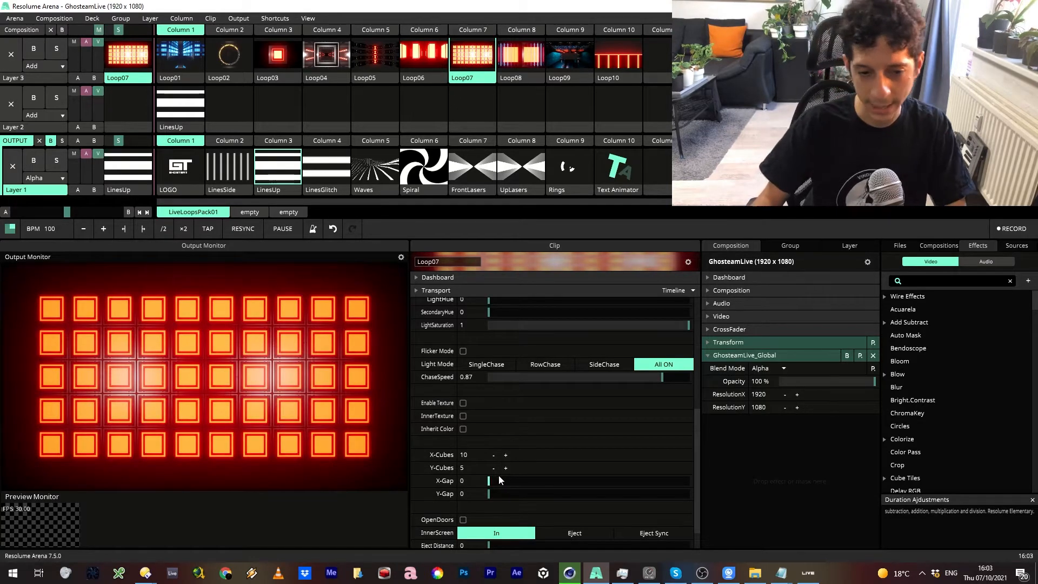
Step: Space out Loop07's cube grid by setting X-Gap to 0.19 and raising Y-Gap
left_click_drag(495, 481, 522, 463)
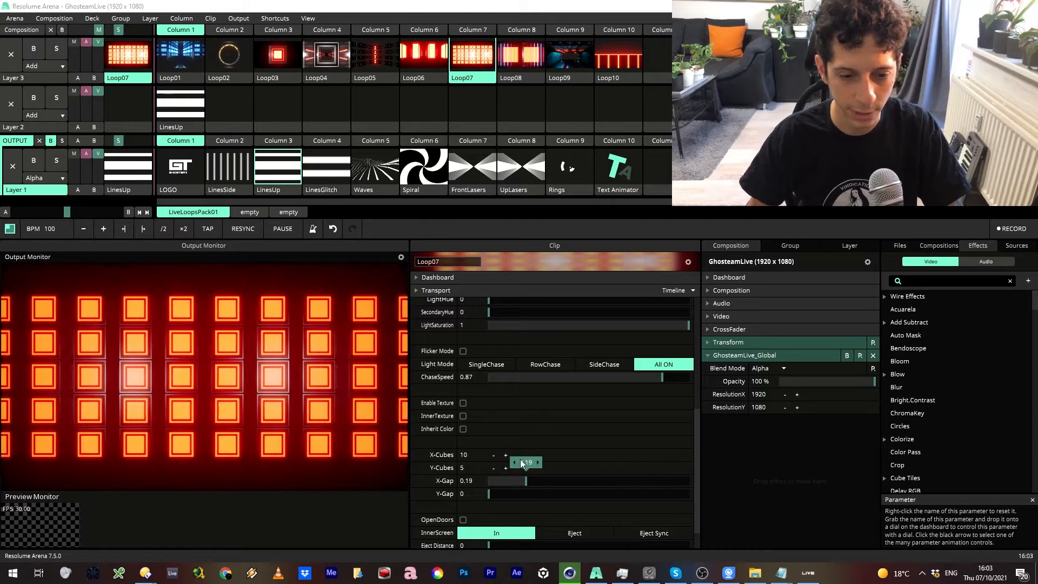
left_click_drag(489, 497, 542, 493)
left_click(180, 106)
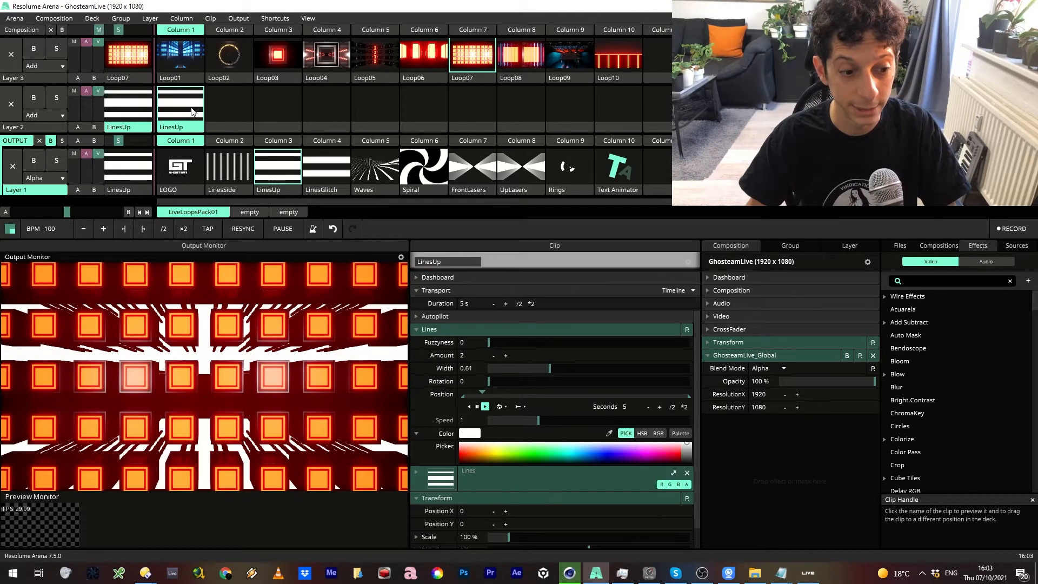
left_click(228, 102)
left_click(478, 54)
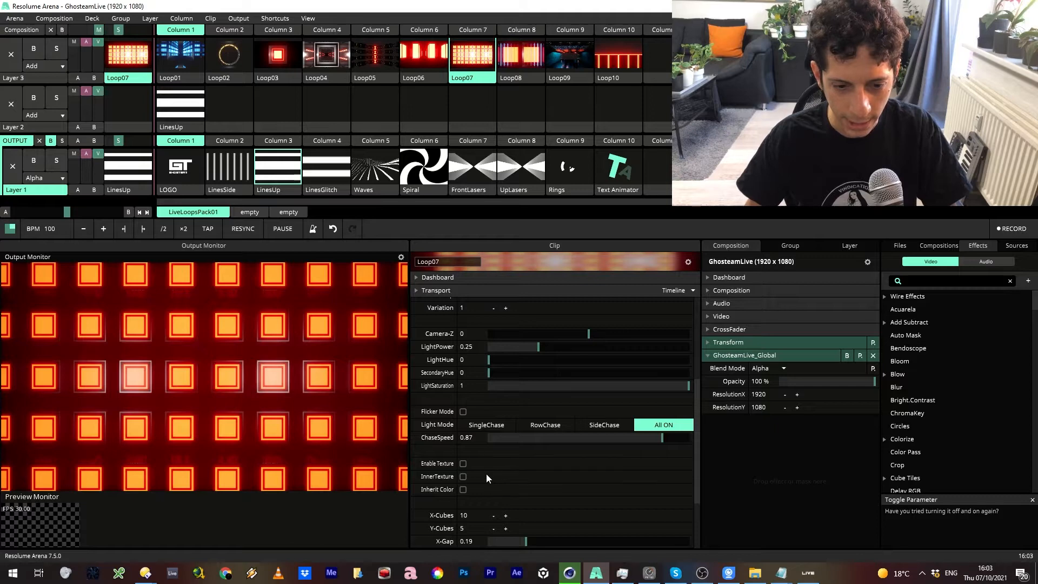
Step: Enable the texture on Loop07 and return its X-Gap and Y-Gap to 0
left_click(463, 464)
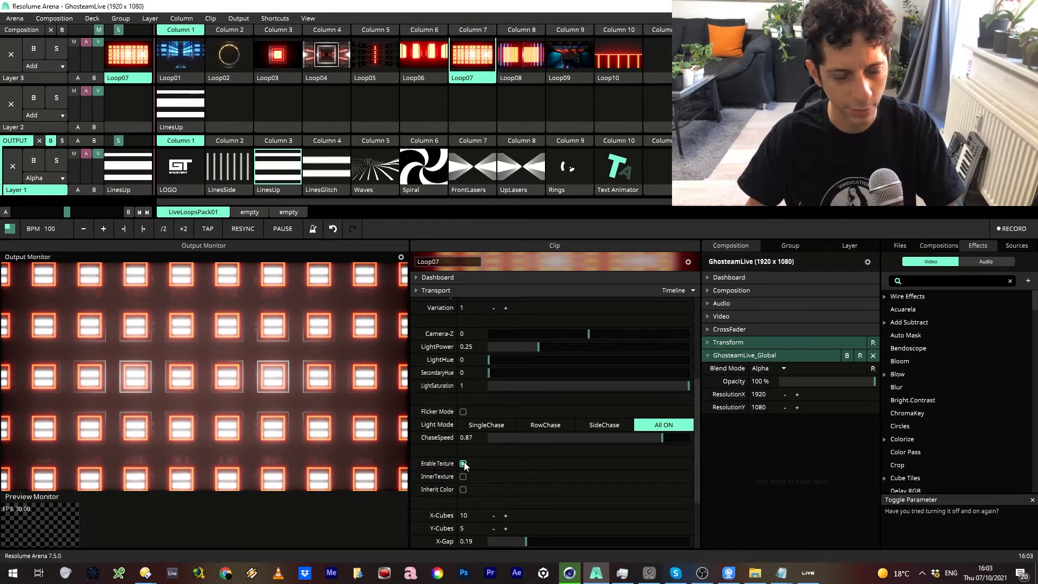
scroll(591, 403, "down", 3)
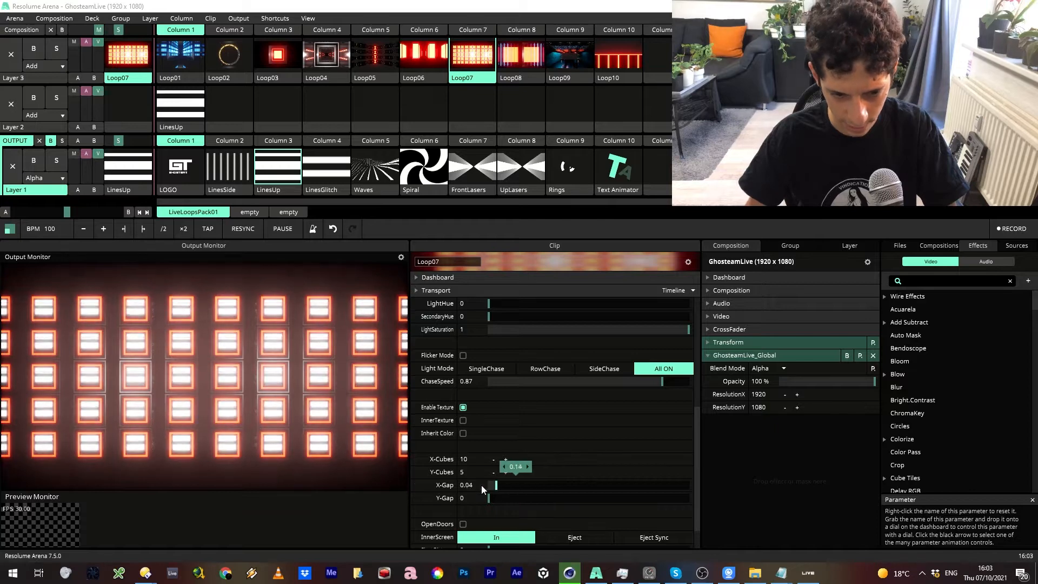
left_click_drag(481, 485, 482, 485)
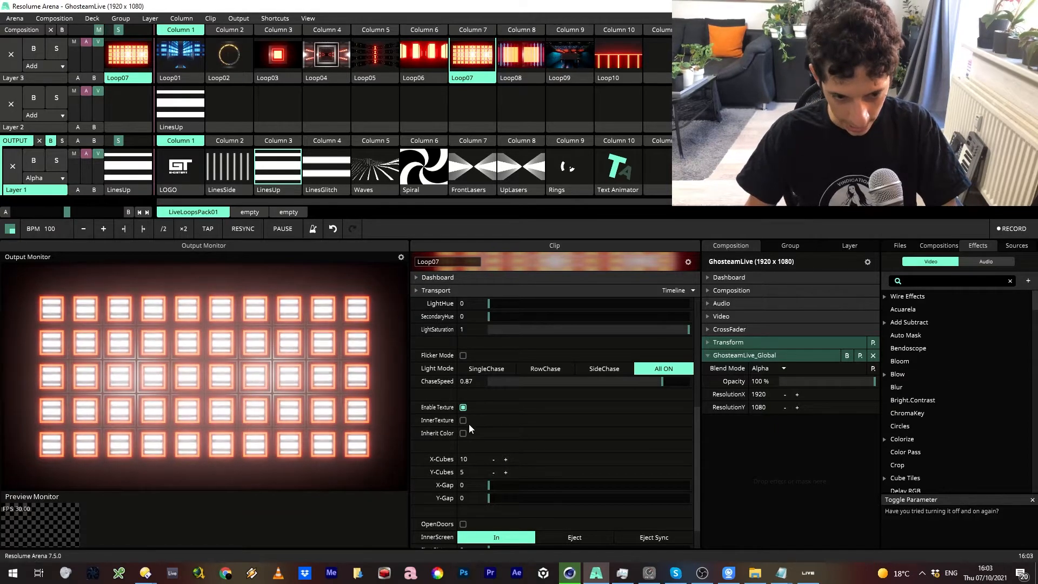
Step: Turn on OpenDoors for Loop07 and set its SecondaryHue to 171.24
scroll(472, 443, "down", 2)
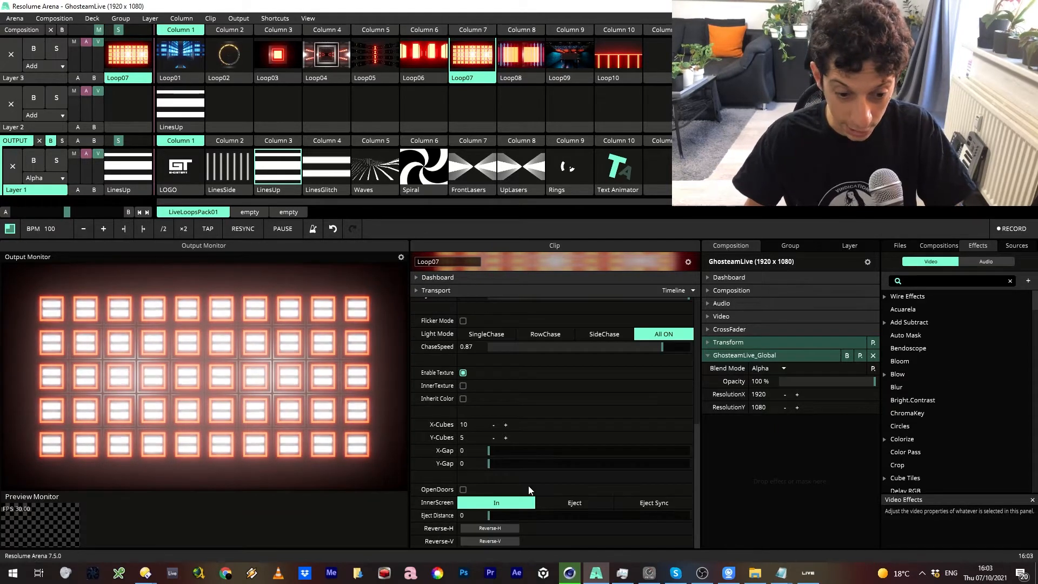
left_click(463, 490)
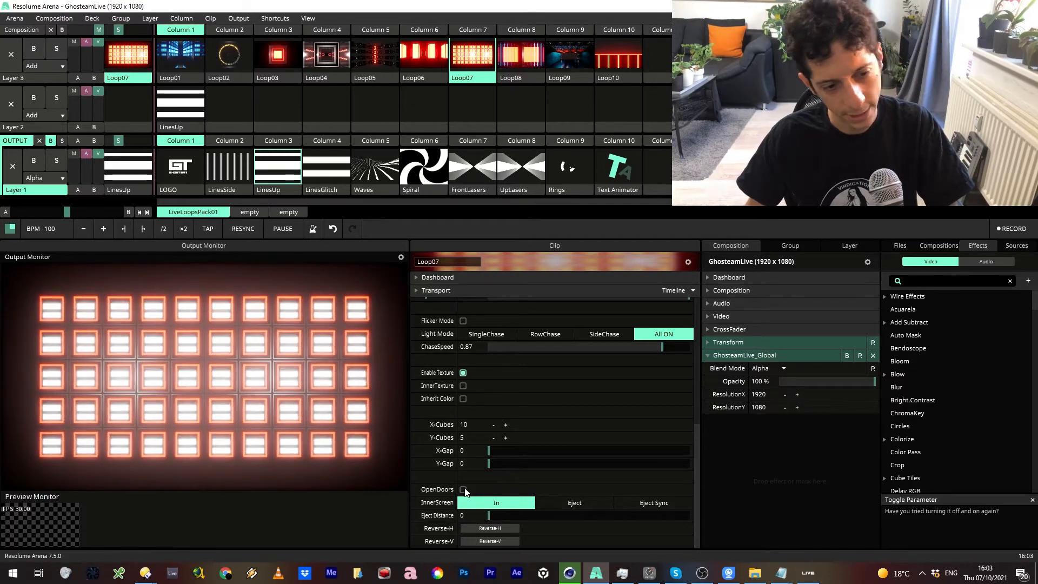
scroll(465, 490, "up", 2)
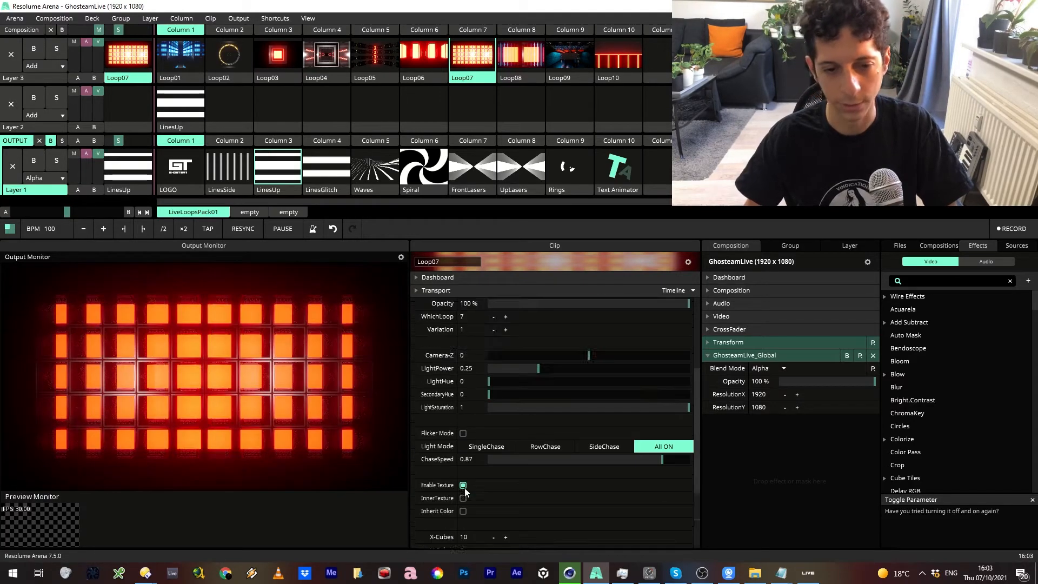
left_click_drag(582, 401, 583, 405)
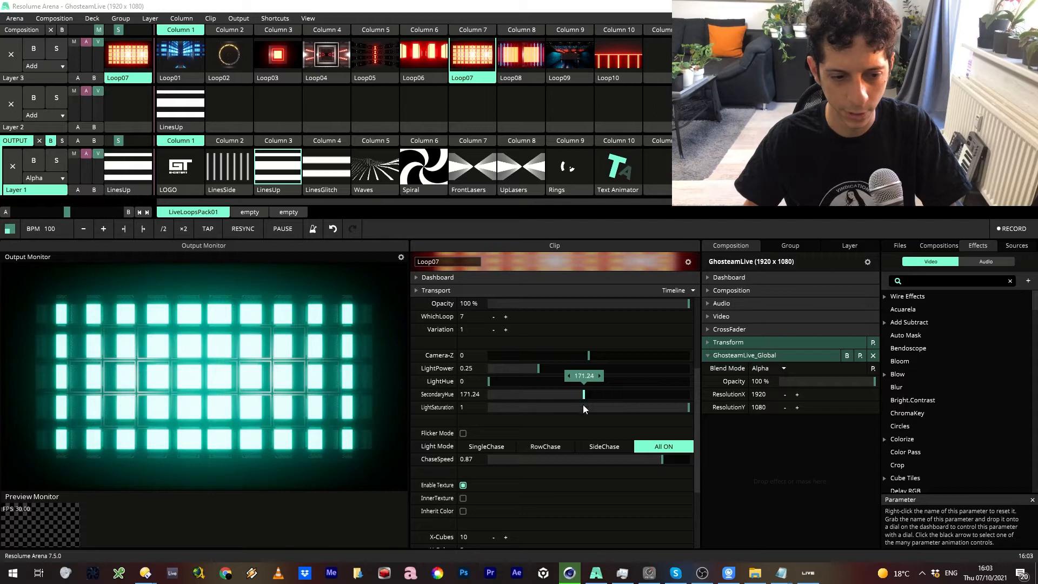
Step: Toggle Loop07's Enable Texture off and on, then close and reopen its doors
scroll(582, 405, "down", 1)
left_click(463, 428)
left_click(462, 429)
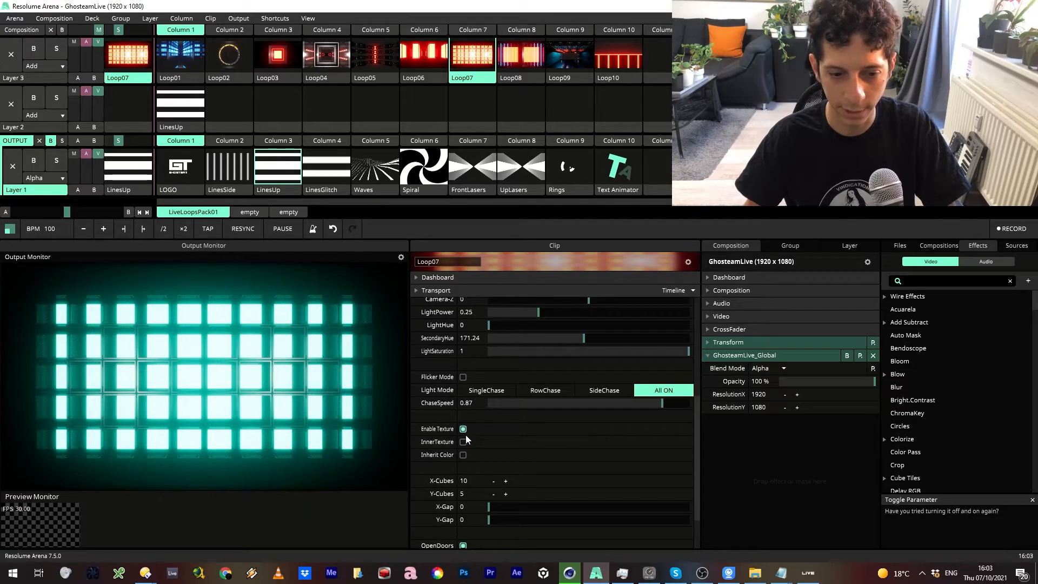
scroll(465, 449, "down", 1)
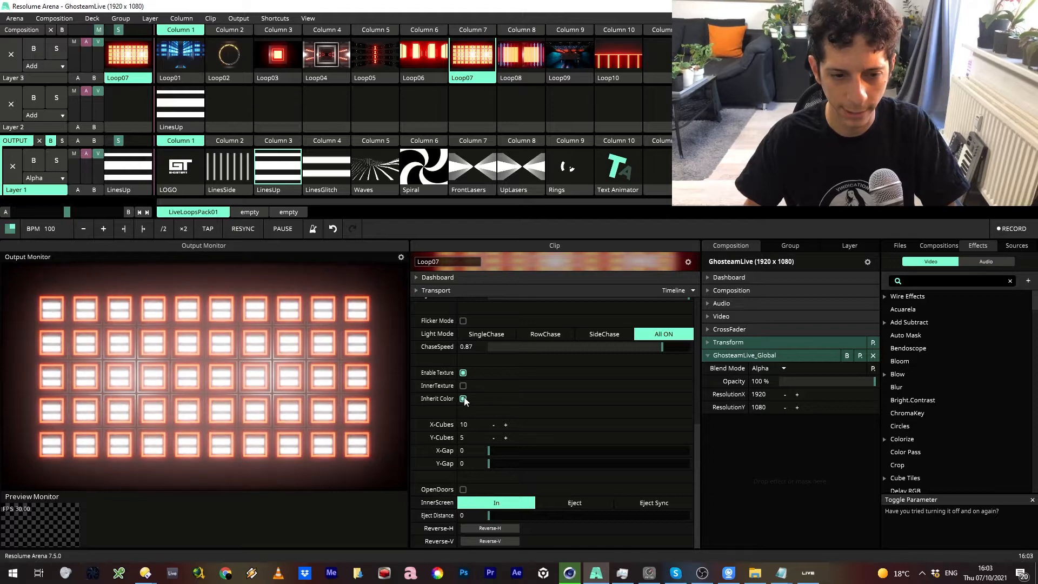
left_click(463, 490)
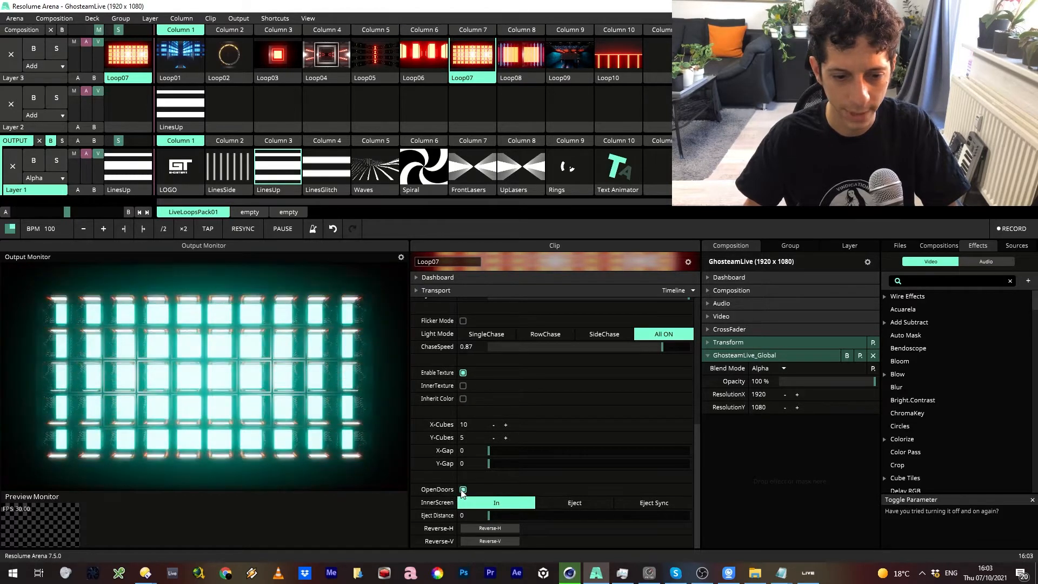
Step: Try Loop07's InnerScreen on Eject, then use Eject Sync with the RowChase light mode and an Eject Distance of 0.27
left_click(592, 502)
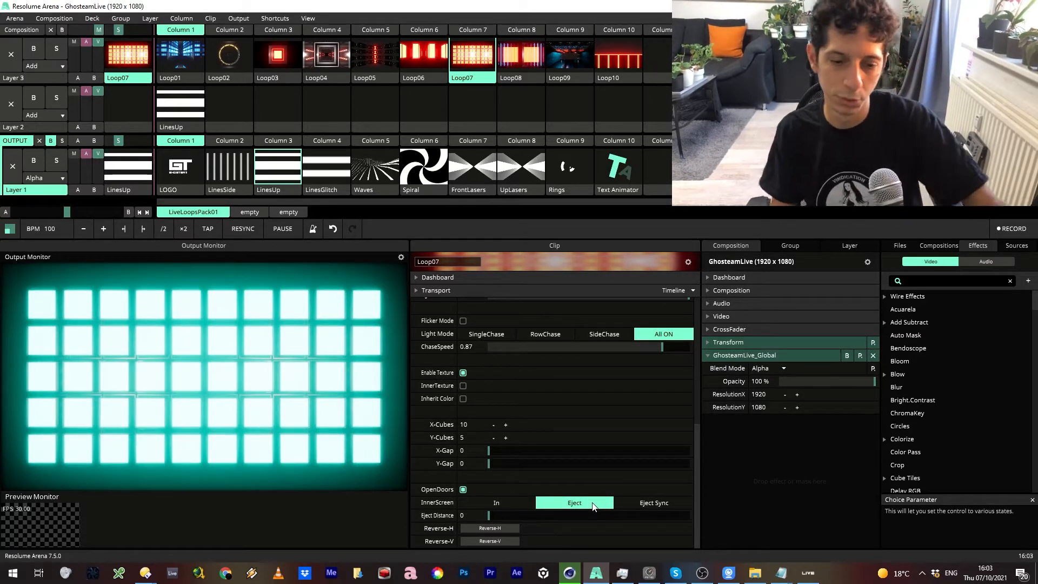
left_click_drag(498, 514, 486, 475)
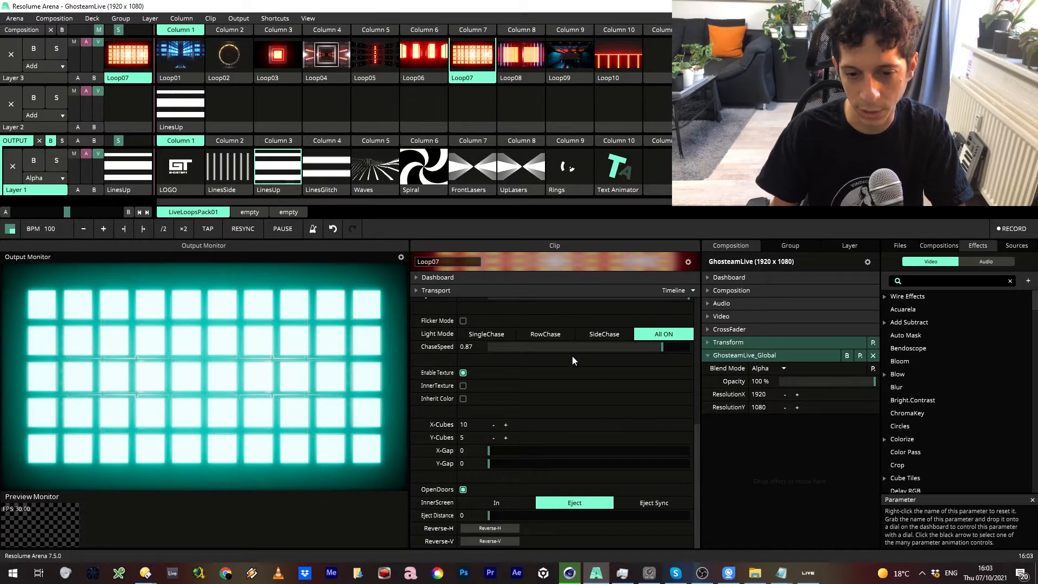
left_click(562, 331)
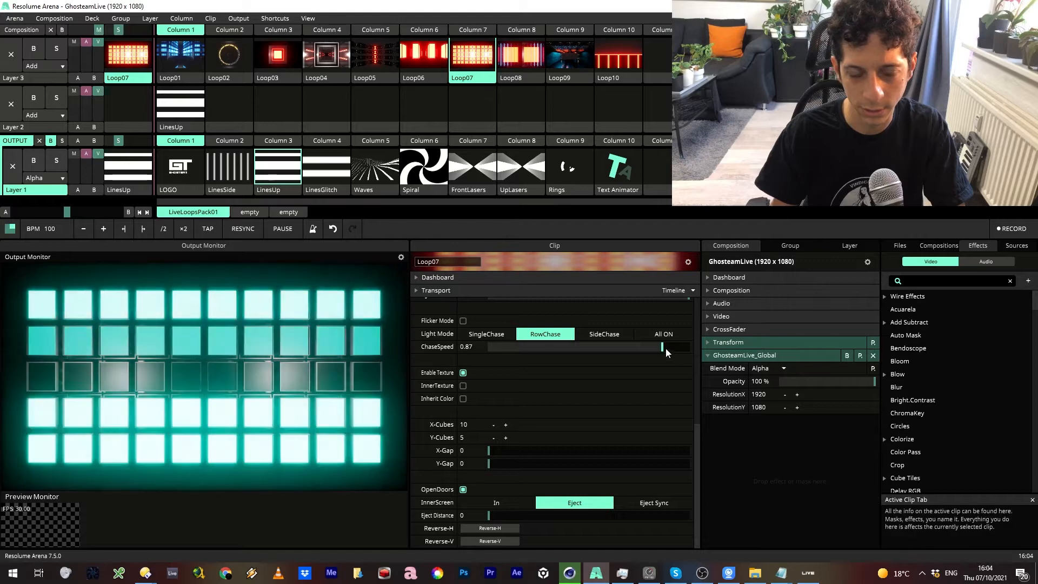
left_click(657, 501)
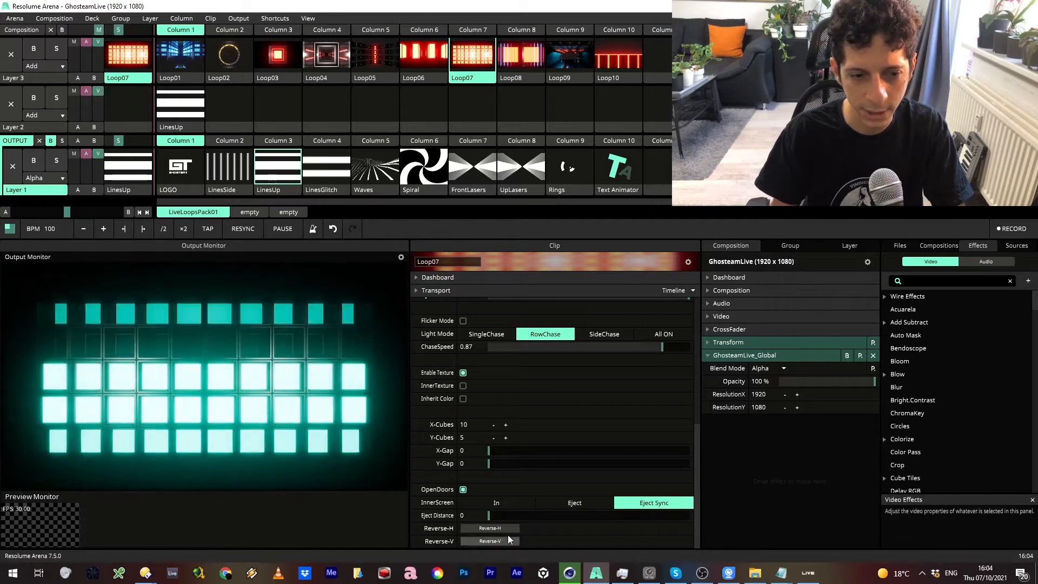
left_click_drag(490, 522, 537, 512)
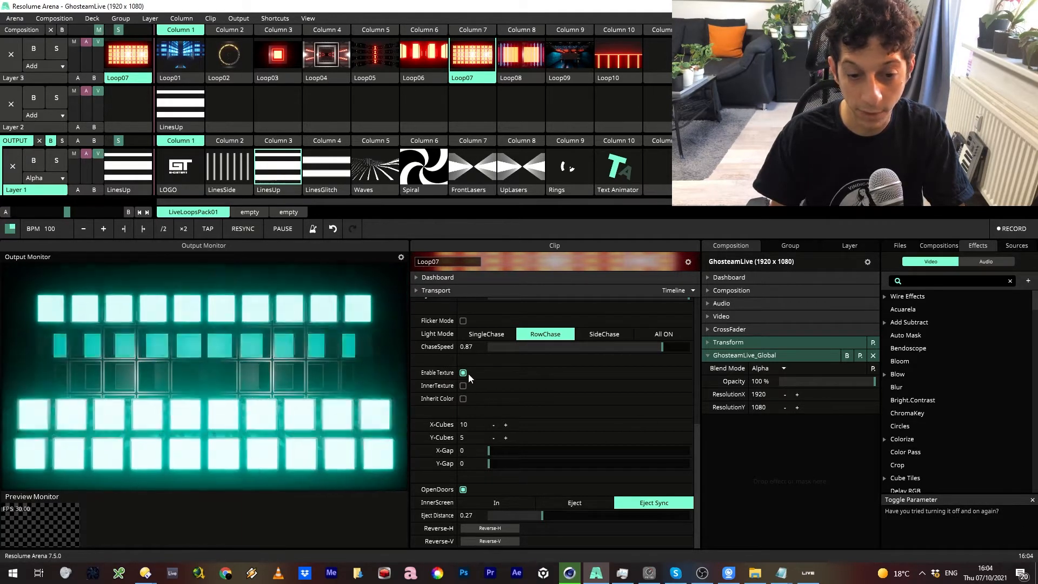
Step: Turn on Loop07's InnerTexture and Inherit Color, turn off Enable Texture, and set InnerScreen to In
left_click(463, 385)
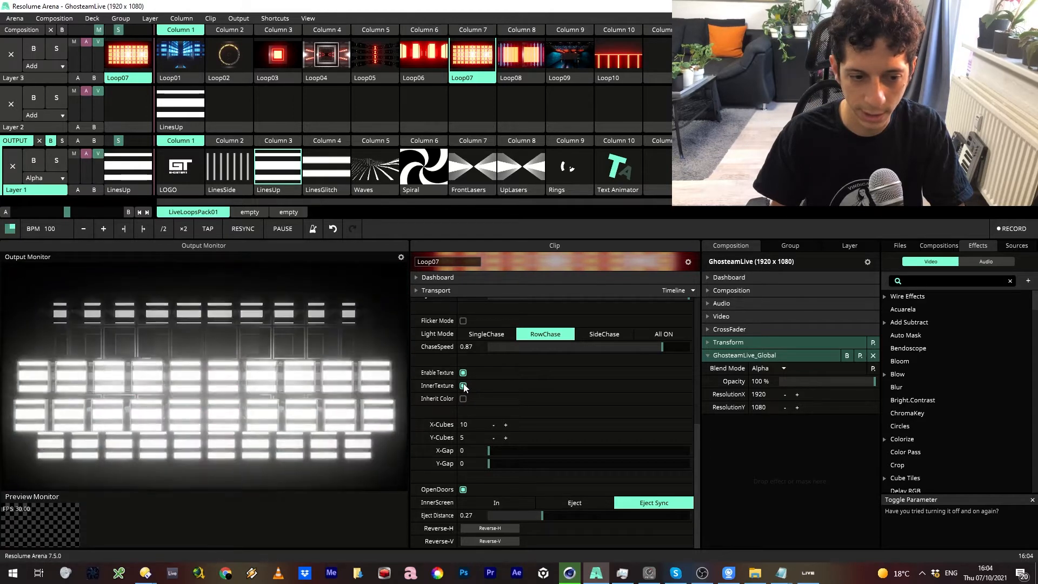
left_click(464, 398)
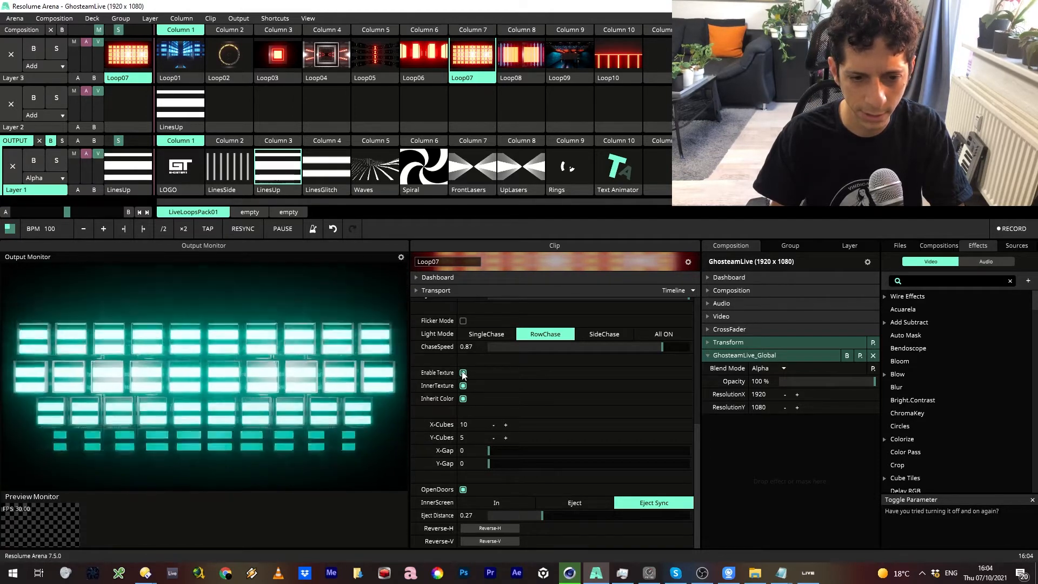
left_click(463, 373)
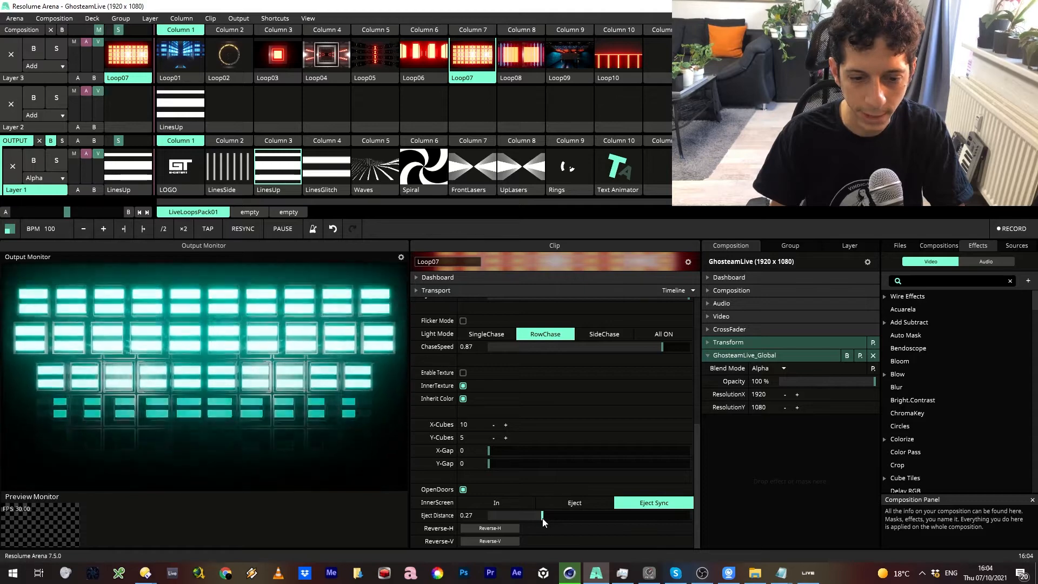
left_click(512, 502)
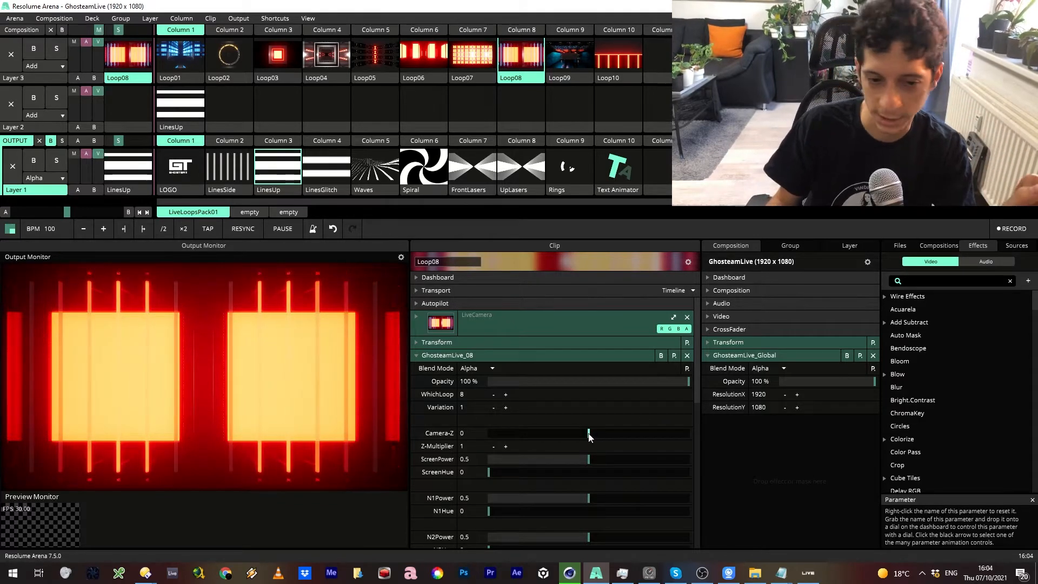
Step: Vary Loop08's Camera-Z at Z-Multiplier 1 and at 2, moving it down to -1 and back to 0
mouse_move(588, 434)
left_mouse_down()
mouse_move(673, 429)
mouse_move(587, 432)
left_mouse_up()
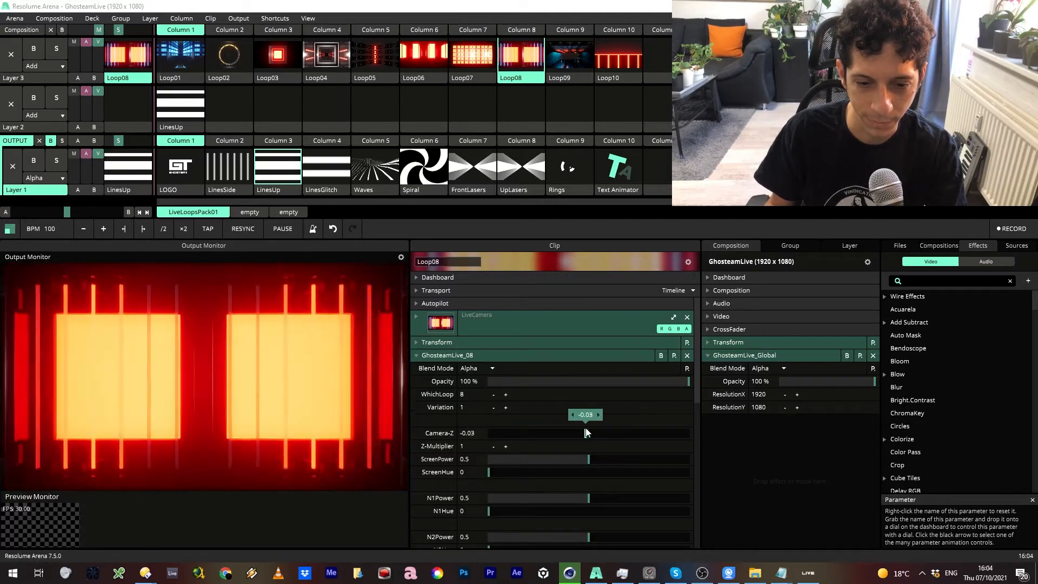
right_click(434, 431)
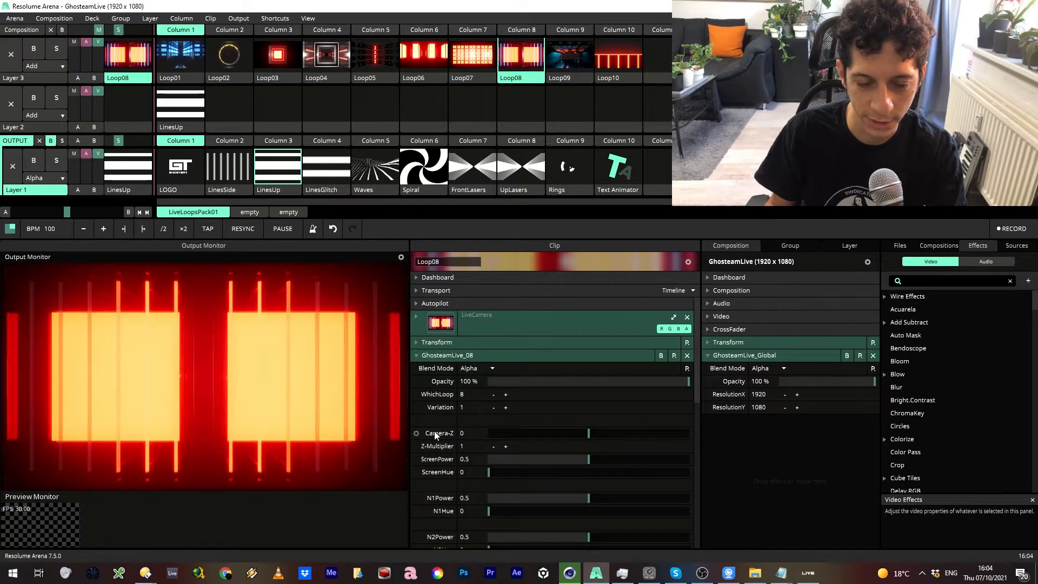
left_click(508, 449)
left_click_drag(592, 431, 447, 418)
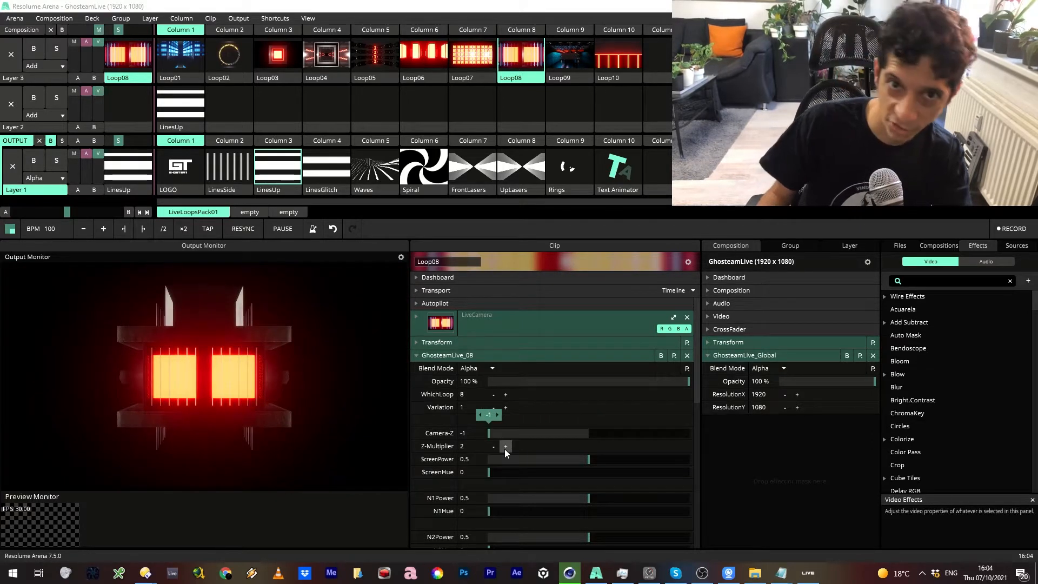
left_click_drag(489, 432, 583, 436)
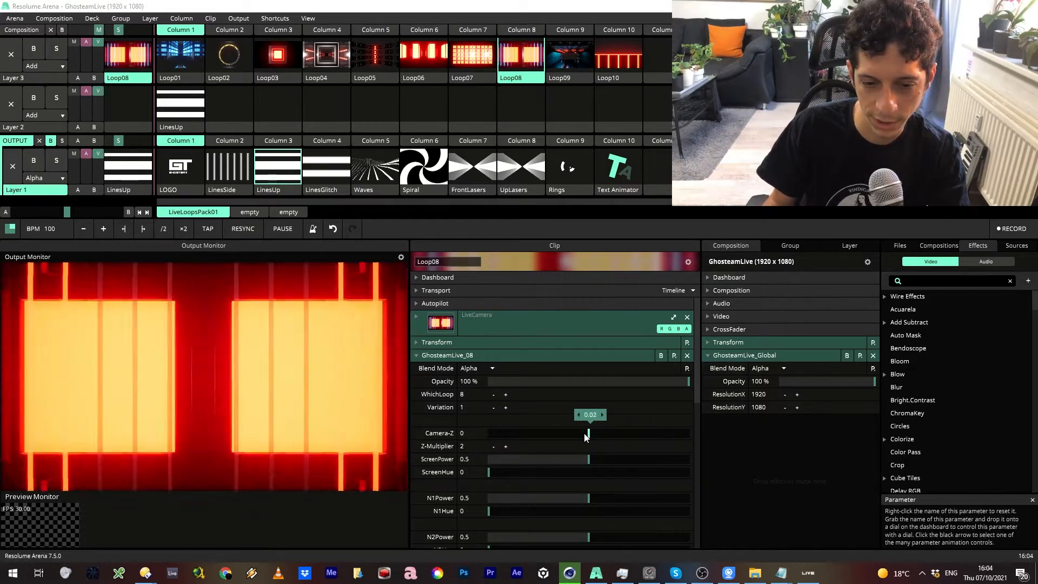
Step: Try Loop08's Camera-Z at -1 with Z-Multiplier 3, and restore Z-Multiplier to 1 and Camera-Z to 0
left_click(505, 446)
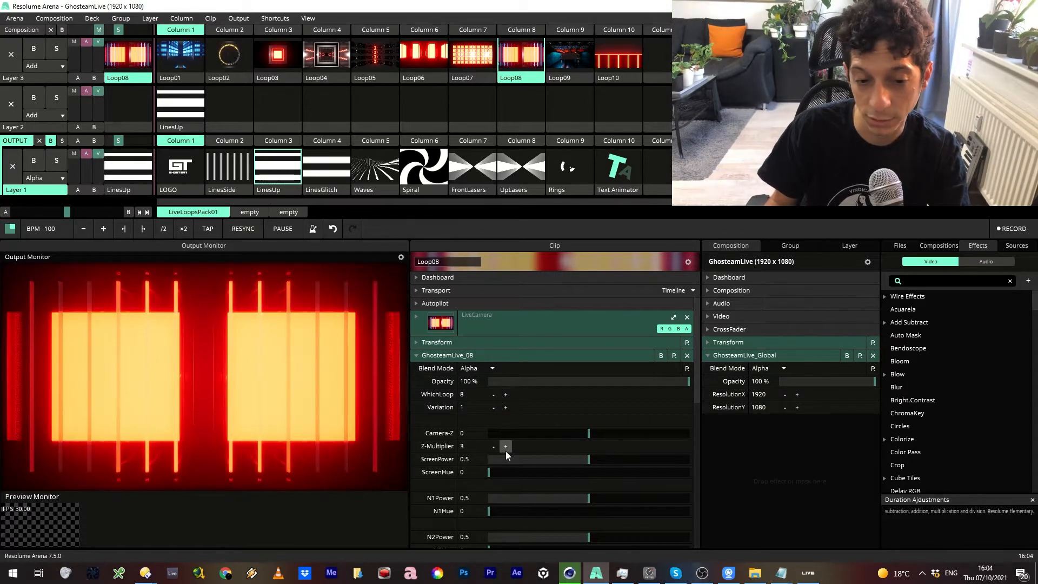
left_click_drag(587, 433, 466, 425)
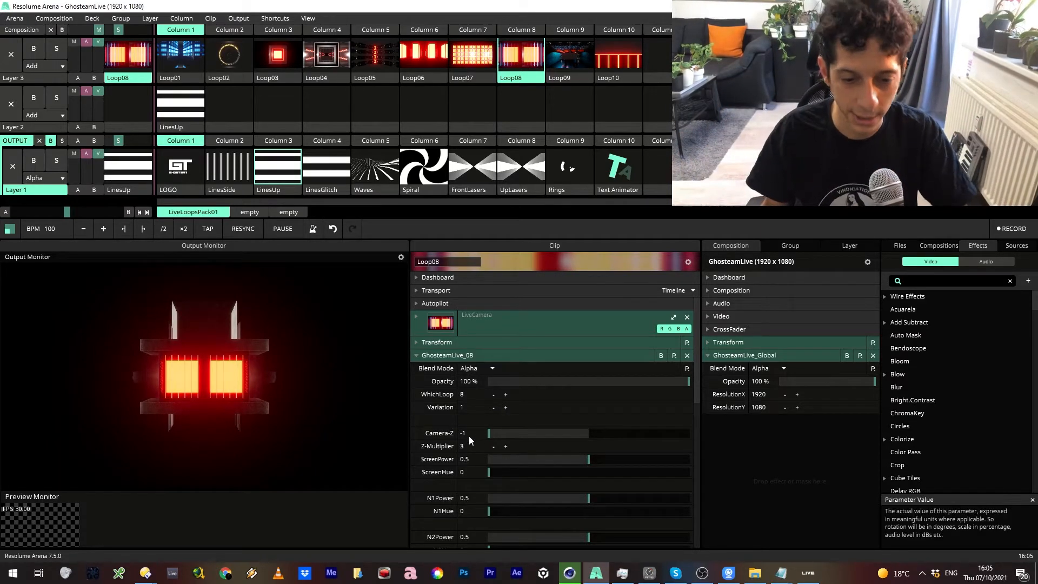
left_click(494, 447)
left_click(494, 448)
double_click(443, 434)
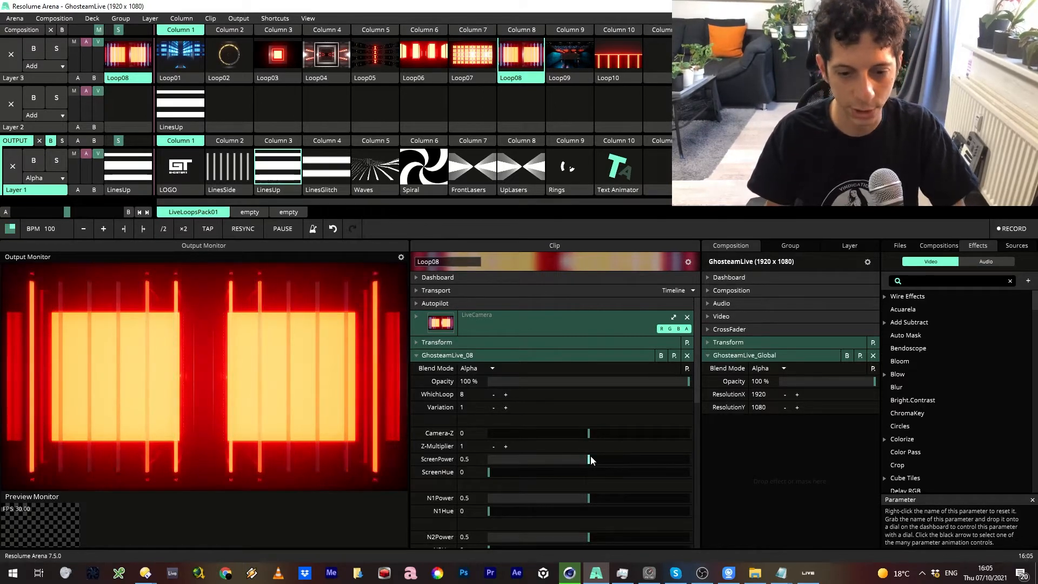
Step: Set Loop08's ScreenHue to 217.95 and its ScreenPower to 0.19
mouse_move(587, 459)
left_mouse_down()
mouse_move(488, 457)
mouse_move(588, 459)
left_mouse_up()
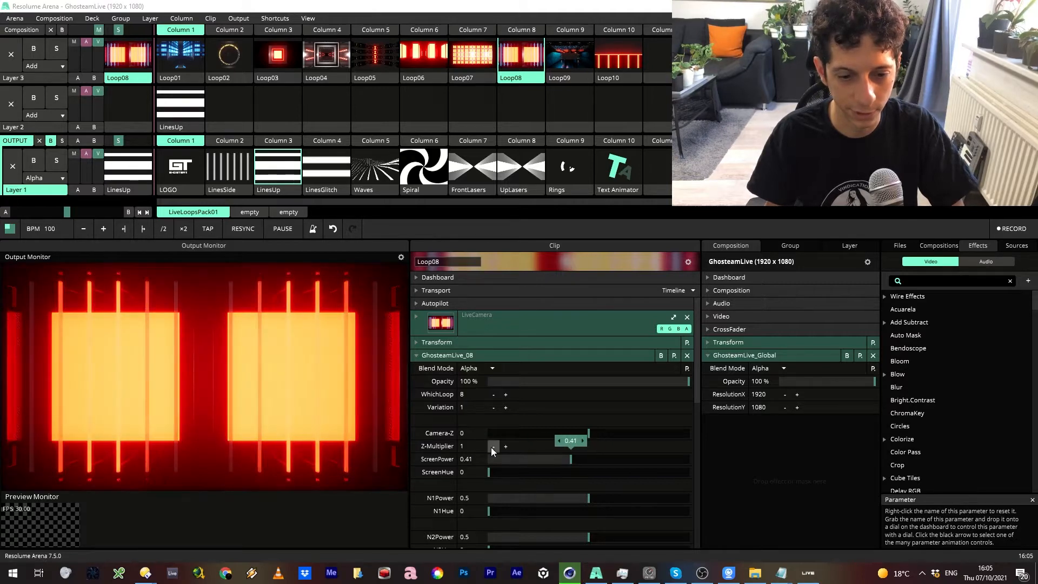
left_click_drag(489, 472, 609, 472)
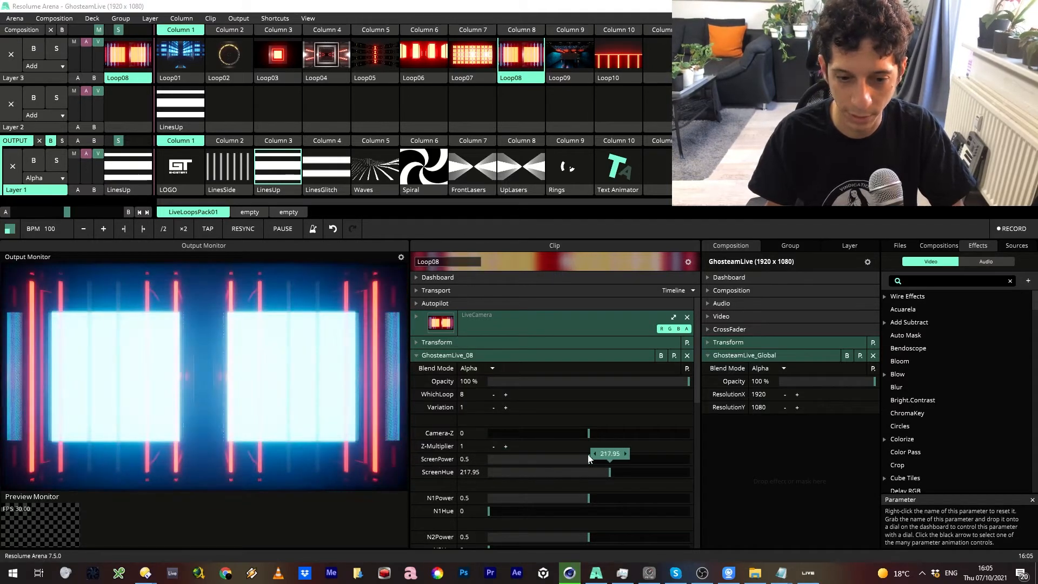
left_click_drag(550, 458, 528, 458)
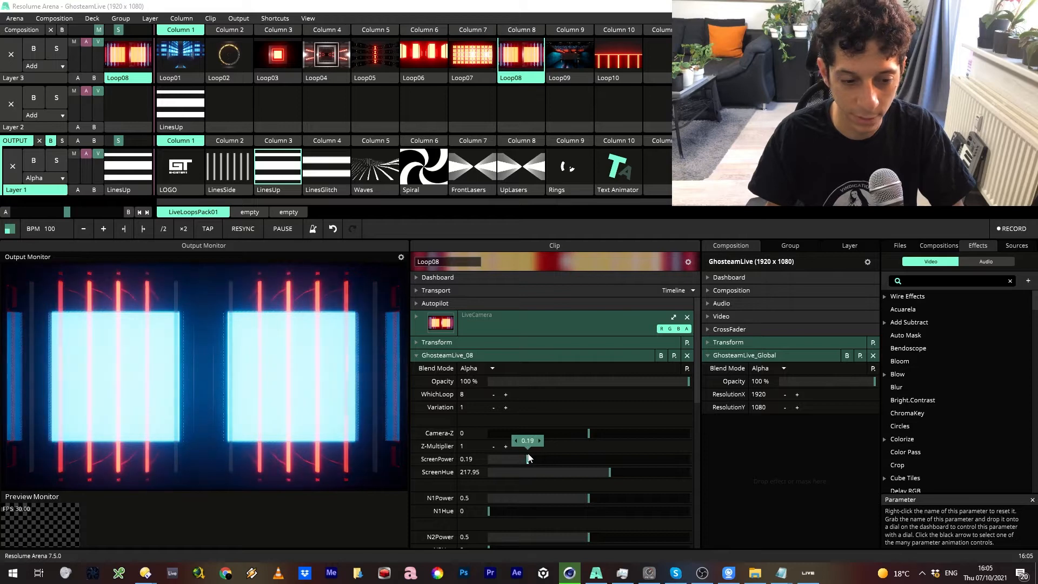
Step: Set Loop08's Development to L2
scroll(568, 458, "down", 1)
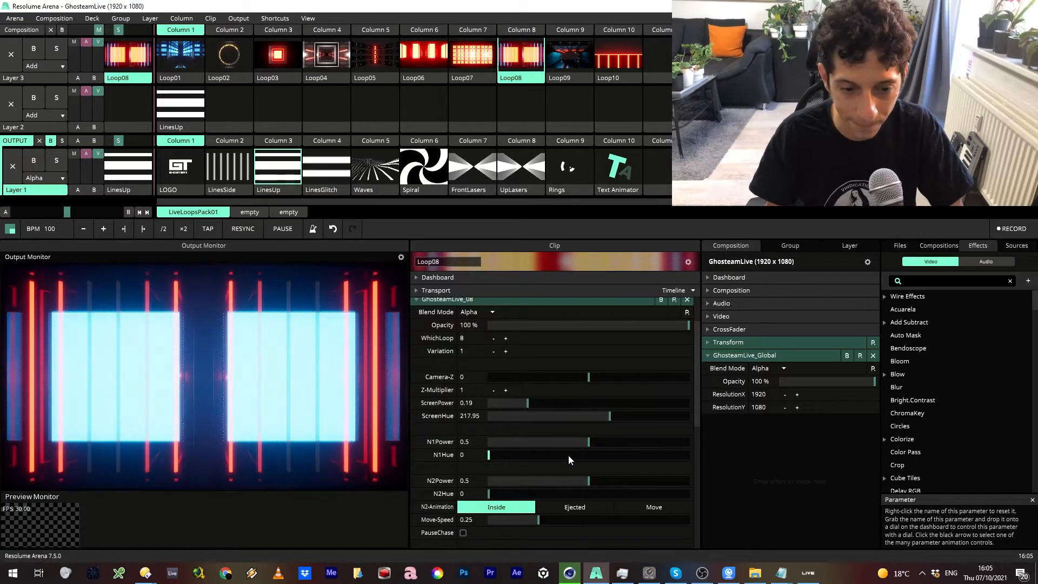
scroll(627, 445, "down", 1)
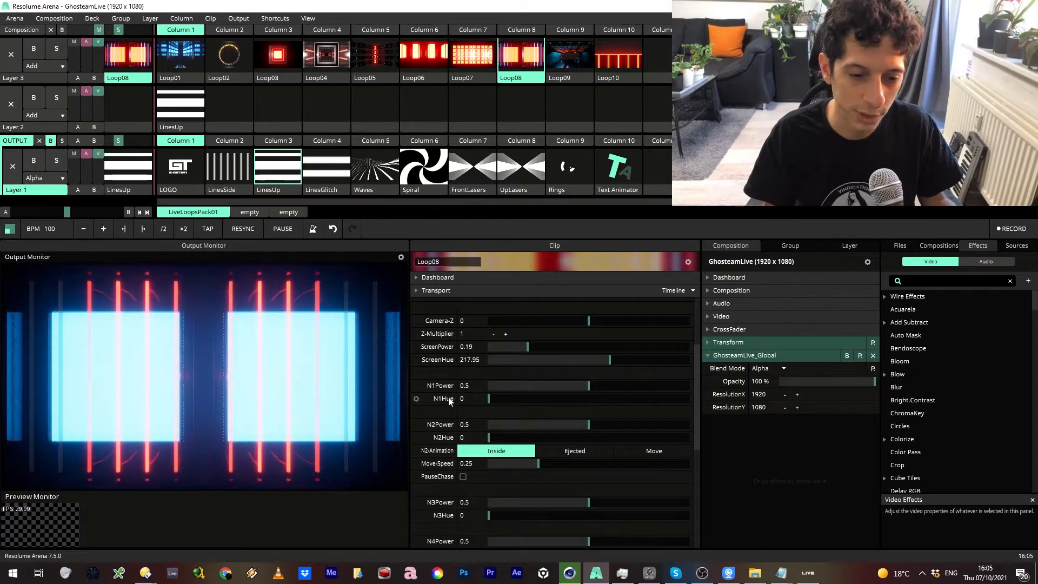
scroll(449, 400, "down", 3)
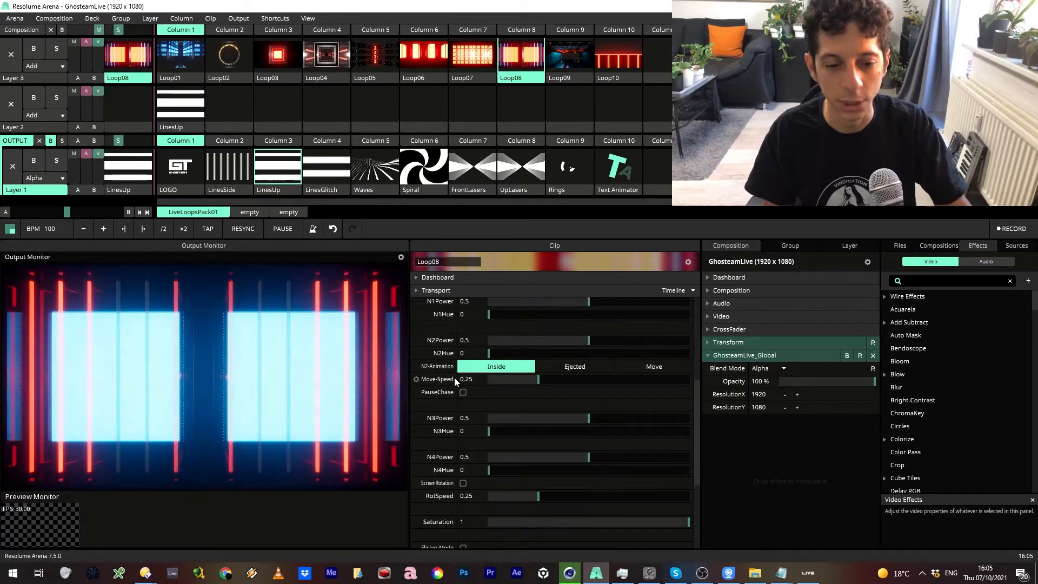
scroll(509, 372, "down", 4)
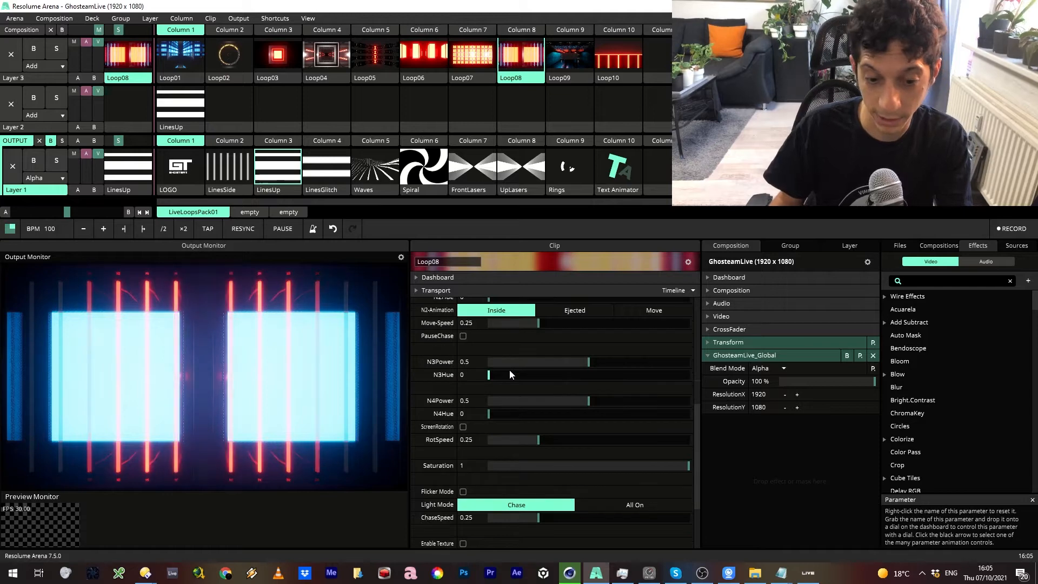
scroll(509, 370, "down", 1)
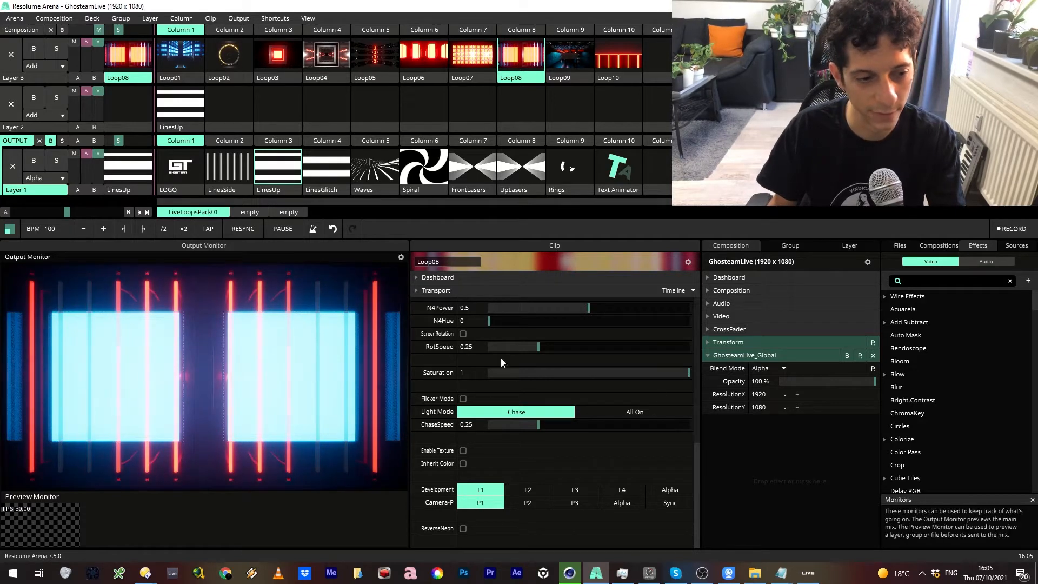
left_click(541, 489)
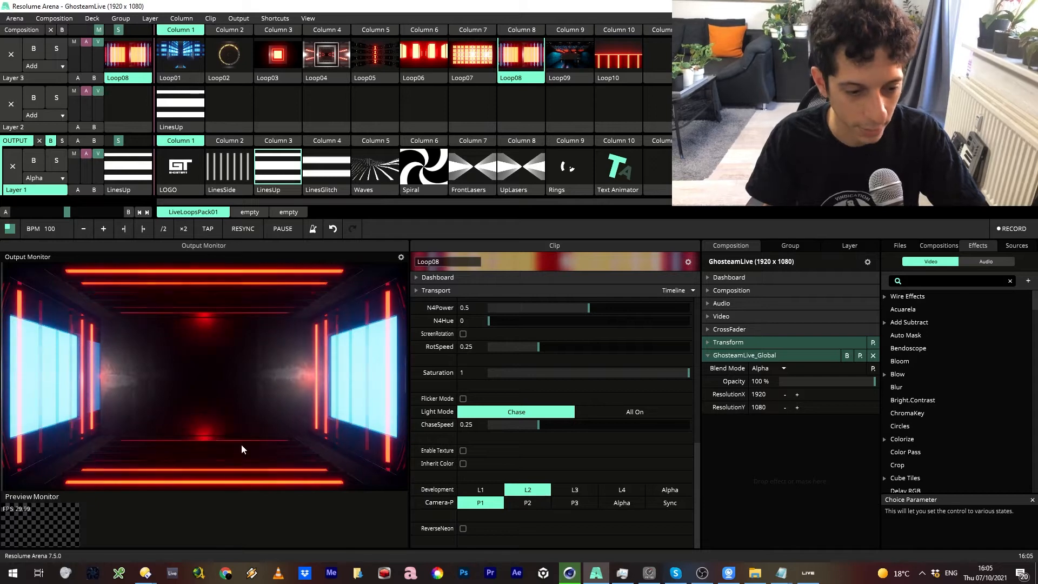
Step: Set Loop08's N2Hue to 182.92, N2Power to 0.62 and N2-Animation to Ejected
scroll(583, 452, "up", 5)
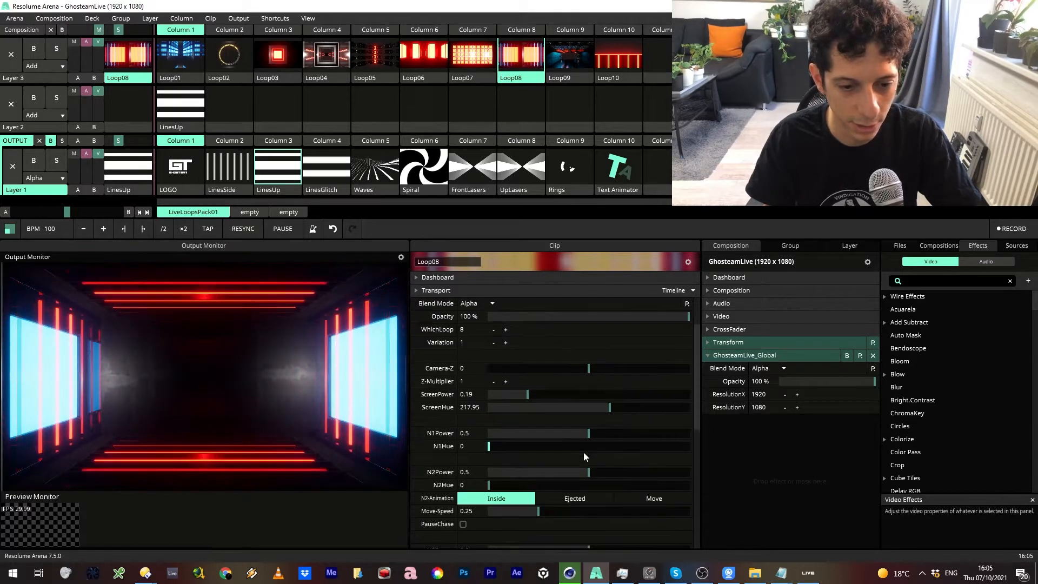
scroll(586, 459, "down", 2)
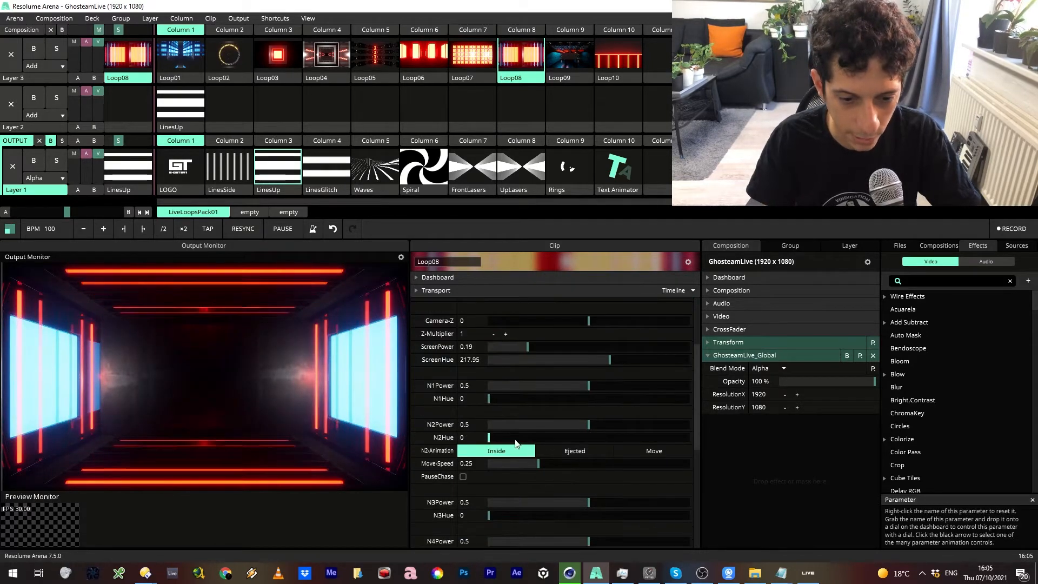
left_click_drag(500, 436, 614, 406)
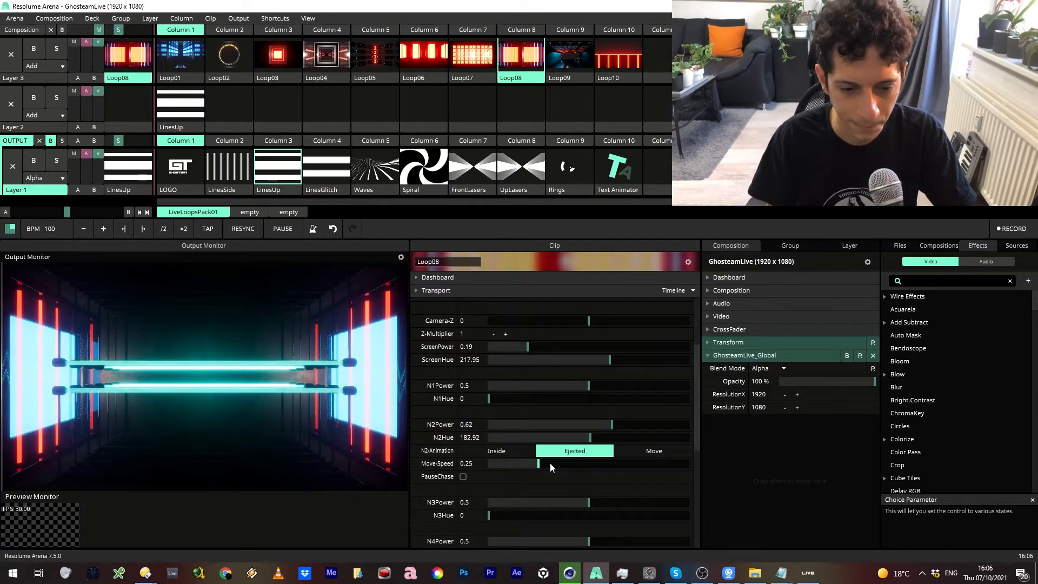
Step: Switch Loop08's N2-Animation to Move with Move-Speed 0.45, and turn on PauseChase
left_click(657, 451)
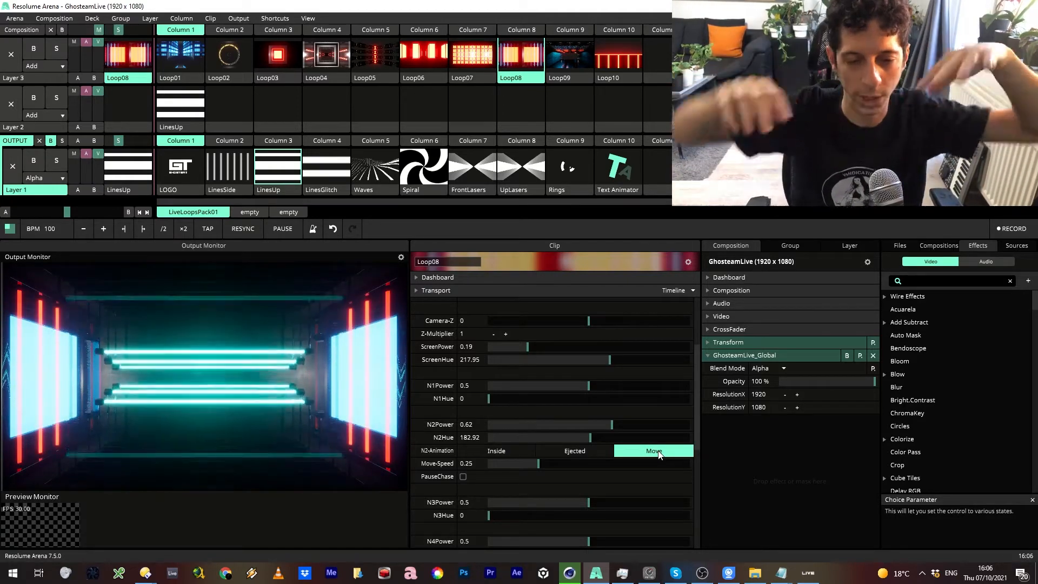
mouse_move(537, 463)
left_mouse_down()
mouse_move(699, 471)
mouse_move(535, 465)
left_mouse_up()
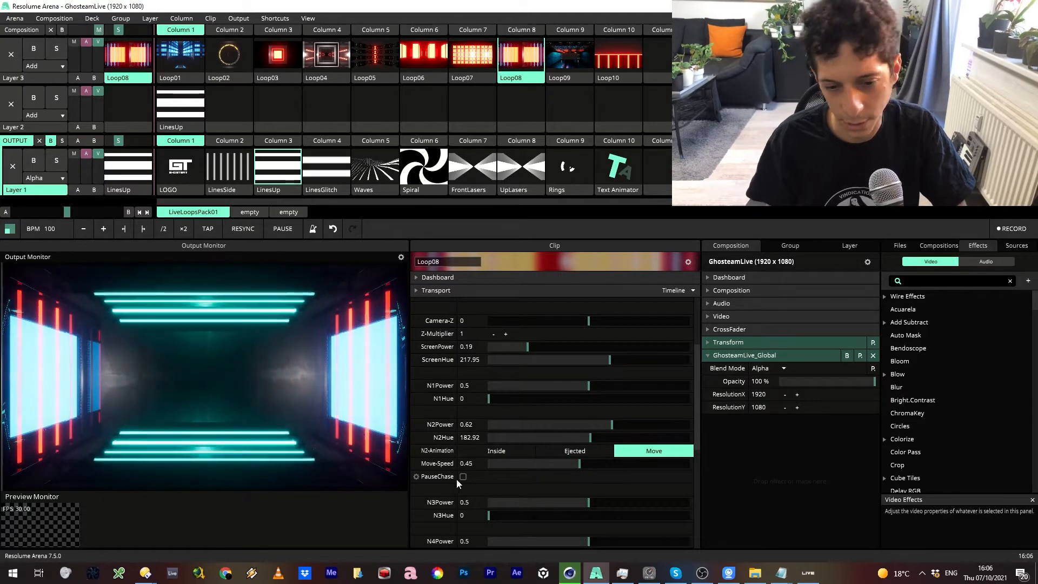
left_click(462, 477)
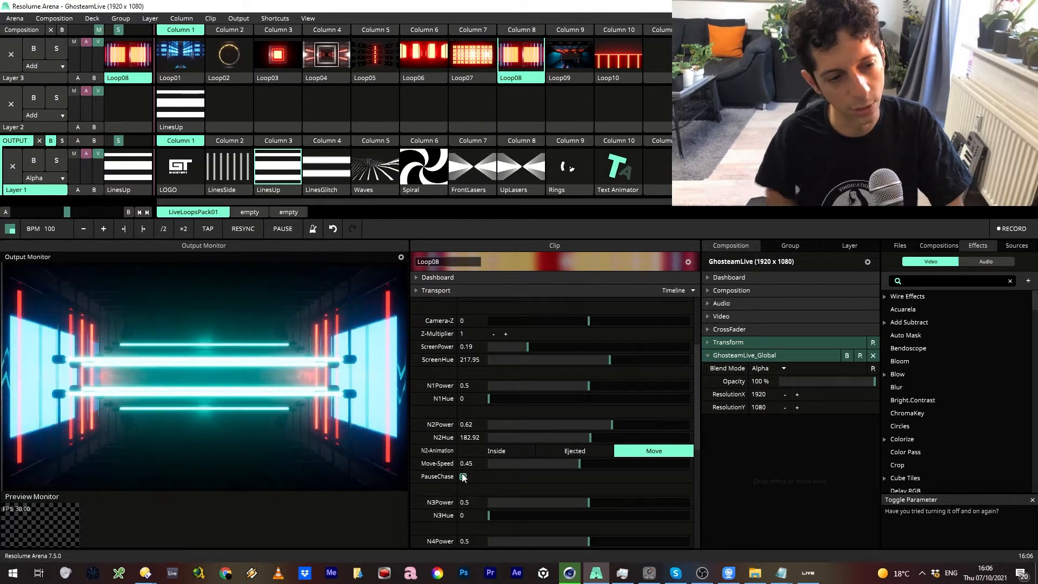
Step: Set Loop08's Development to L3 and switch its N2-Animation to Inside
scroll(475, 462, "down", 2)
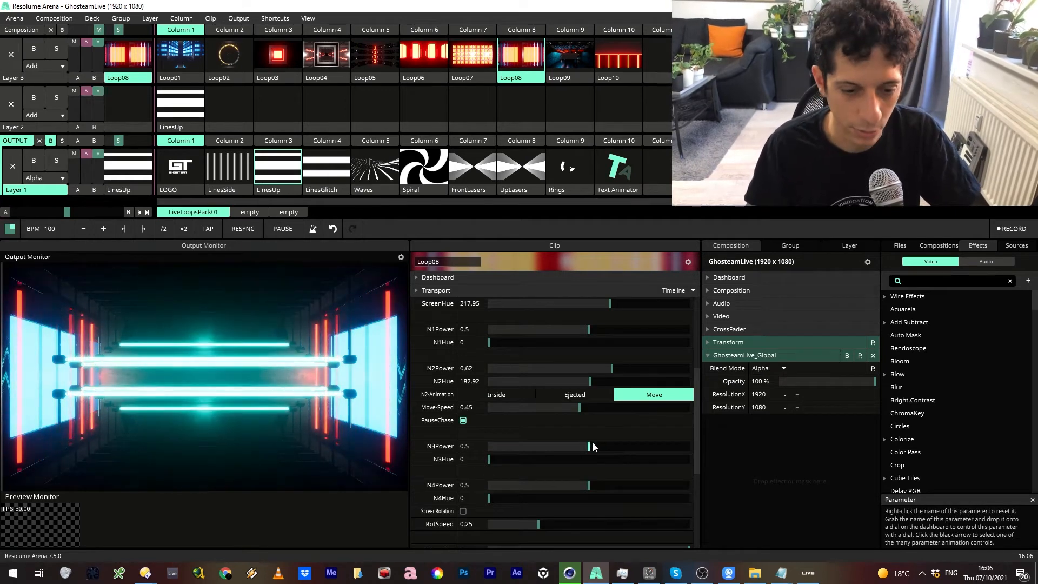
scroll(475, 438, "down", 4)
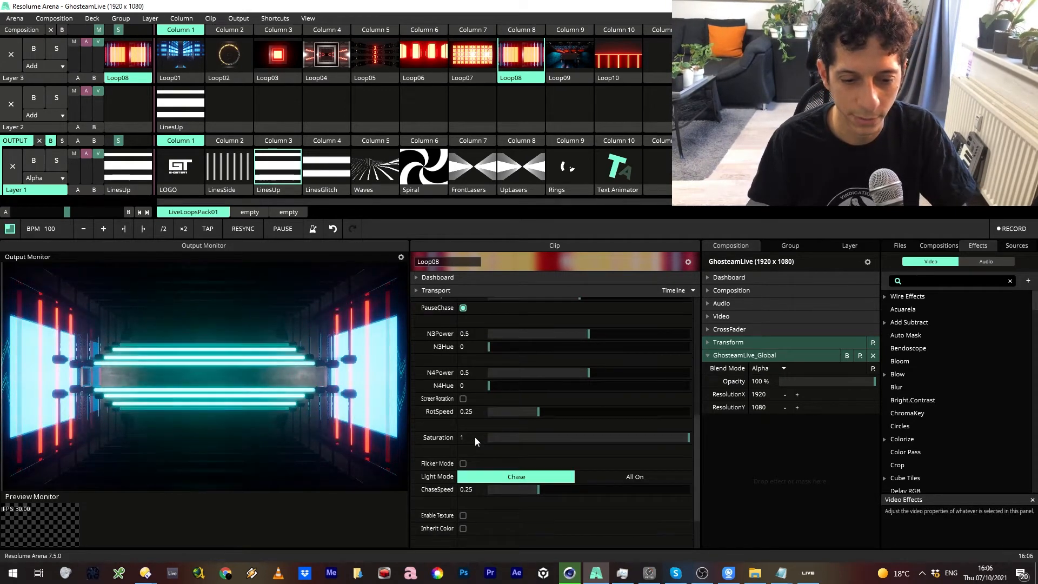
scroll(474, 437, "down", 2)
left_click(591, 502)
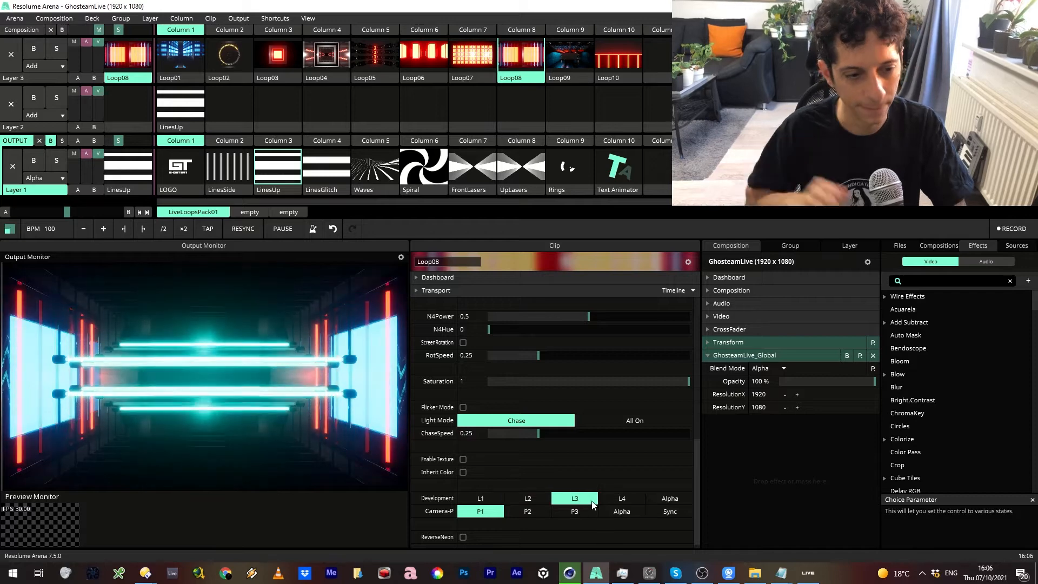
scroll(641, 391, "up", 4)
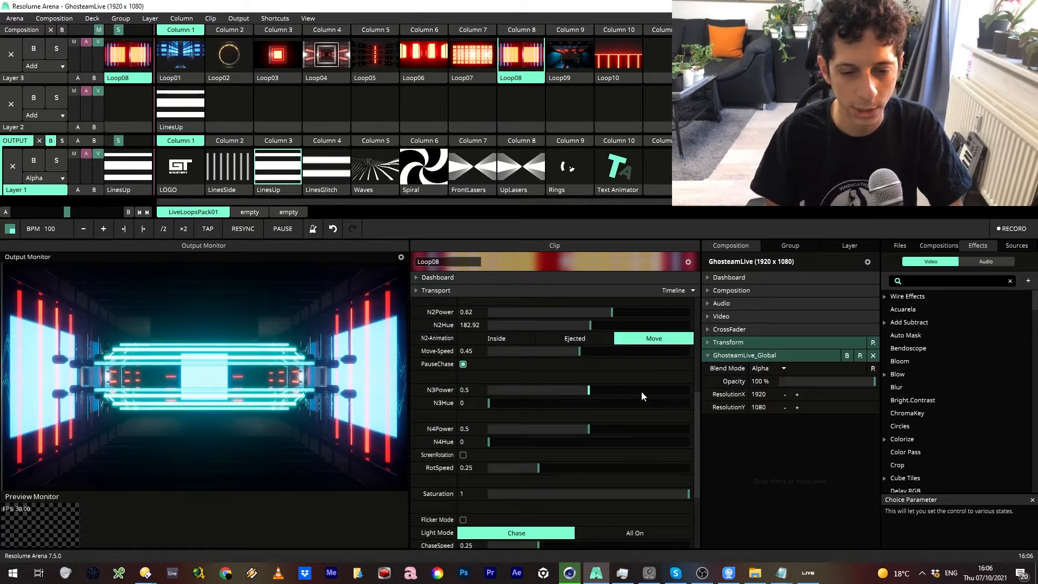
left_click(516, 335)
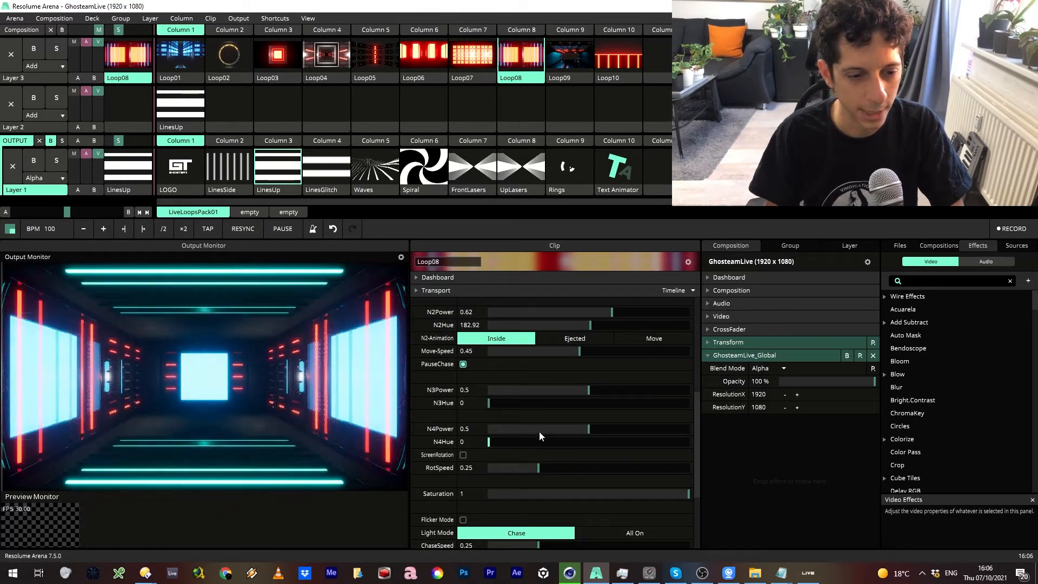
Step: Set Loop08's ScreenHue to 27.24
scroll(595, 412, "up", 2)
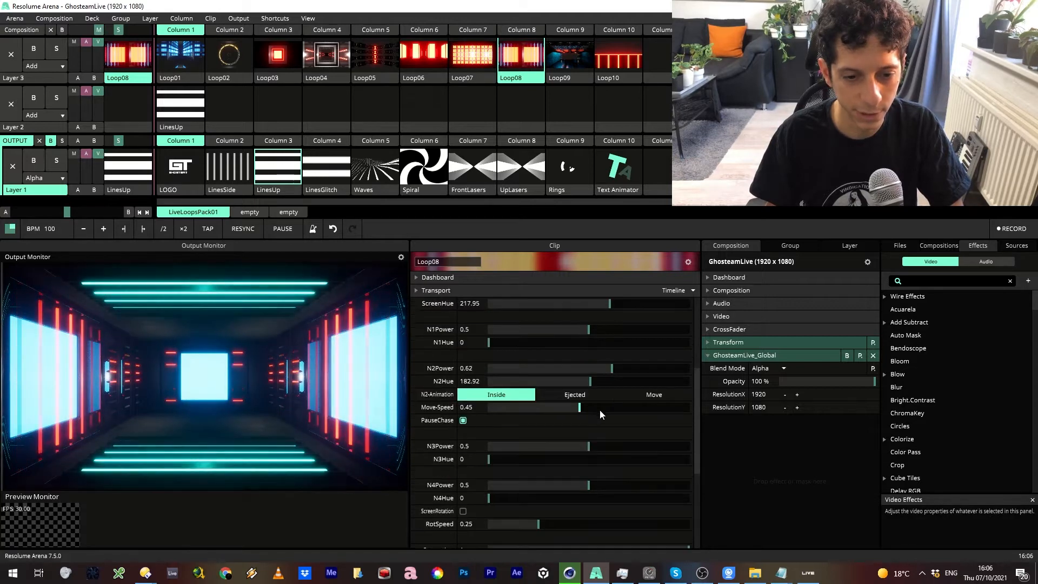
scroll(600, 409, "up", 2)
scroll(562, 443, "up", 2)
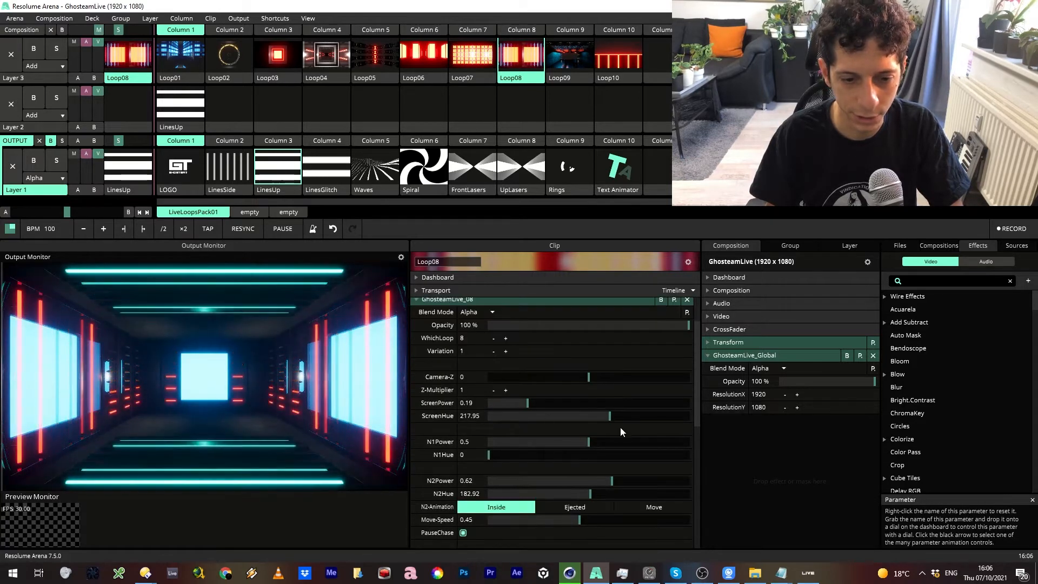
left_click_drag(610, 415, 504, 395)
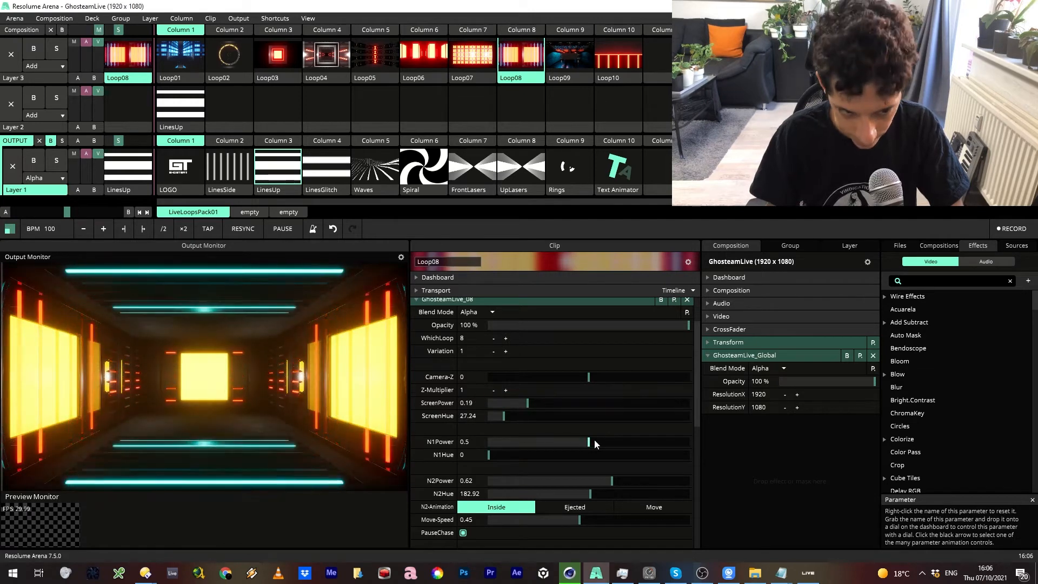
Step: Compare Camera-P positions P1 and P2 in Loop08 and leave Camera-P at P2
scroll(594, 439, "down", 3)
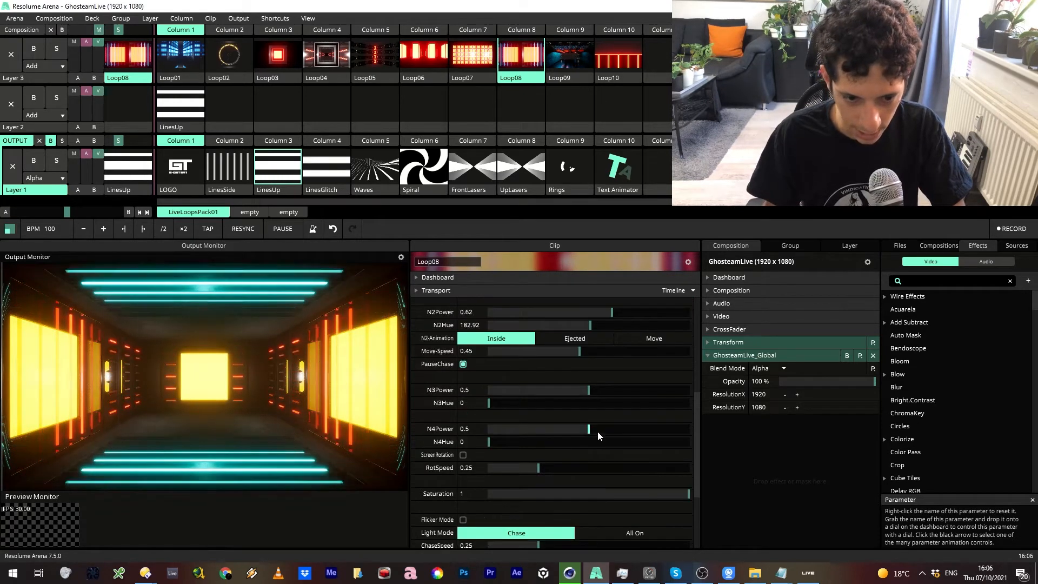
scroll(598, 432, "down", 2)
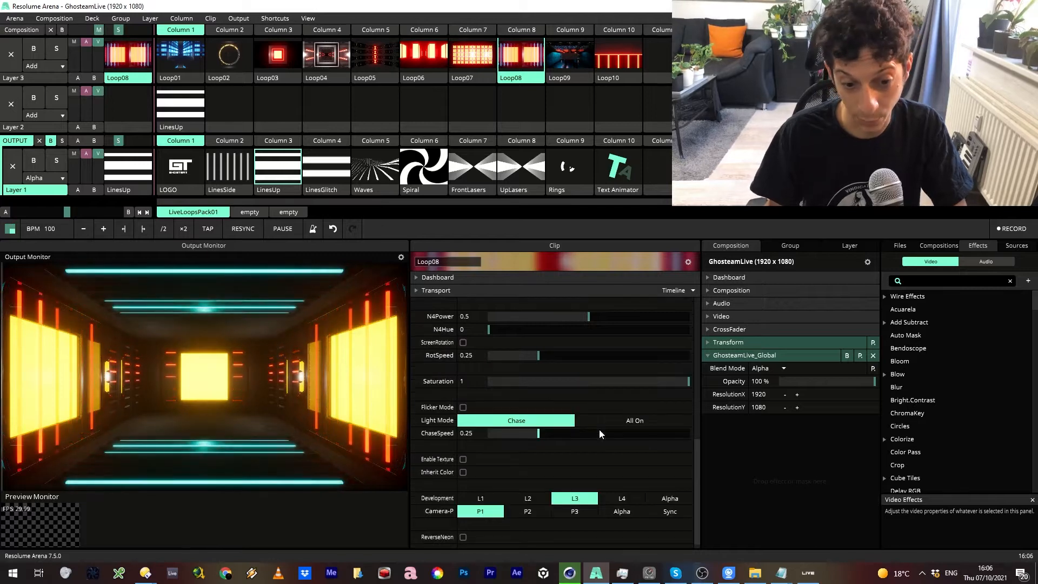
scroll(599, 429, "down", 1)
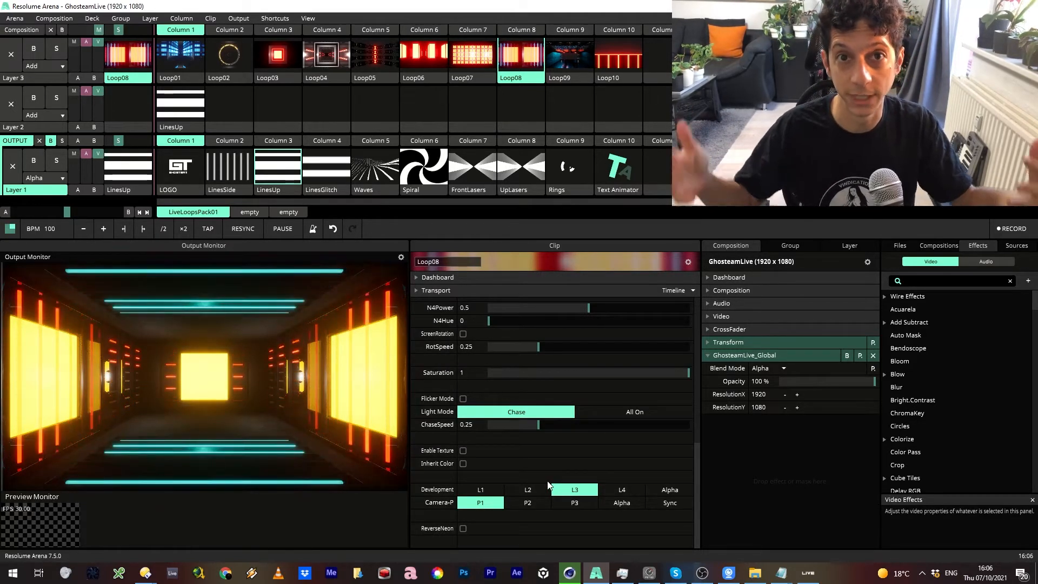
left_click(523, 504)
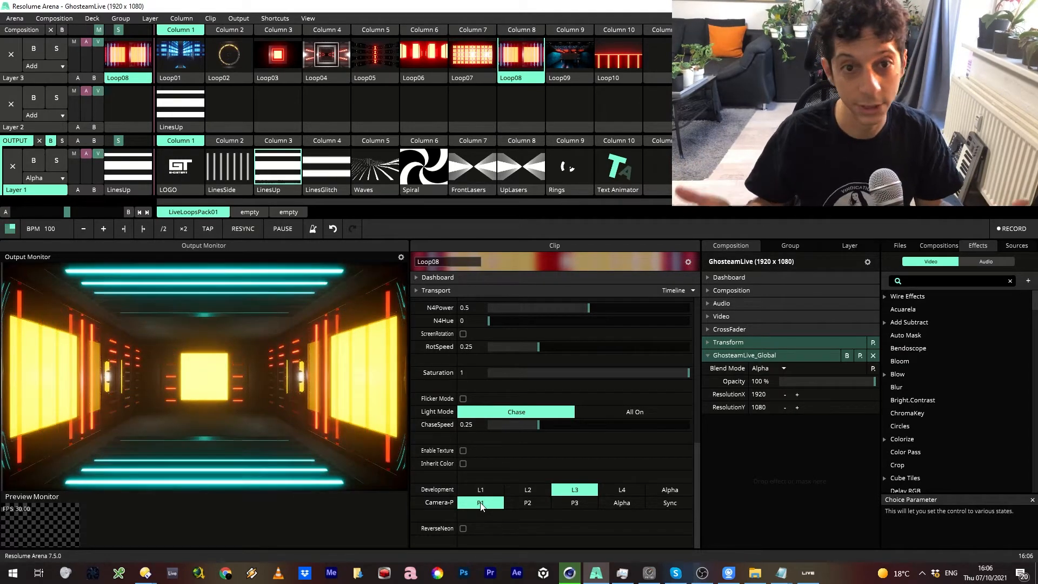
left_click(524, 502)
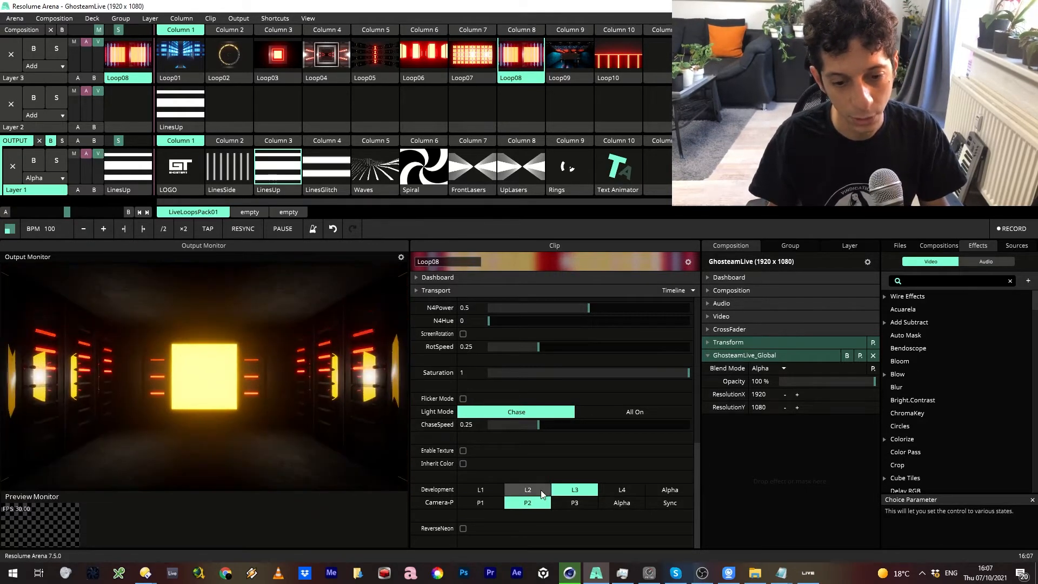
Step: Try Loop08's Development at L2 and at L1 with Camera-P P1, and return to L3 with P2
left_click(540, 486)
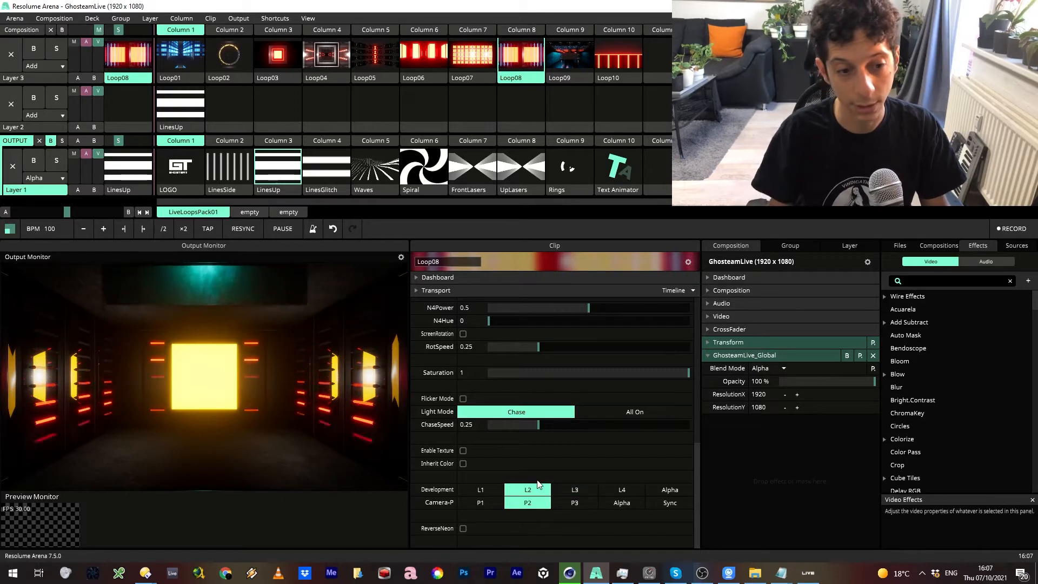
left_click(498, 491)
left_click(496, 503)
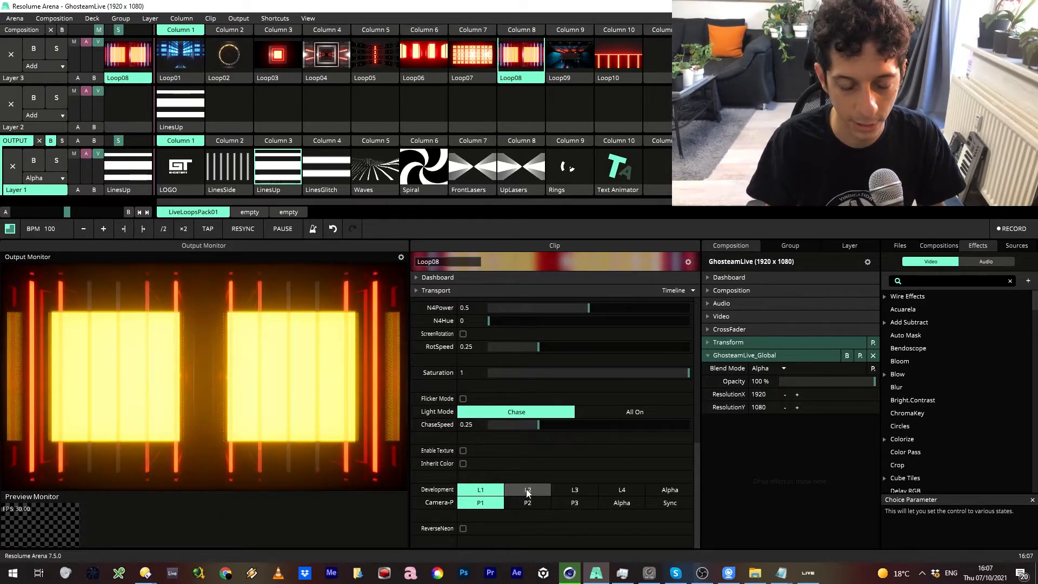
left_click(559, 489)
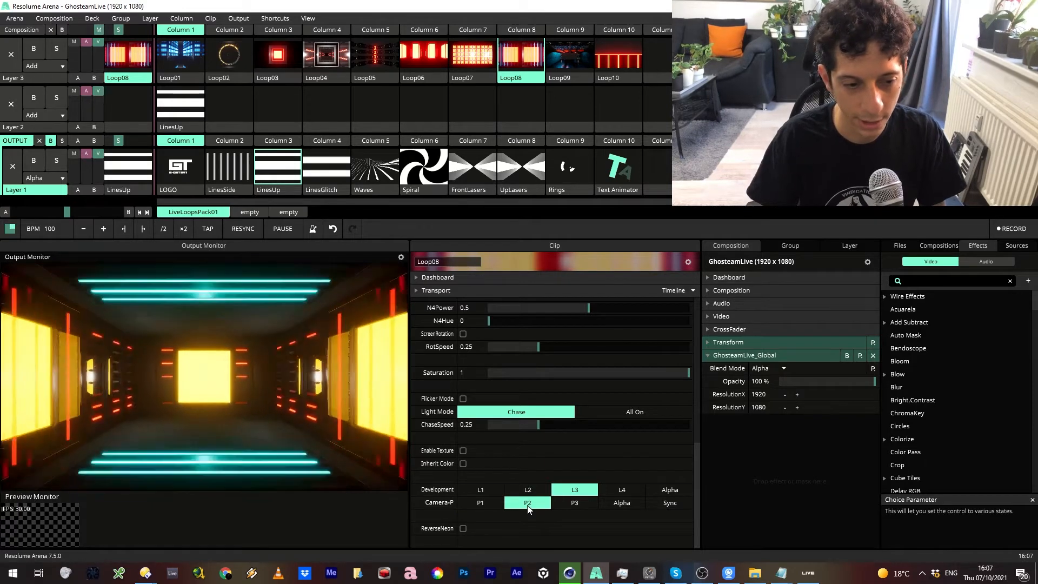
left_click(528, 507)
Step: Turn on Enable Texture for Loop08 and trigger the LOGO clip in Layer 1
scroll(518, 456, "up", 10)
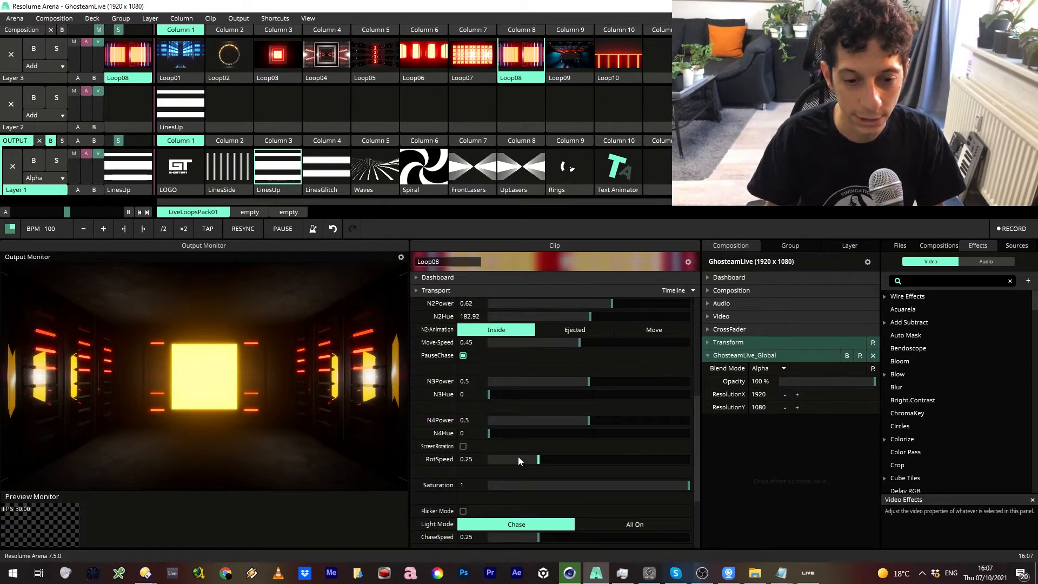
scroll(518, 455, "down", 10)
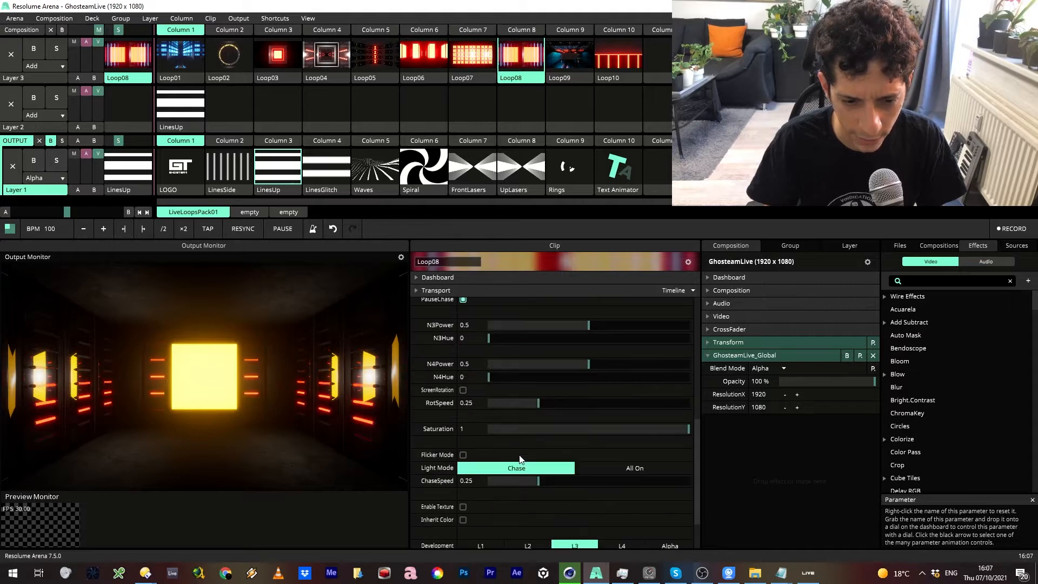
left_click(463, 507)
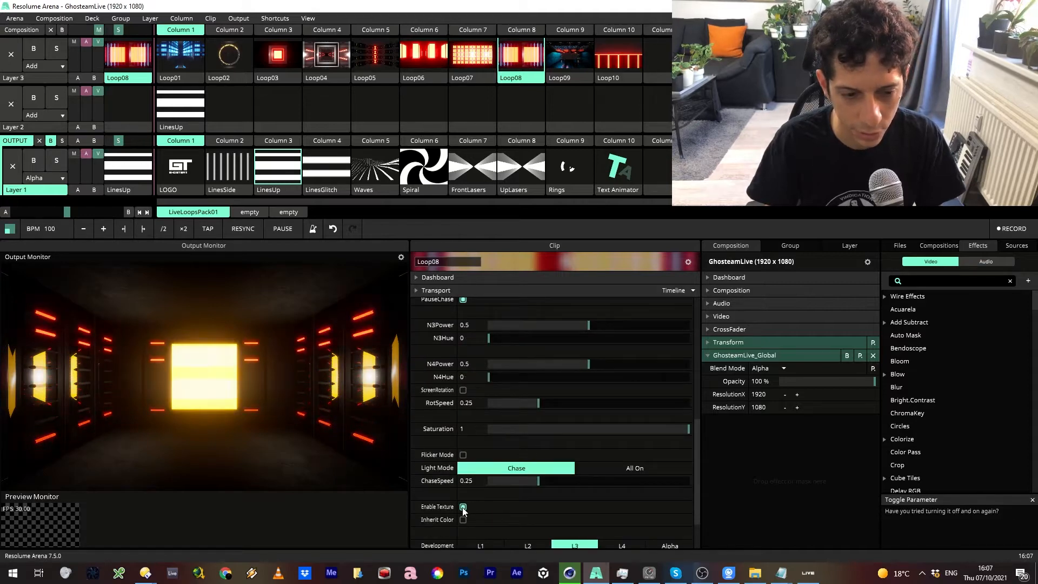
left_click(185, 171)
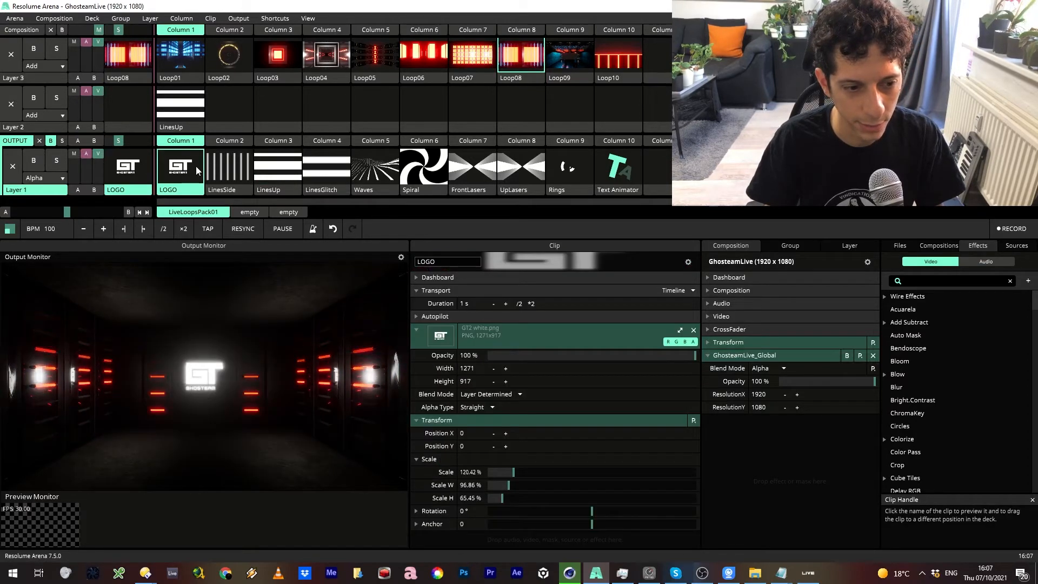
Step: Reselect the Loop08 clip, turn on its Inherit Color and set Development to L4
left_click(537, 53)
scroll(507, 449, "down", 3)
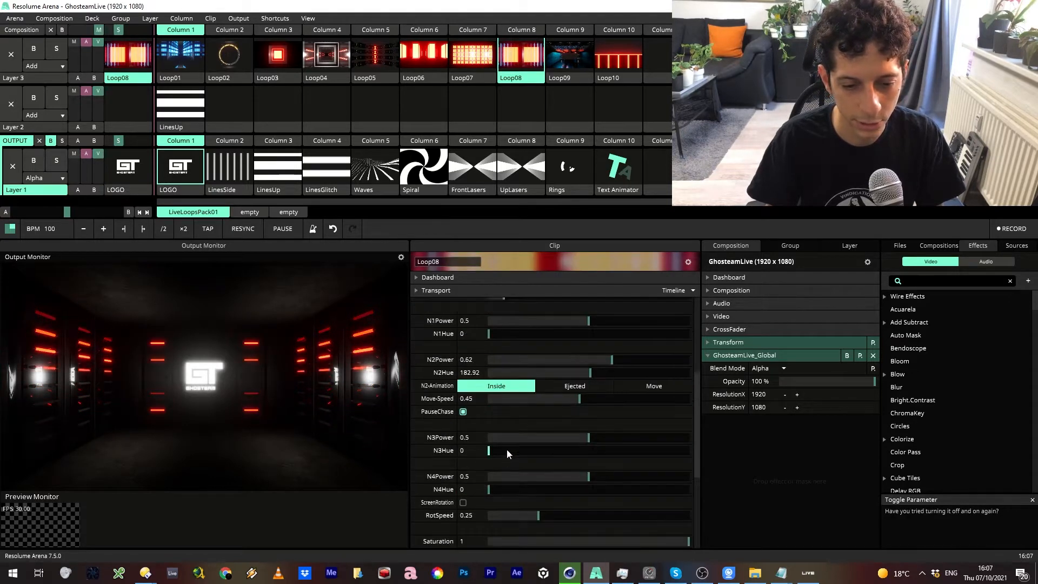
left_click(464, 463)
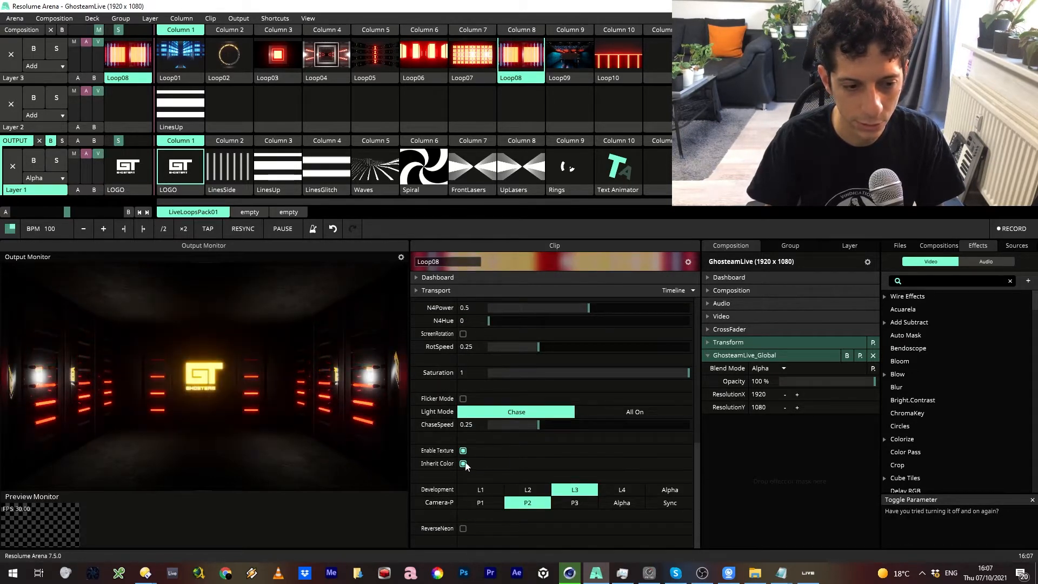
left_click(628, 489)
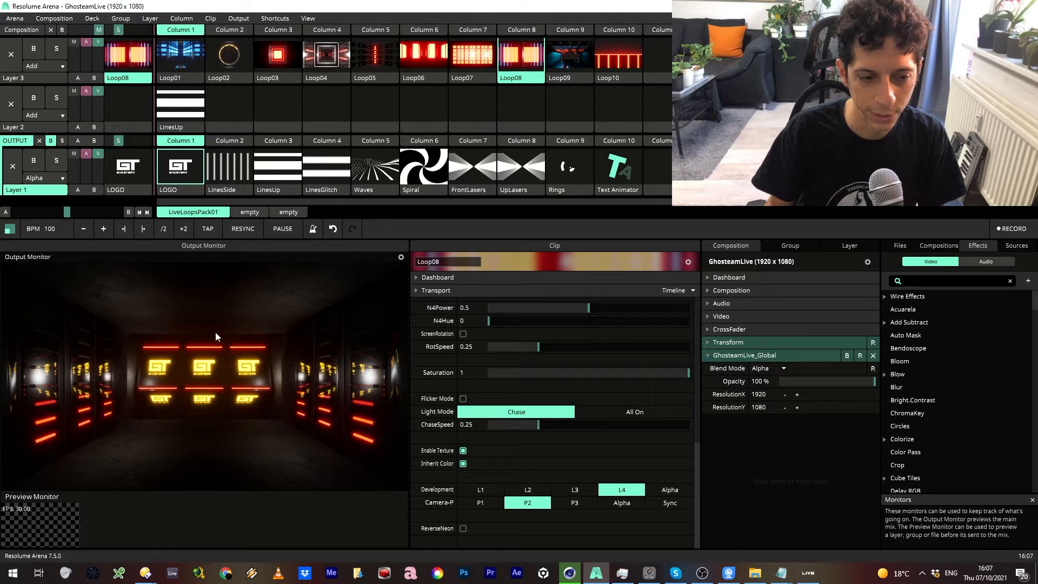
scroll(528, 467, "up", 2)
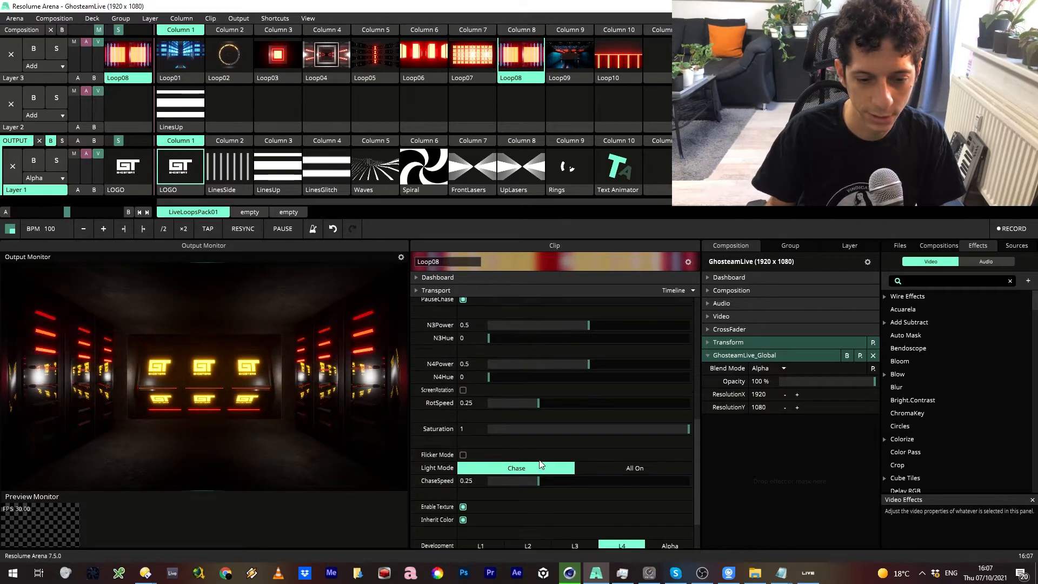
Step: Turn off Enable Texture for the Loop08 clip
left_click(462, 507)
scroll(471, 508, "down", 2)
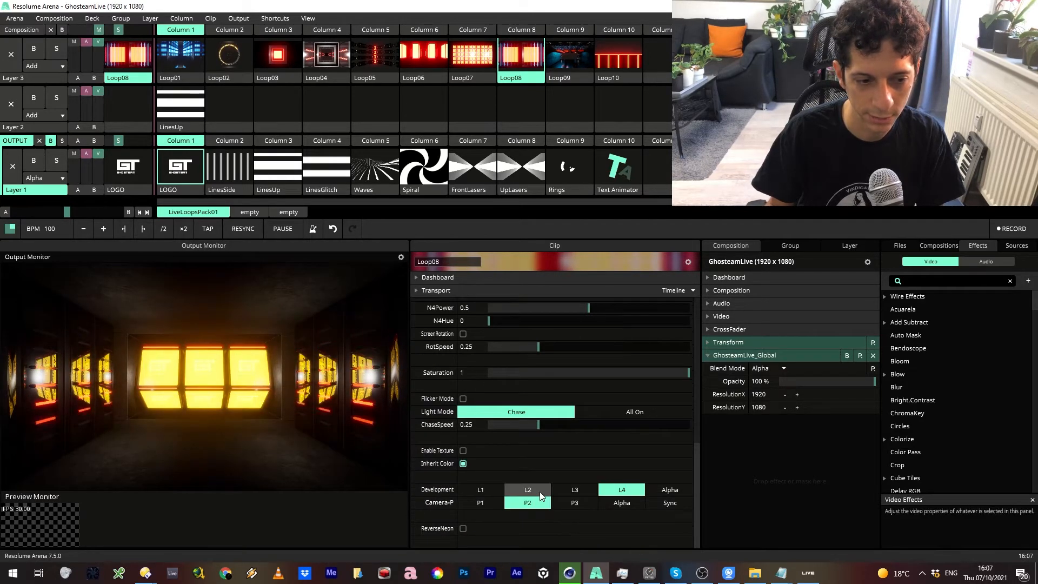
Step: Set Loop08's N4Power to 0.57 and ScreenPower to 0.38, and turn on ScreenRotation
scroll(475, 406, "up", 6)
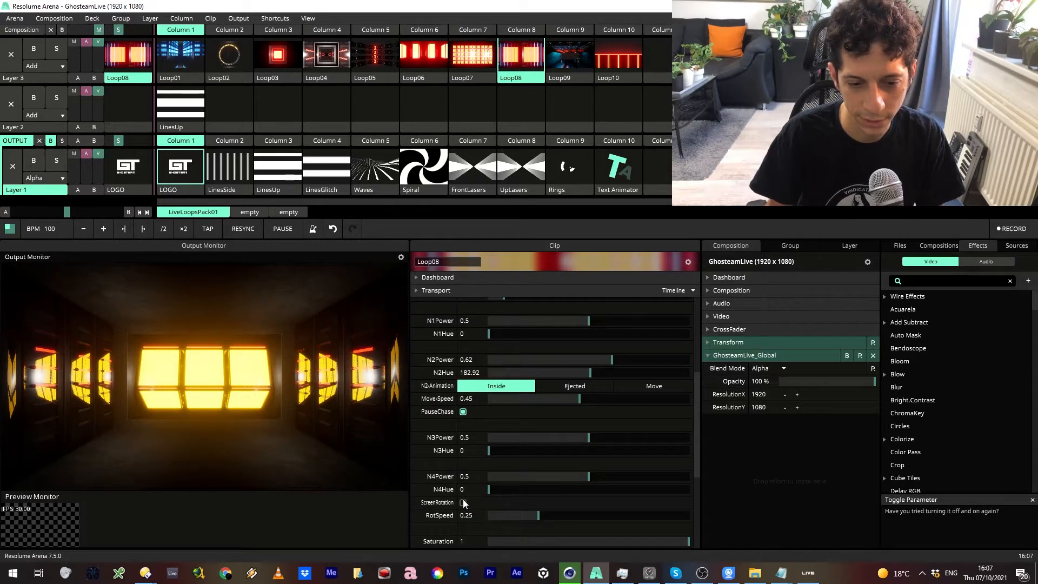
left_click_drag(475, 478, 663, 472)
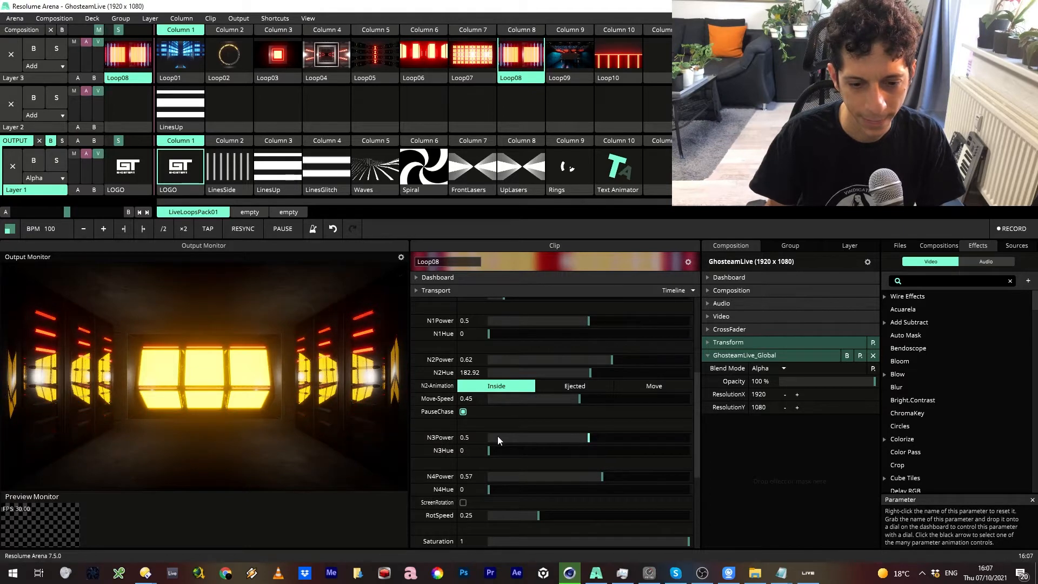
scroll(520, 408, "up", 4)
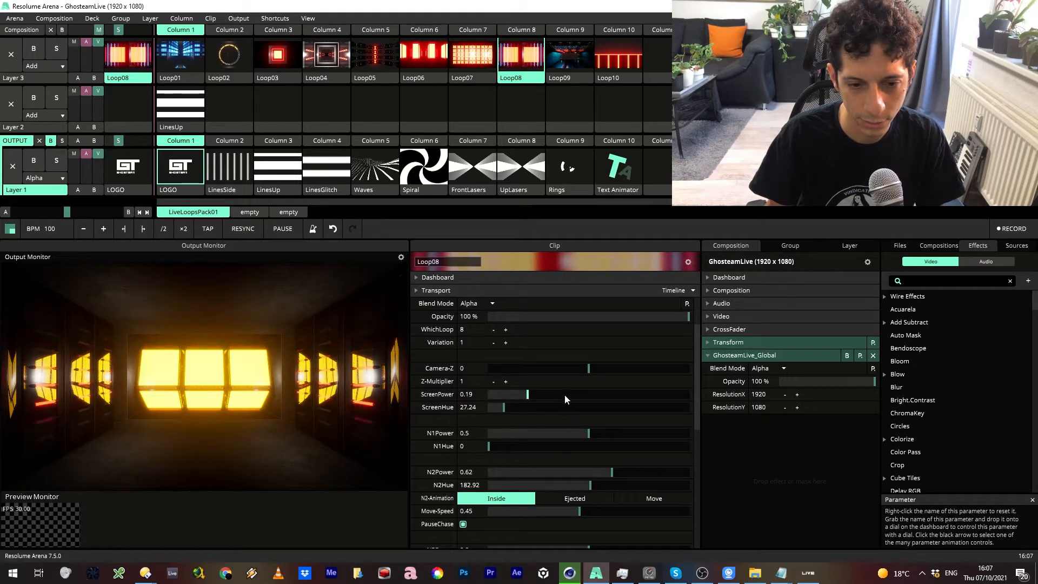
left_click_drag(534, 397, 565, 378)
scroll(569, 422, "down", 4)
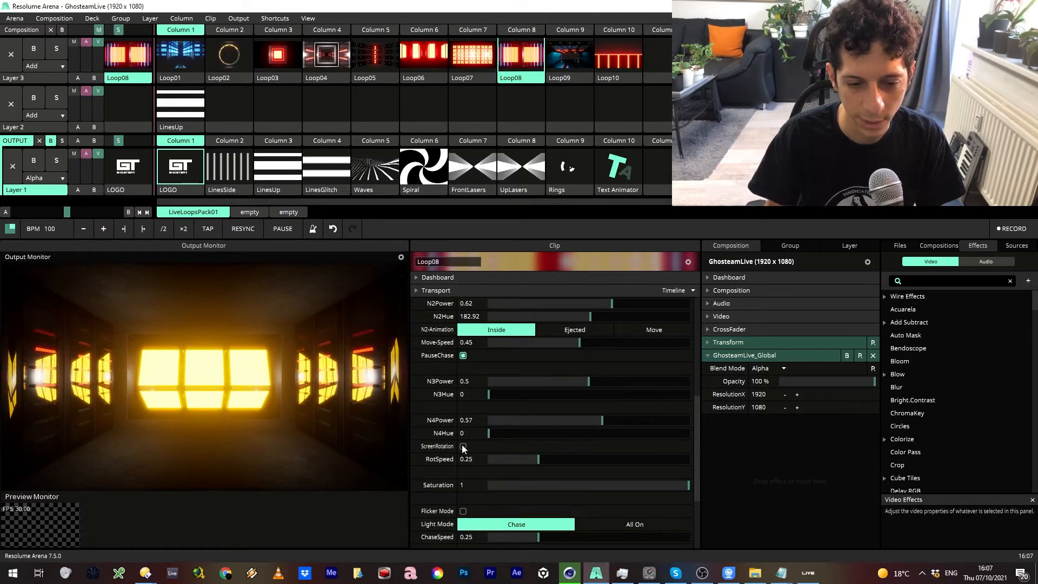
left_click(463, 445)
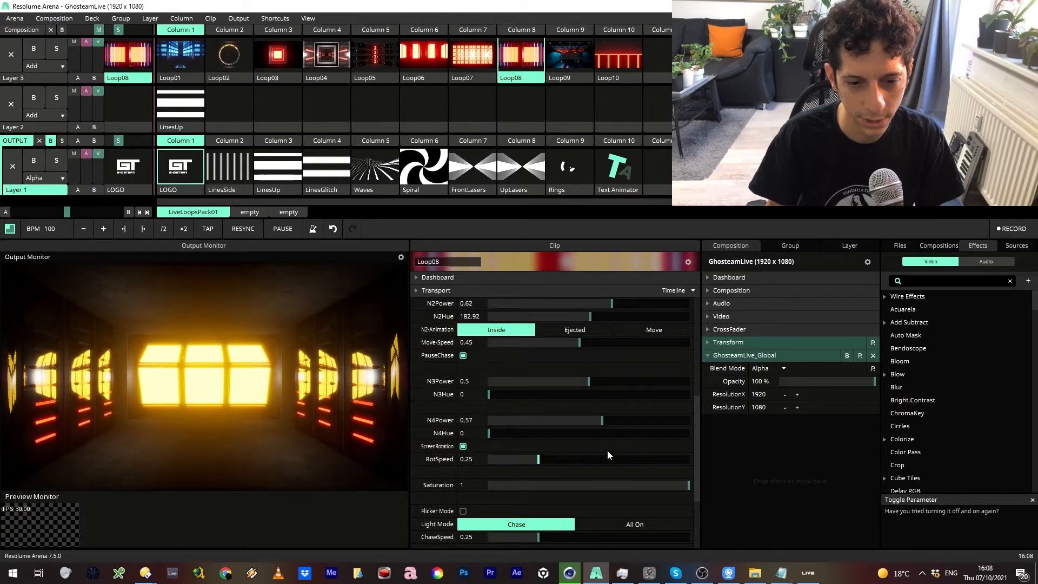
Step: Launch LinesUp in the output group's Layer 1, and enable the texture on the Loop08 clip
left_click(280, 161)
left_click(128, 78)
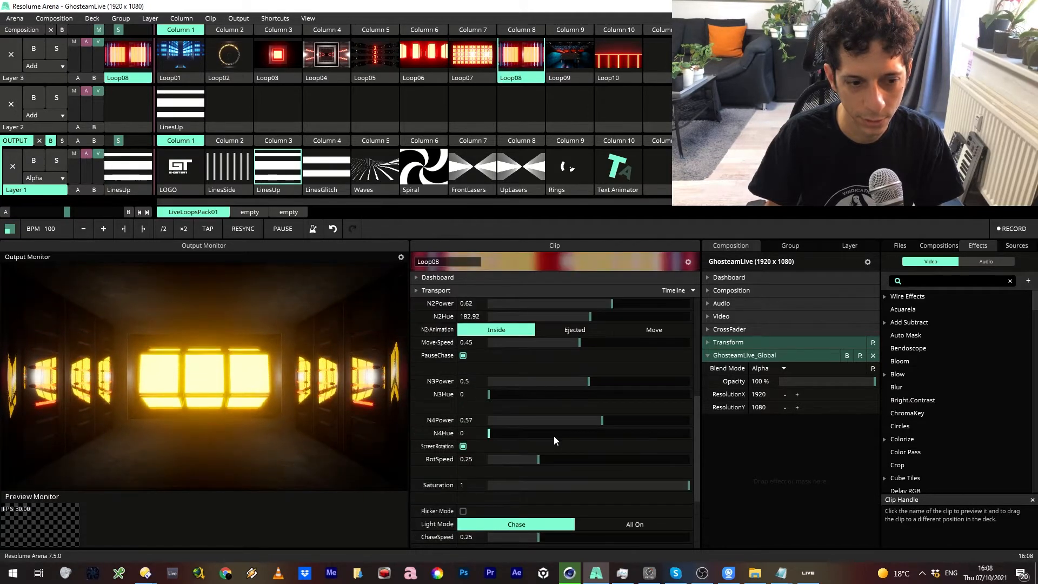
scroll(553, 436, "down", 3)
left_click(464, 452)
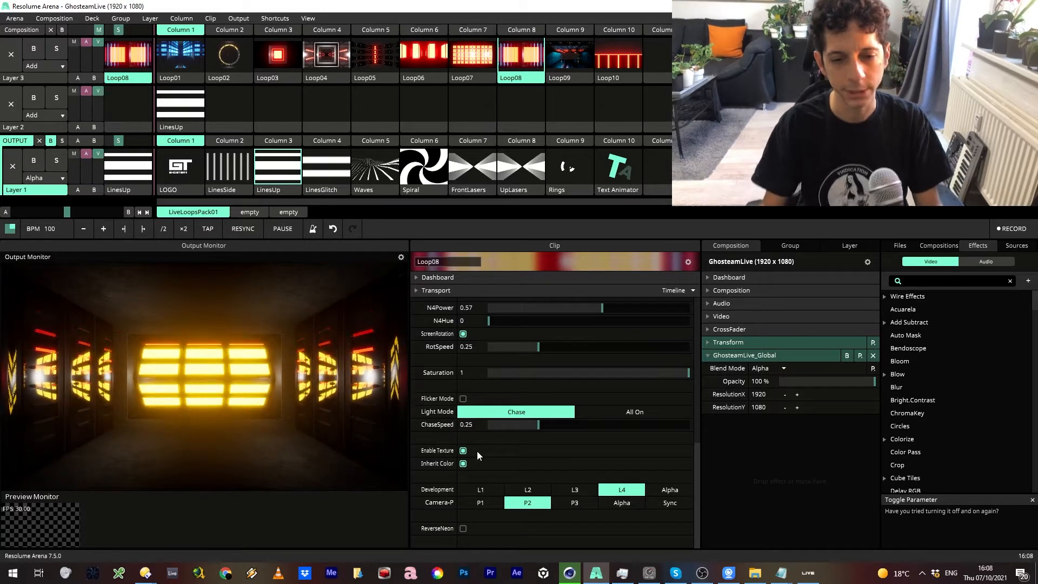
Step: Set Loop08's Camera-P to P3 and launch the LinesUp clip in Layer 2
left_click(574, 503)
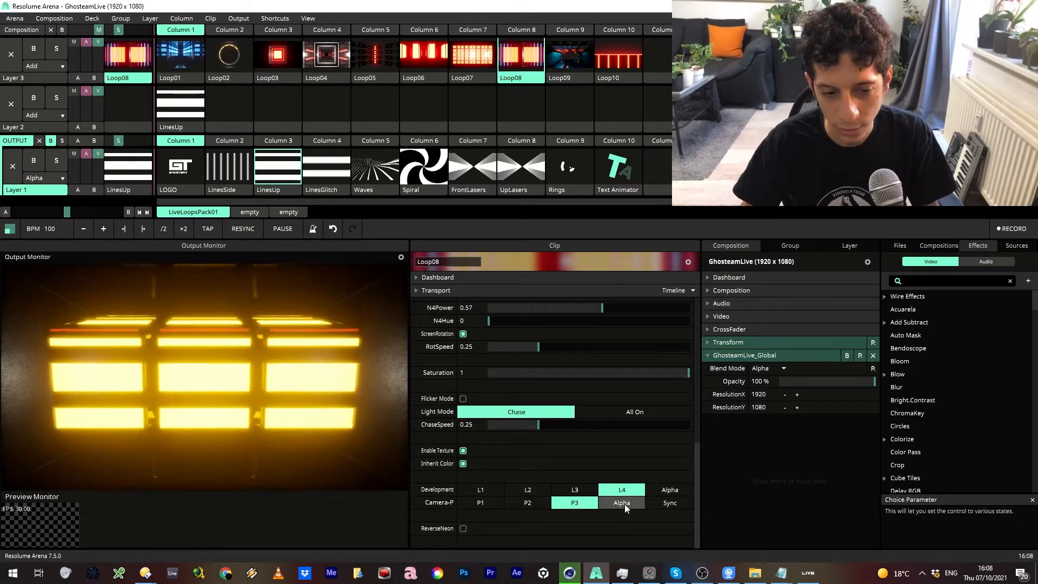
left_click(187, 108)
left_click(518, 56)
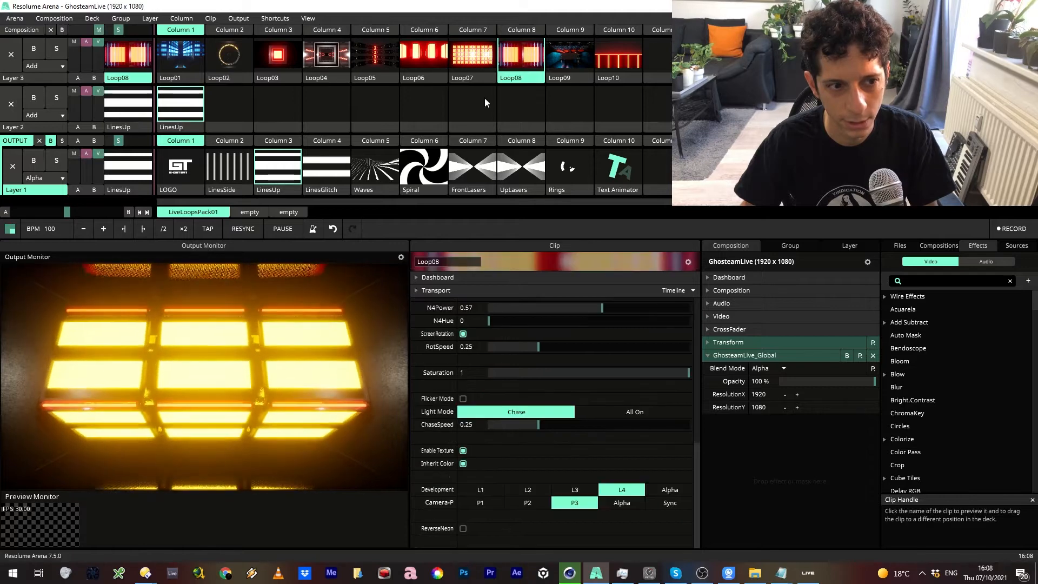
Step: Preview Loop08 with Development set to Alpha, trying the Alpha camera and returning to P3
left_click(670, 489)
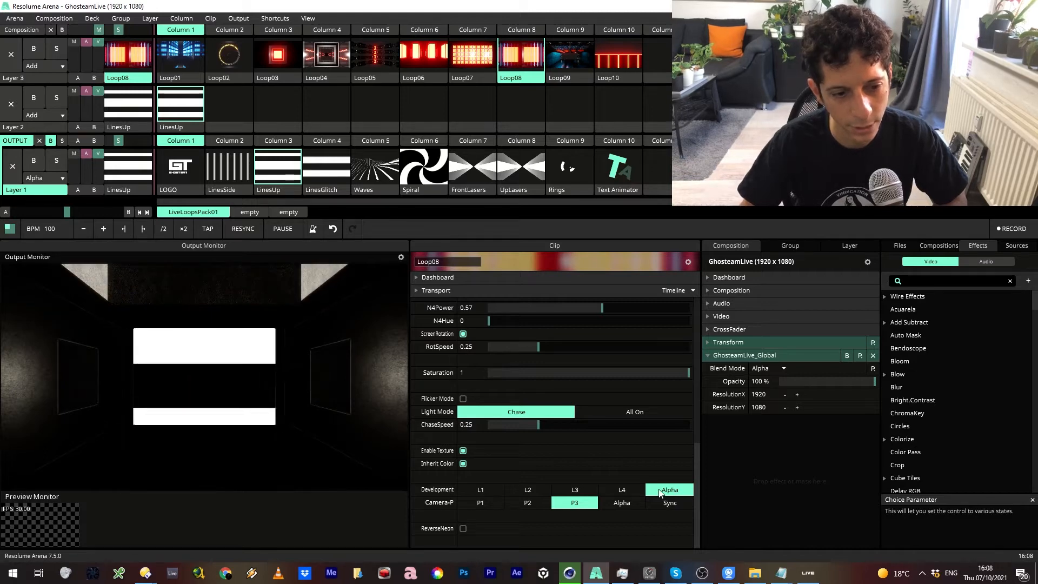
left_click(630, 504)
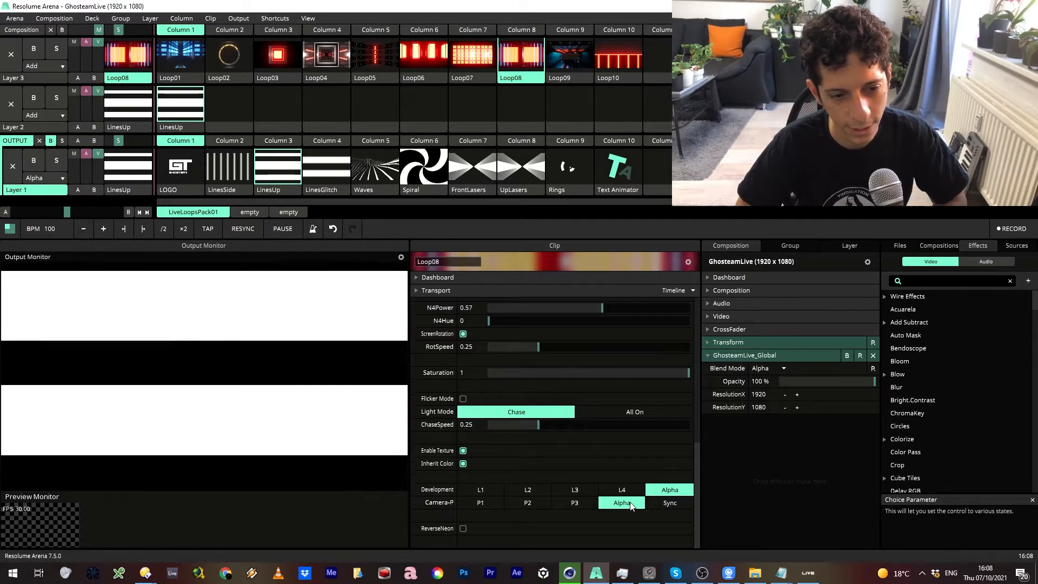
left_click(565, 505)
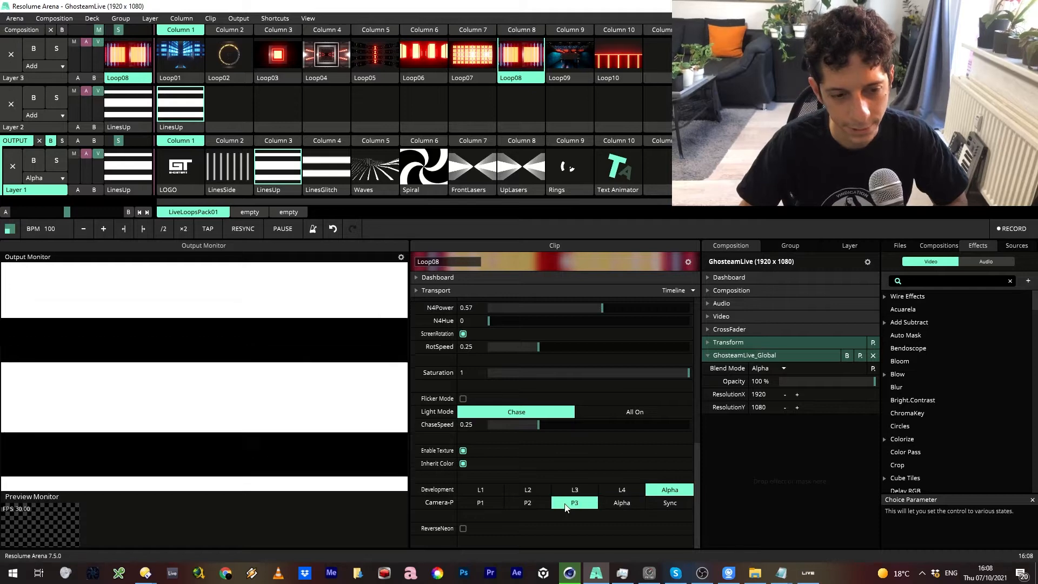
Step: Set Loop08's Development to L3 and Camera-P to P1
left_click(618, 492)
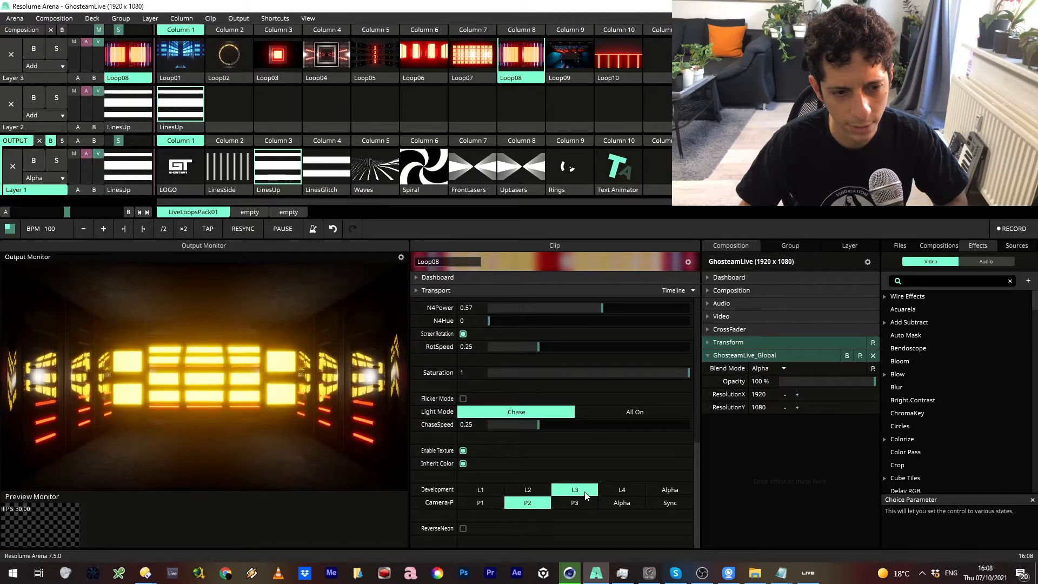
left_click(481, 503)
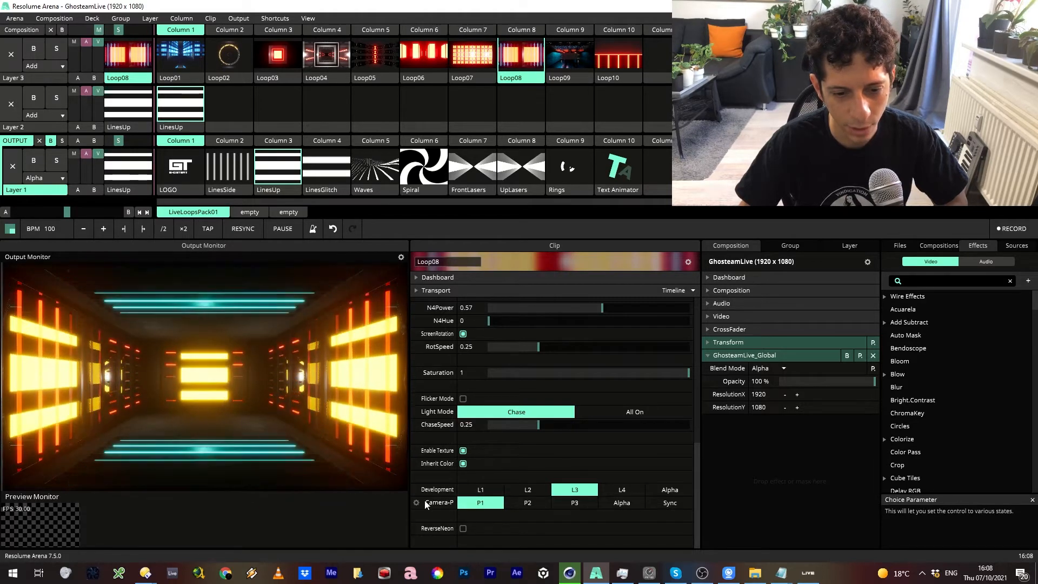
Step: Try the Sync camera on Loop08 with Development L2, L1 and L3, and return the camera to P1
left_click(664, 503)
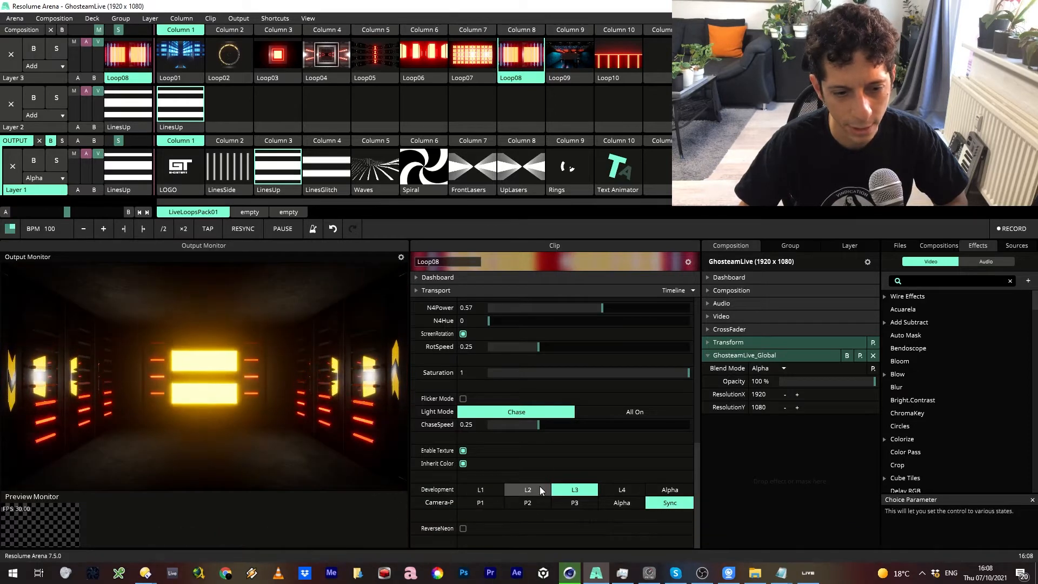
left_click(541, 490)
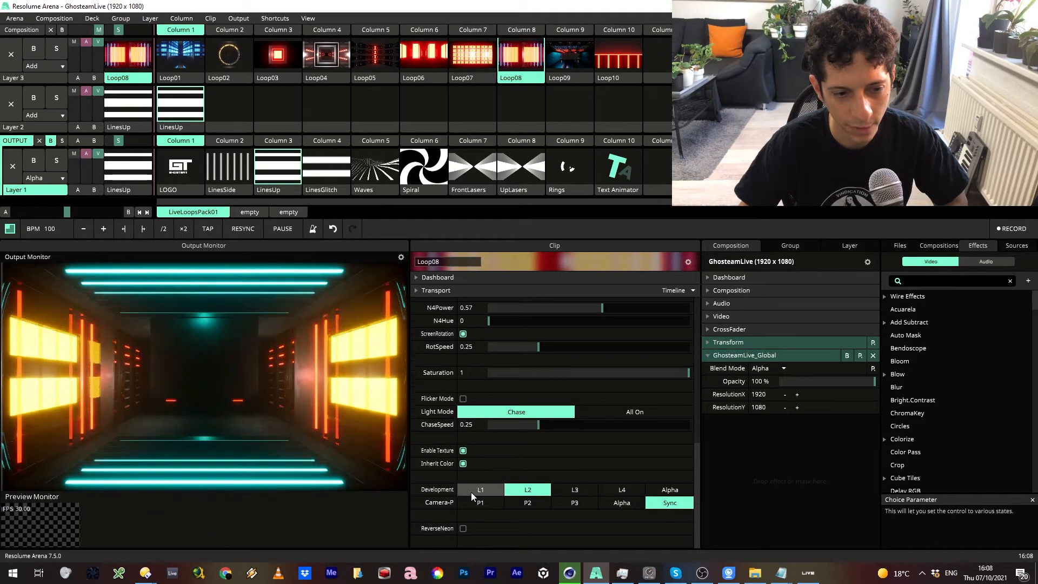
left_click(471, 492)
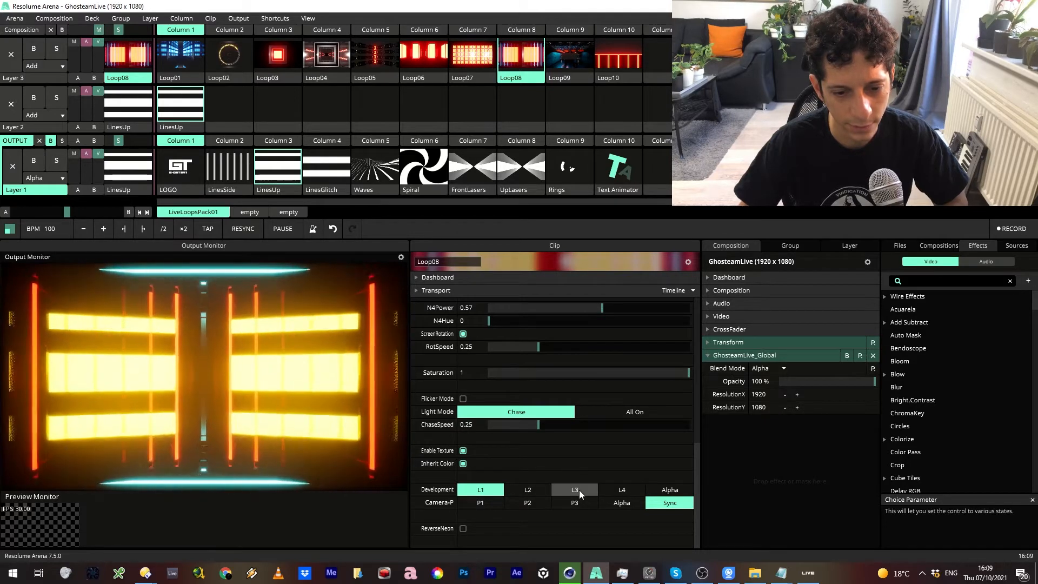
left_click(579, 489)
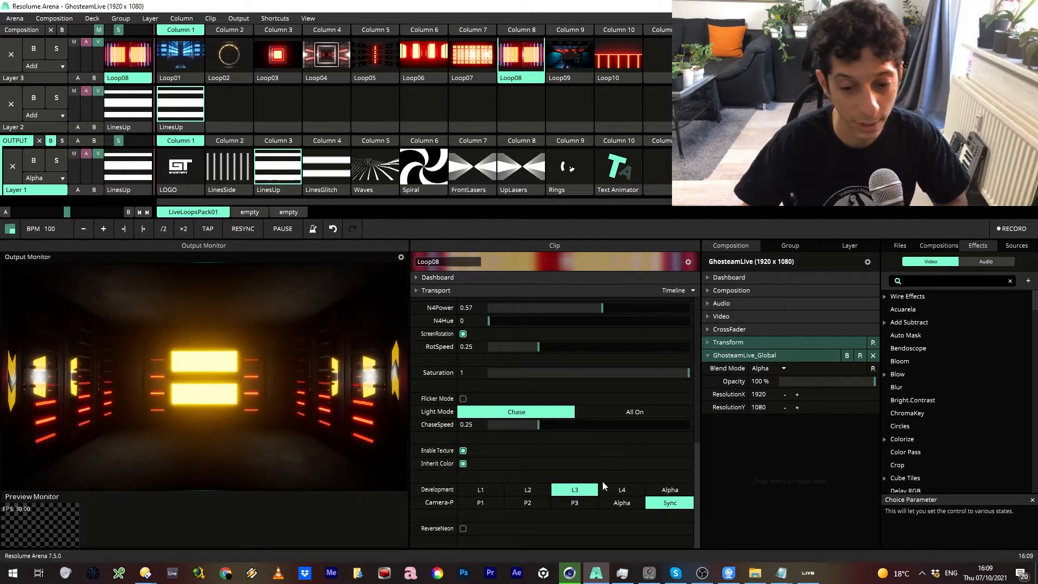
left_click(474, 502)
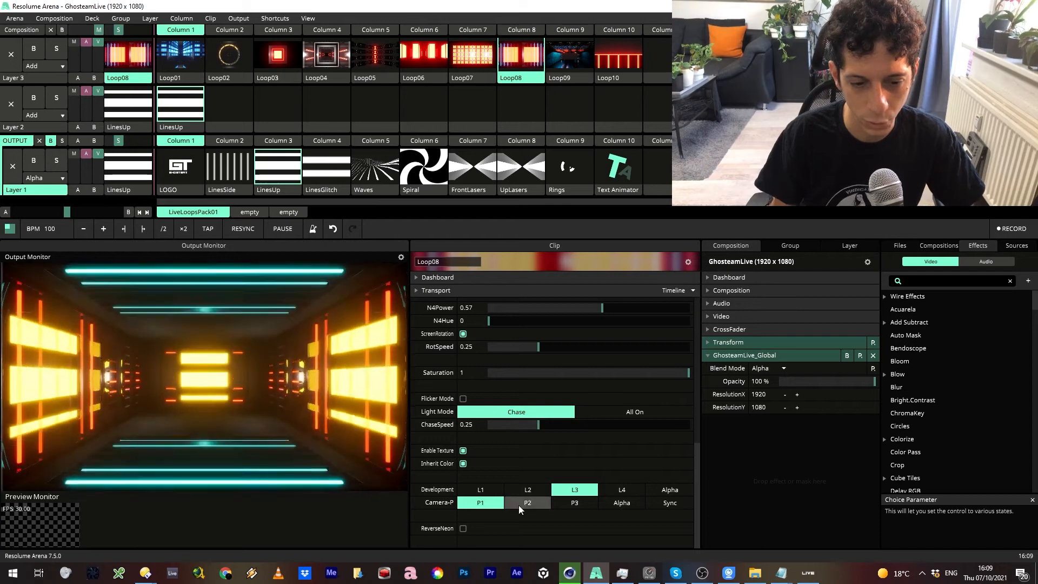
Step: Enable ReverseNeon on Loop08 and set N4Hue to 228.65 and N3Hue to 211.14
left_click(462, 528)
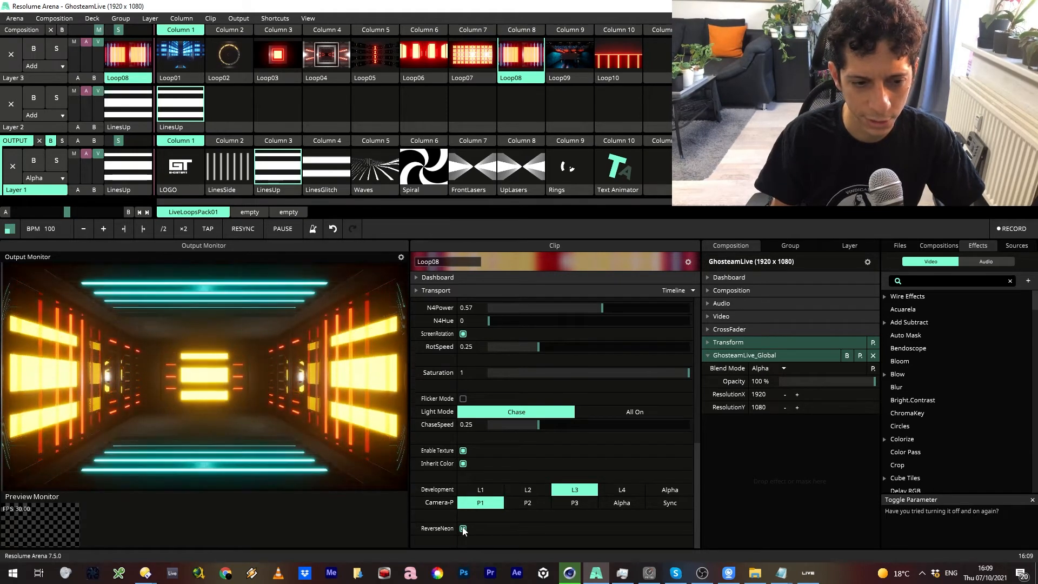
scroll(516, 468, "up", 2)
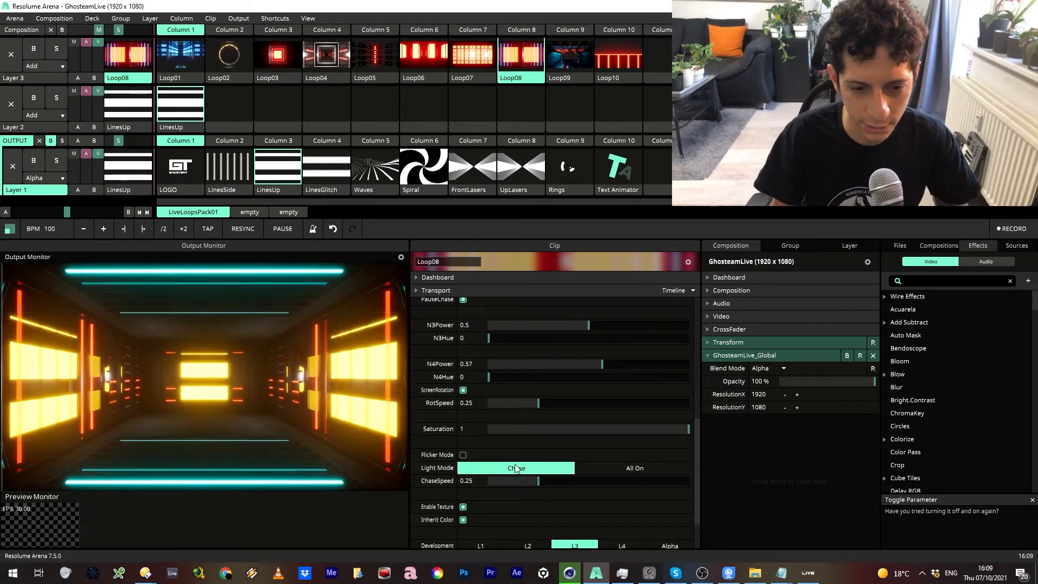
scroll(515, 468, "up", 2)
left_click_drag(512, 436, 592, 437)
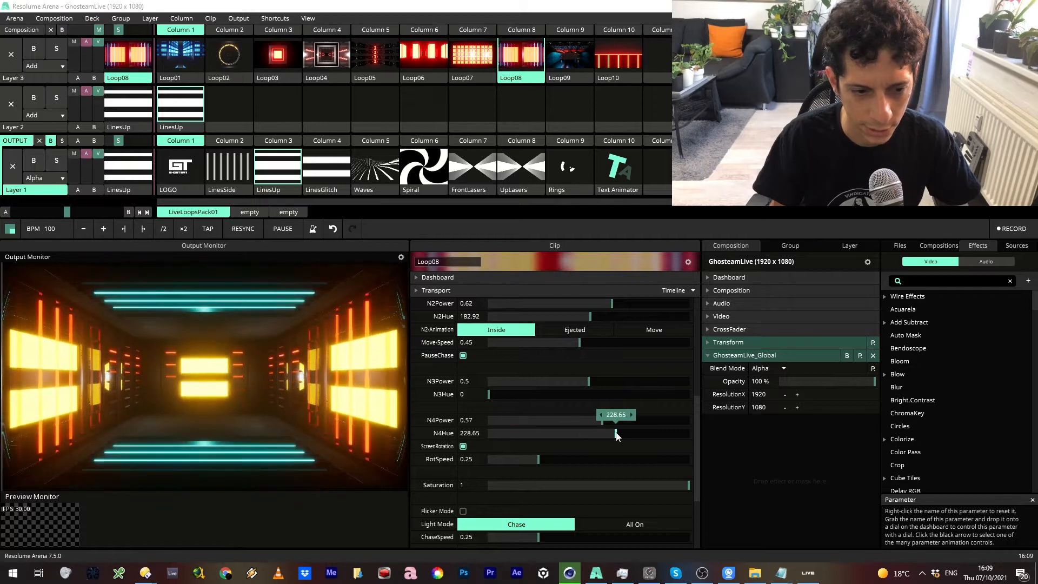
left_click_drag(491, 397, 633, 400)
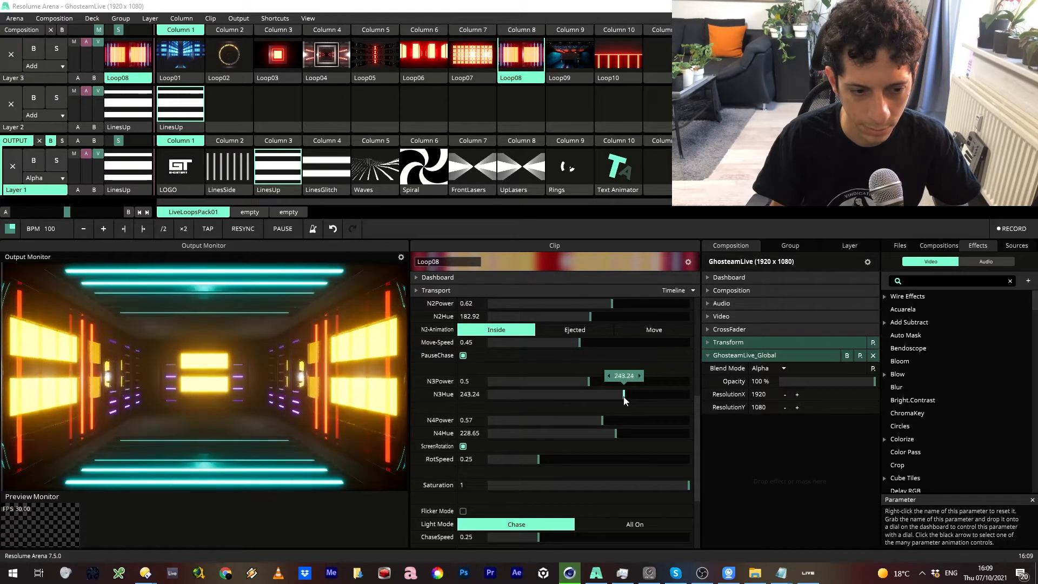
Step: Set Loop08's N1Hue to 211.14 and N2Hue to 231.57
scroll(616, 408, "up", 4)
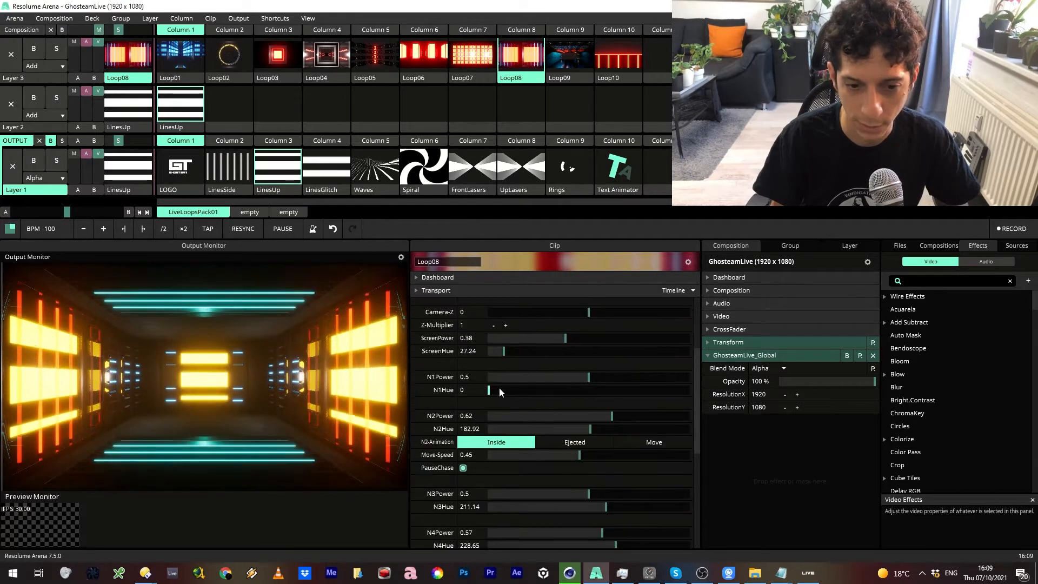
left_click_drag(488, 390, 614, 390)
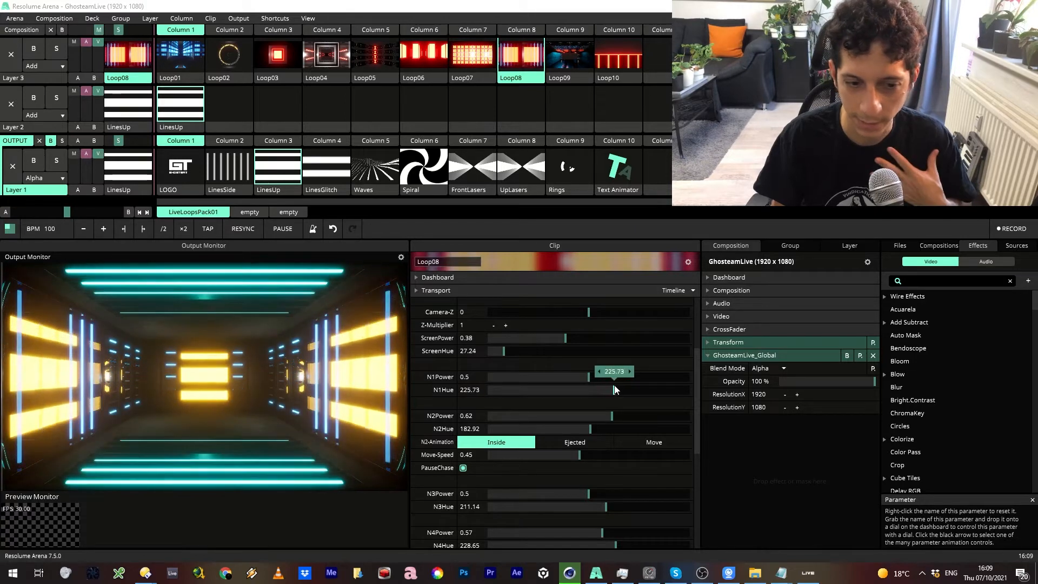
scroll(616, 409, "up", 4)
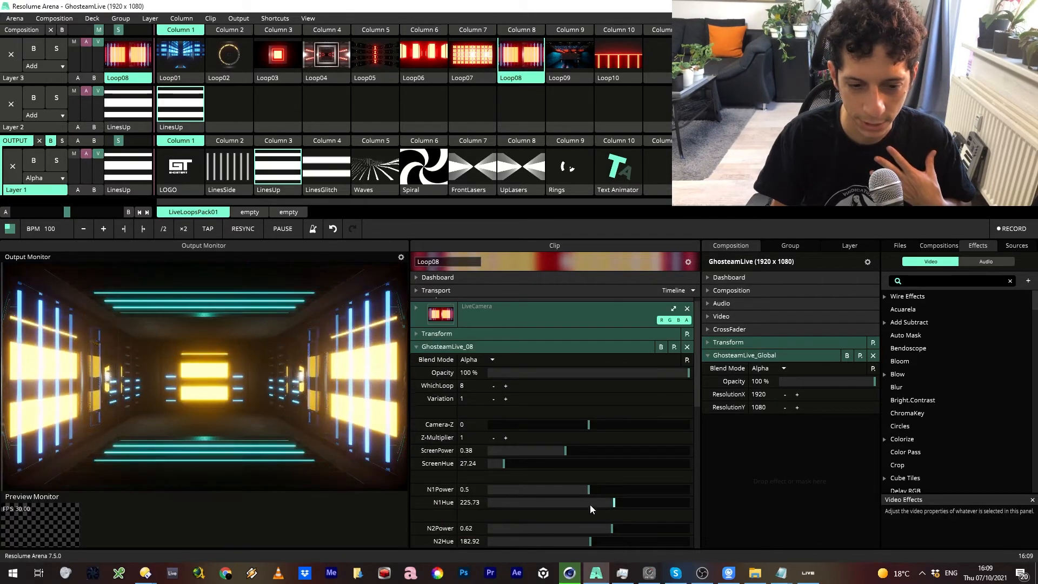
mouse_move(612, 504)
left_mouse_down()
mouse_move(589, 503)
mouse_move(605, 505)
left_mouse_up()
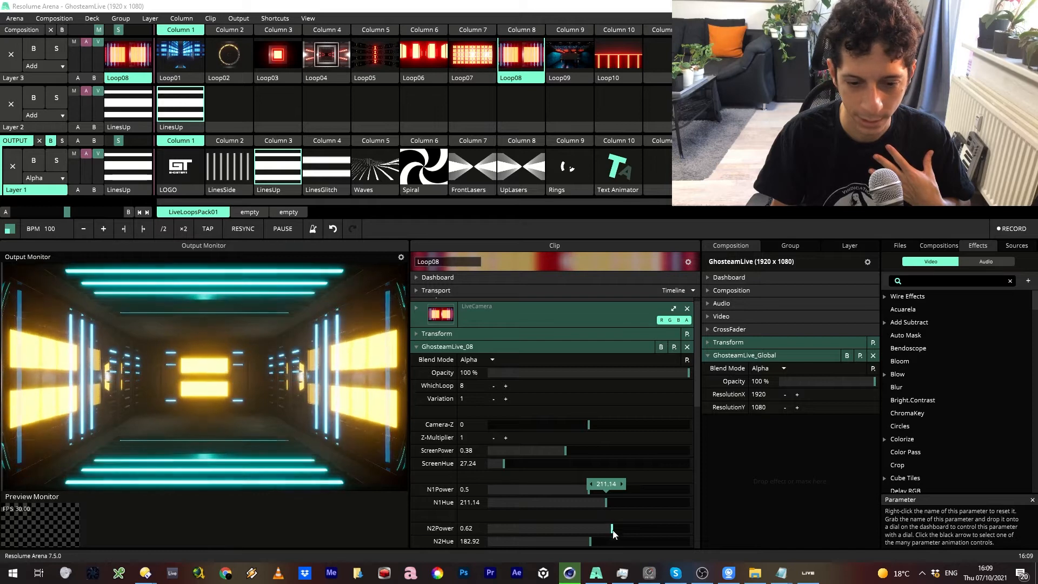
left_click_drag(591, 543, 604, 530)
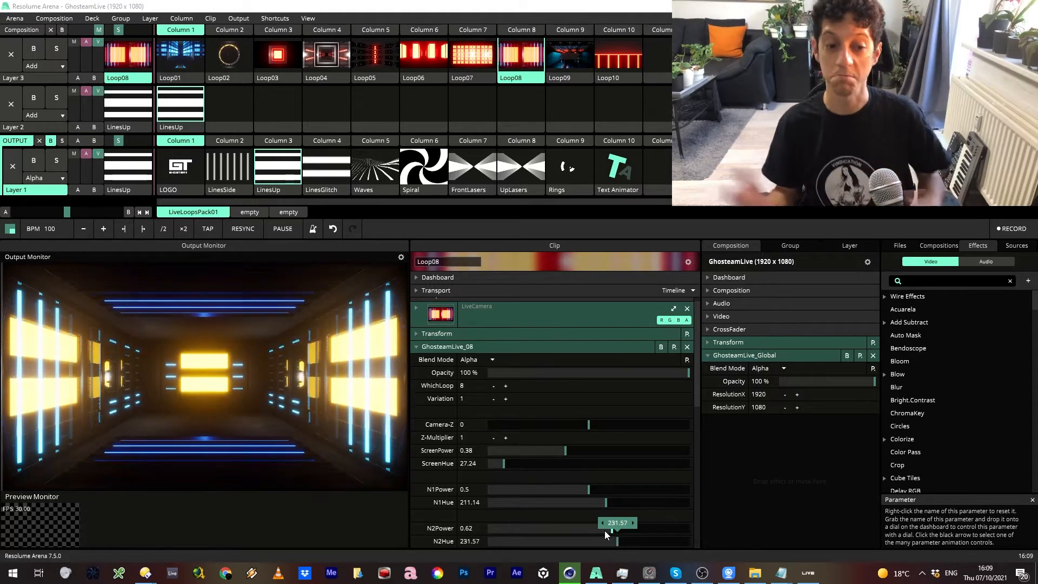
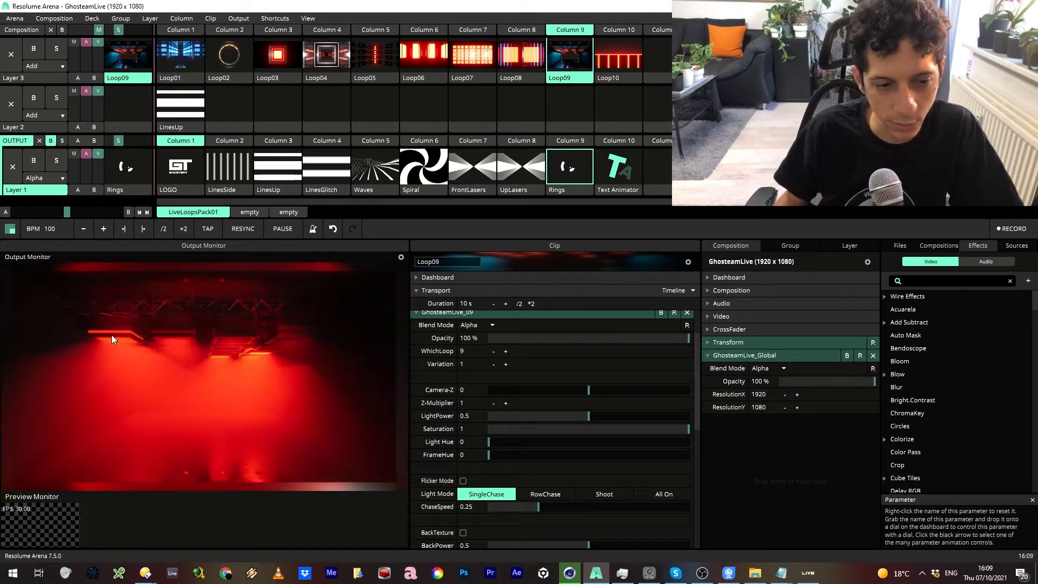
Step: Set Loop09's Light Hue to 173.19 and FrameHue to 34.05, and its Light Mode to RowChase
left_click_drag(489, 441, 508, 454)
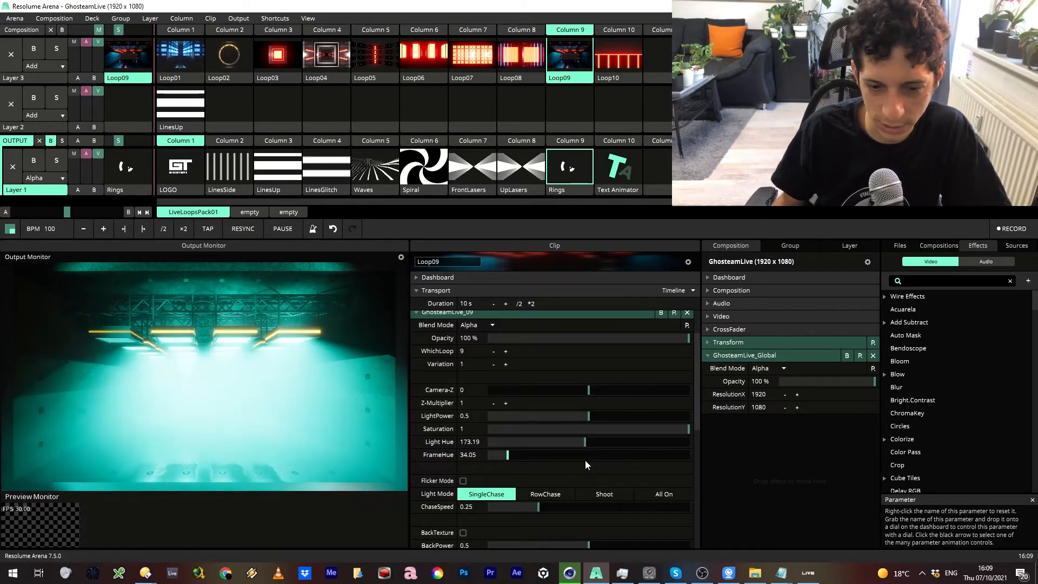
scroll(657, 436, "down", 2)
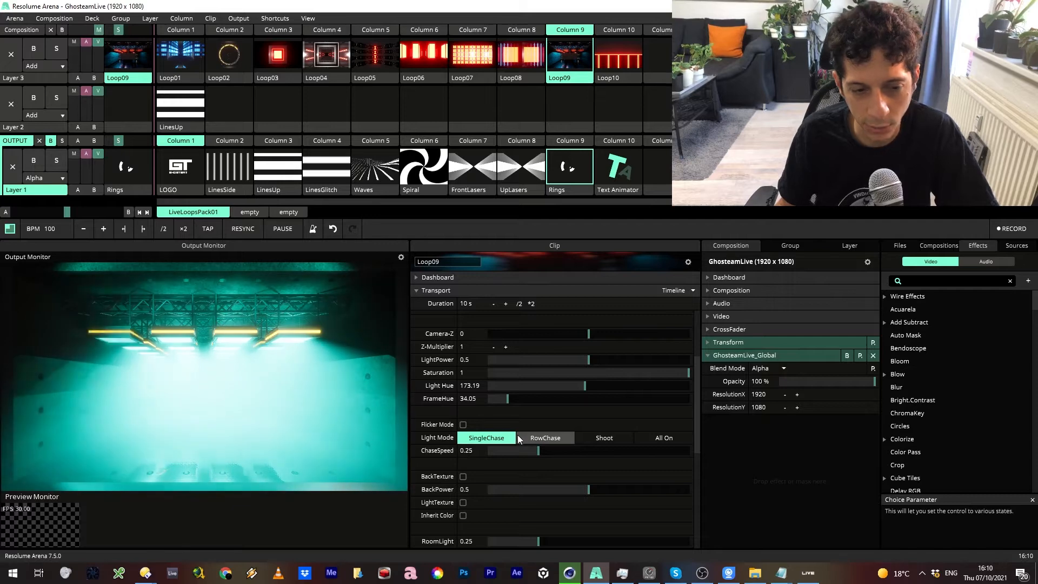
left_click(542, 438)
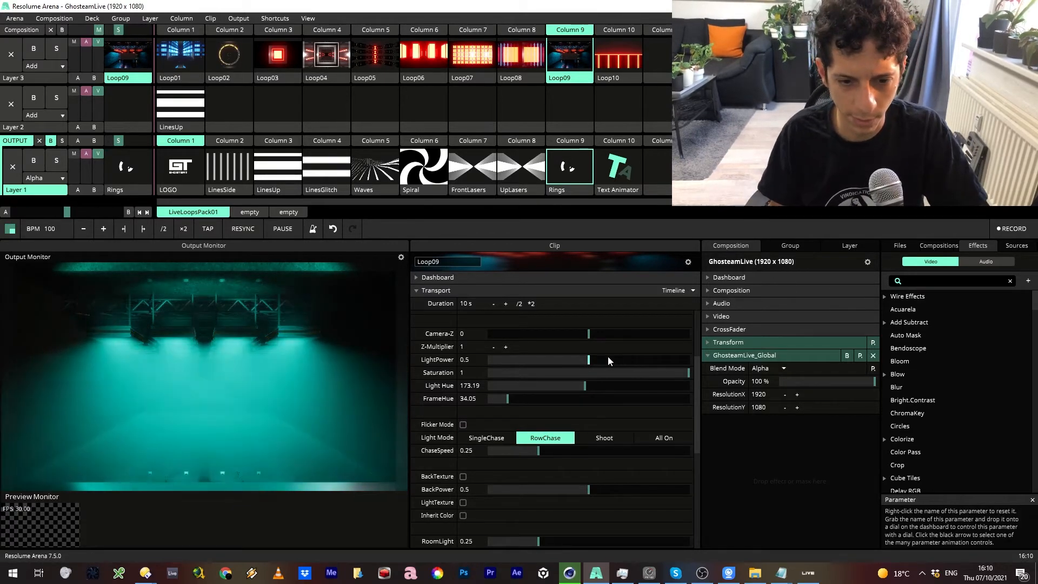
Step: Dim Loop09's LightPower to 0.05, switch Light Mode to Shoot, and raise LightPower to 0.69
mouse_move(585, 360)
left_click_drag(586, 362, 499, 361)
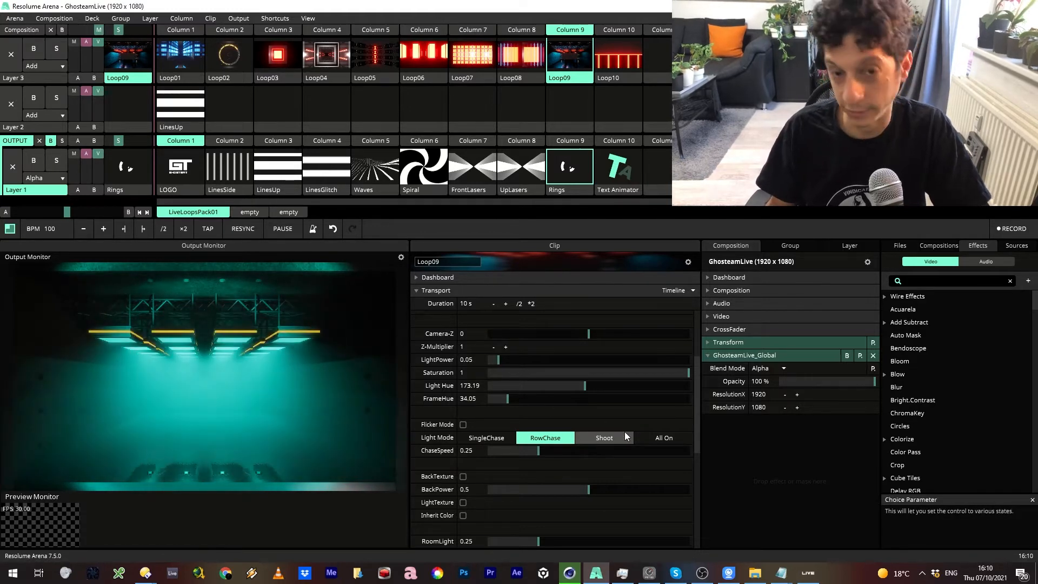
left_click(624, 434)
left_click_drag(499, 361, 560, 362)
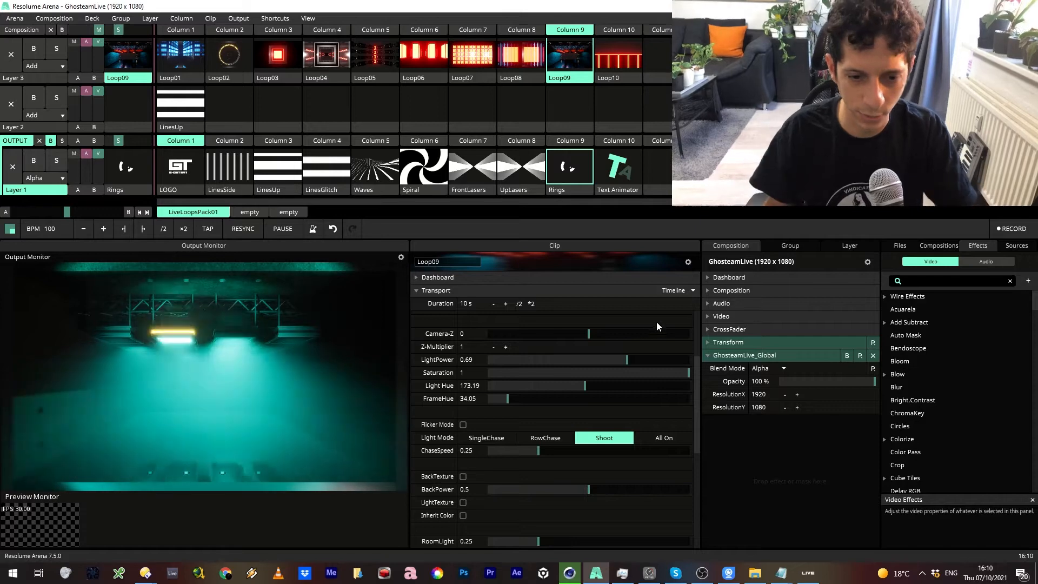
Step: Set Loop09's Light Hue to 18.49 and FrameHue to 205.3, with Light Mode on Shoot
left_click_drag(588, 386, 604, 401)
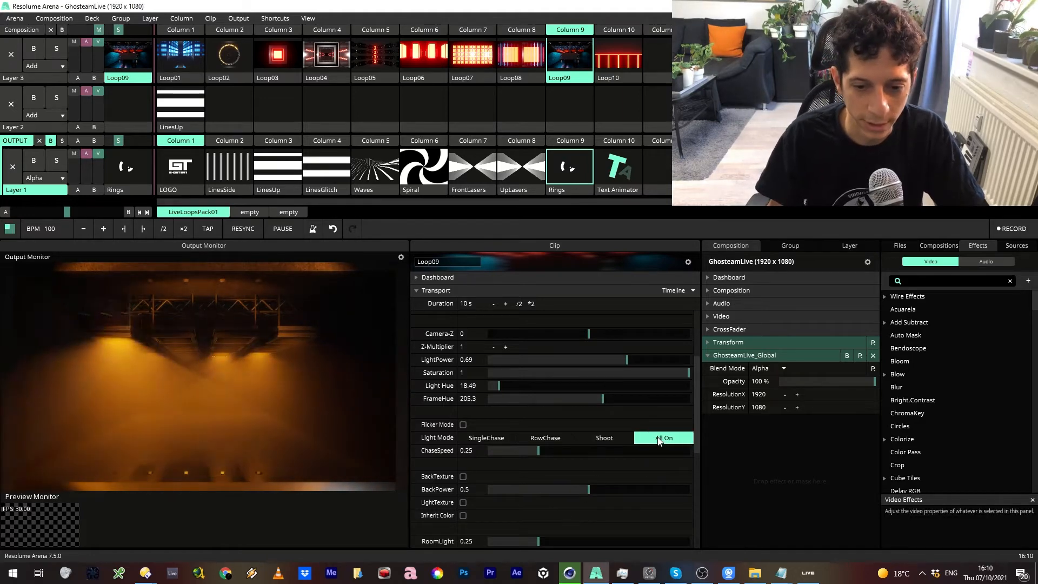
left_click(612, 440)
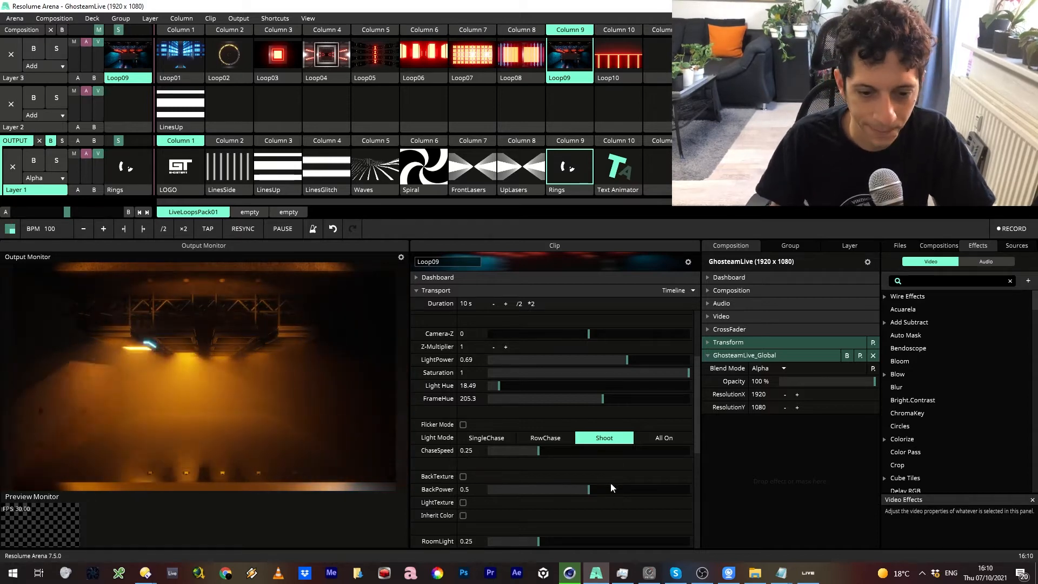
Step: Enable BackTexture on Loop09 and play Layer 1's LOGO, LinesSide and LinesUp clips in turn as its texture source
scroll(583, 494, "down", 2)
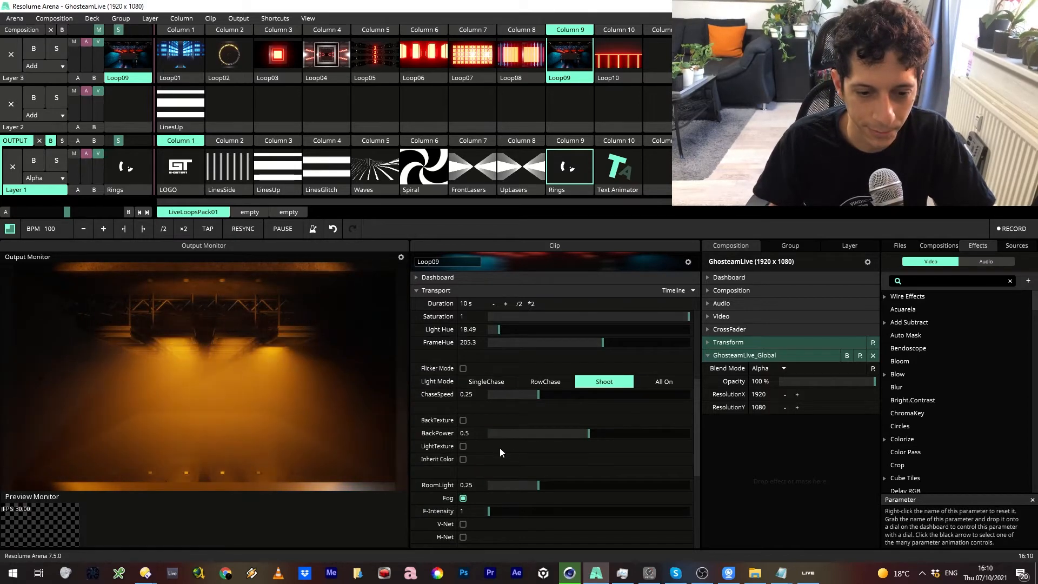
left_click(463, 420)
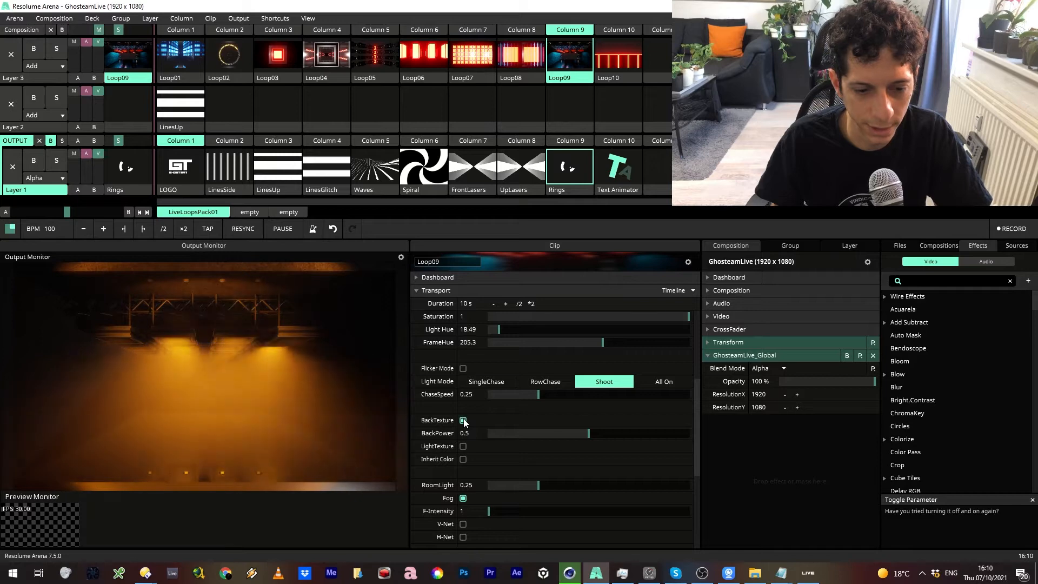
left_click(190, 169)
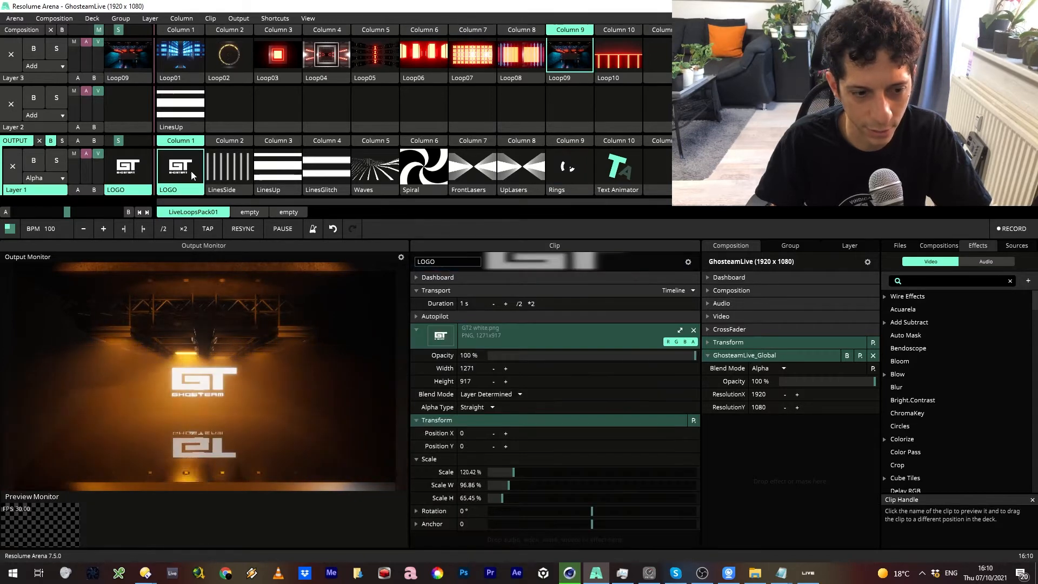
left_click(230, 168)
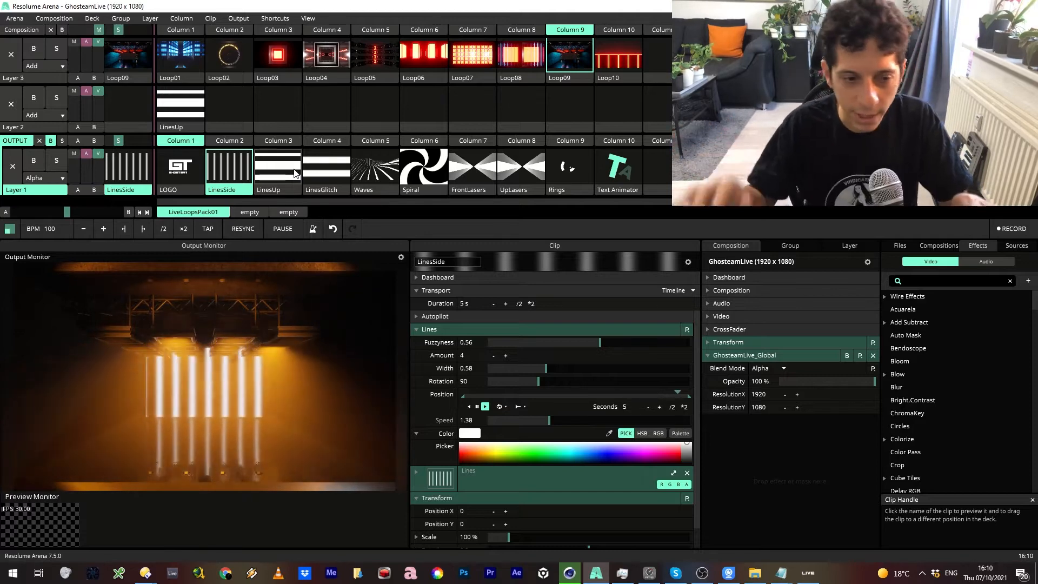
left_click(295, 173)
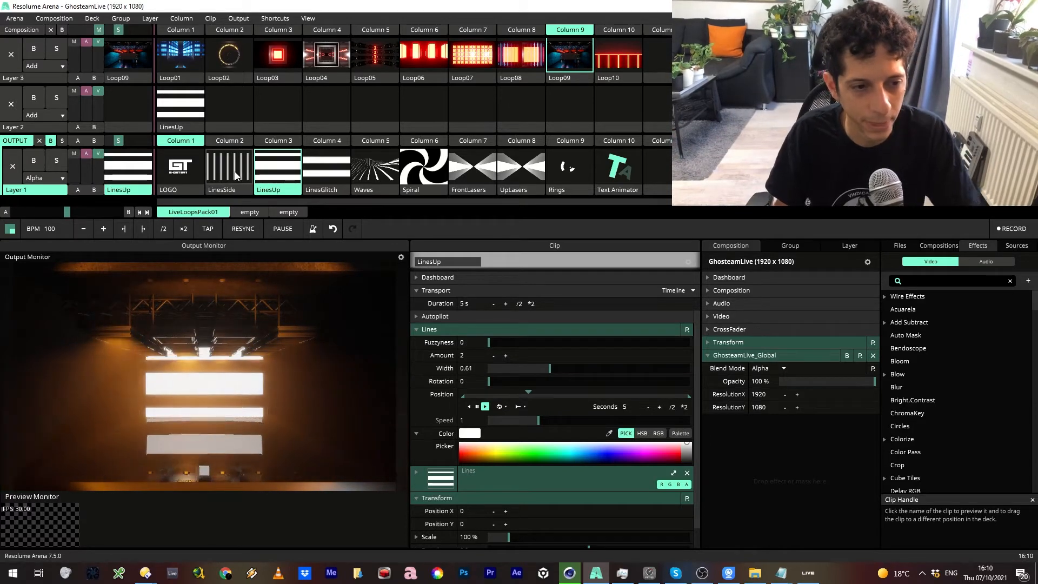
Step: Set Loop09's BackPower to 0.53, switch Inherit Color on and back off, and enable LightTexture
left_click(573, 65)
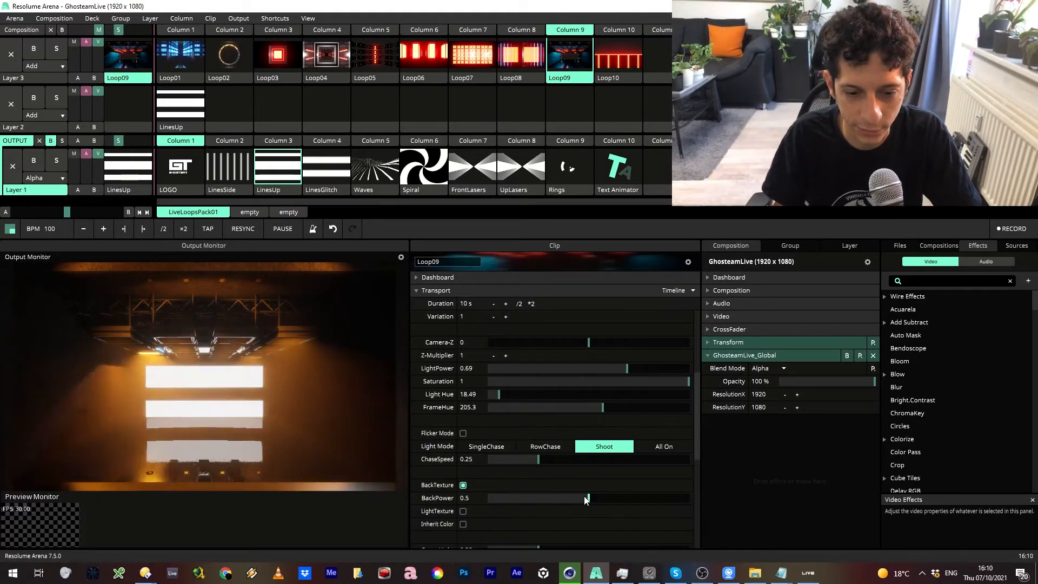
mouse_move(587, 498)
left_mouse_down()
mouse_move(339, 505)
mouse_move(594, 498)
left_mouse_up()
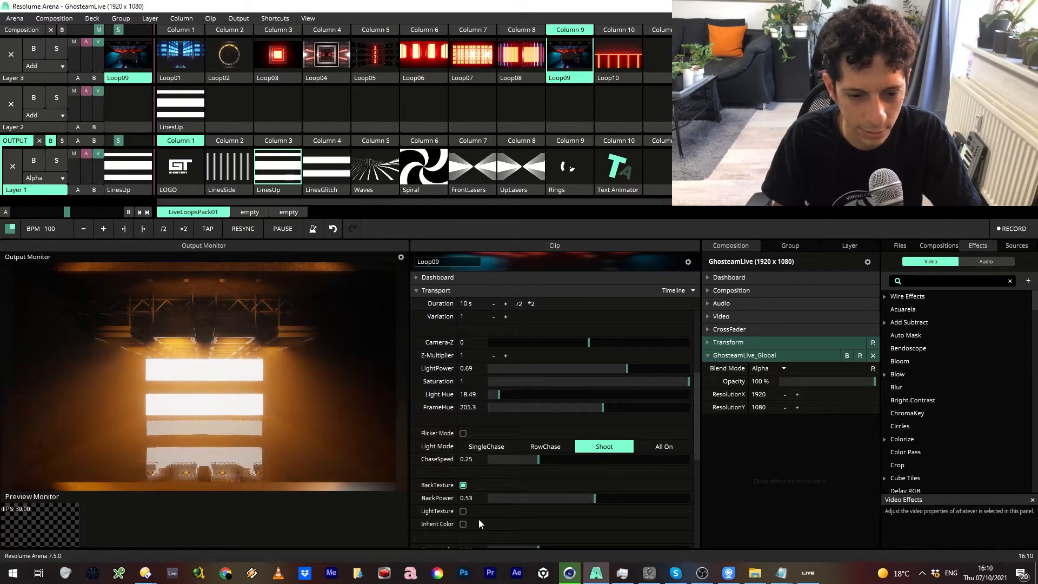
left_click(463, 524)
left_click(463, 524)
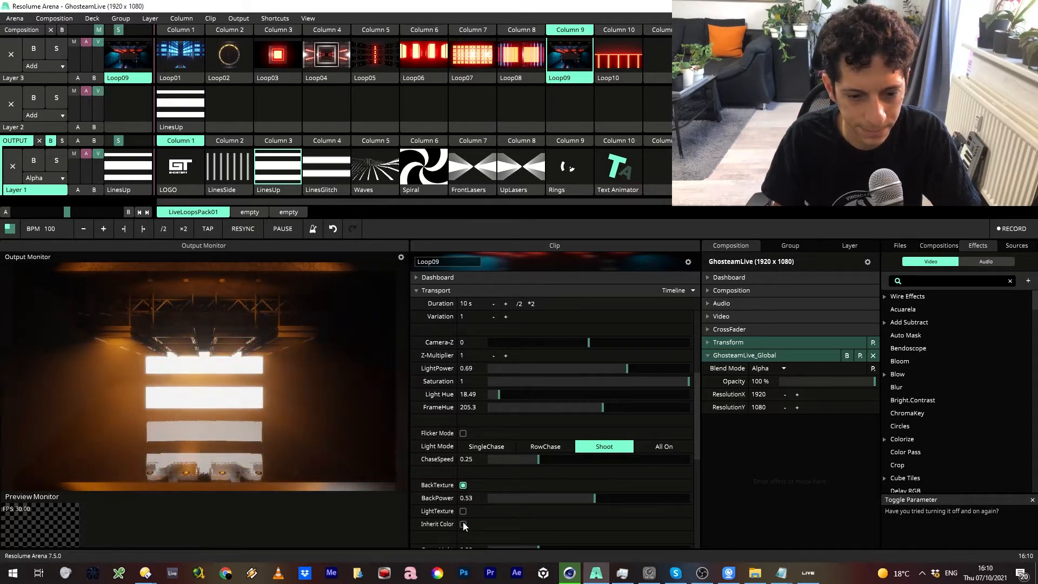
left_click(463, 511)
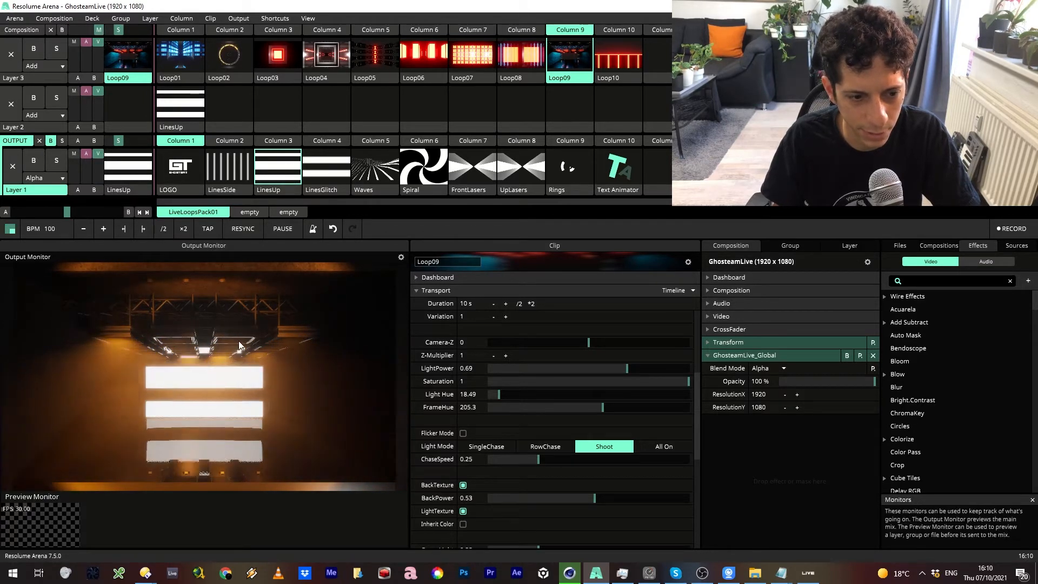
Step: Disable Loop09's BackTexture and lower RoomLight and LightPower to 0
scroll(488, 487, "down", 3)
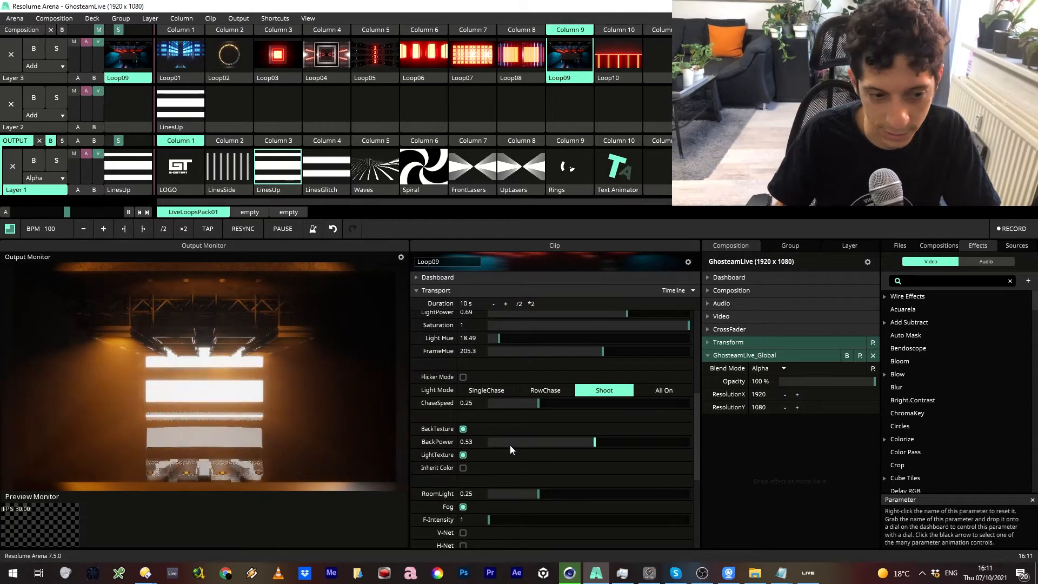
left_click(463, 429)
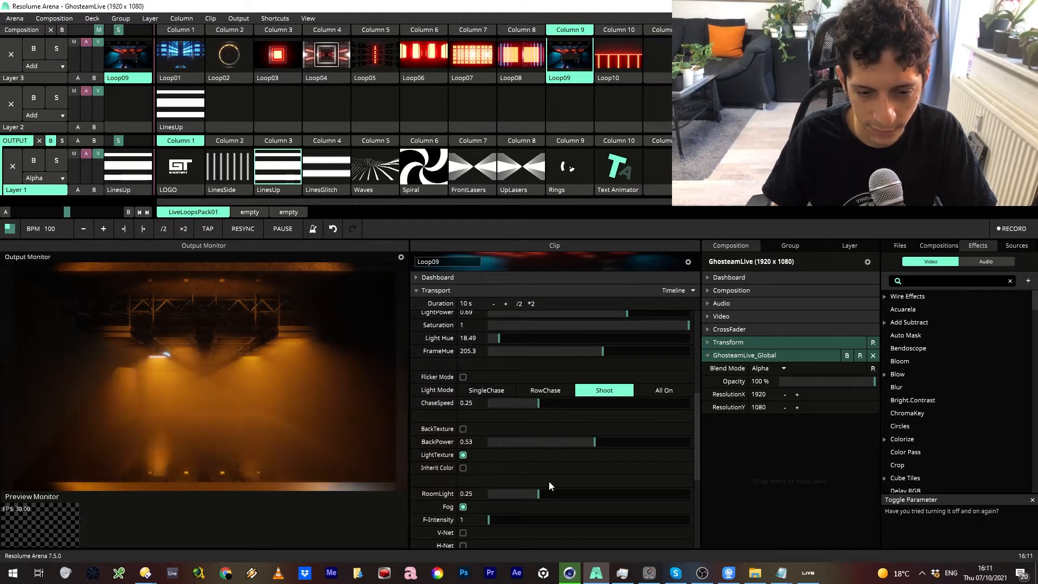
left_click_drag(542, 494, 1031, 472)
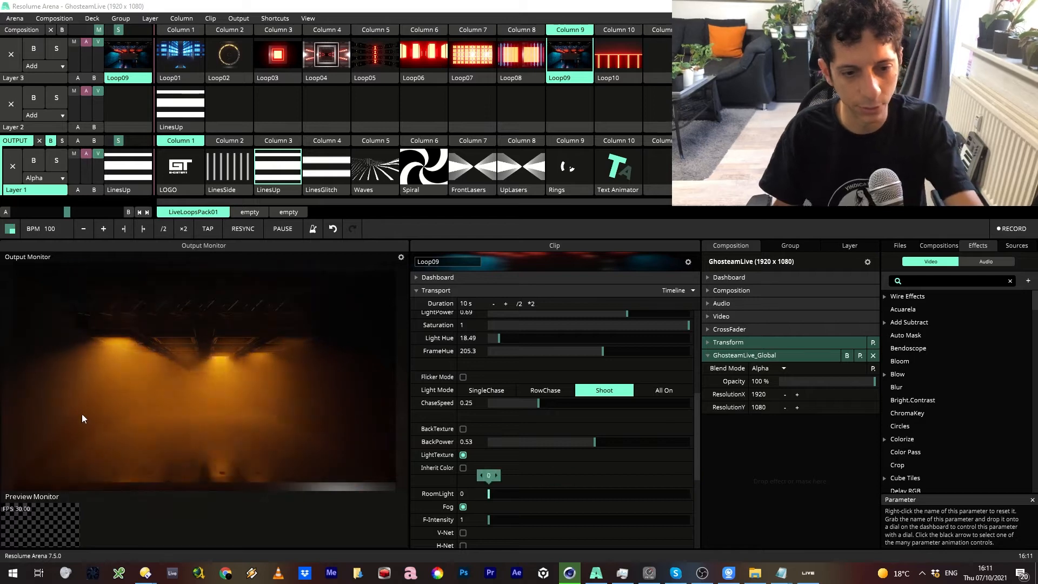
scroll(590, 342, "up", 2)
left_click_drag(626, 369, 486, 370)
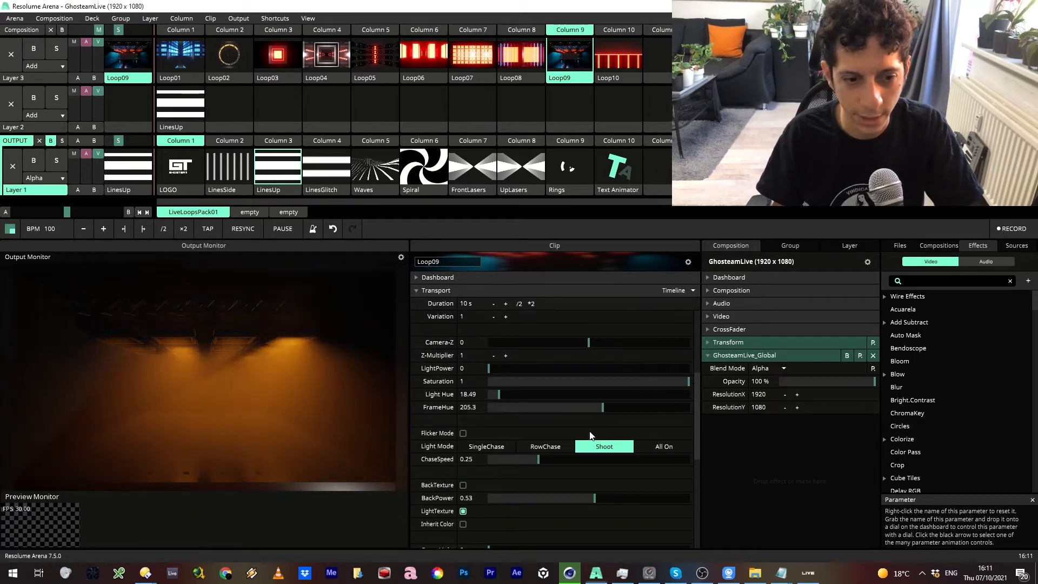
Step: Raise Loop09's RoomLight to 0.36 and switch Fog off and back on
scroll(524, 427, "down", 2)
left_click_drag(489, 494, 559, 476)
left_click(462, 507)
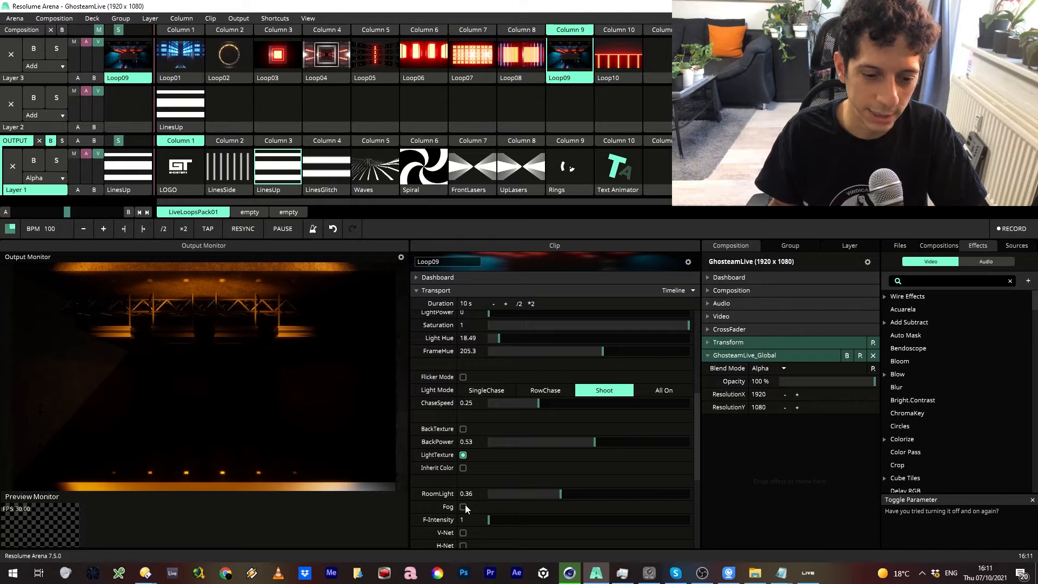
left_click(464, 507)
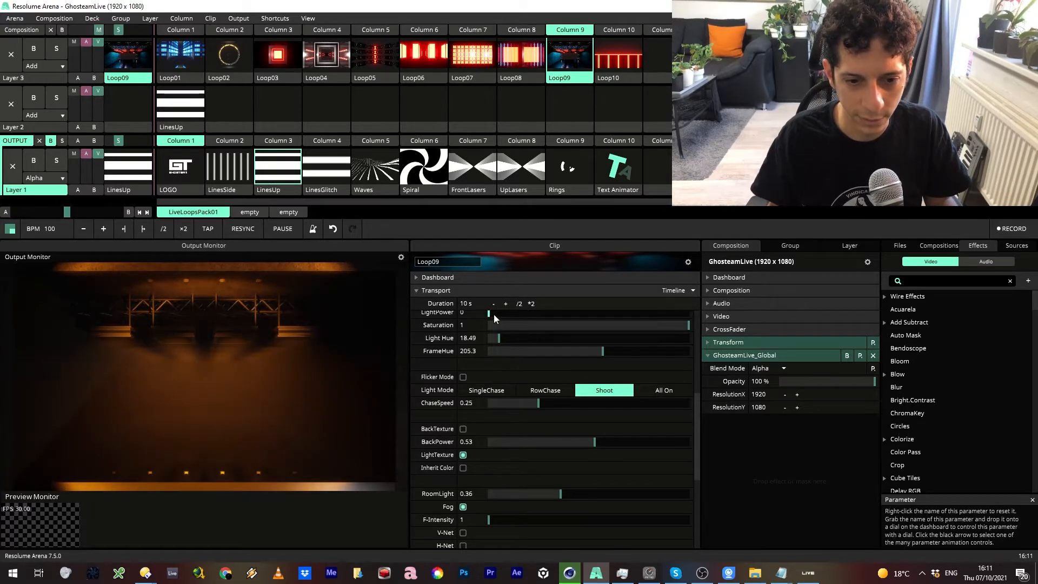
Step: Raise Loop09's LightPower to 0.54 and compare the lit scene with Fog off and on
left_click_drag(494, 314, 596, 313)
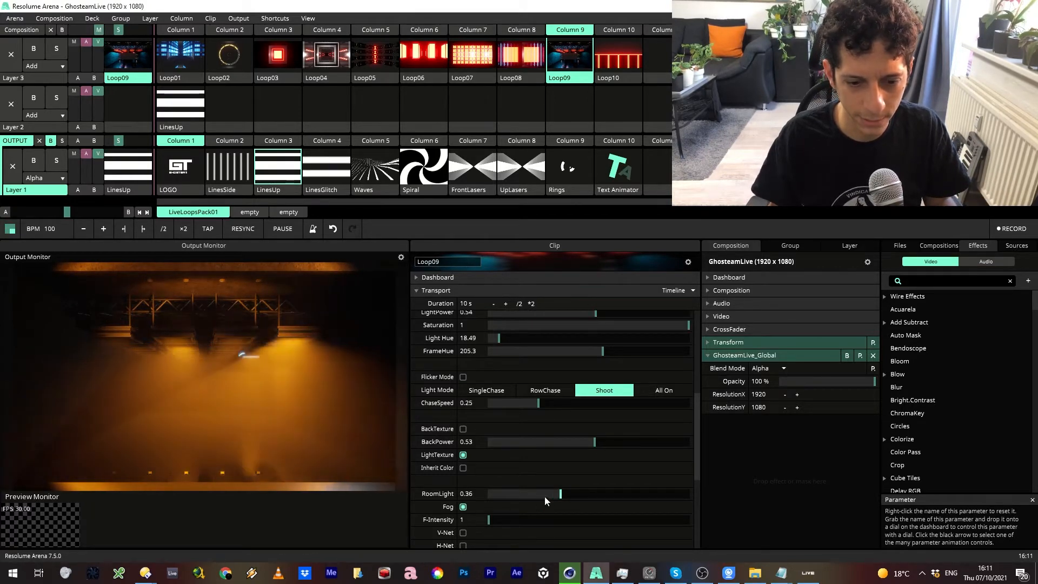
left_click(462, 505)
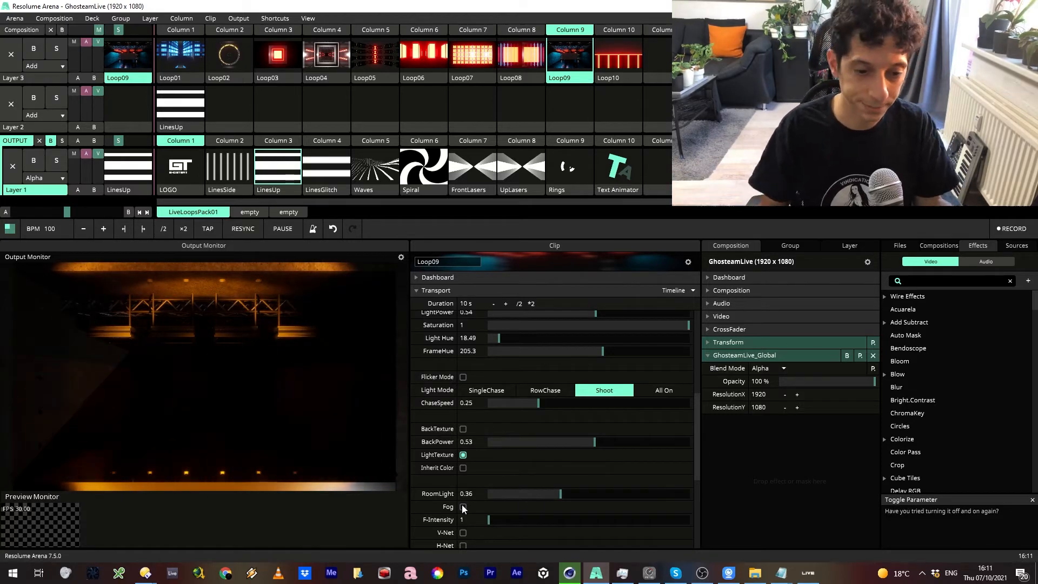
left_click(462, 506)
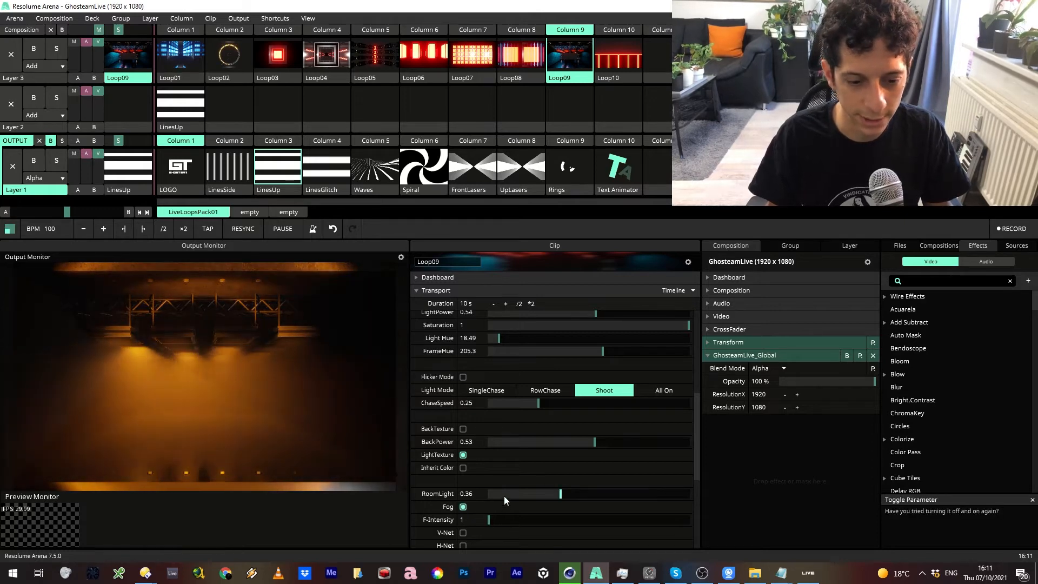
Step: Switch Loop09's V-Net and H-Net on to preview the grids, and switch both off again
scroll(504, 495, "down", 2)
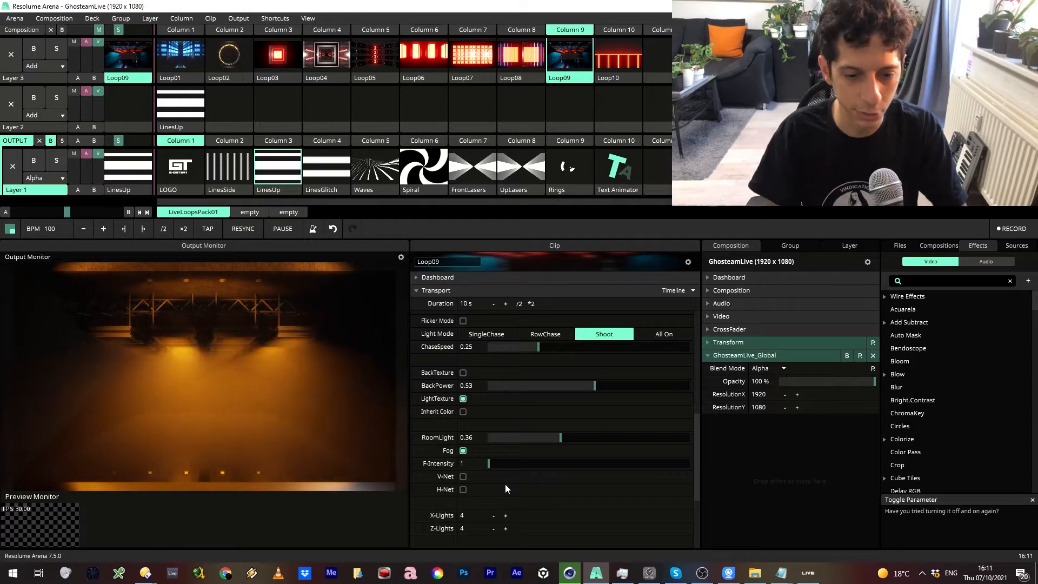
left_click(463, 477)
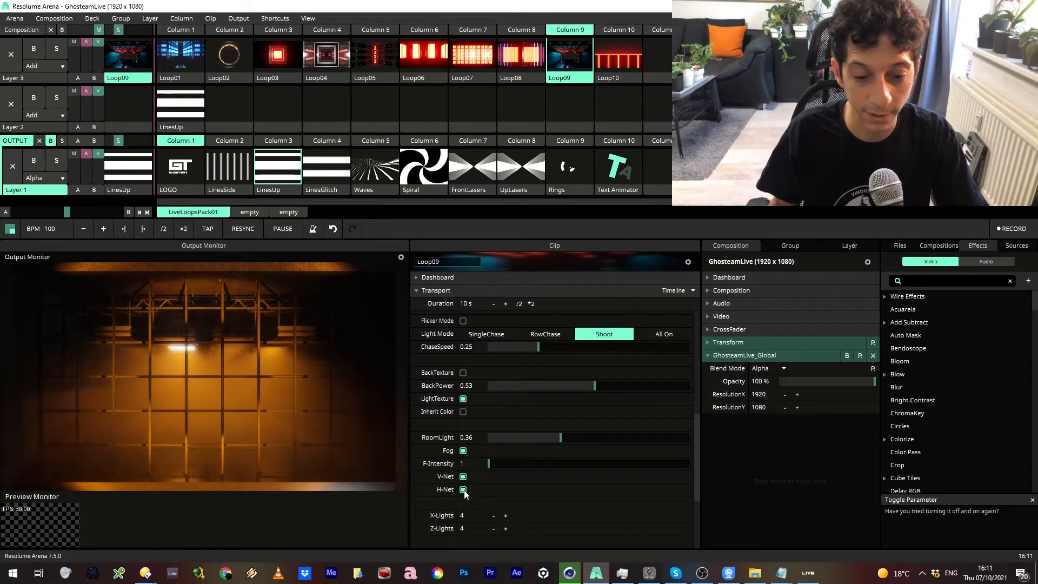
left_click(463, 489)
scroll(515, 462, "down", 2)
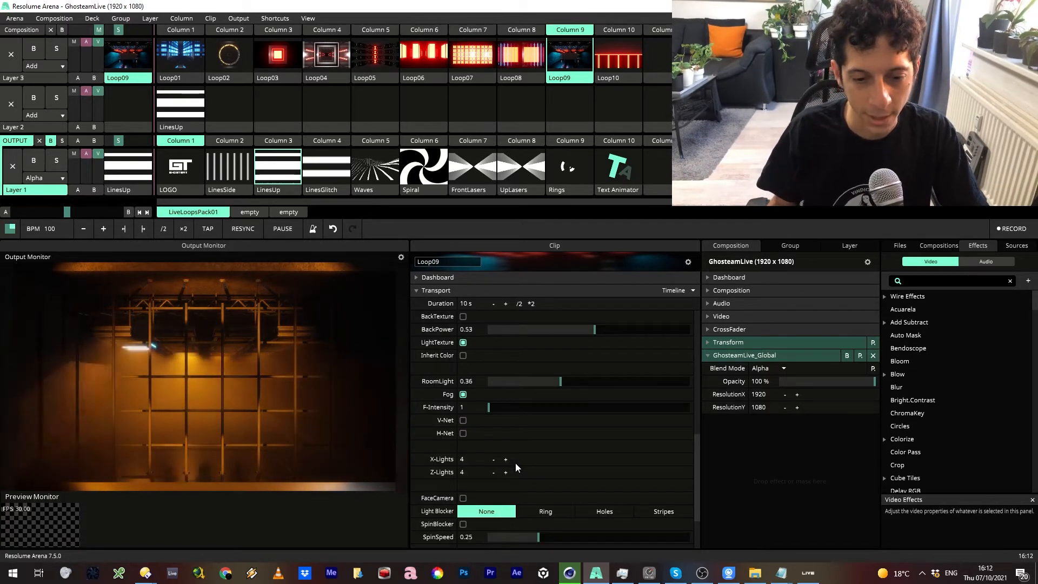
Step: Set Loop09's Light Mode to SingleChase and reduce LightPower to dim the lights
scroll(588, 465, "up", 4)
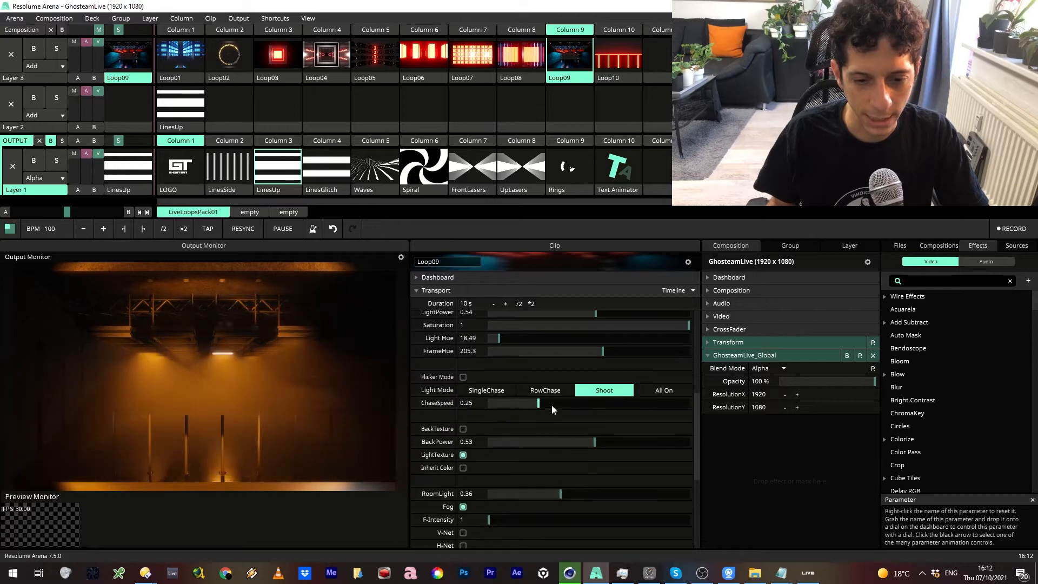
left_click(489, 390)
scroll(547, 439, "down", 2)
scroll(568, 401, "up", 2)
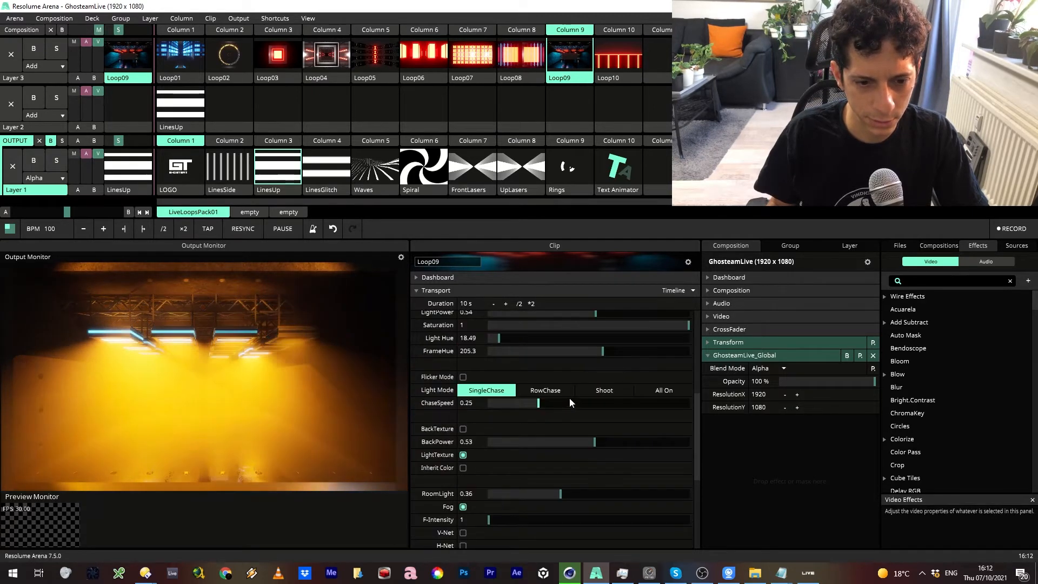
scroll(535, 362, "up", 2)
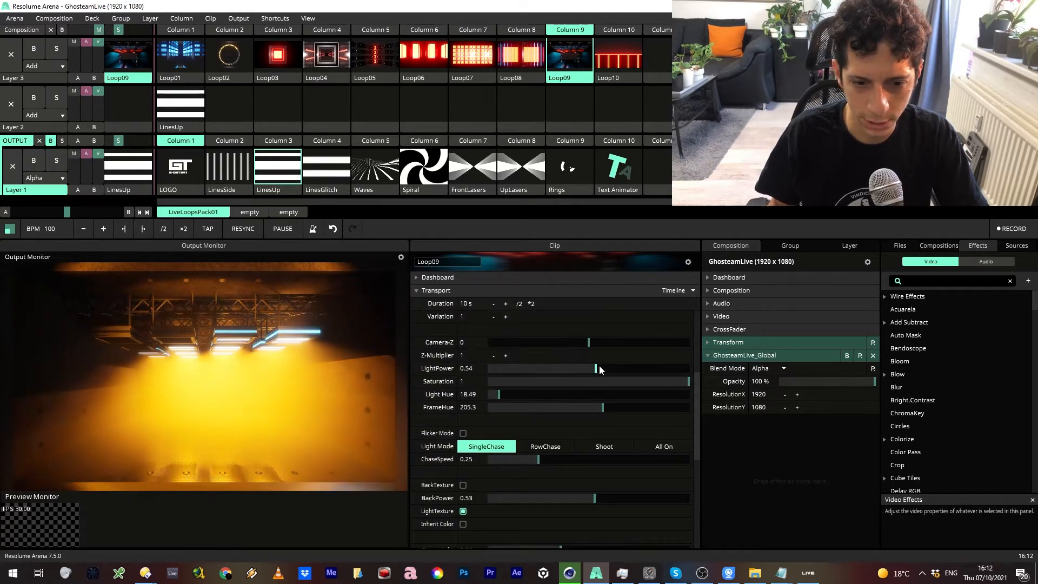
left_click_drag(596, 368, 512, 369)
Step: Reduce Loop09's X-Lights to 2 in single steps and bring it back up to 4
scroll(579, 475, "down", 4)
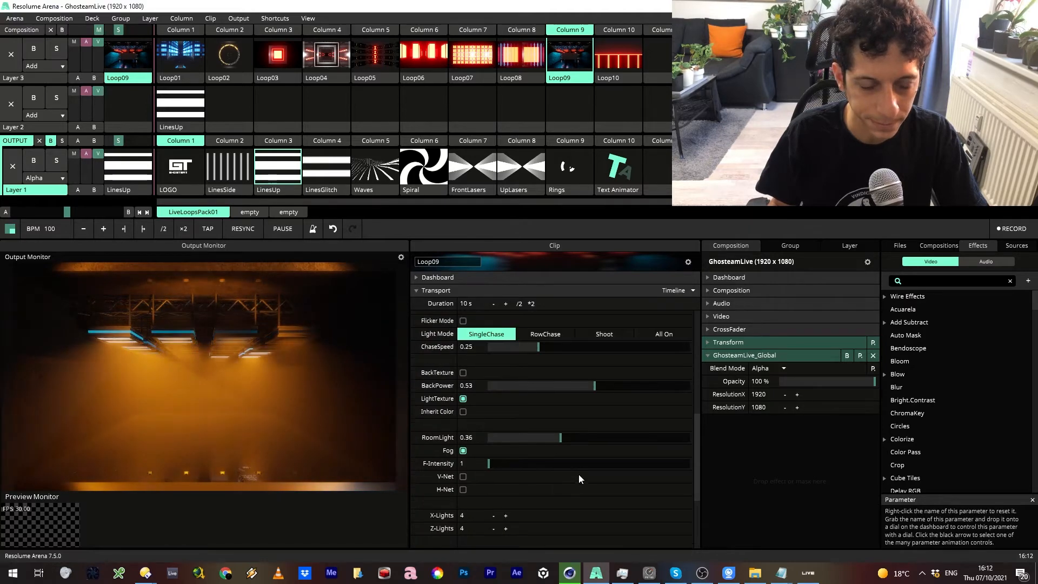
scroll(485, 478, "down", 2)
left_click(496, 460)
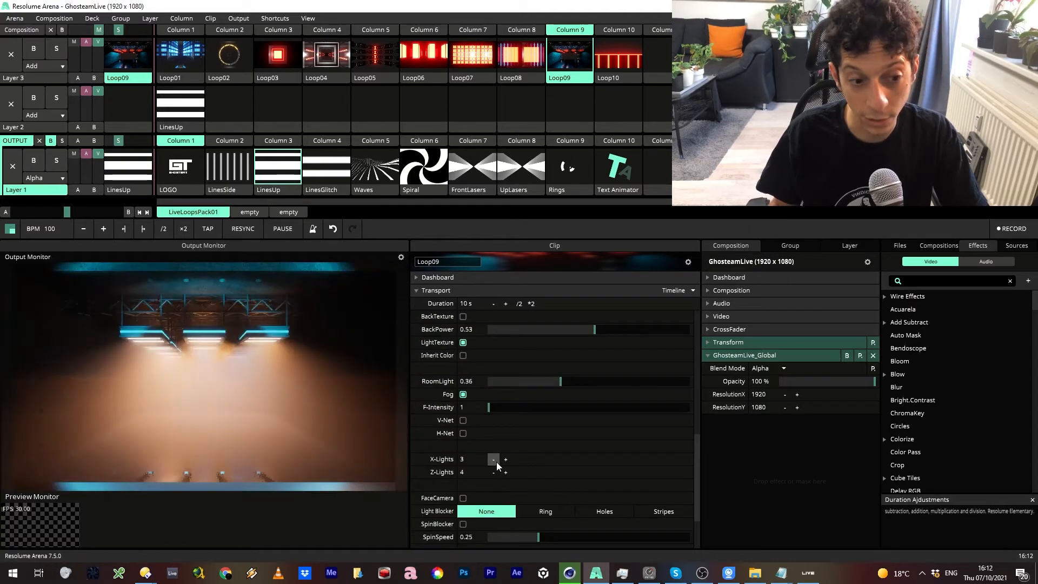
left_click(495, 460)
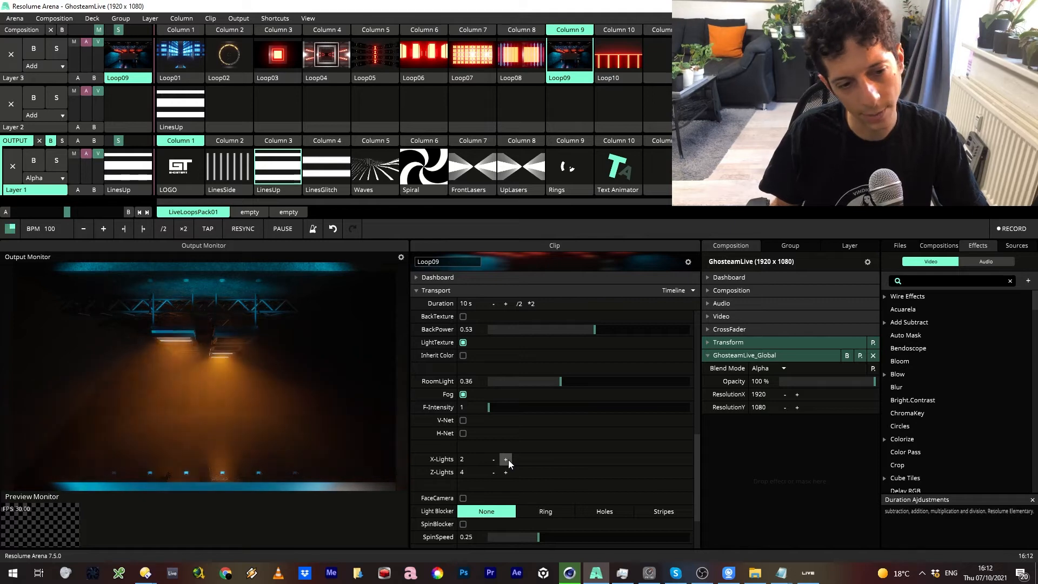
left_click(508, 460)
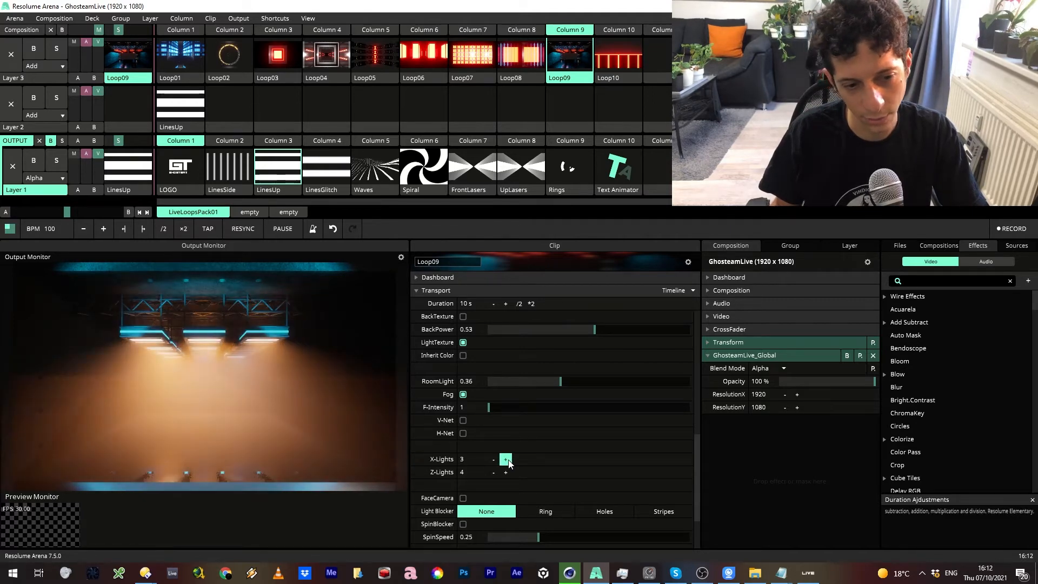
left_click(508, 460)
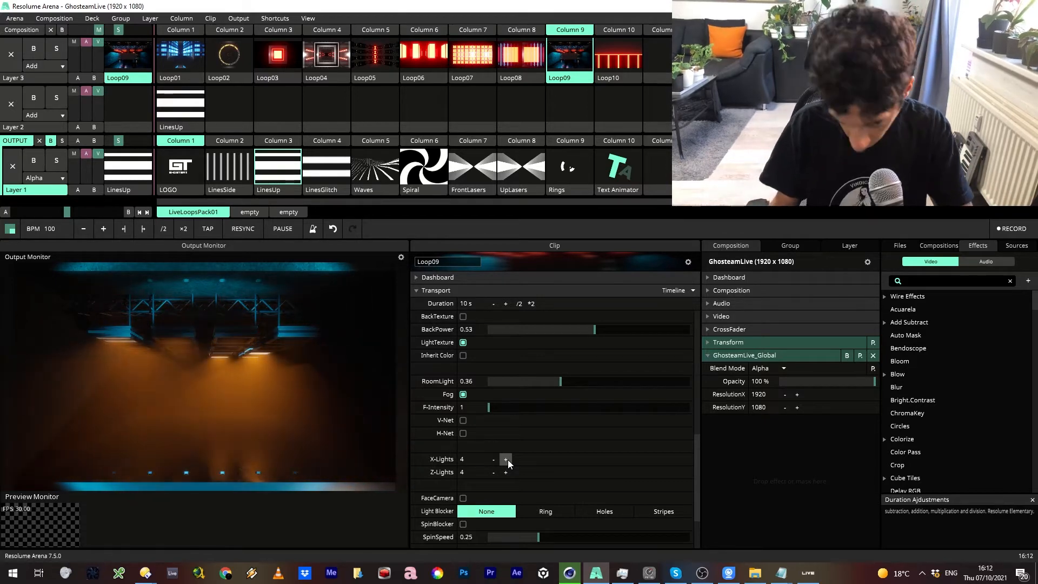
Step: Try the Ring and Holes options of Loop09's Light Blocker and set it to Stripes
scroll(508, 460, "down", 3)
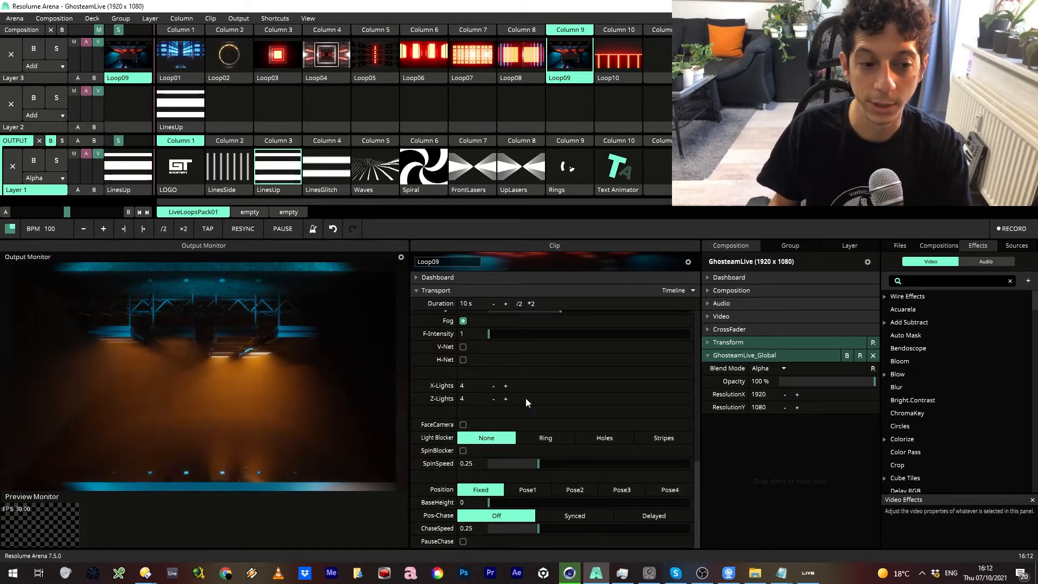
left_click(551, 439)
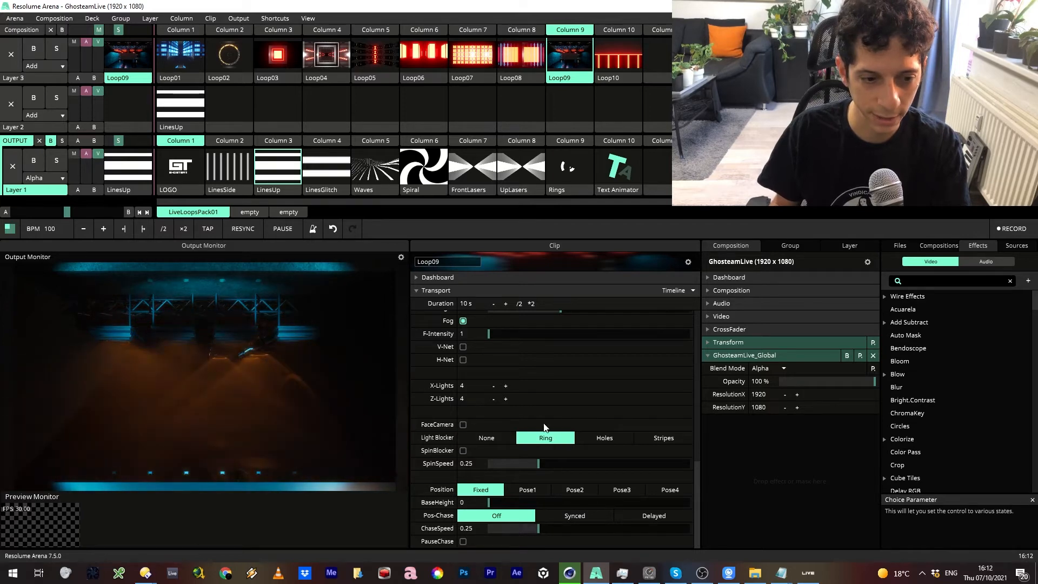
left_click(625, 437)
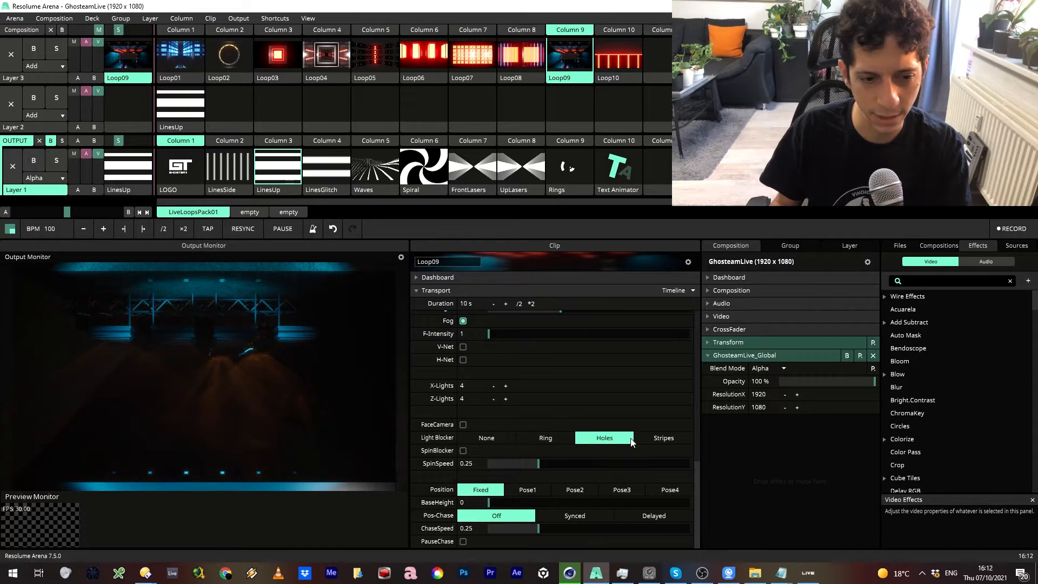
left_click(661, 439)
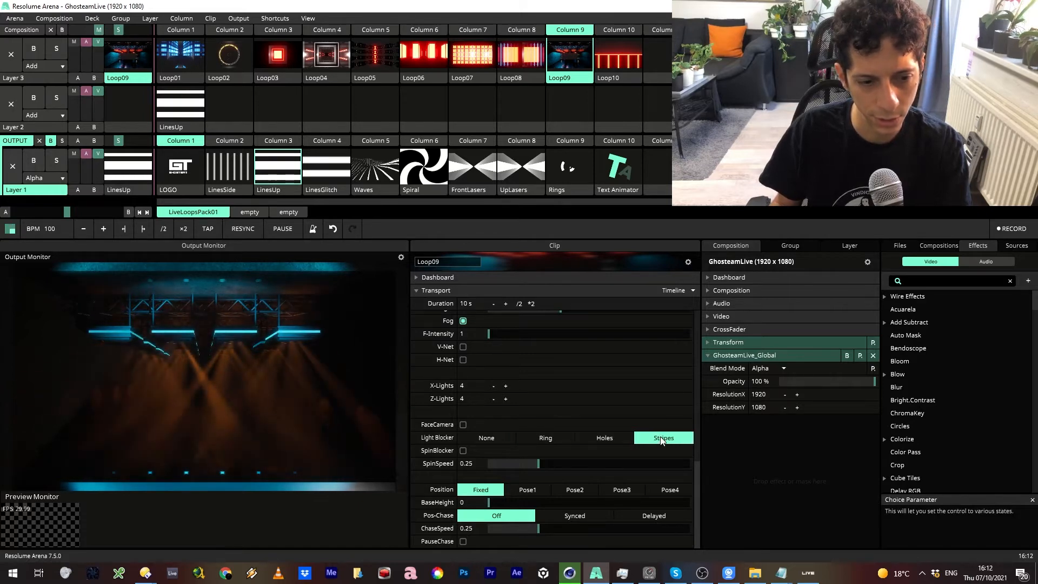
Step: Try the Ring, None and Holes options of Loop09's Light Blocker, test its F-Intensity, and return the blocker to Stripes
left_click(543, 439)
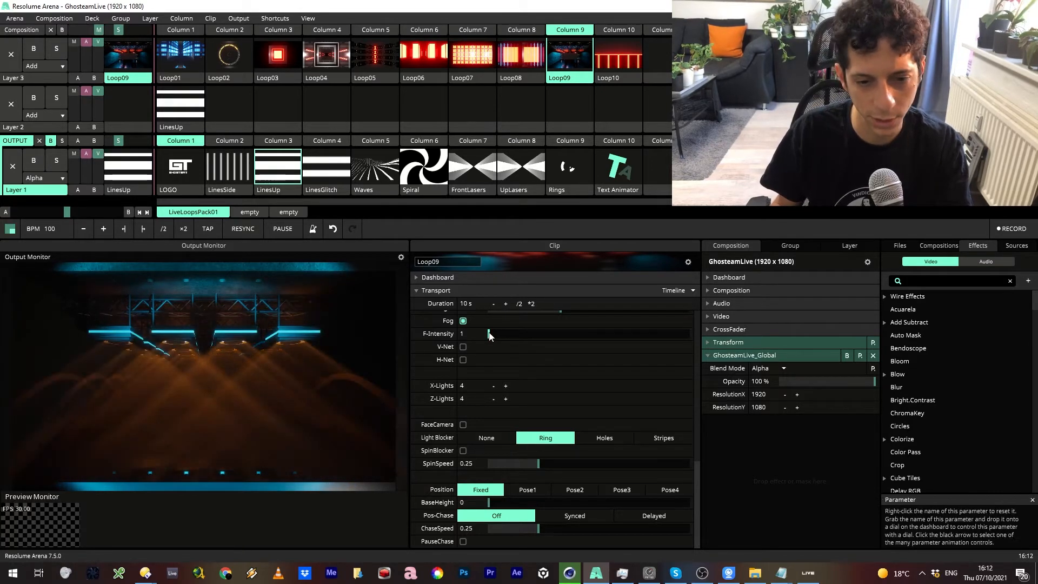
mouse_move(489, 334)
left_mouse_down()
mouse_move(691, 334)
mouse_move(477, 319)
left_mouse_up()
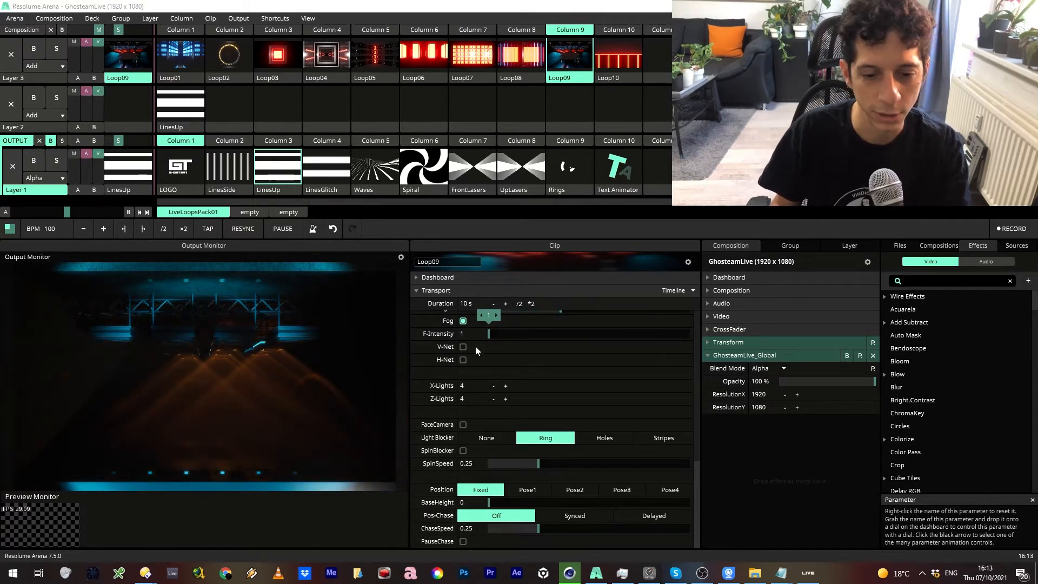
left_click(502, 437)
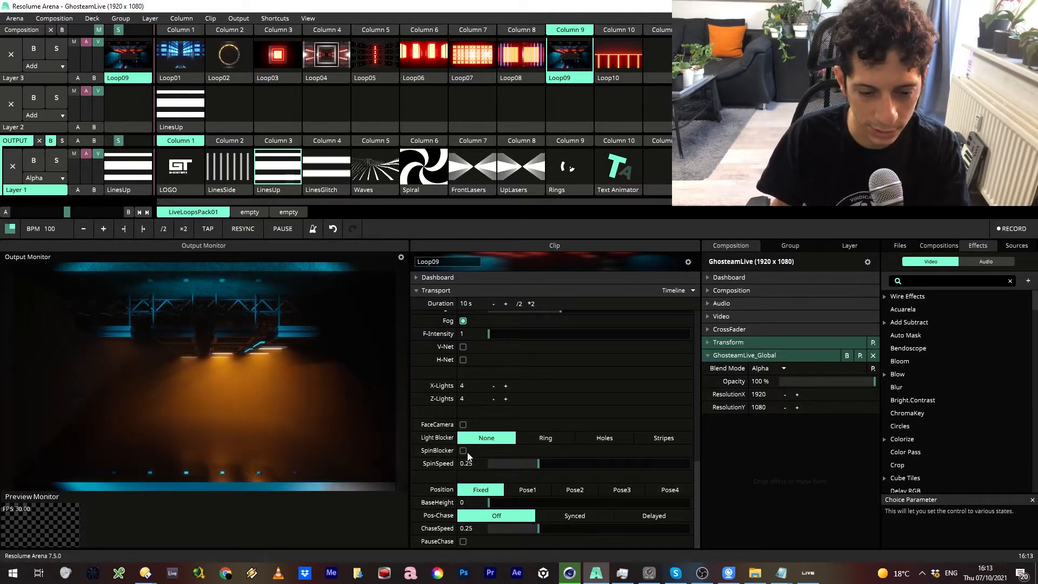
left_click(604, 438)
left_click(646, 439)
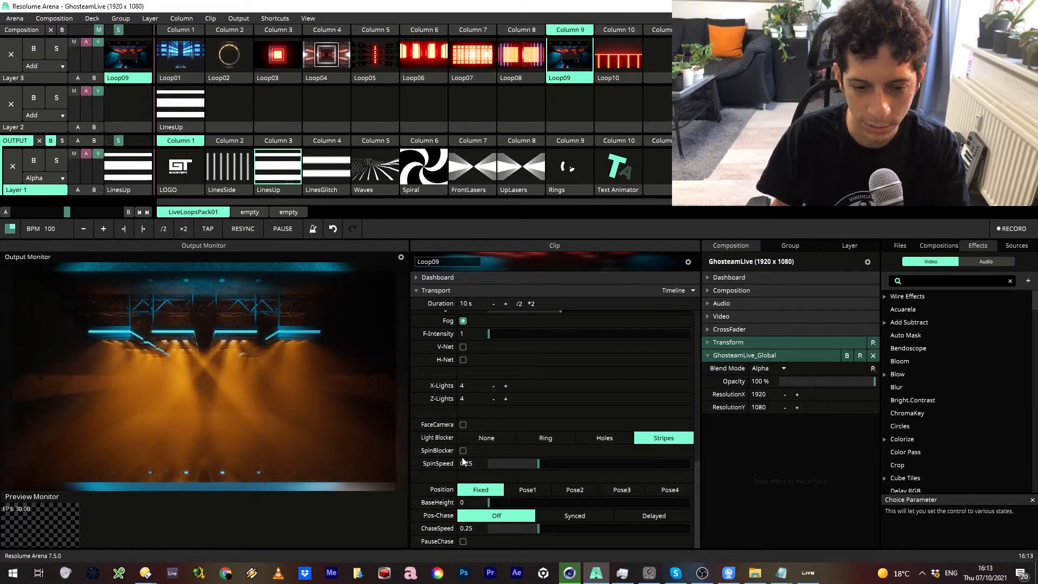
Step: Switch Loop09's SpinBlocker on and off again, and set the Light Blocker to None
left_click(463, 450)
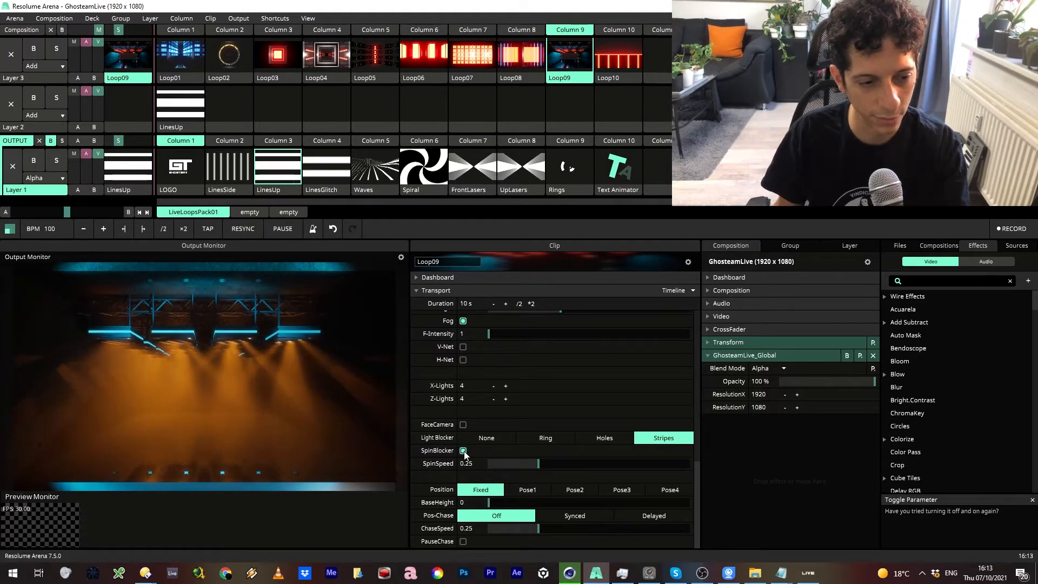
left_click(463, 451)
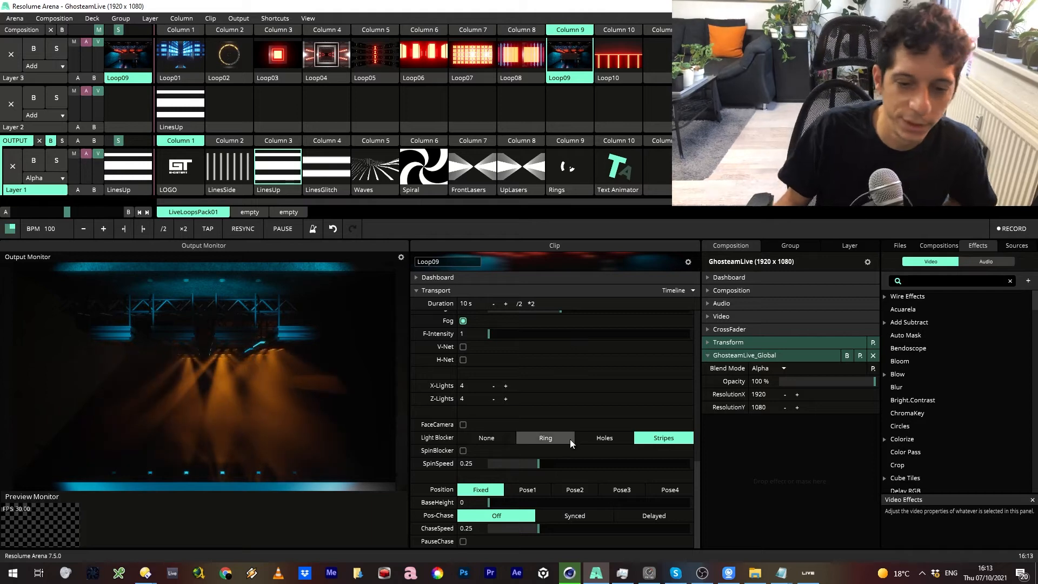
left_click(486, 438)
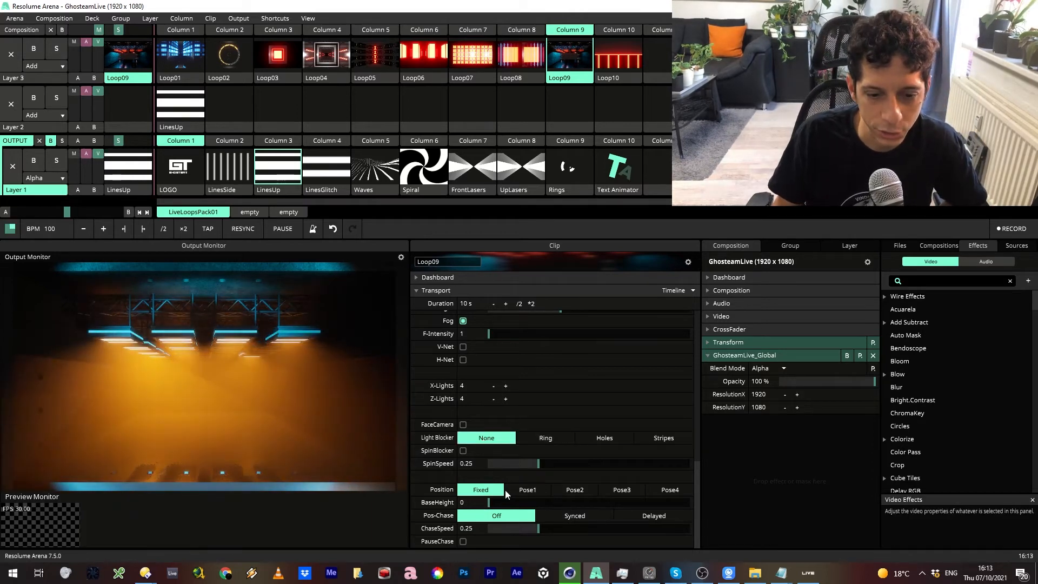
Step: Step Loop09's Position through Pose1, Pose2 and Pose3 to Pose4 to compare the light arrangements
left_click(541, 492)
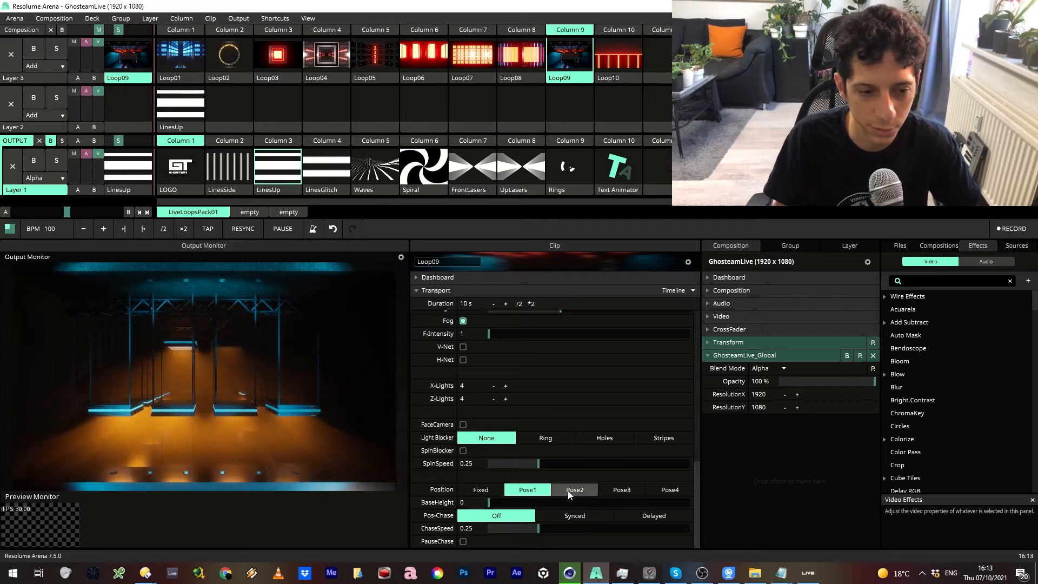
left_click(568, 491)
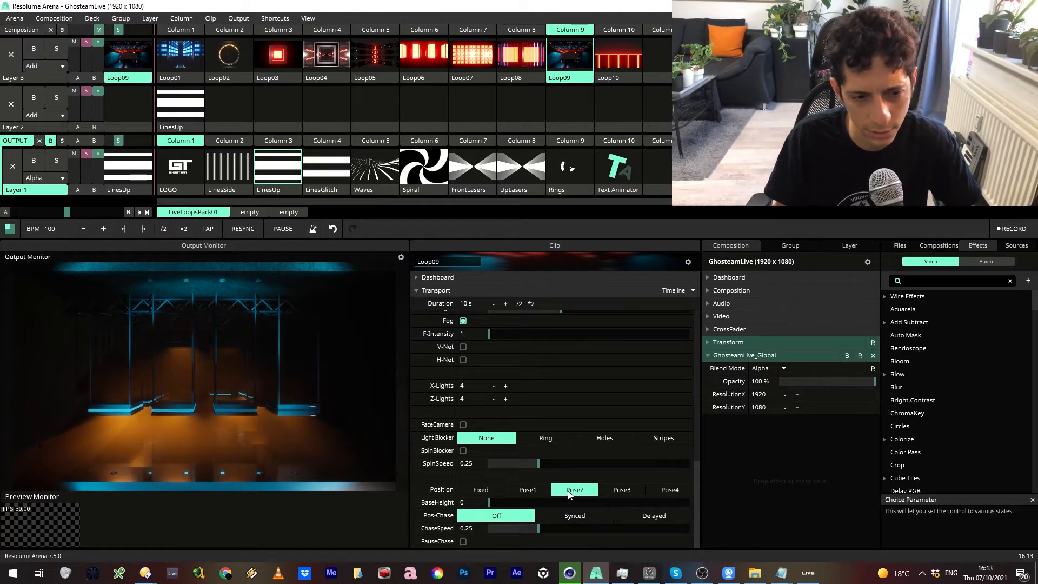
left_click(631, 487)
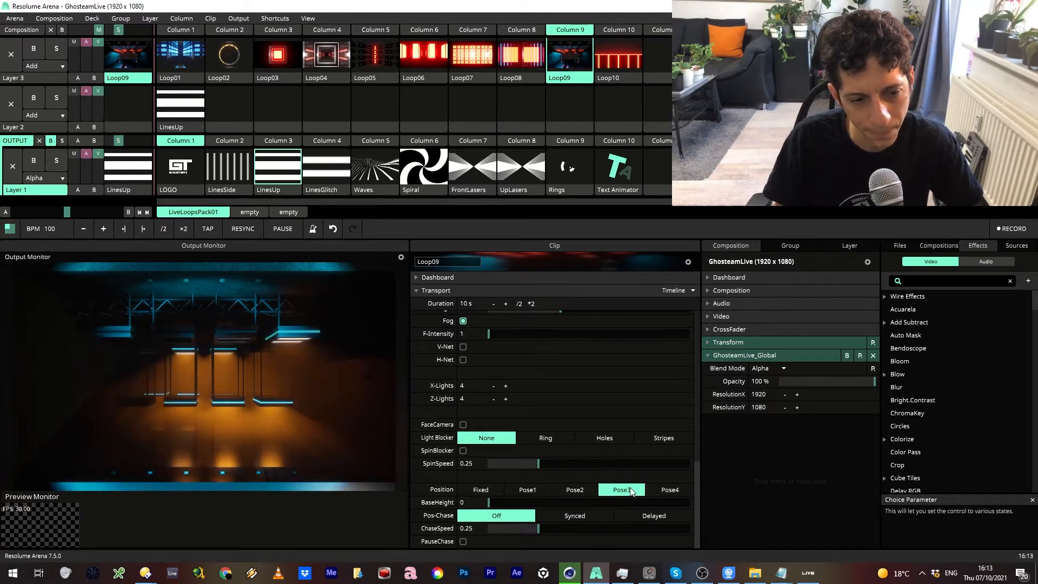
left_click(675, 489)
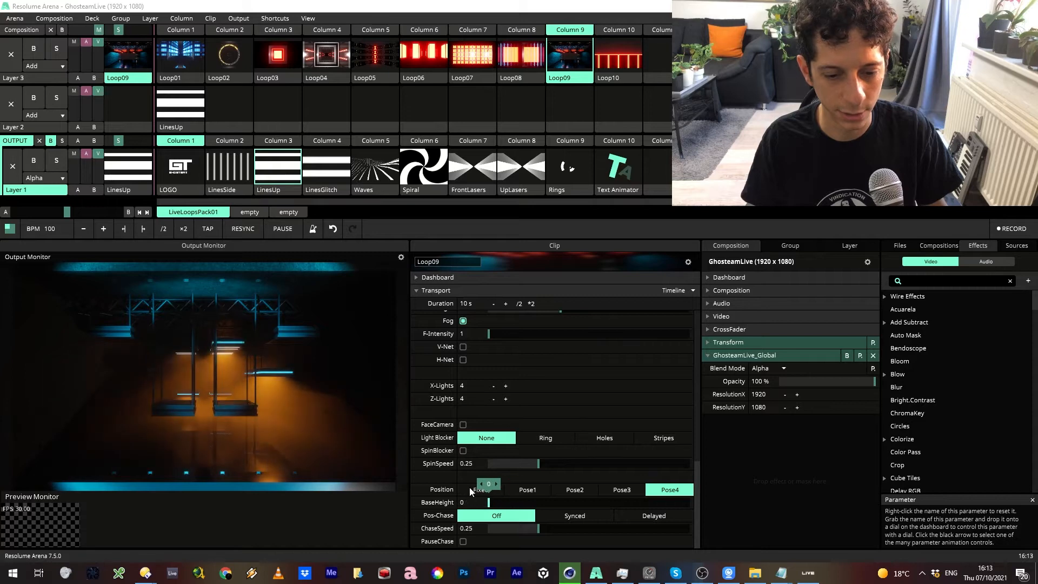
Step: Set Loop09's Pos-Chase to Synced and test BaseHeight by raising it to 0.52, returning it to 0 and raising it again
left_click(576, 516)
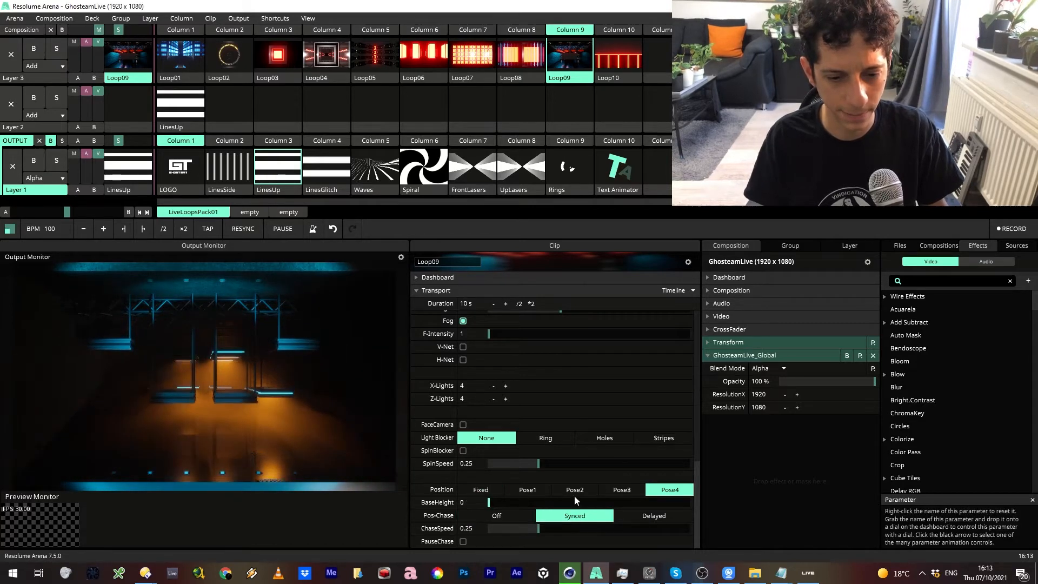
left_click_drag(488, 502, 594, 505)
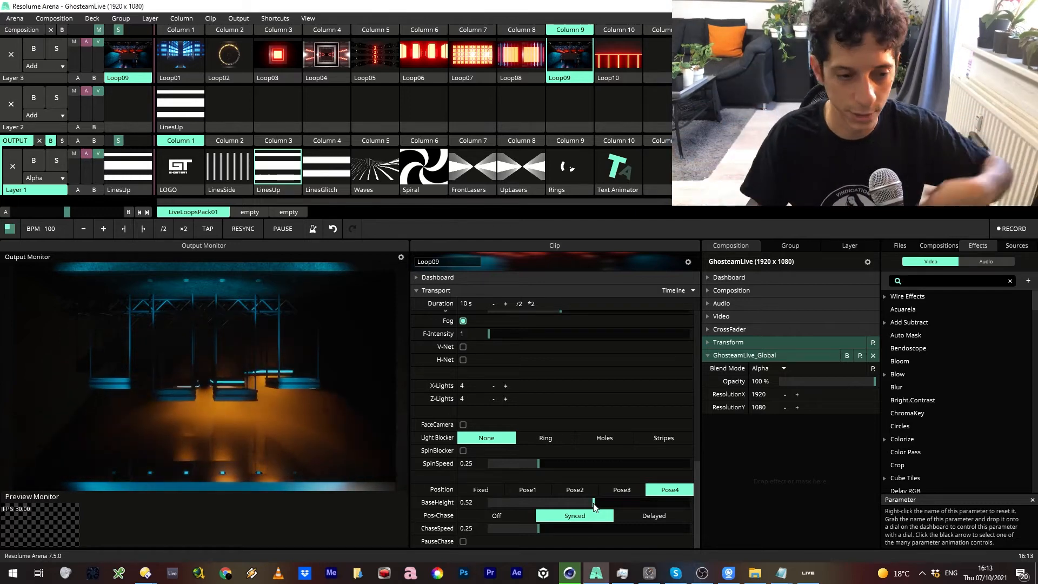
left_click_drag(593, 504, 462, 492)
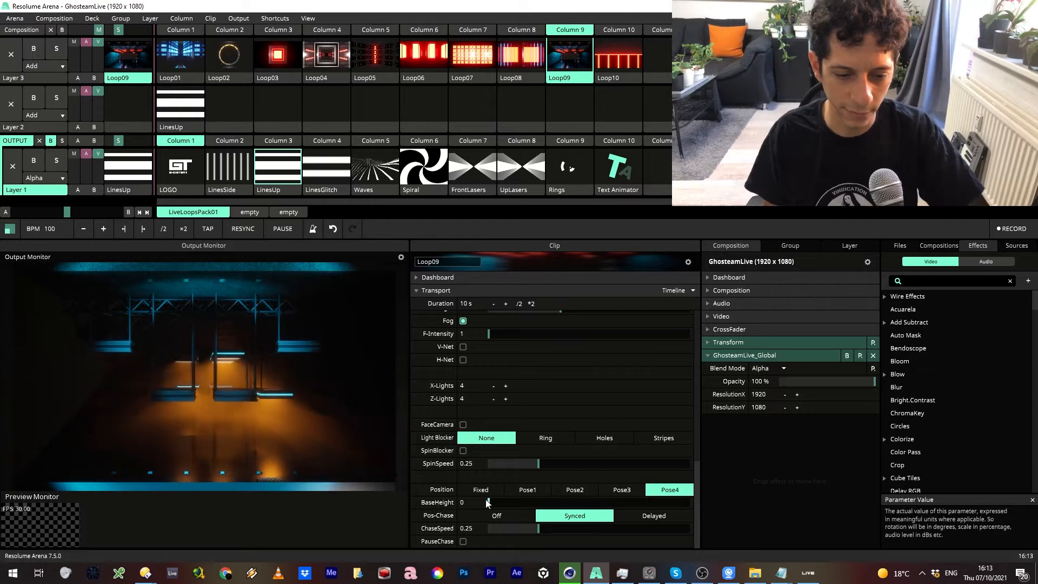
left_click_drag(487, 503, 573, 509)
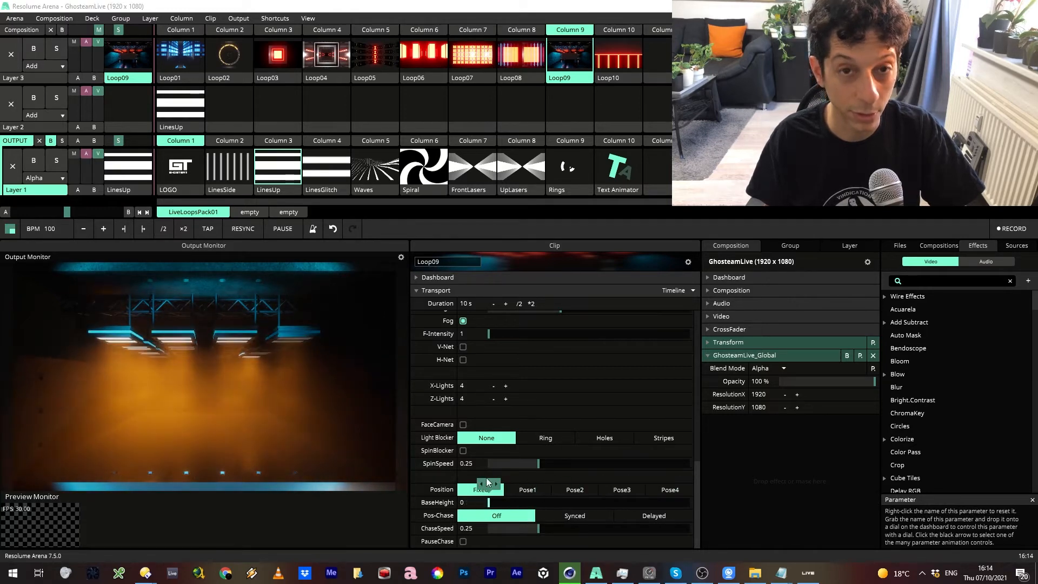
Step: Set Loop09's BaseHeight to 0.38 and Position to Pose2, and try Pos-Chase Synced before choosing Delayed
left_click_drag(487, 483, 566, 470)
left_click(594, 491)
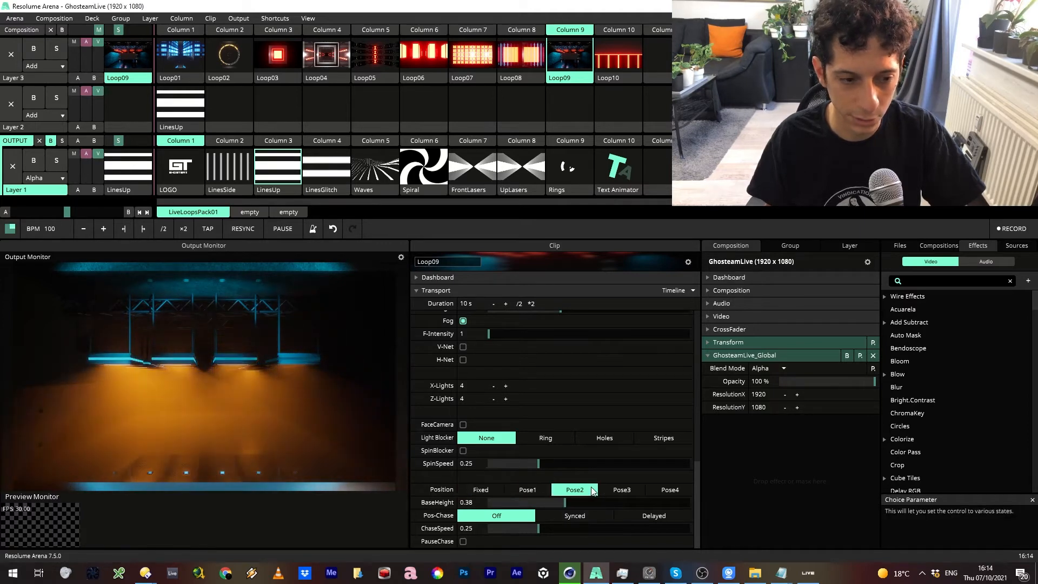
left_click(584, 516)
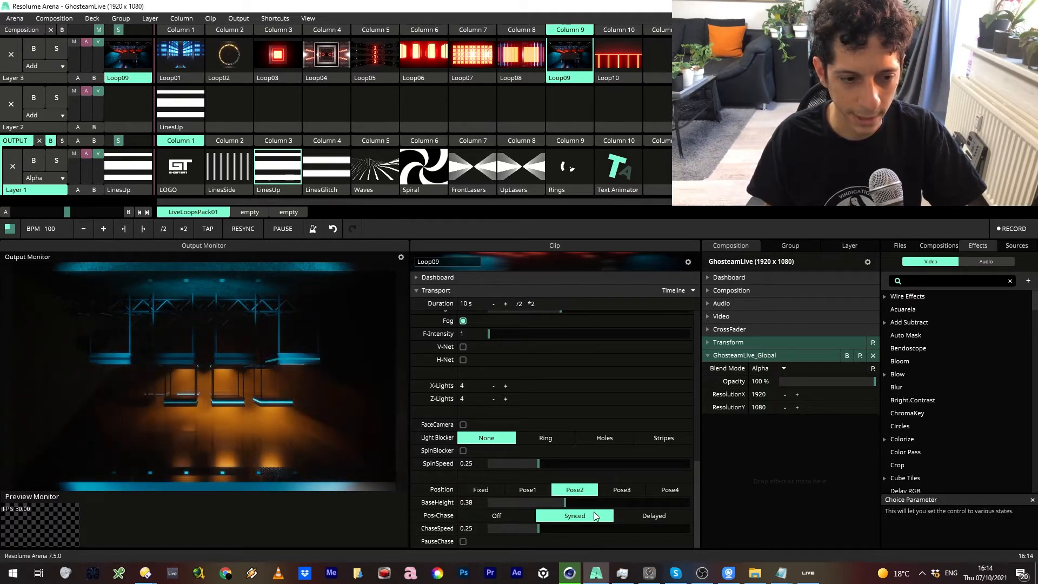
left_click(648, 517)
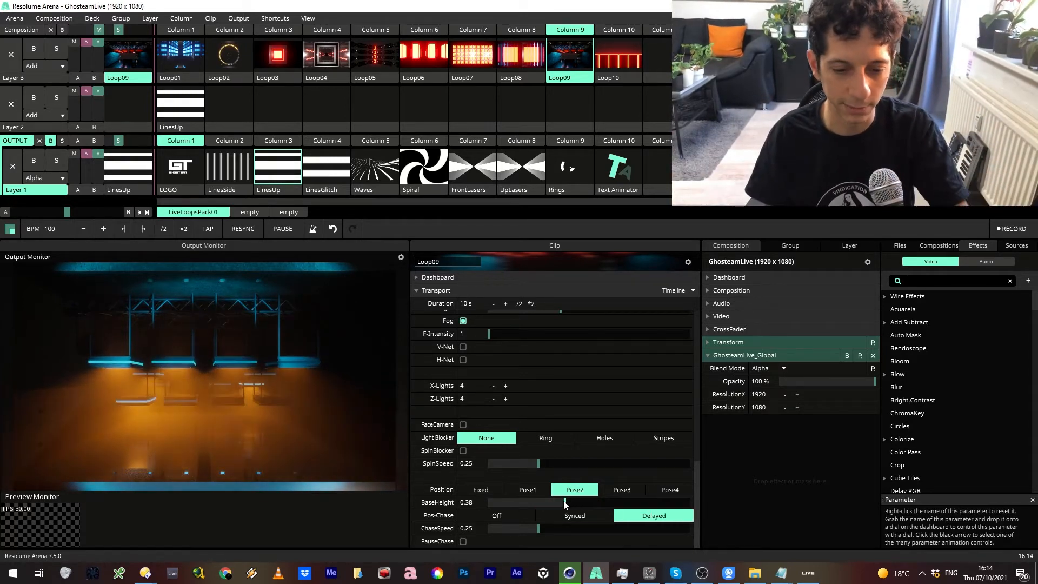
Step: Return Loop09's BaseHeight to 0, raise ChaseSpeed to 0.54 and turn on PauseChase
left_click_drag(563, 500, 398, 487)
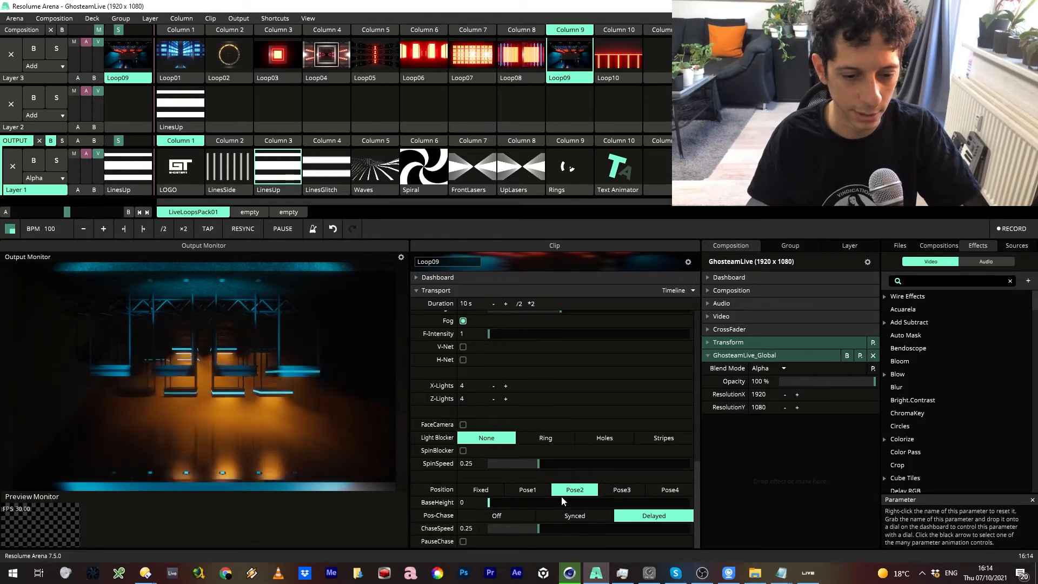
left_click_drag(544, 528, 596, 527)
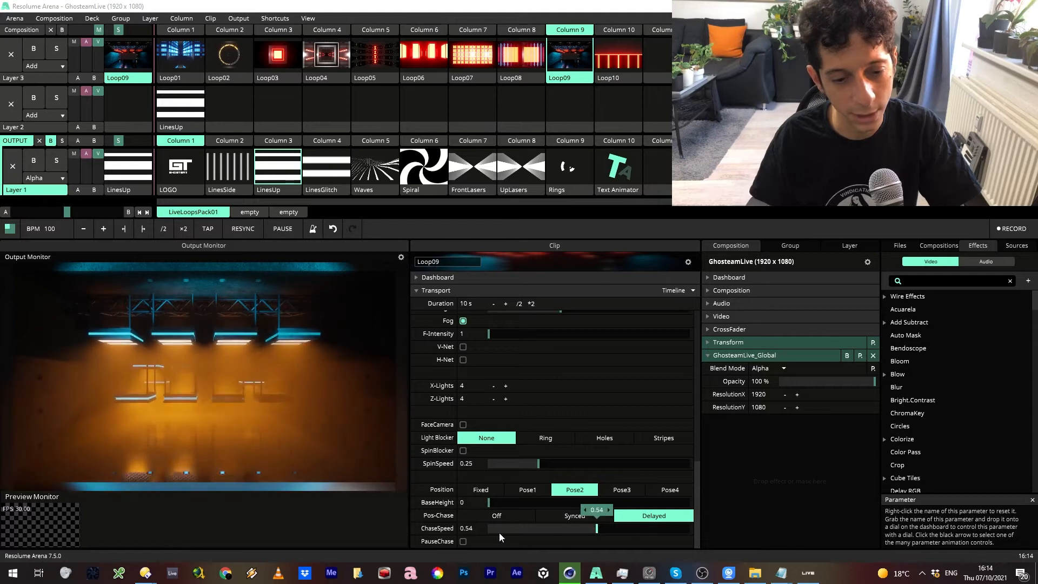
left_click(463, 541)
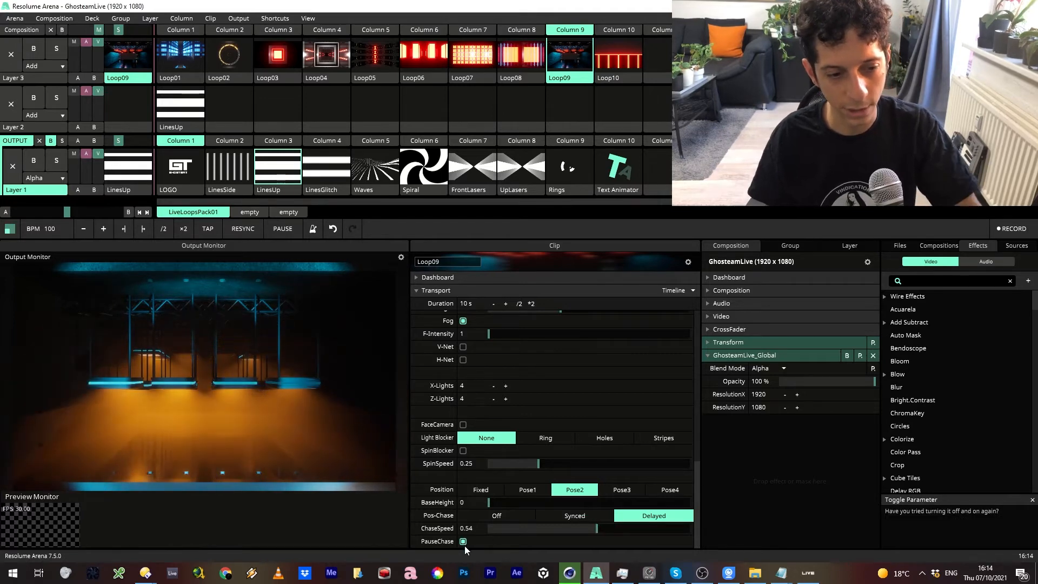
Step: Turn Loop09's FaceCamera on to preview the lights facing the viewer, and turn it off again
left_click(462, 425)
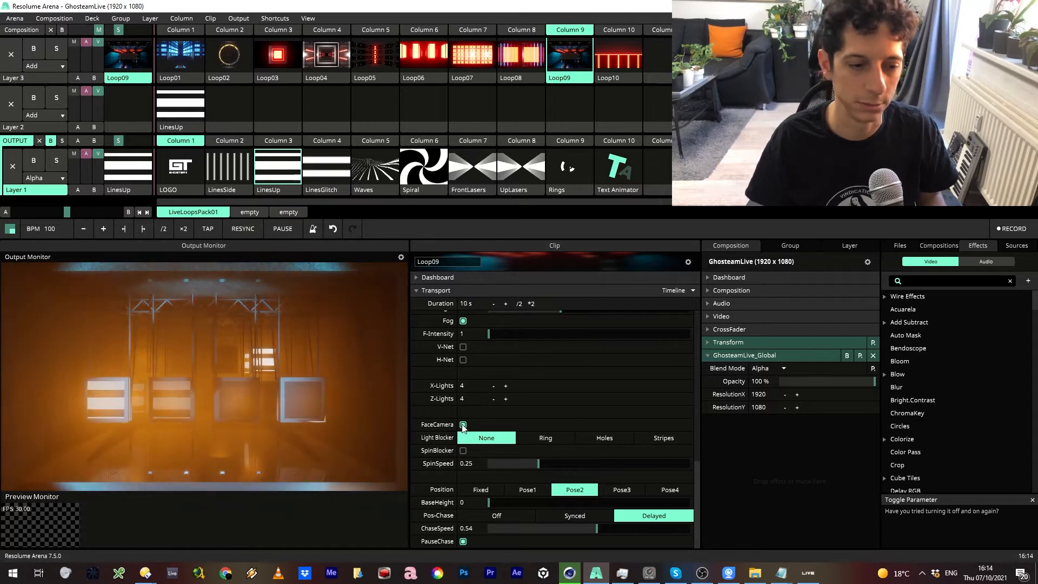
left_click(463, 425)
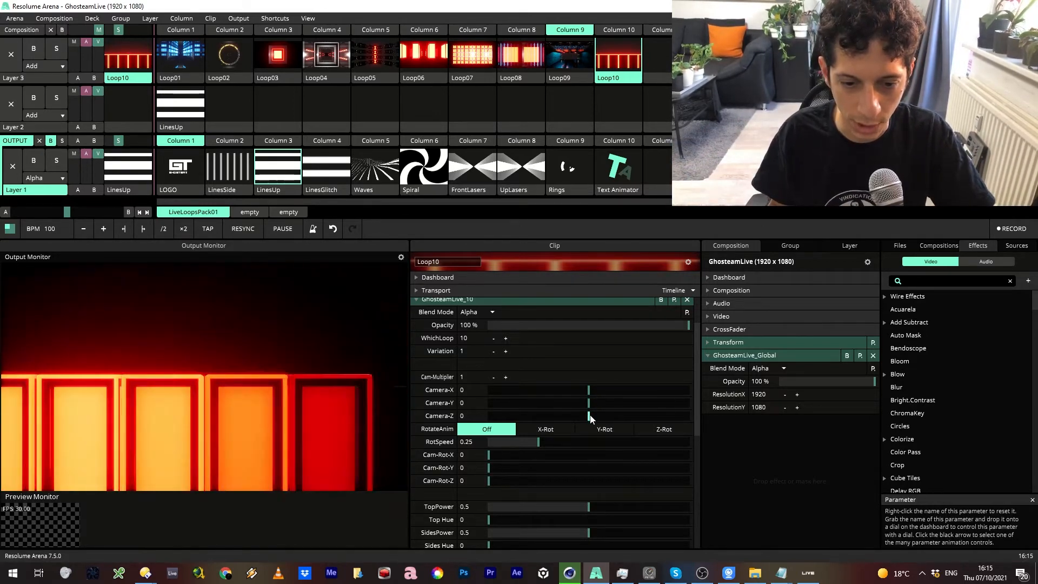
Step: Move Loop10's Camera-Z to about -0.66, try offsets on Camera-X and Camera-Y, and reset those two to 0
left_click_drag(588, 416, 523, 387)
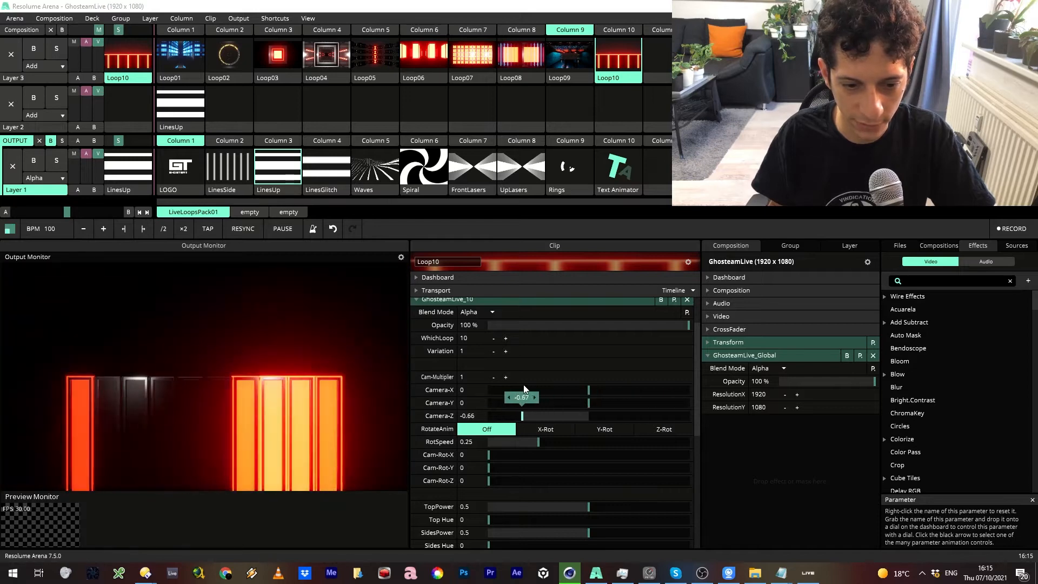
left_click_drag(607, 396, 656, 377)
left_click_drag(593, 388, 491, 372)
right_click(446, 388)
right_click(447, 403)
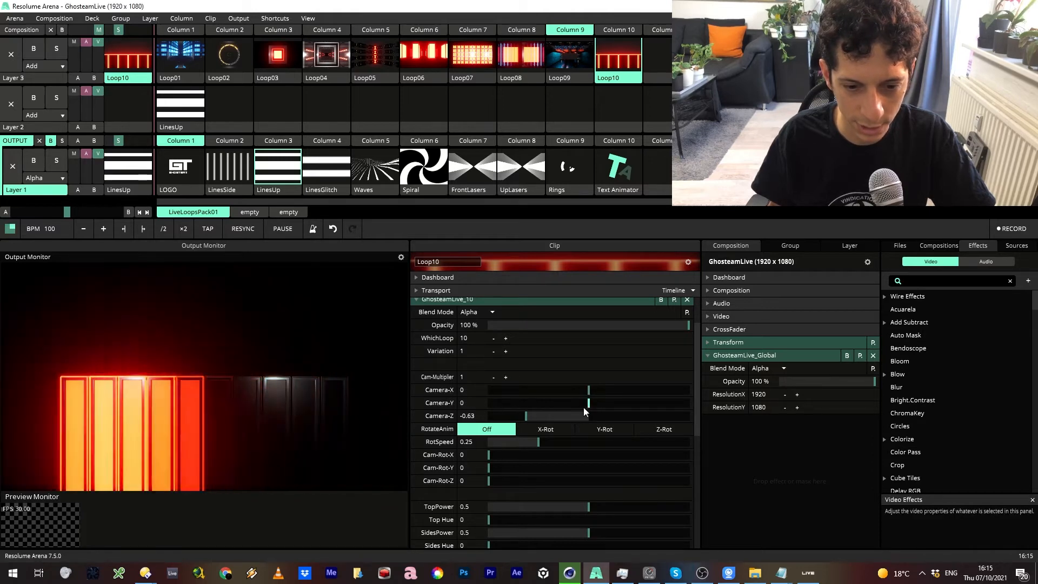
Step: Reframe Loop10 with Cam-Rot-X at 35.47, Camera-Y at 0.19 and Camera-Z at -0.4
left_click_drag(584, 412, 506, 413)
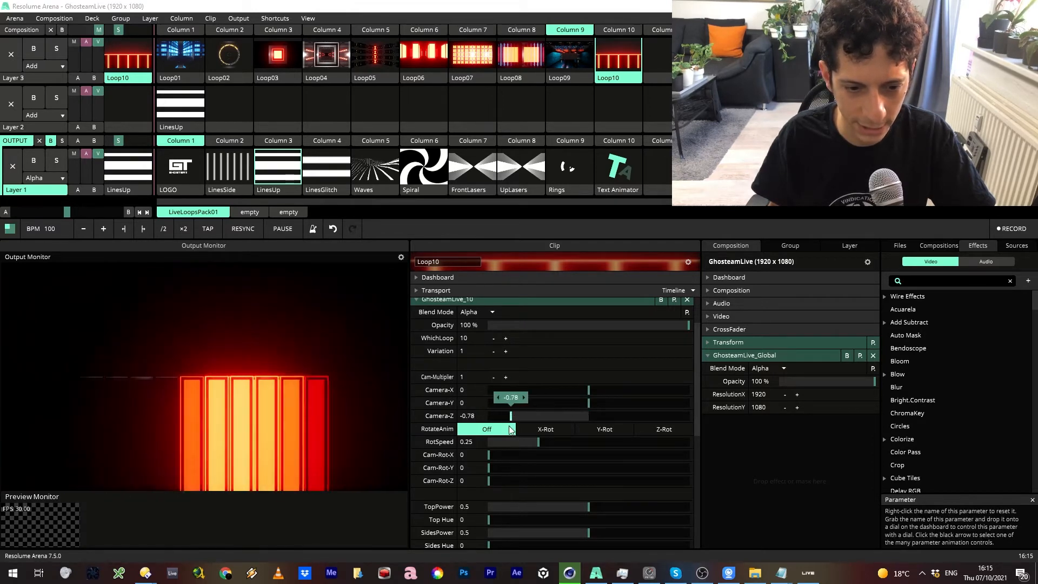
left_click_drag(492, 454, 568, 455)
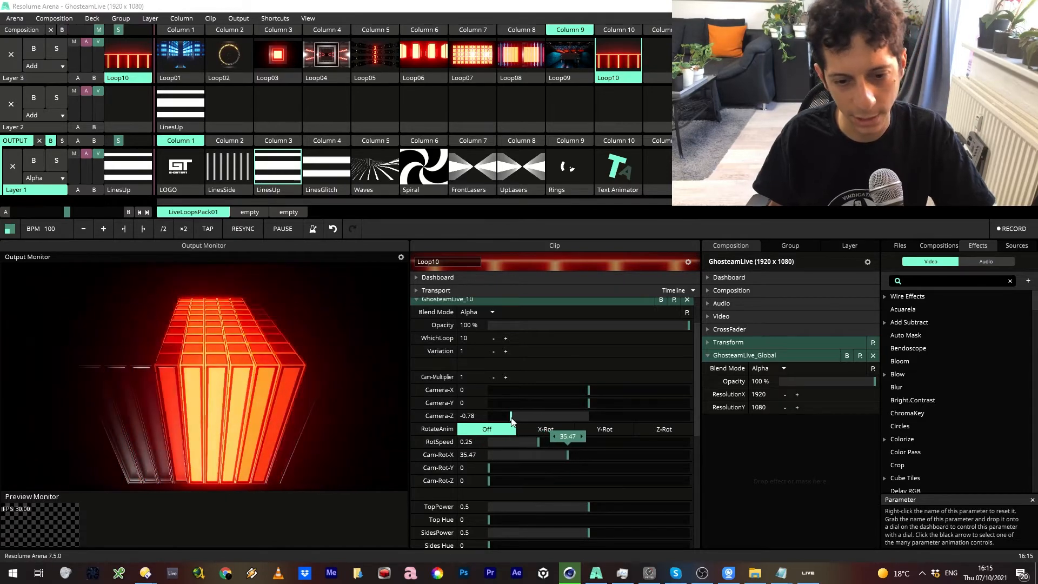
left_click_drag(562, 419, 608, 403)
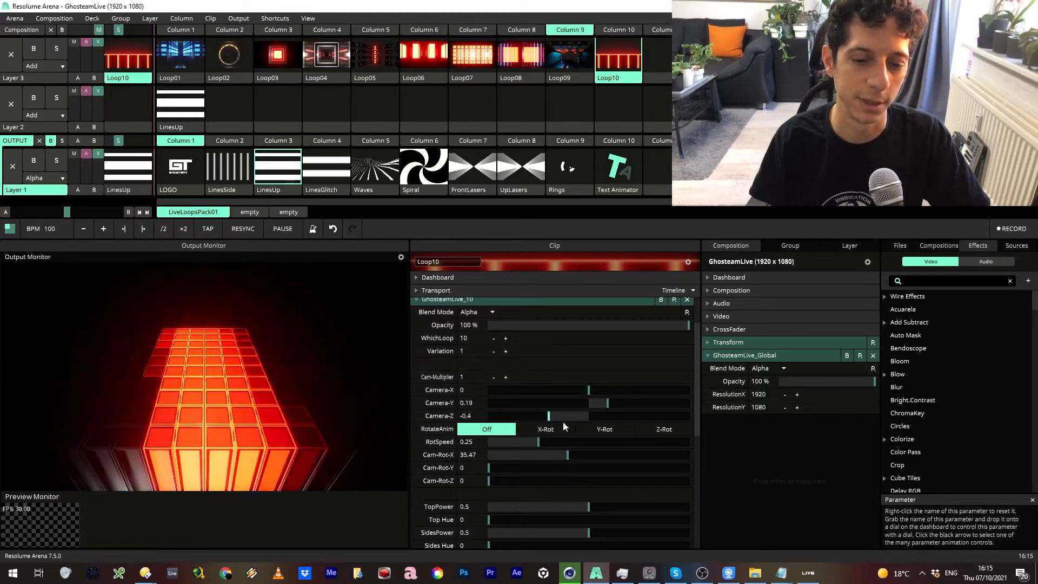
Step: Try Loop10's Y-Rot and X-Rot rotation animations, switching to Off in between, and set RotateAnim to Y-Rot
left_click(588, 430)
left_click(486, 430)
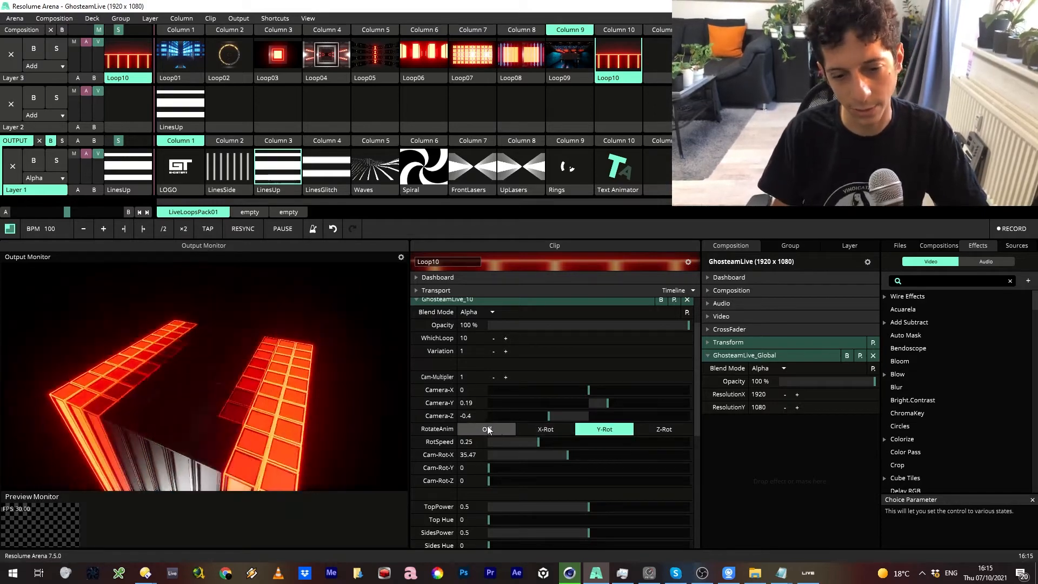
left_click(546, 430)
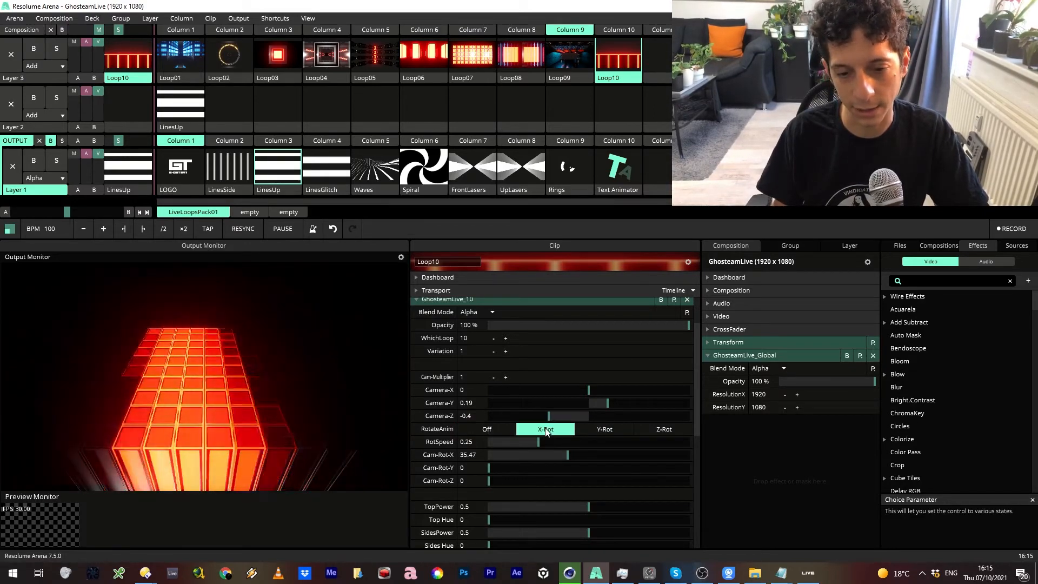
left_click(489, 431)
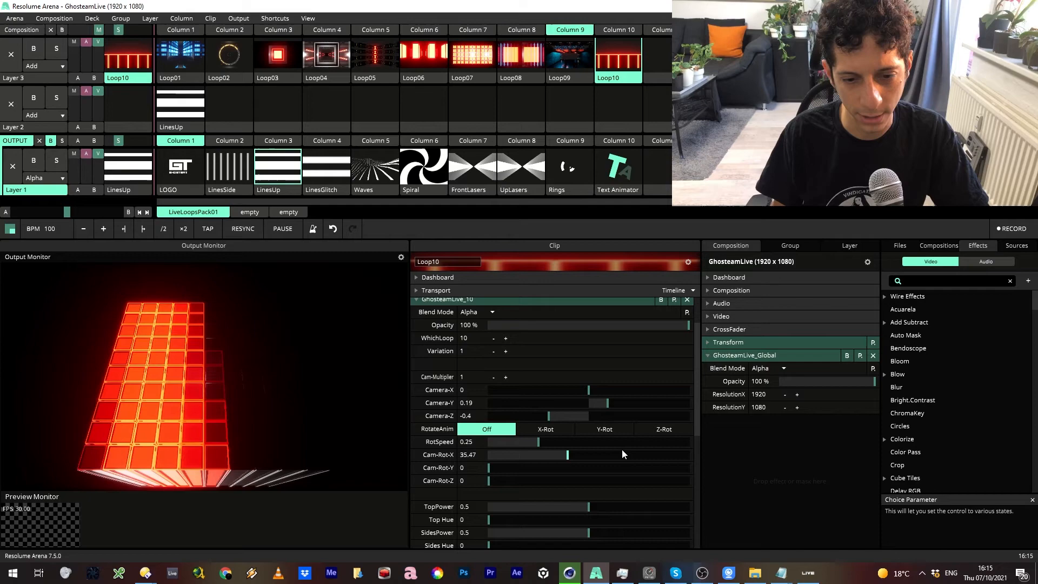
left_click(601, 428)
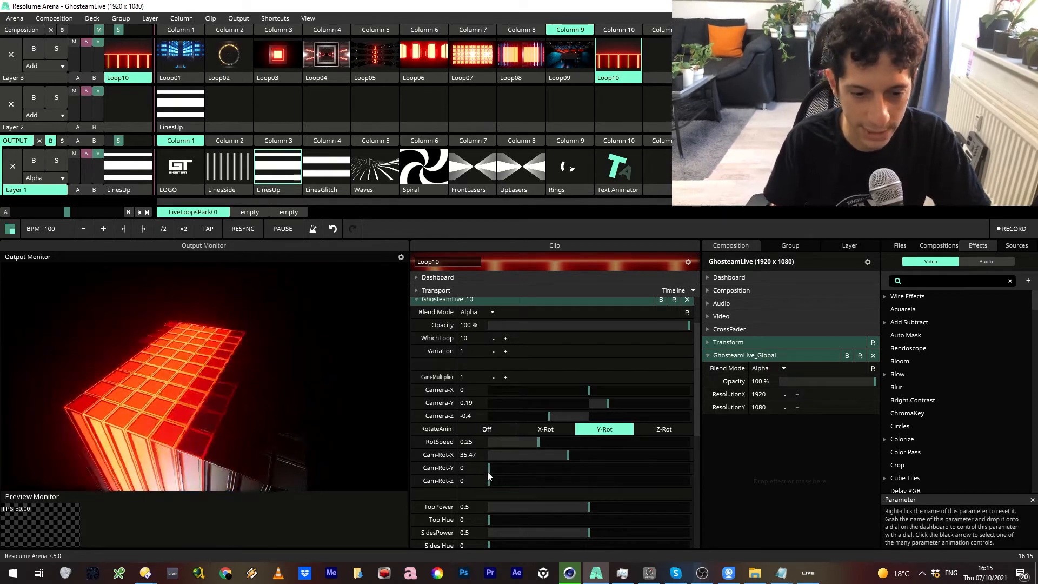
Step: Set Loop10's Cam-Rot-Z to 48.35 and raise Camera-X to shift the rotating boxes off centre
scroll(496, 481, "down", 2)
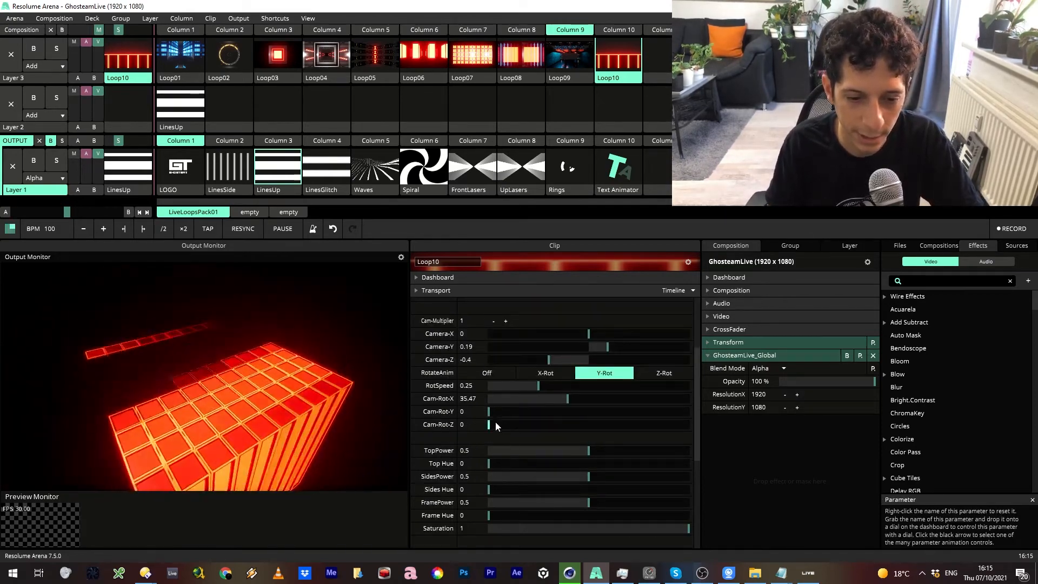
left_click_drag(496, 420, 594, 420)
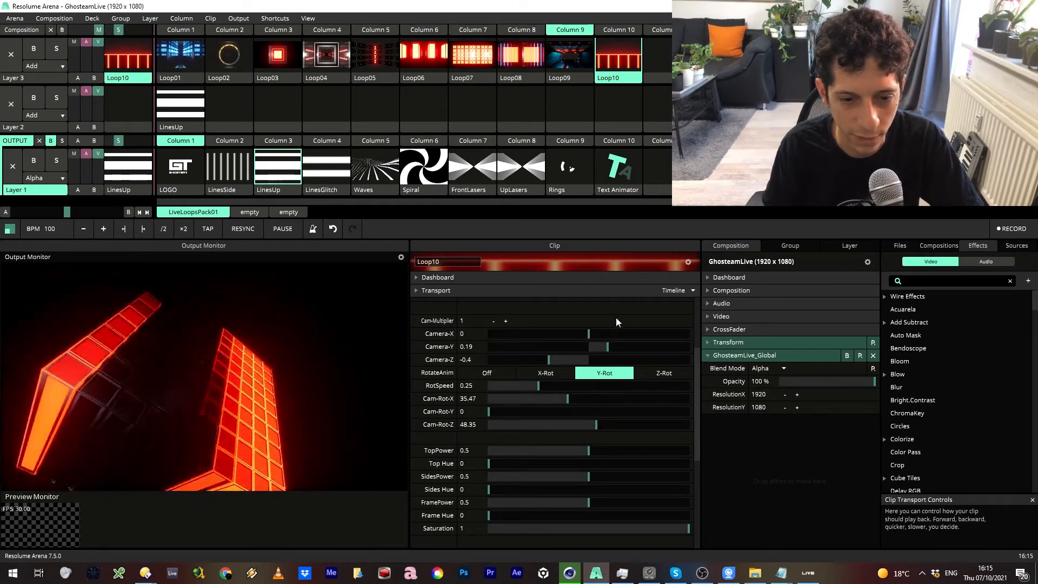
left_click_drag(591, 333, 653, 345)
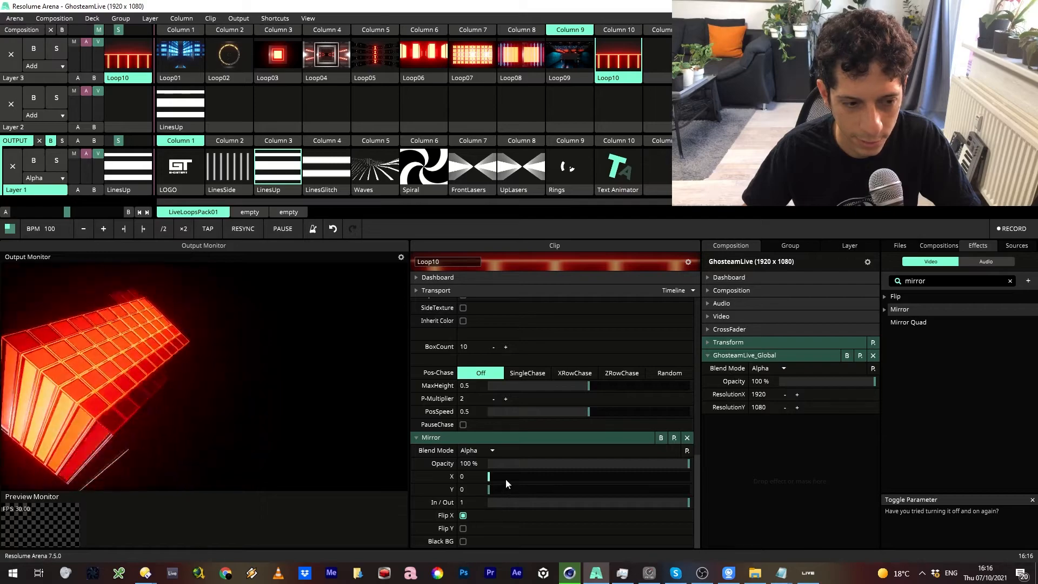
Step: Try Loop10's Mirror effect with X at 0.46 and remove the effect from the clip
left_click_drag(492, 475, 580, 476)
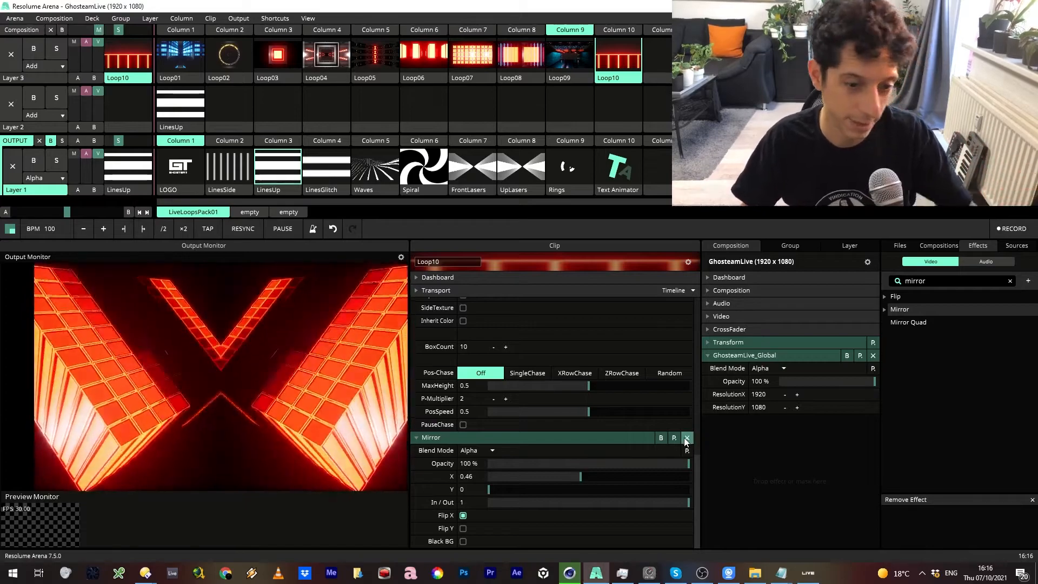
left_click(686, 438)
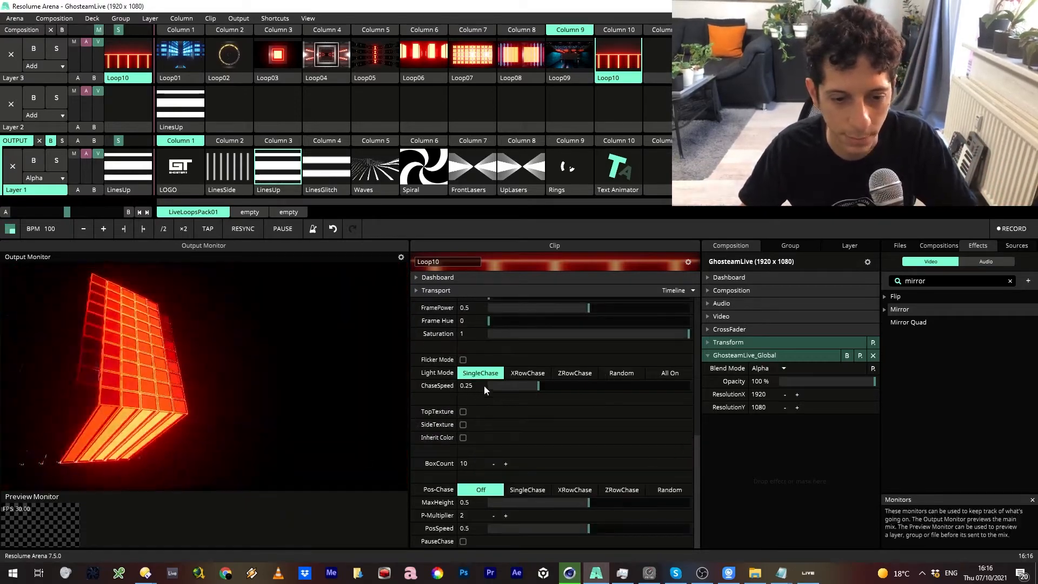
Step: Set Loop10's Light Mode to All On and lower SidesPower, FramePower and TopPower to 0
scroll(485, 385, "up", 3)
scroll(481, 389, "up", 4)
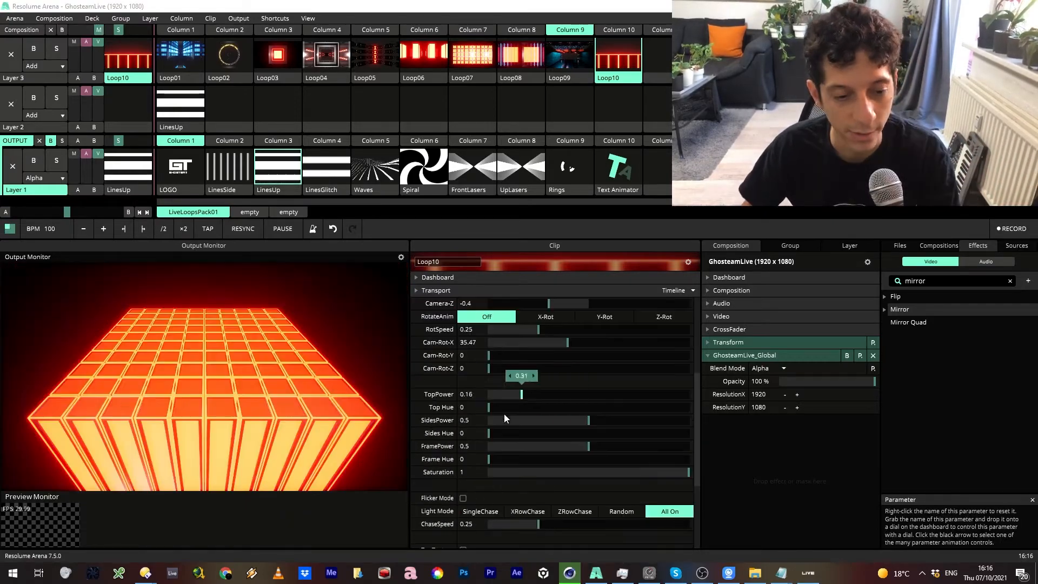
left_click_drag(503, 413, 485, 440)
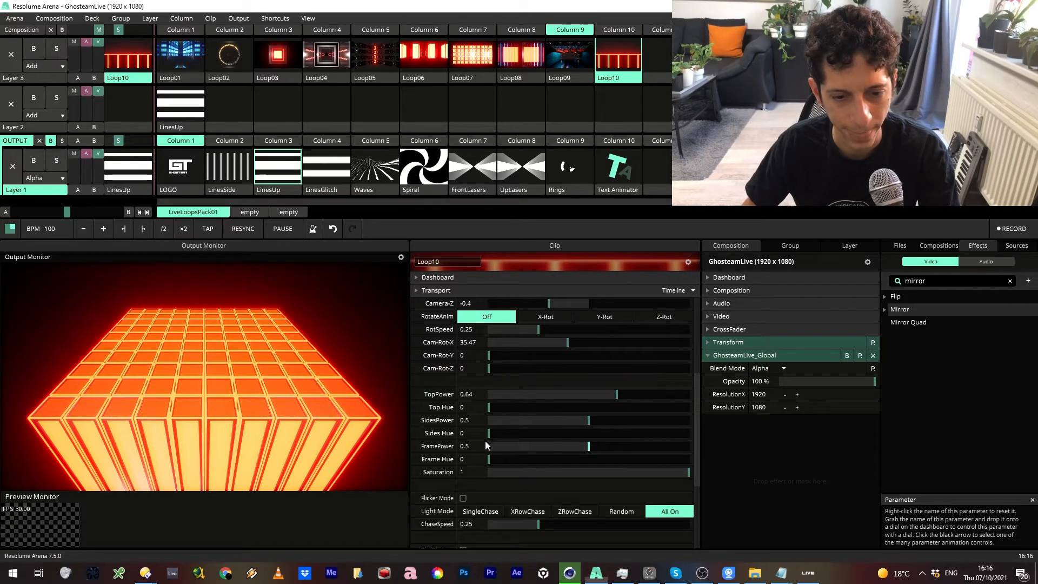
left_click_drag(588, 426, 481, 419)
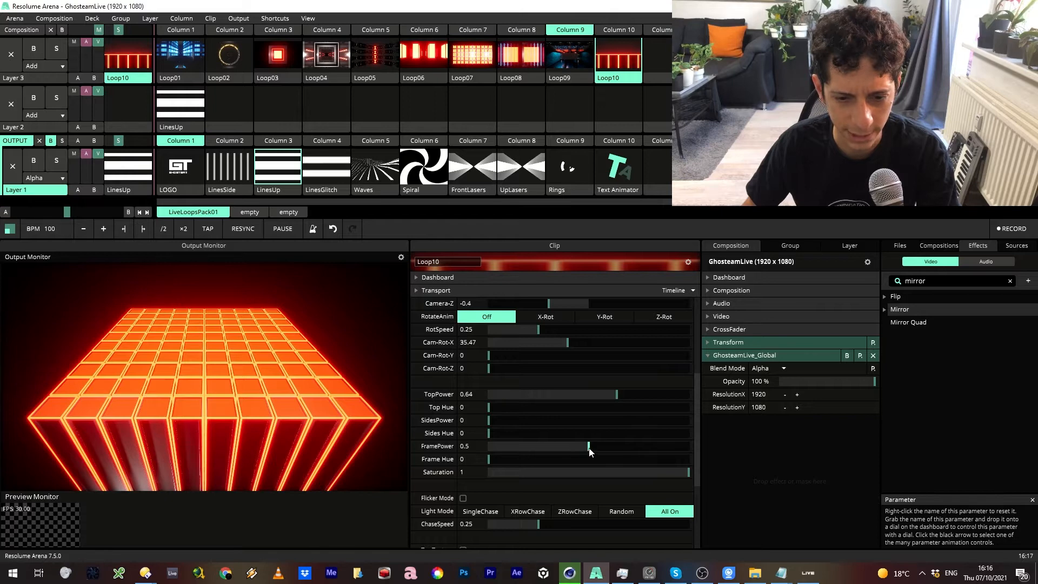
left_click_drag(590, 447, 498, 409)
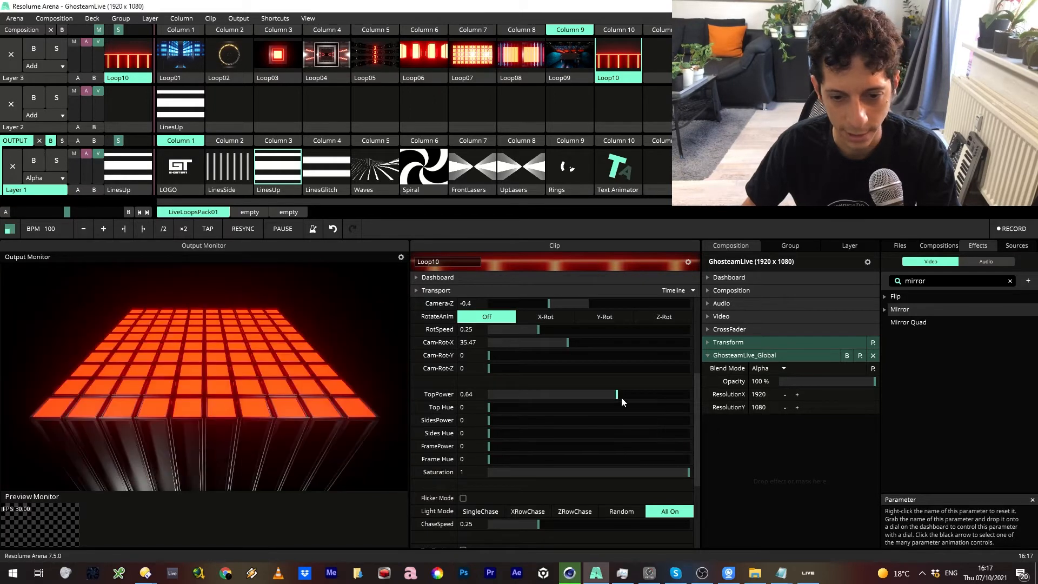
left_click_drag(621, 395, 483, 393)
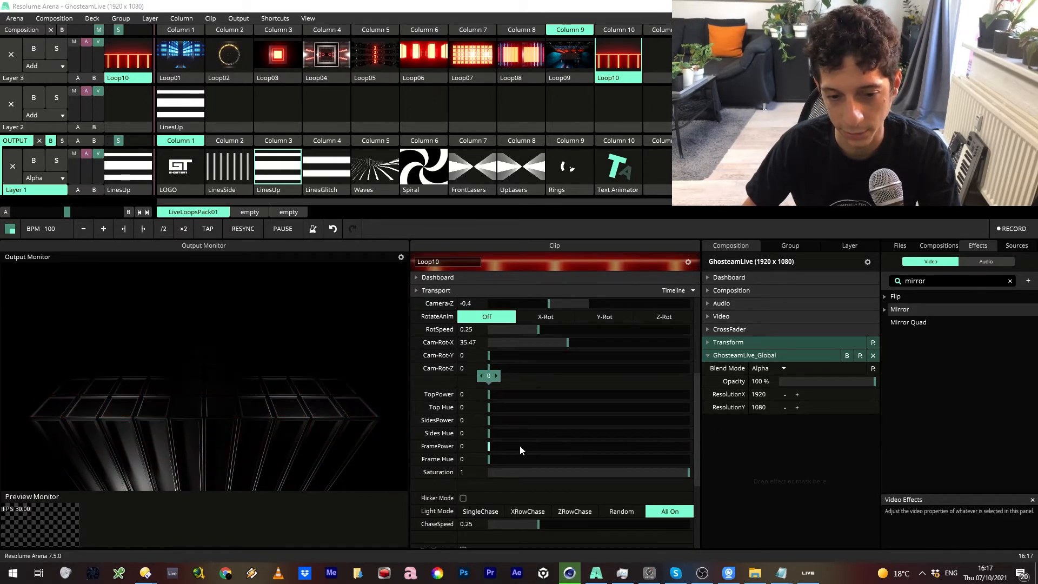
Step: Light Loop10's frames with FramePower 0.59 and Frame Hue 201.41, and its sides with SidesPower 0.42 and Sides Hue 24.32
left_click_drag(485, 451, 606, 444)
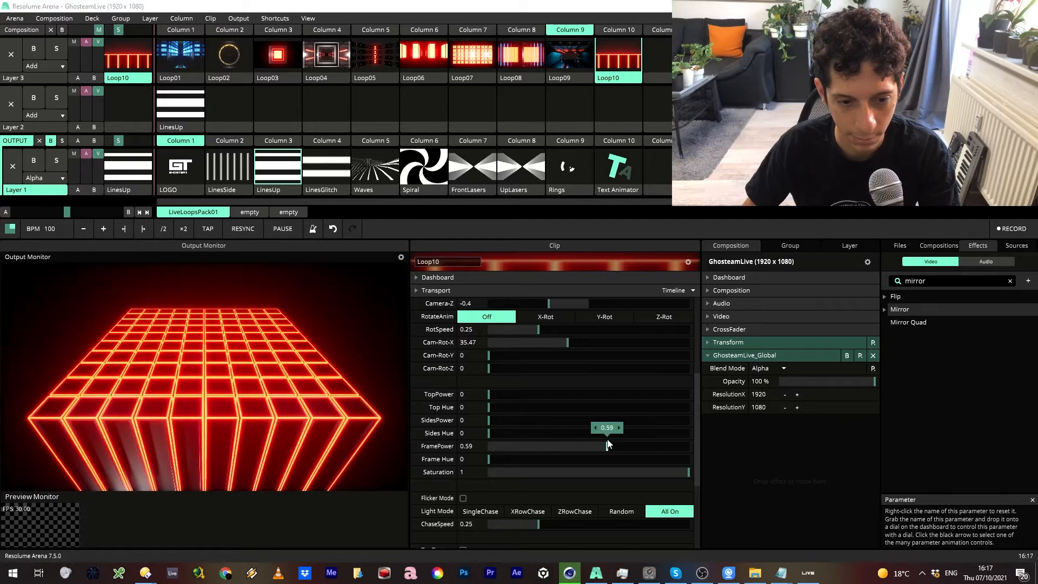
left_click_drag(489, 459, 600, 458)
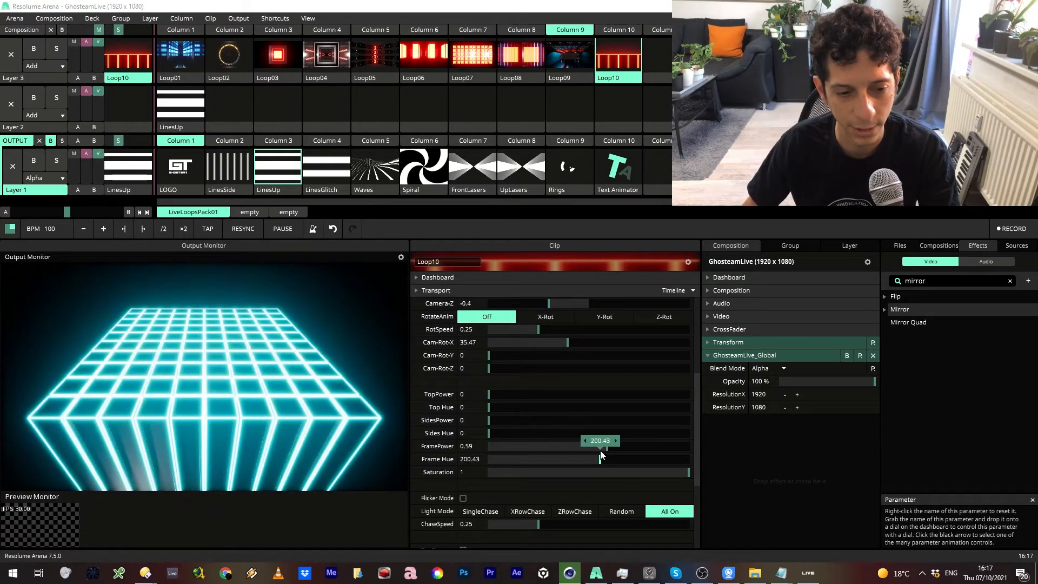
left_click_drag(507, 422, 587, 421)
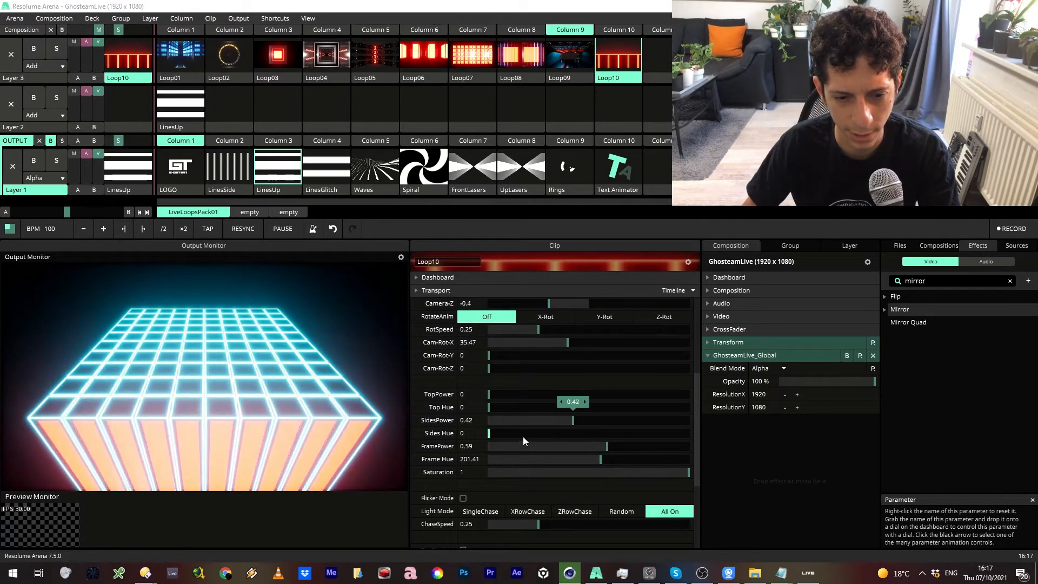
mouse_move(500, 433)
left_mouse_down()
mouse_move(513, 433)
mouse_move(502, 433)
left_mouse_up()
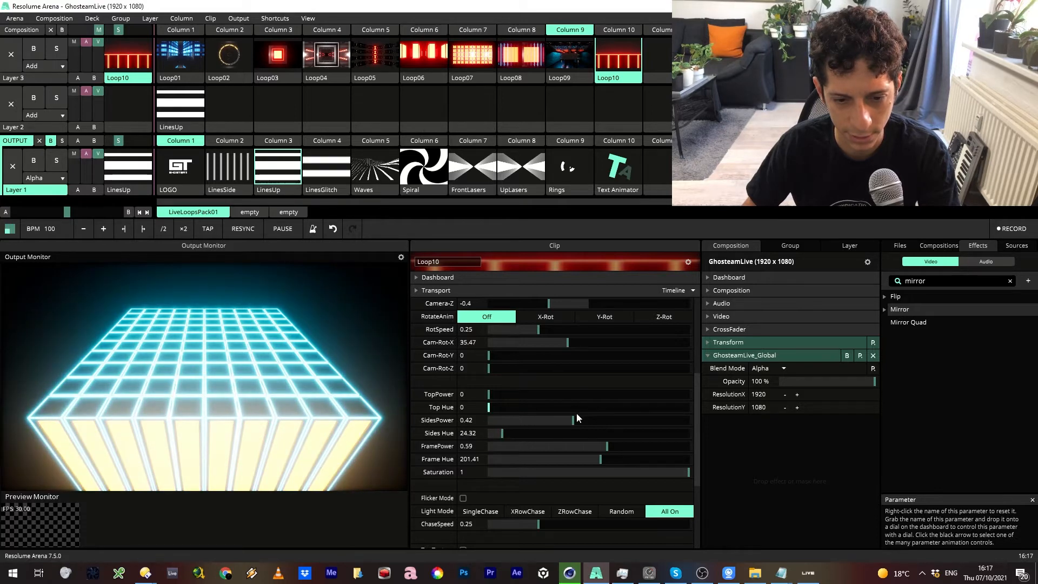
Step: Rebalance Loop10's glow with SidesPower 0.08 and FramePower 0.23, and light the tops with TopPower 0.24 and Top Hue 287.03
left_click_drag(574, 420, 504, 421)
left_click_drag(606, 446, 534, 449)
left_click_drag(488, 394, 565, 394)
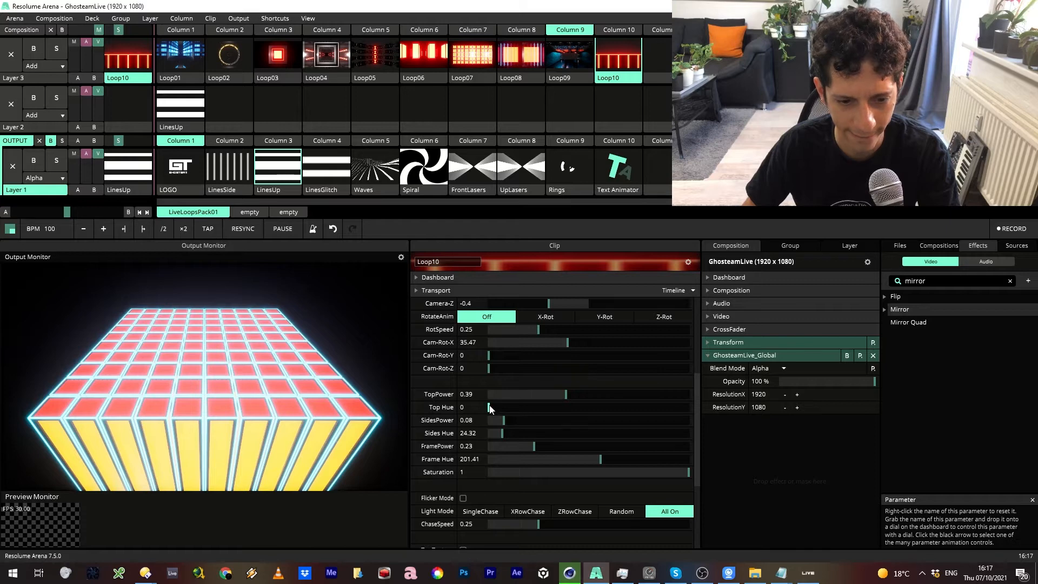
left_click_drag(489, 407, 648, 411)
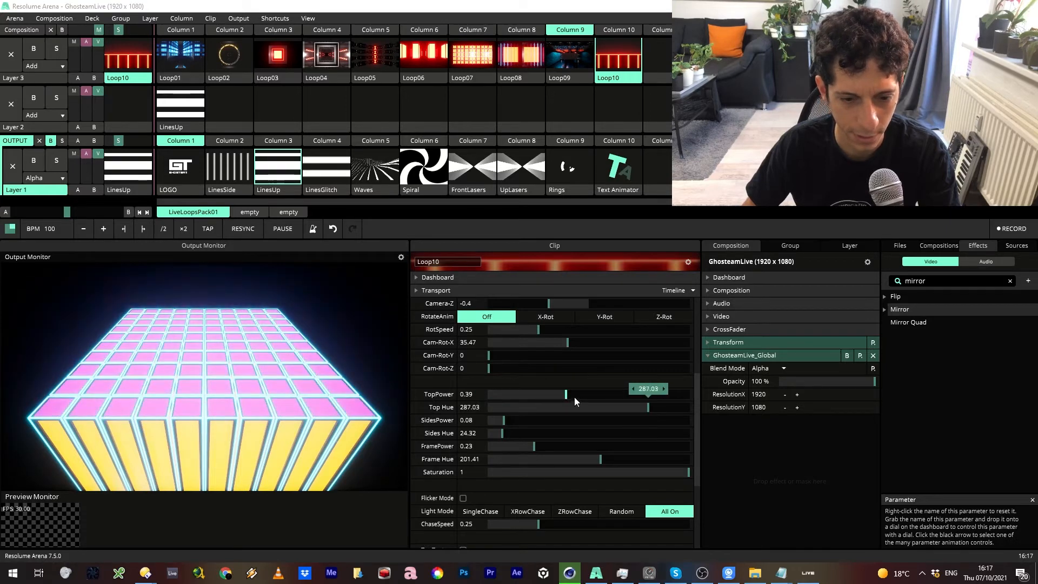
left_click_drag(574, 396, 543, 399)
Step: Try Loop10's Flicker Mode and the SingleChase, XRowChase and ZRowChase light modes, and set Light Mode to Random with ChaseSpeed 0.21
scroll(532, 401, "down", 2)
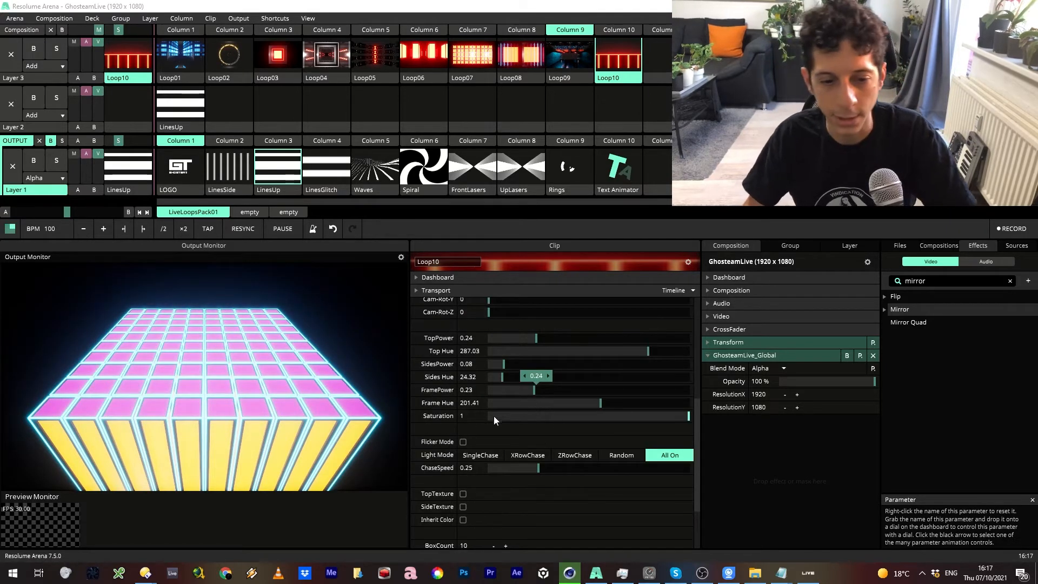
left_click(462, 442)
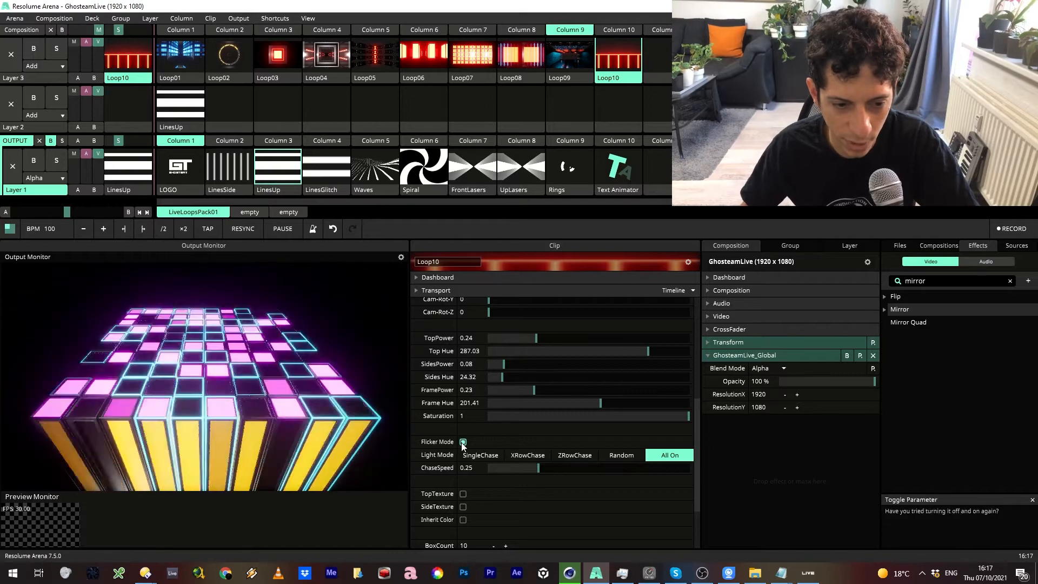
left_click(479, 457)
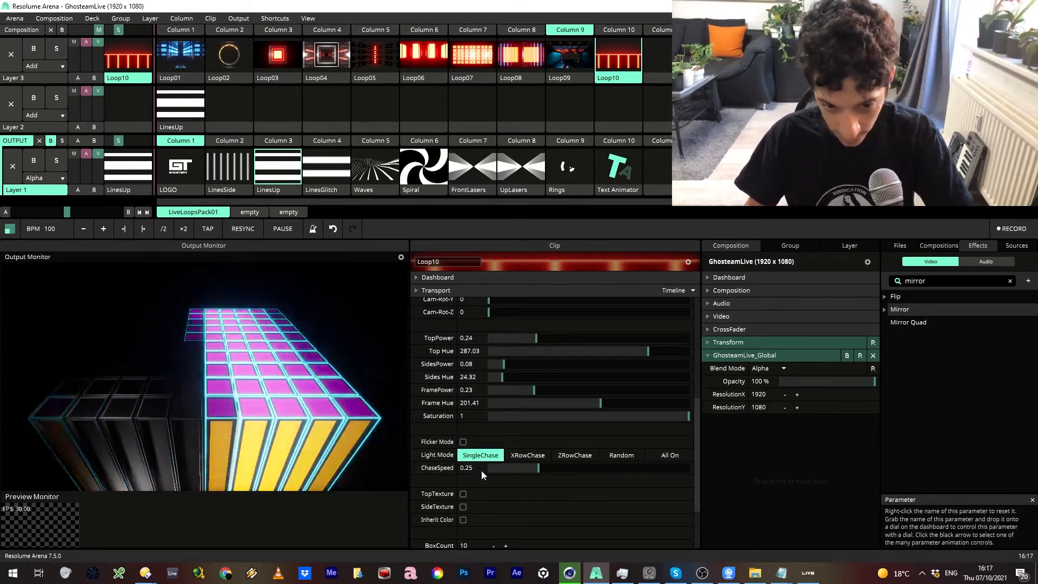
left_click(528, 456)
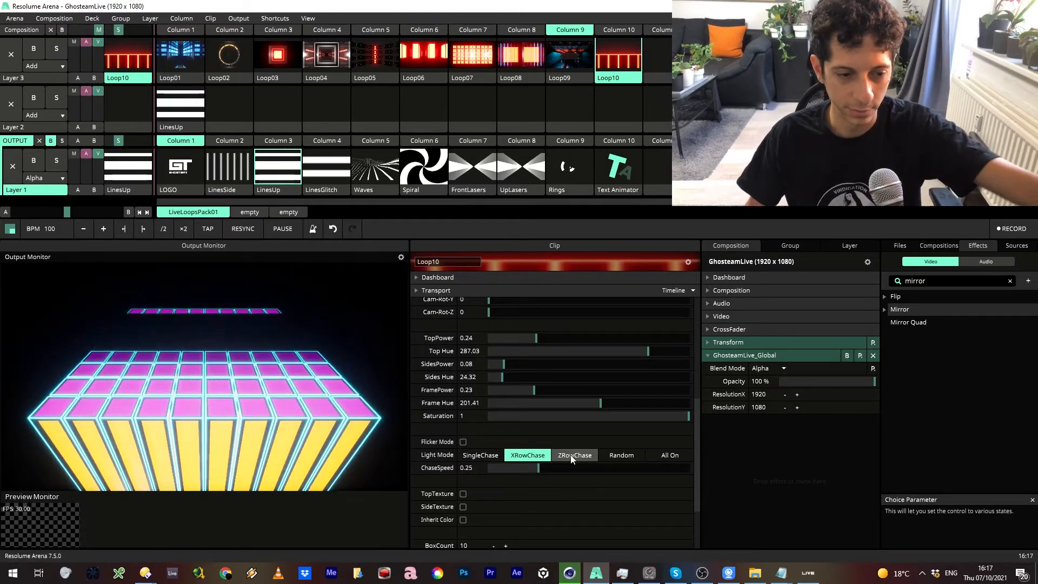
left_click(569, 455)
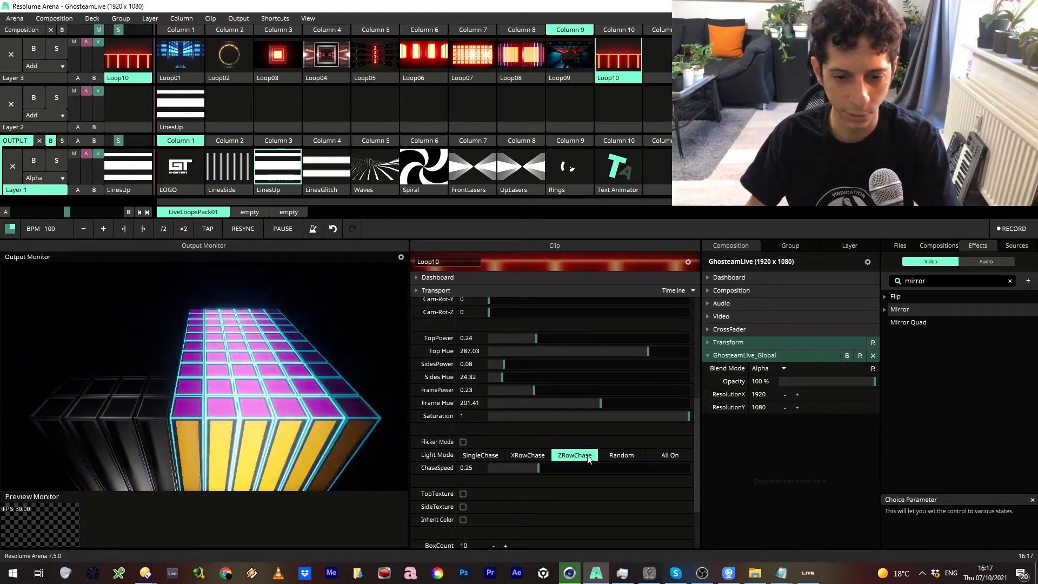
left_click(603, 459)
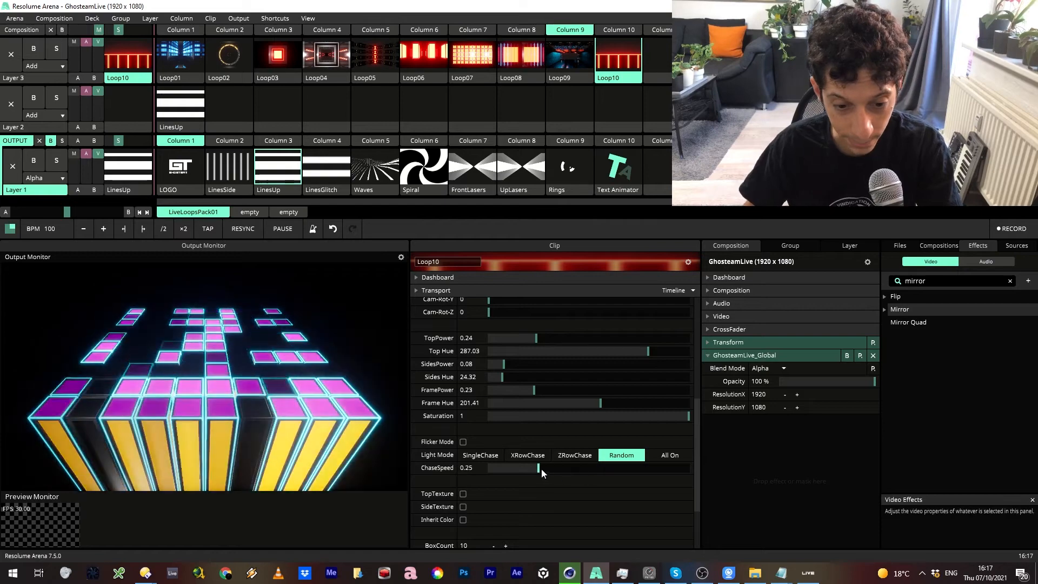
left_click_drag(540, 468, 486, 476)
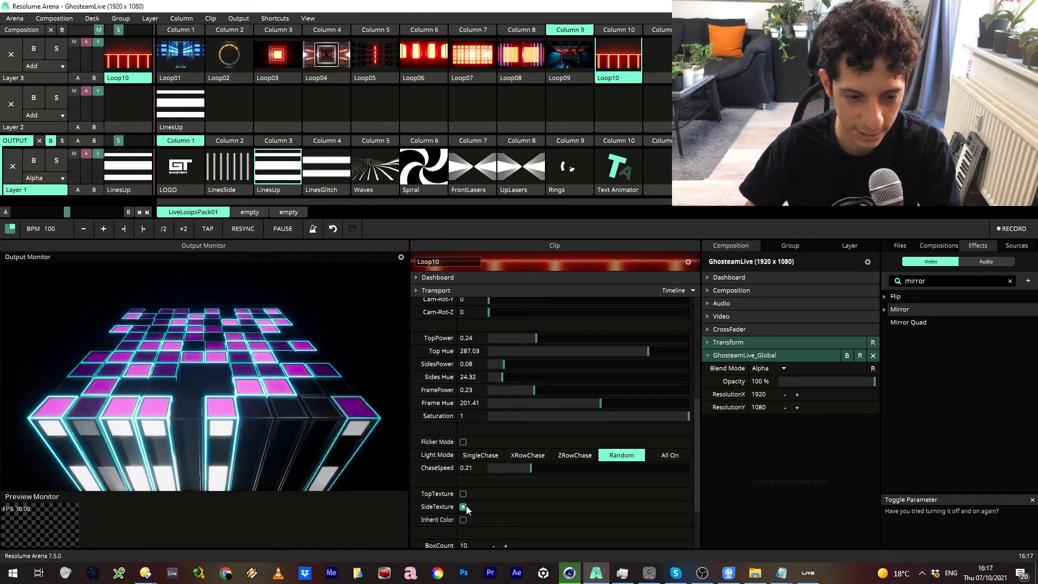
Step: Enable TopTexture, SideTexture and Inherit Color on Loop10, and try BoxCount, ending at 10
left_click(465, 508)
left_click(462, 519)
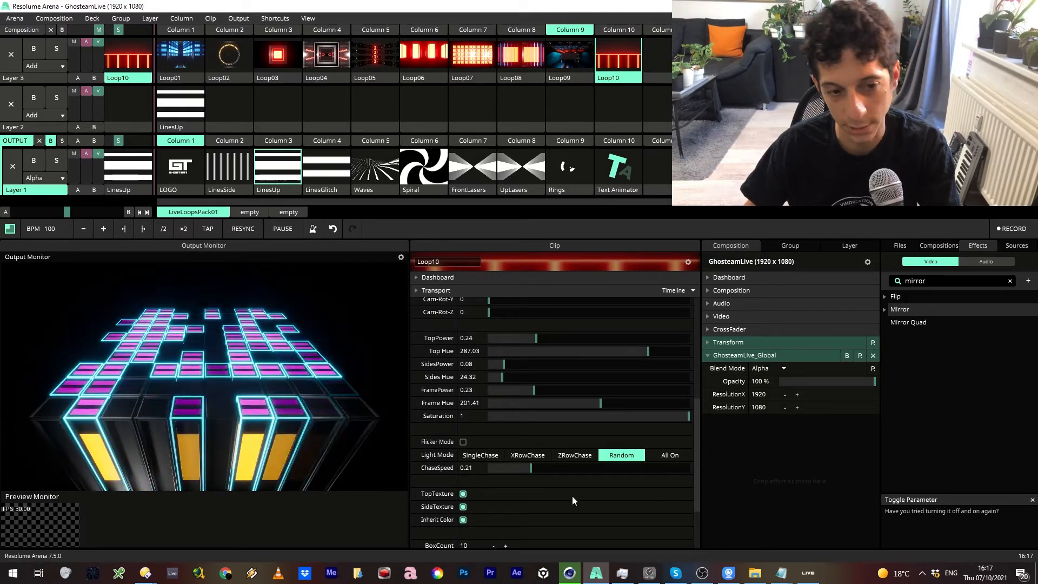
scroll(587, 460, "down", 2)
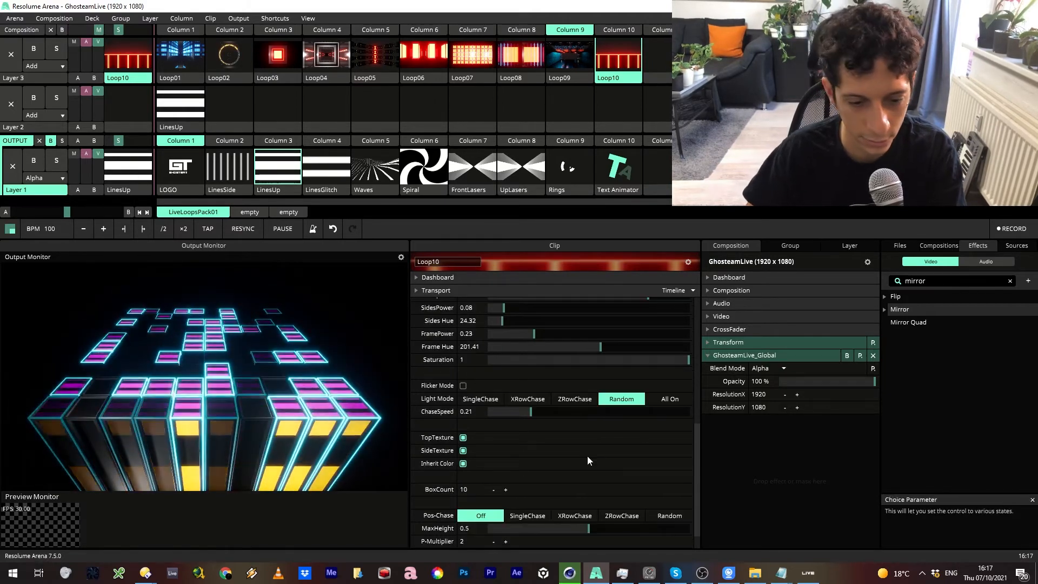
left_click(493, 489)
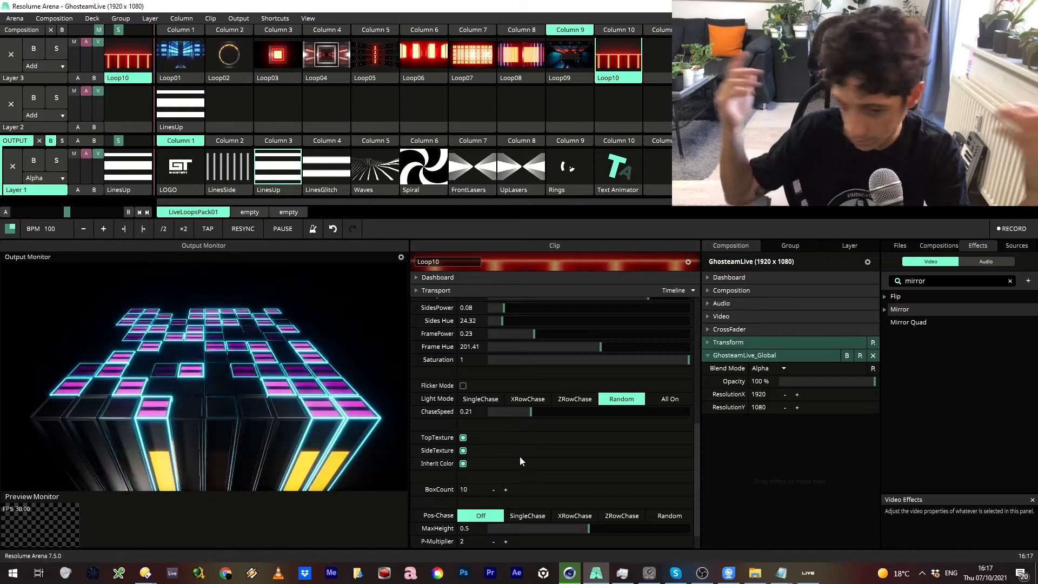
Step: Set Loop10's RotateAnim to Y-Rot with RotSpeed at 0.13
scroll(520, 456, "down", 1)
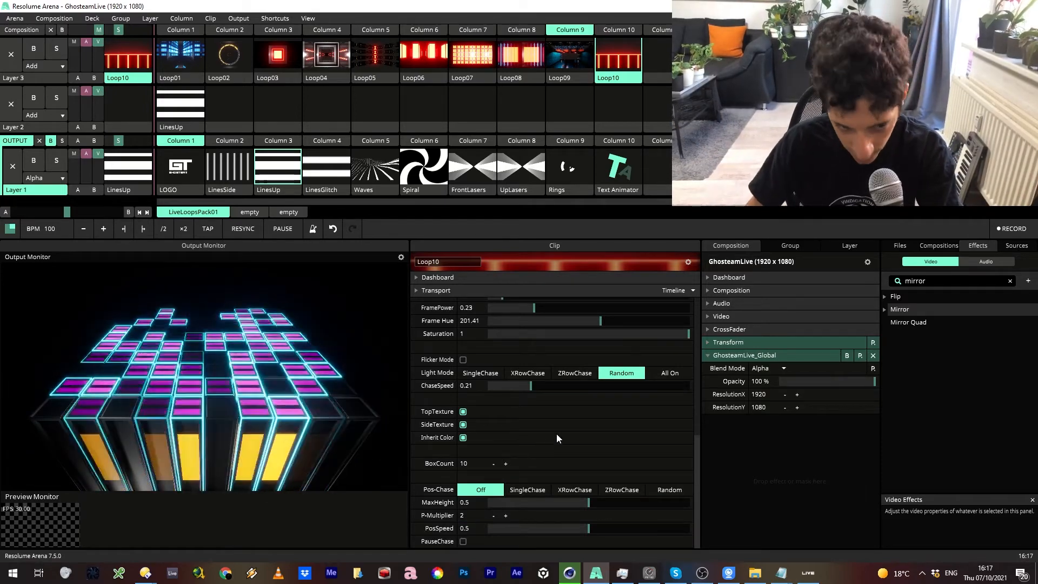
scroll(556, 461, "up", 10)
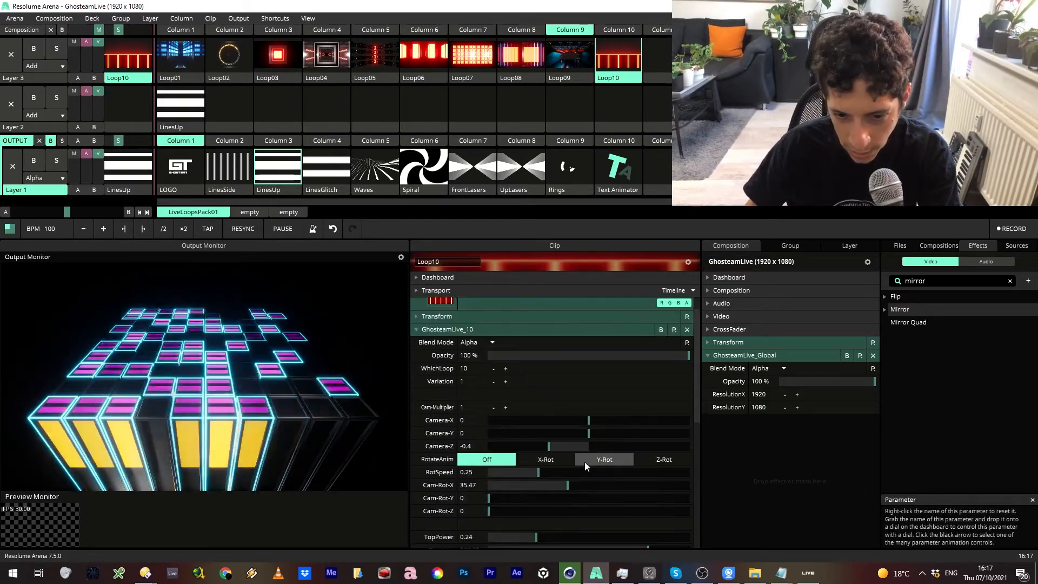
left_click(605, 459)
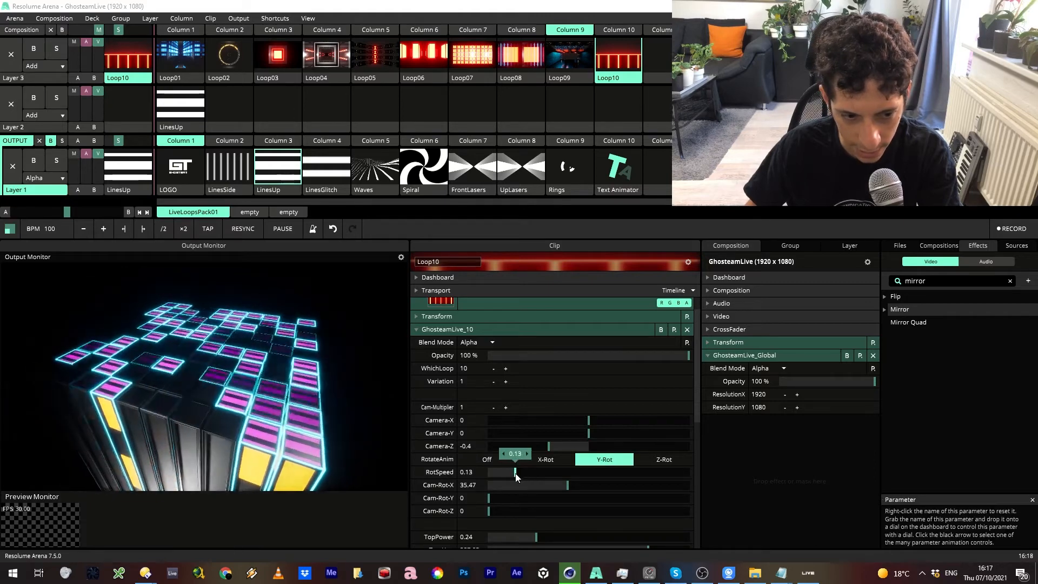
Step: Set Loop10's Pos-Chase to SingleChase and raise Camera-Y to 0.74 to frame the moving boxes
scroll(541, 472, "down", 12)
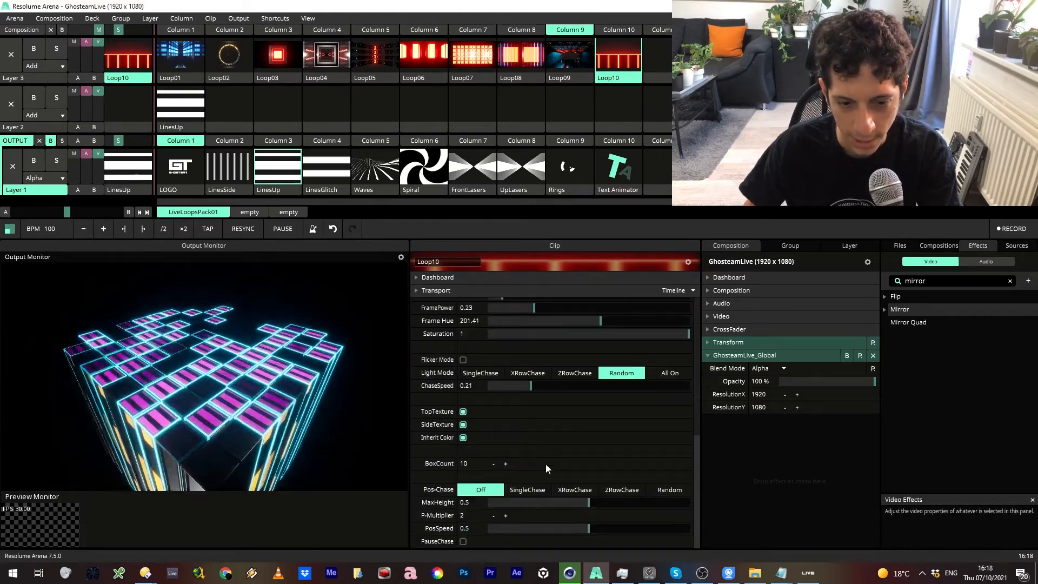
left_click(536, 489)
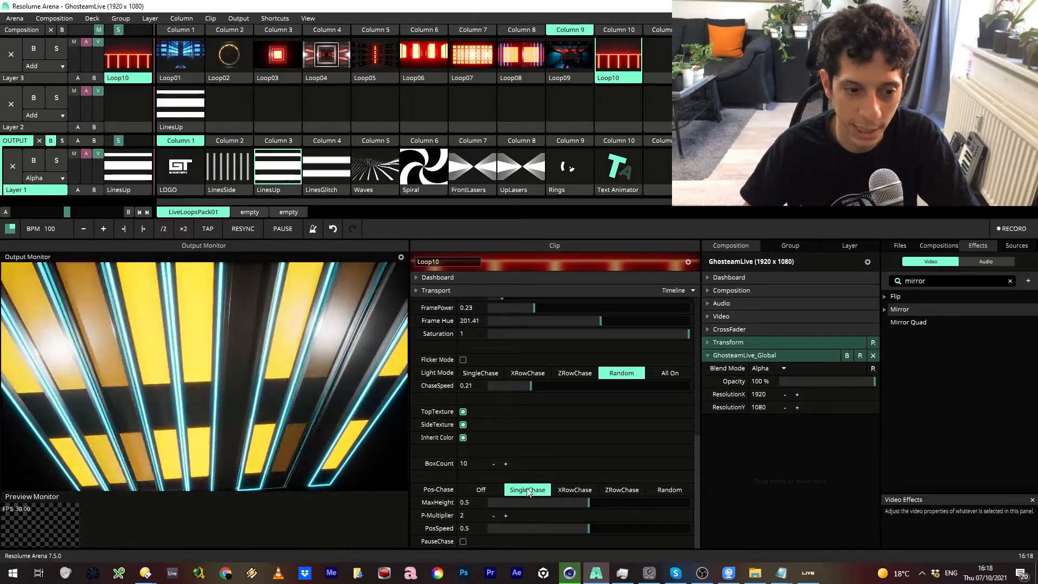
scroll(557, 432, "up", 2)
scroll(557, 430, "up", 8)
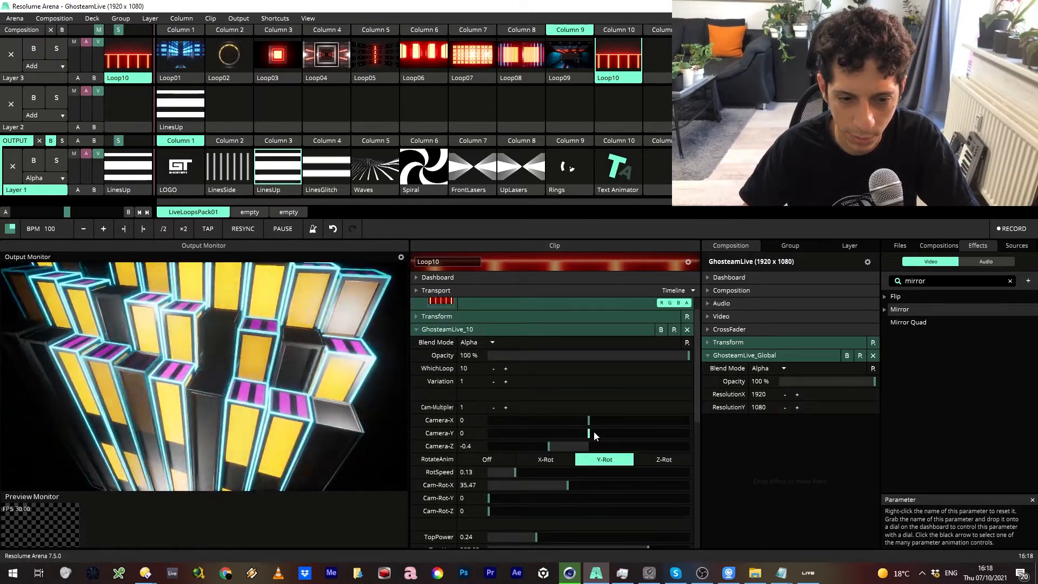
left_click_drag(558, 432, 656, 417)
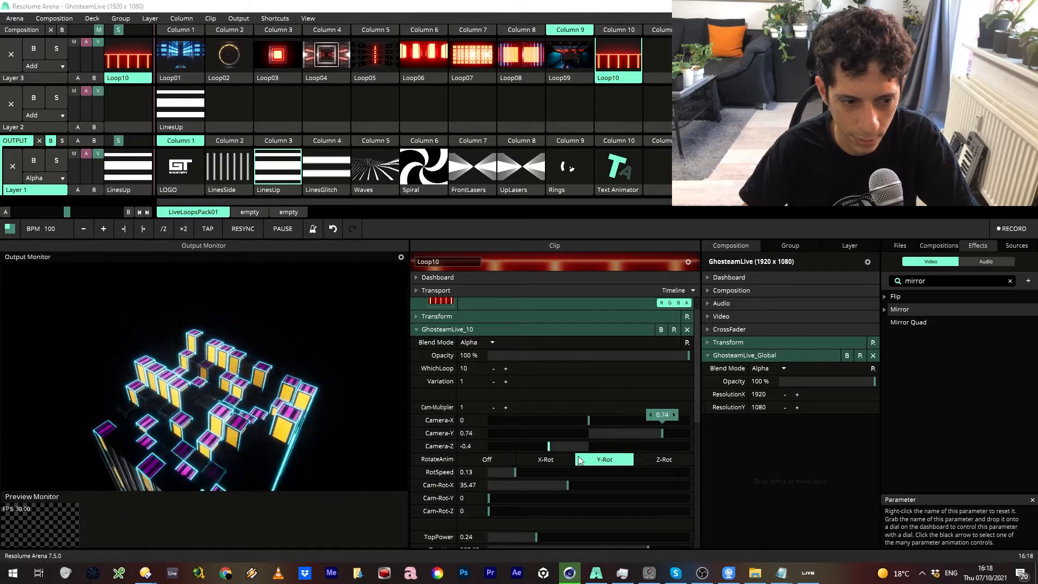
Step: Try Loop10's XRowChase and ZRowChase position chases, set Pos-Chase to Random, and try P-Multiplier at 4 before returning it to 2
scroll(585, 446, "down", 10)
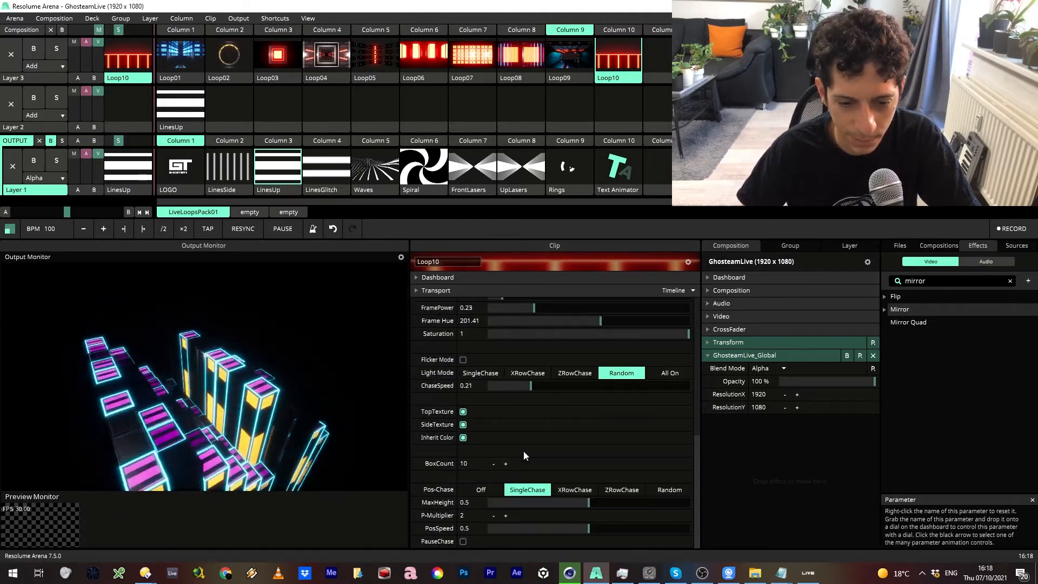
left_click(577, 489)
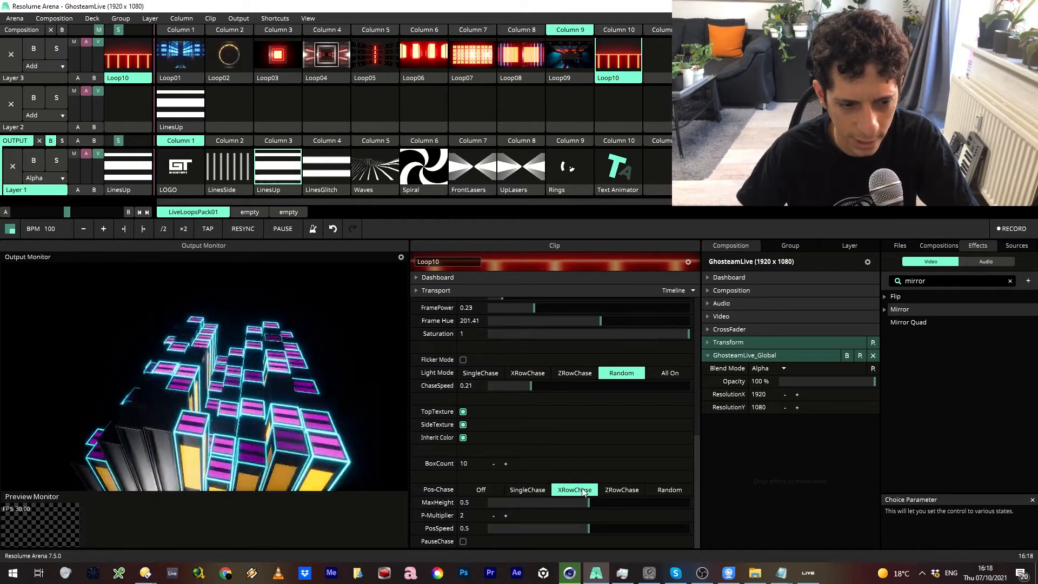
left_click(614, 490)
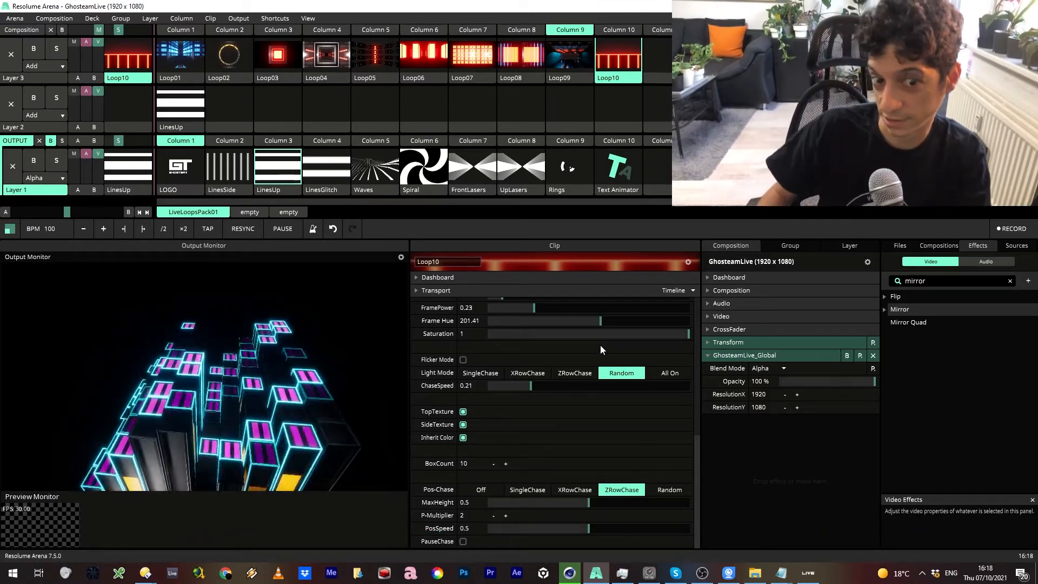
left_click(677, 491)
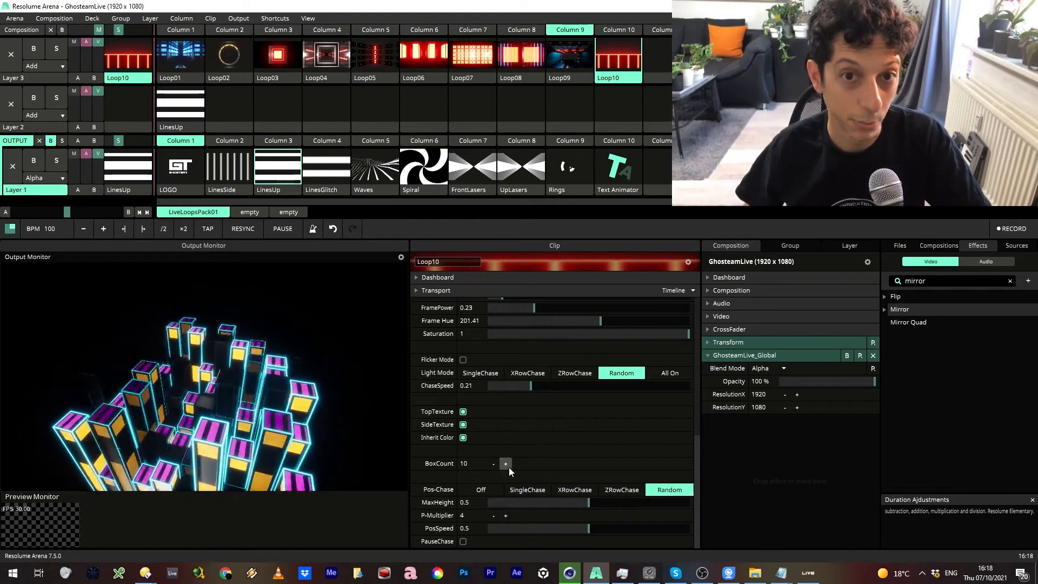
left_click(494, 516)
left_click(493, 515)
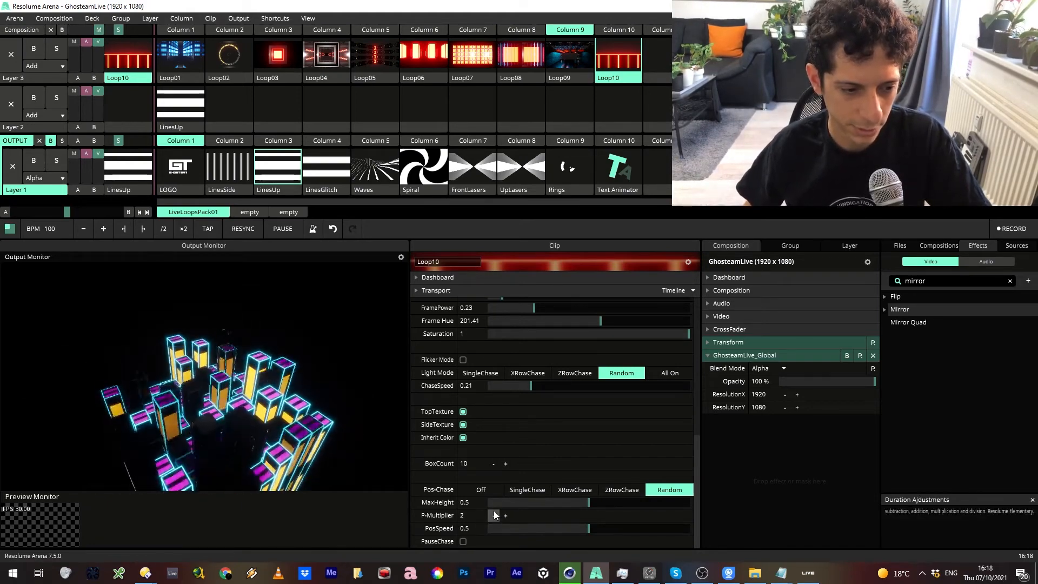
Step: Set Loop10's P-Multiplier to 4 and PosSpeed to 0.14, and enable PauseChase
left_click(507, 515)
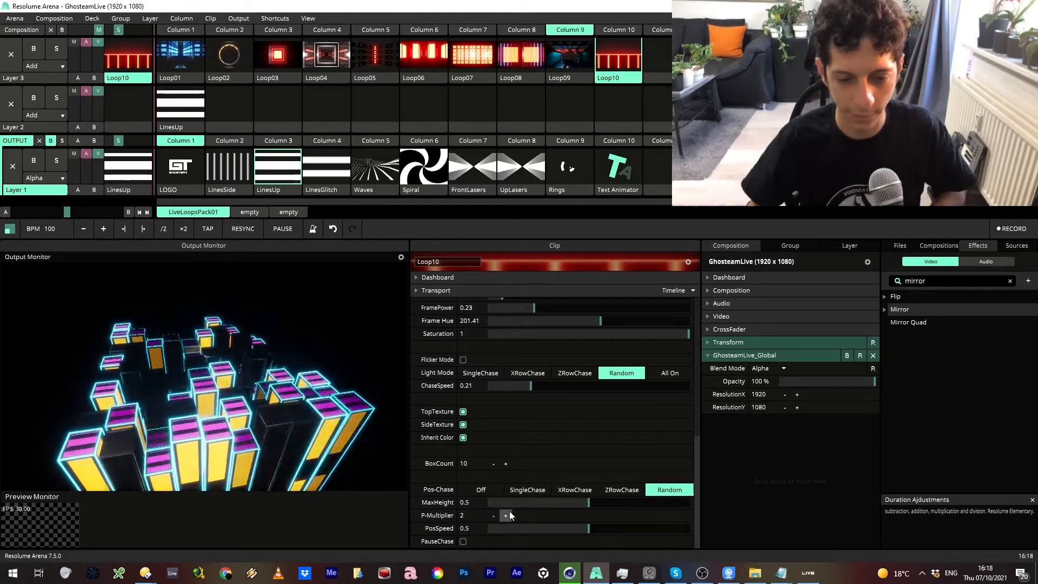
left_click(507, 515)
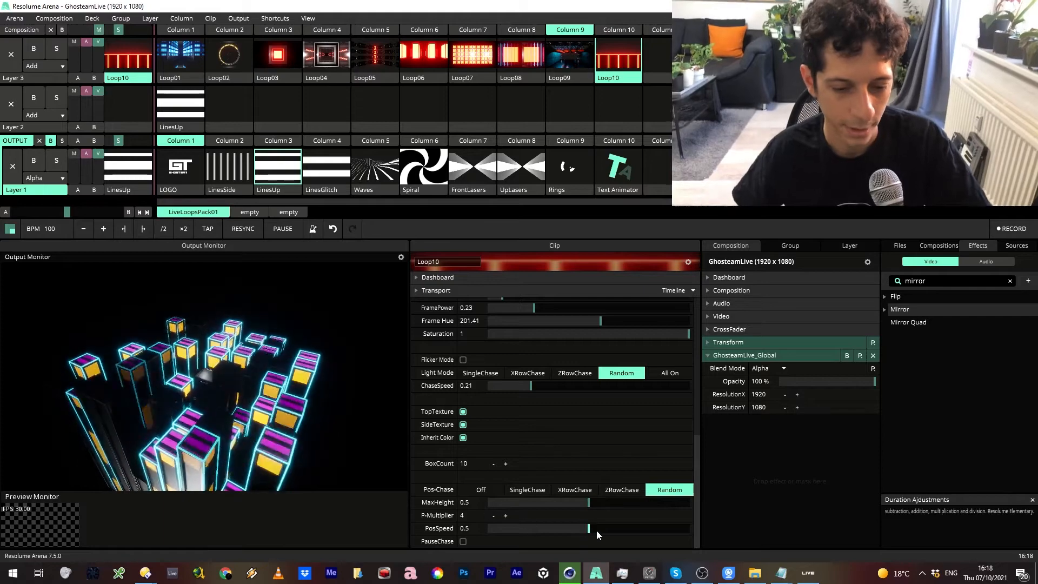
left_click_drag(591, 529, 516, 522)
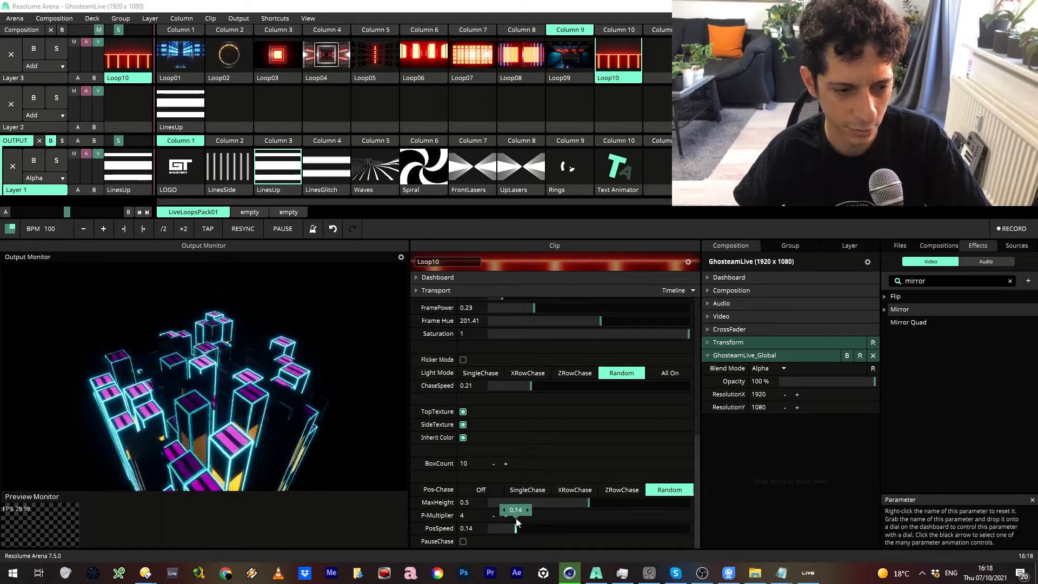
left_click(462, 541)
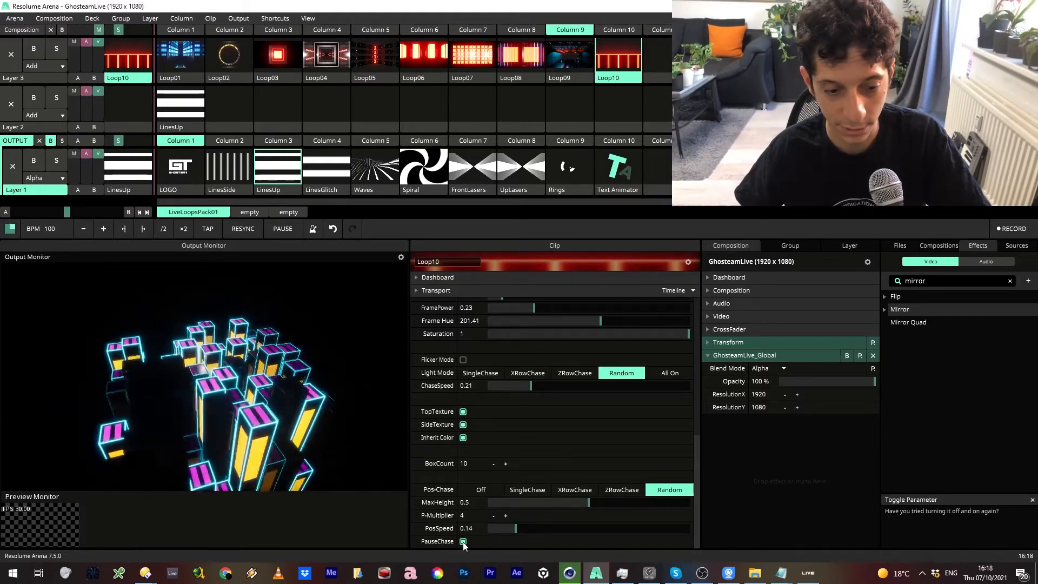
Step: Turn off Loop10's RotateAnim and reframe the boxes with Camera-Z at -0.14 and Camera-Y at about 0.3
scroll(546, 479, "up", 5)
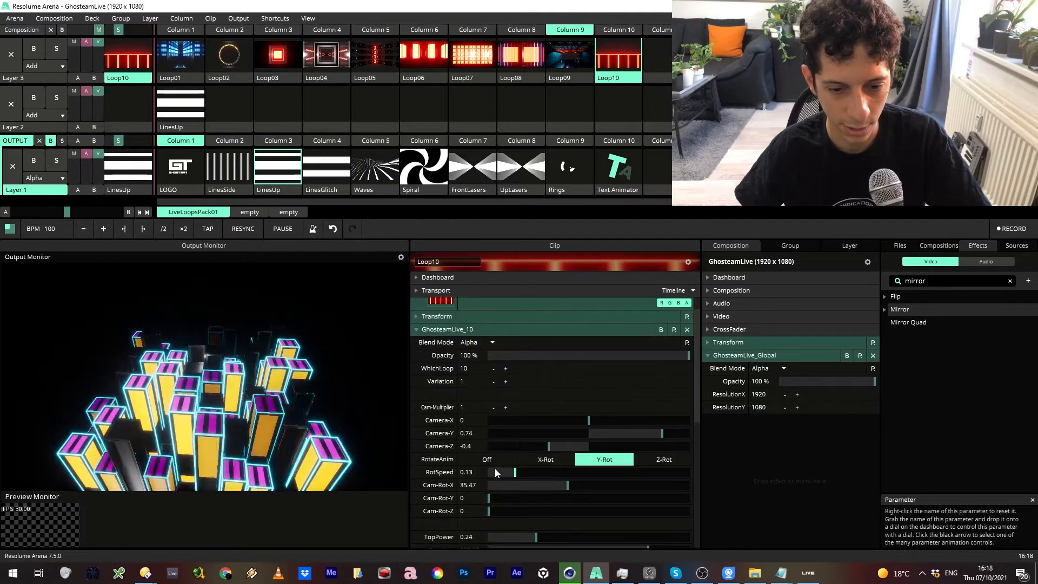
left_click(497, 459)
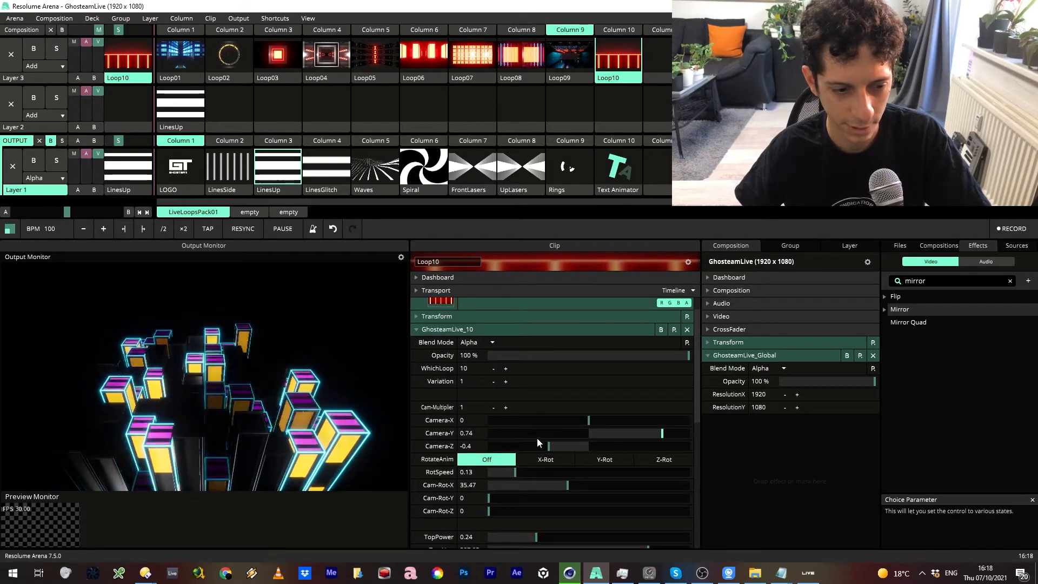
scroll(537, 442, "up", 2)
left_click_drag(550, 472, 574, 472)
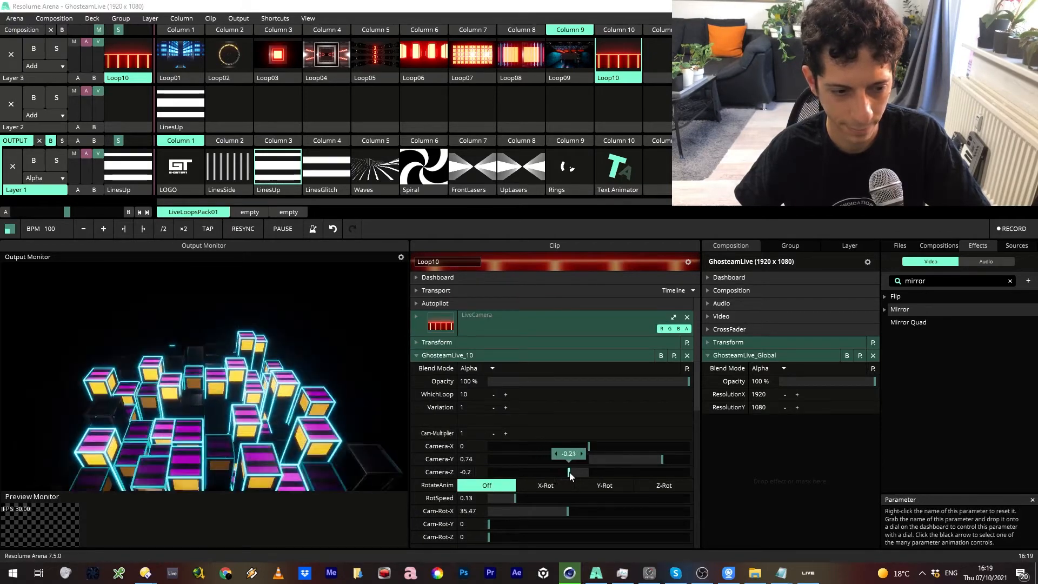
left_click_drag(663, 459, 634, 459)
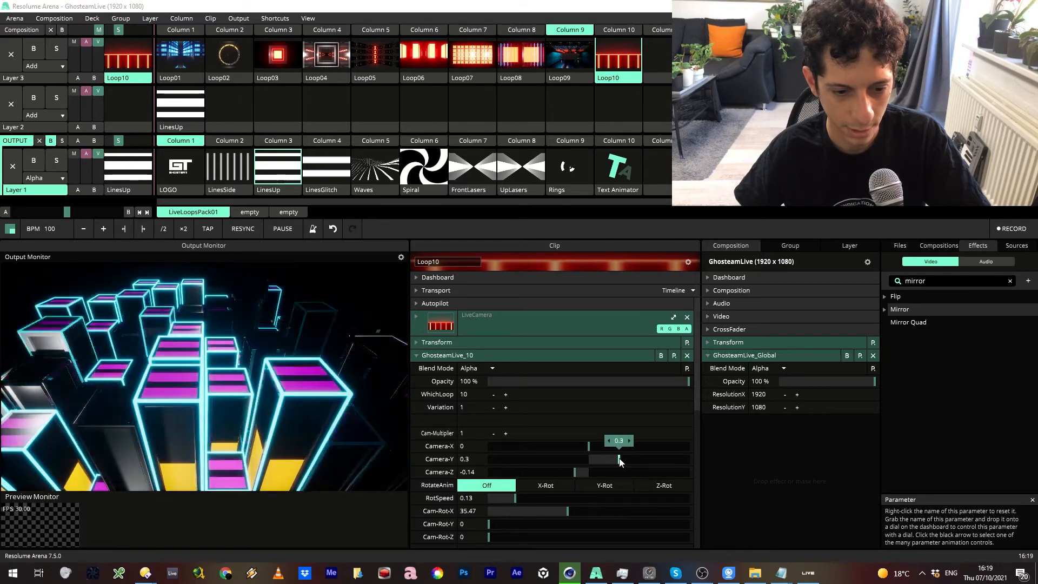
scroll(620, 460, "down", 8)
scroll(621, 461, "down", 3)
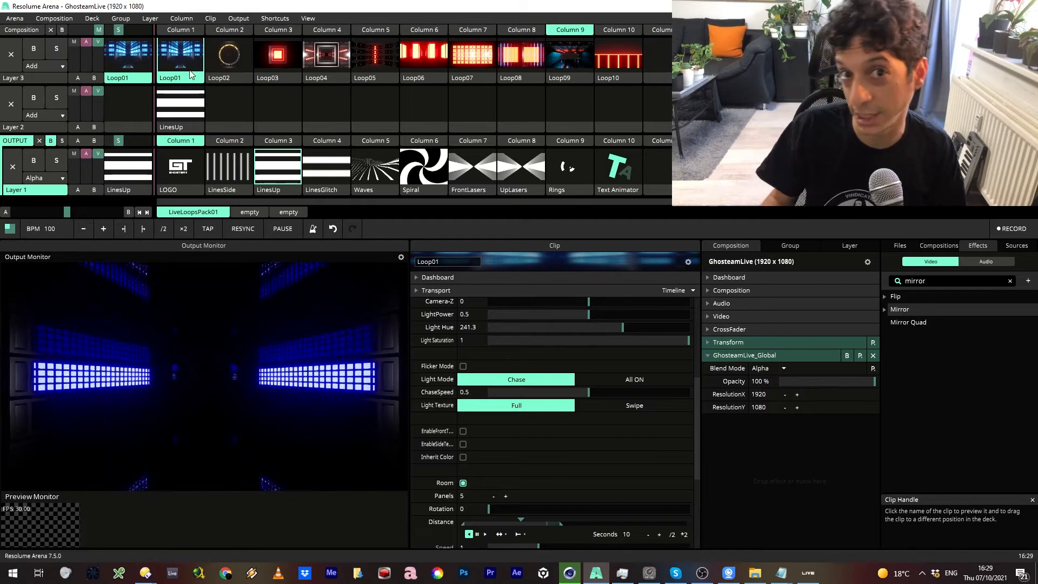
Step: Duplicate the Loop01 clip into the empty Layer 3 slot after Loop10 and set the copy's Variation to 2
left_click(186, 79)
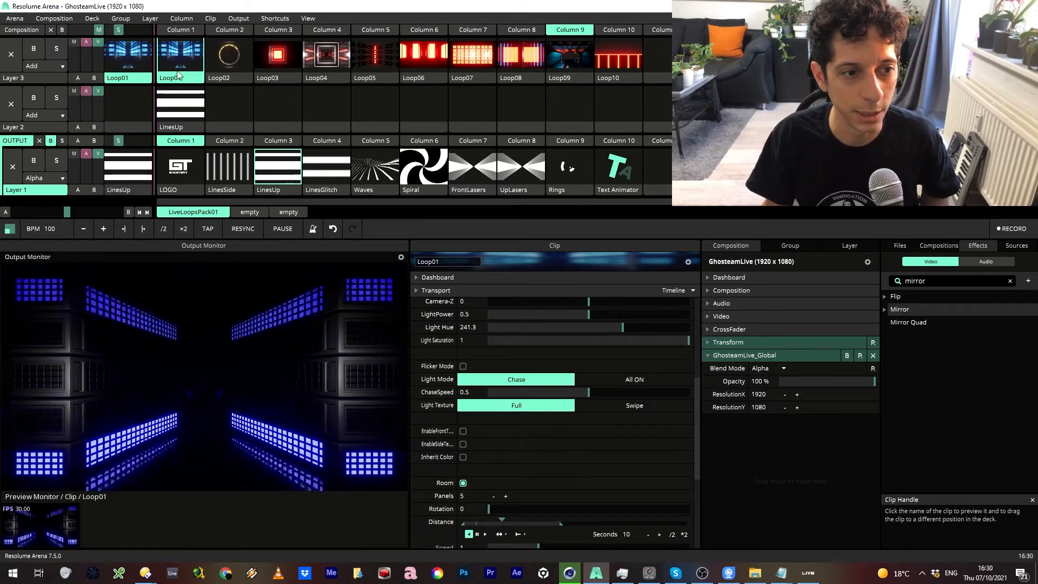
left_click_drag(196, 81, 664, 65)
left_click(665, 63)
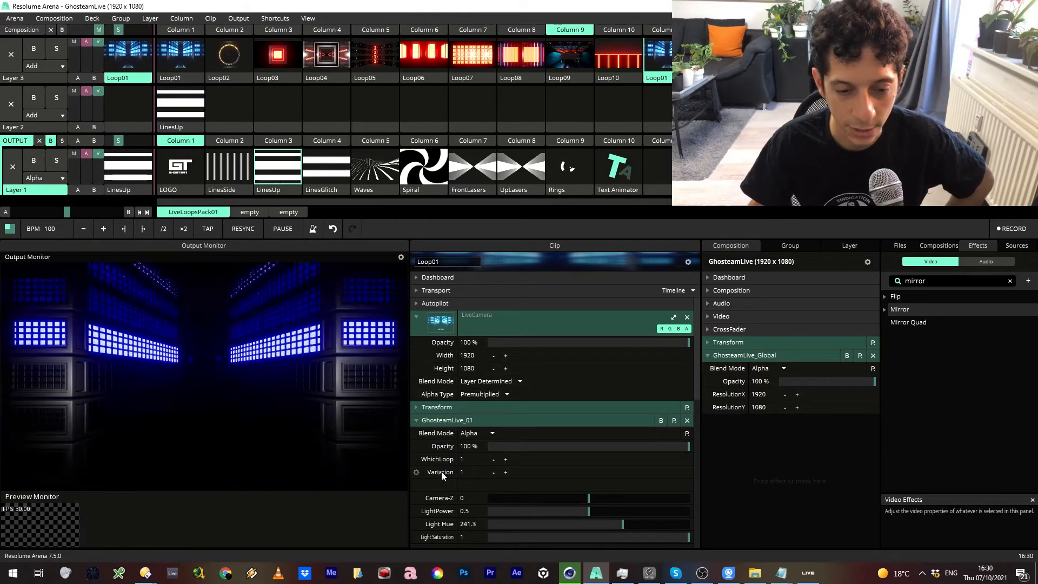
left_click(505, 472)
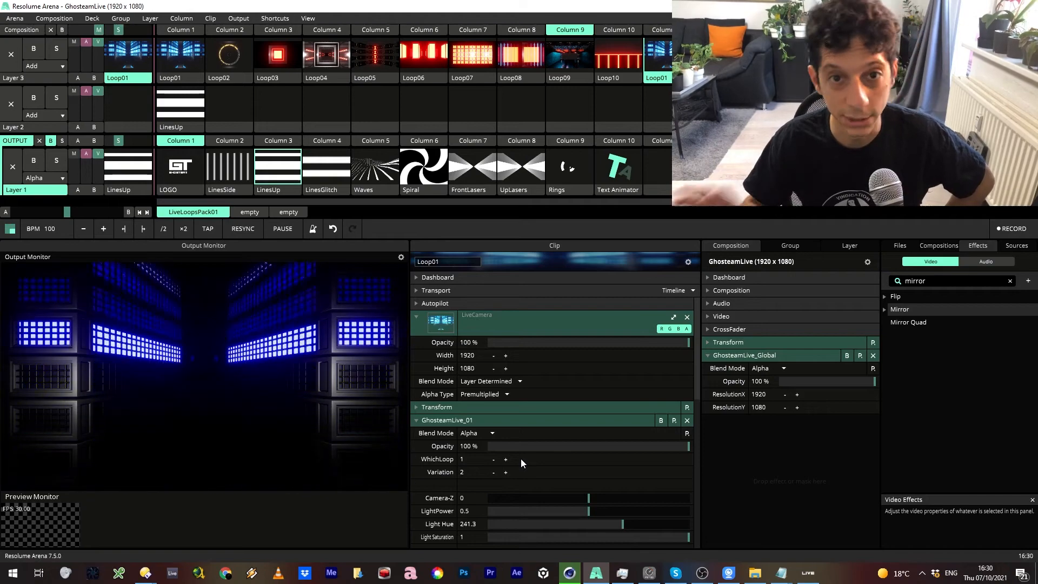
Step: Set the Loop01 copy's Light Hue to 25.3 and launch the copy
scroll(520, 459, "down", 3)
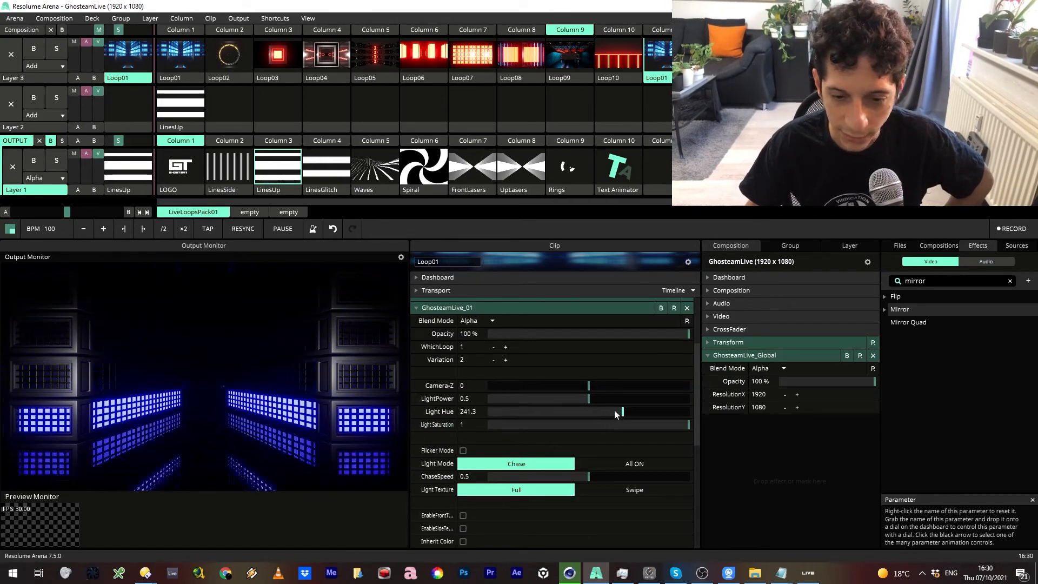
left_click_drag(614, 411, 511, 412)
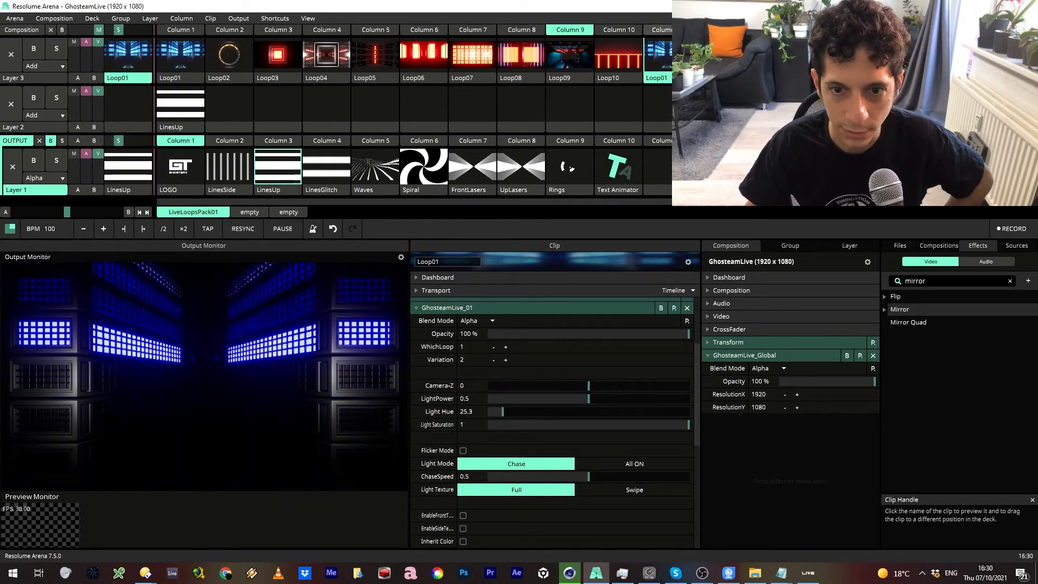
left_click(631, 54)
left_click(669, 61)
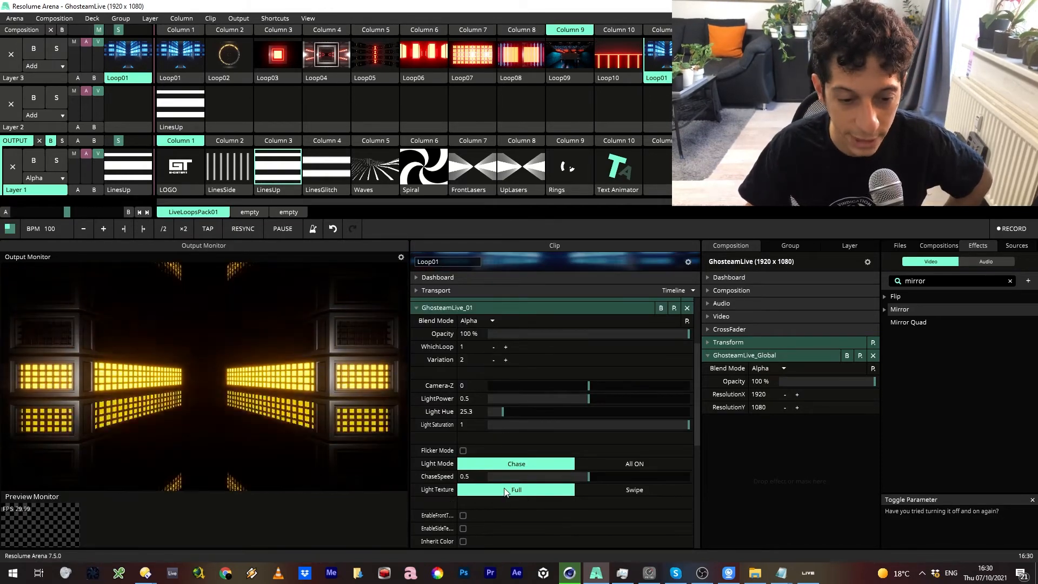
Step: Set the Loop01 copy's Light Mode to All ON and enable Flicker Mode
left_click(600, 463)
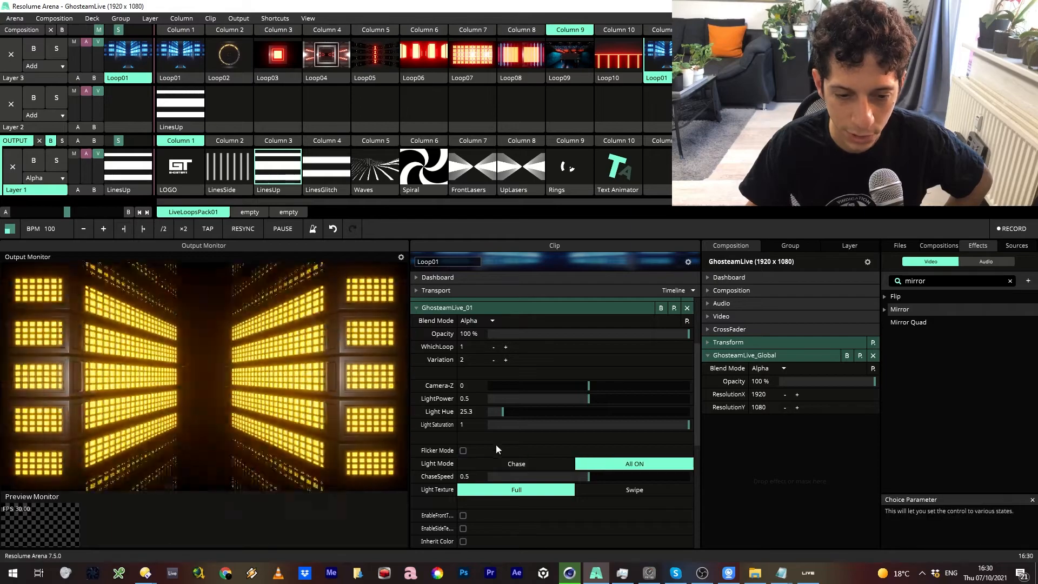
left_click(463, 451)
scroll(483, 470, "up", 1)
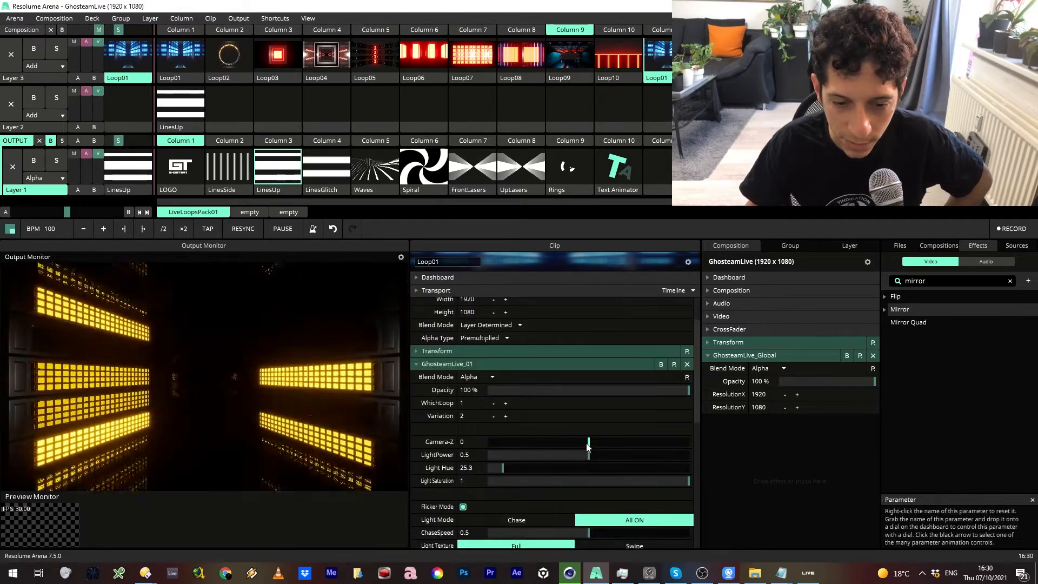
Step: Turn off Room on the Loop01 copy and reduce its Panels to 3
scroll(544, 435, "down", 4)
scroll(508, 402, "down", 1)
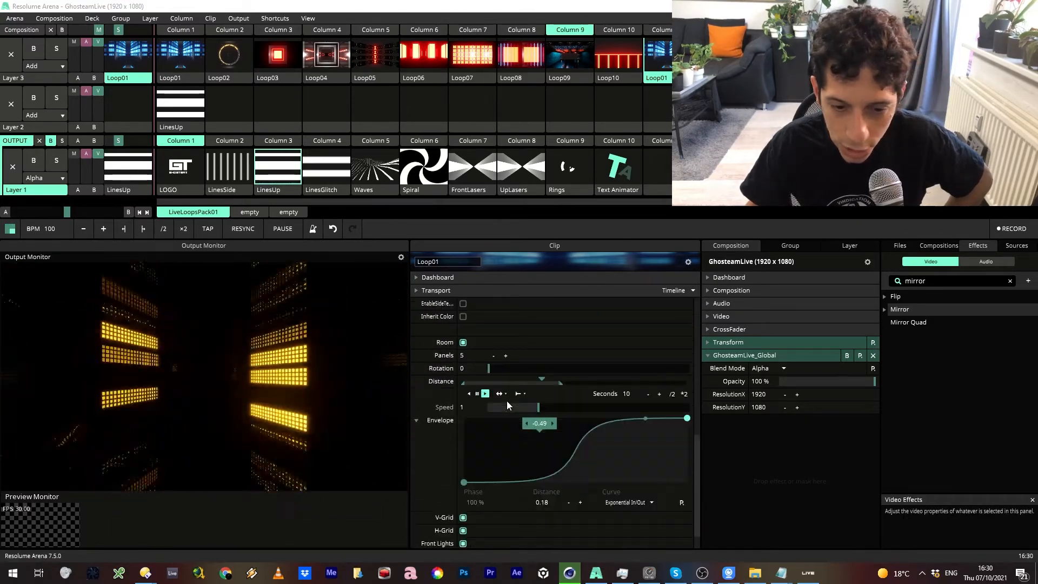
left_click(464, 343)
scroll(482, 424, "up", 2)
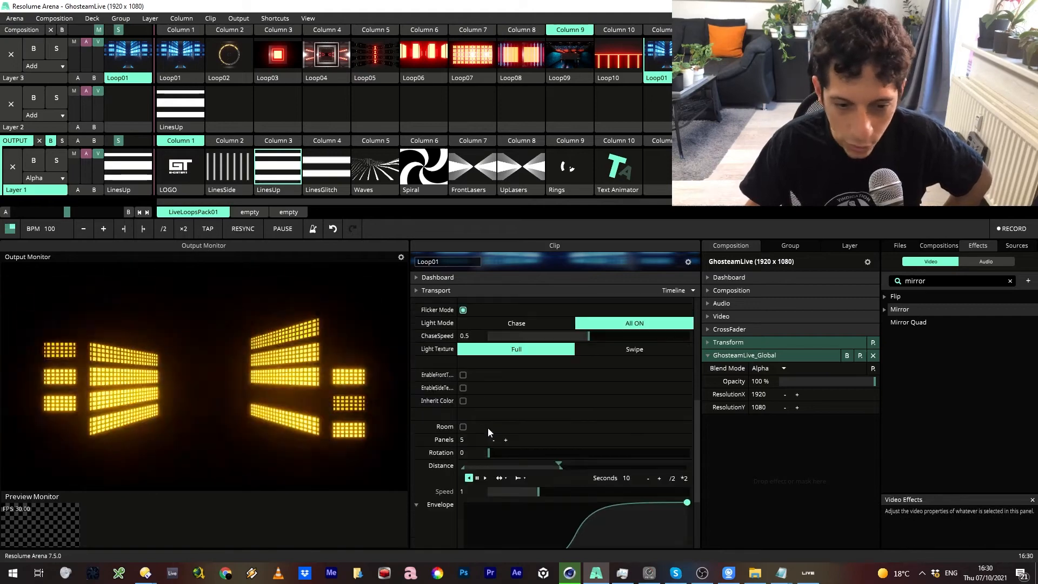
scroll(488, 426, "down", 2)
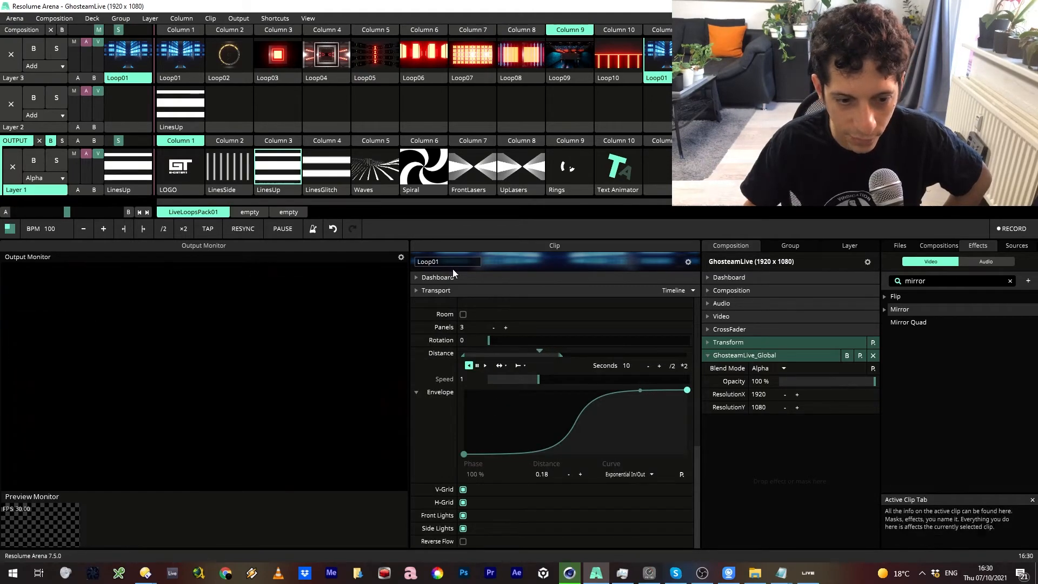
Step: Launch the original Loop01 and its copy in turn to compare the two variations
left_click(191, 64)
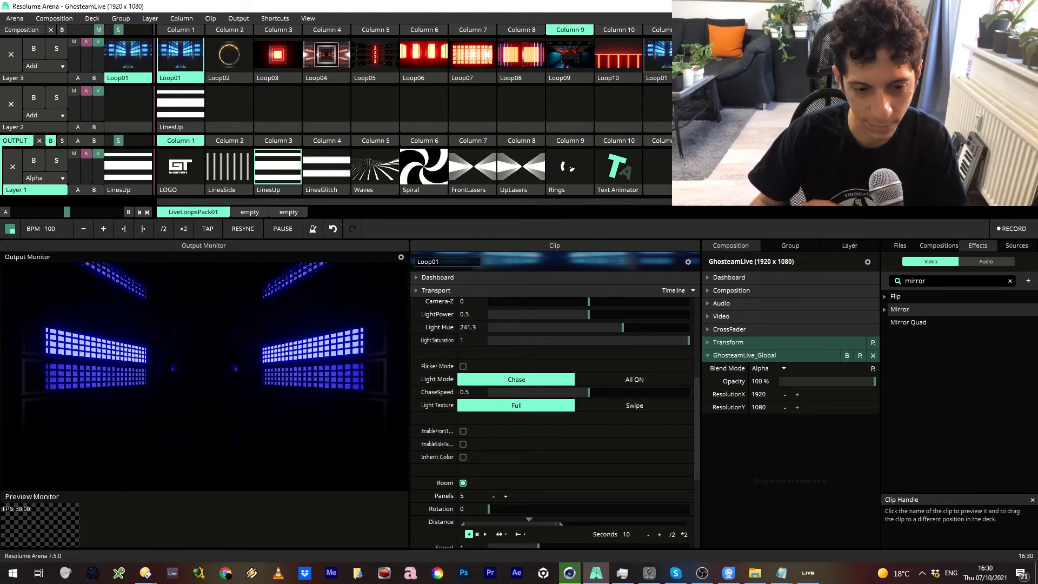
left_click(660, 60)
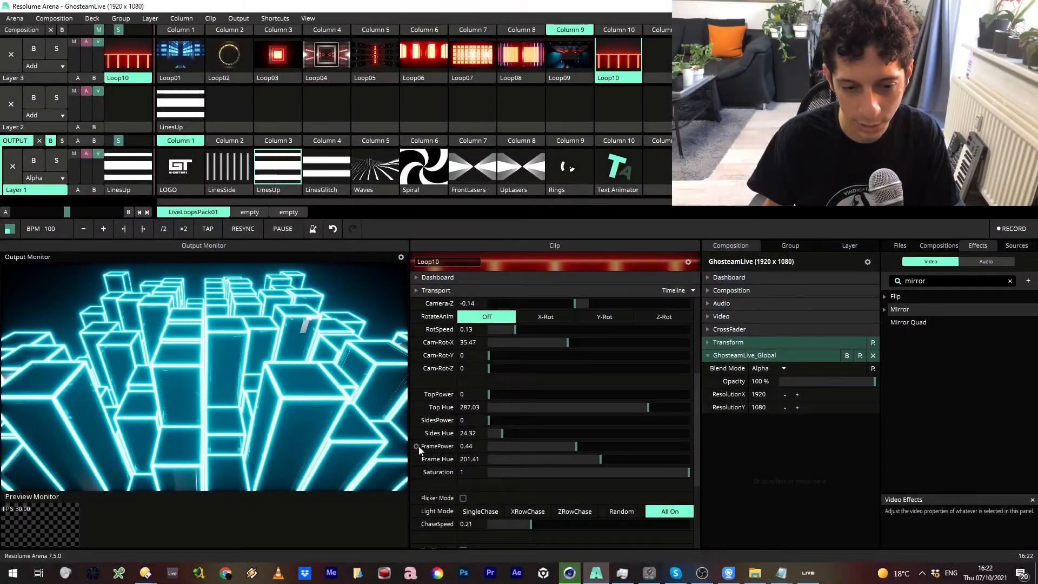
Step: Animate Loop10's FramePower with BPM Sync and give it an envelope using the 4 To The Floor preset
left_click(416, 446)
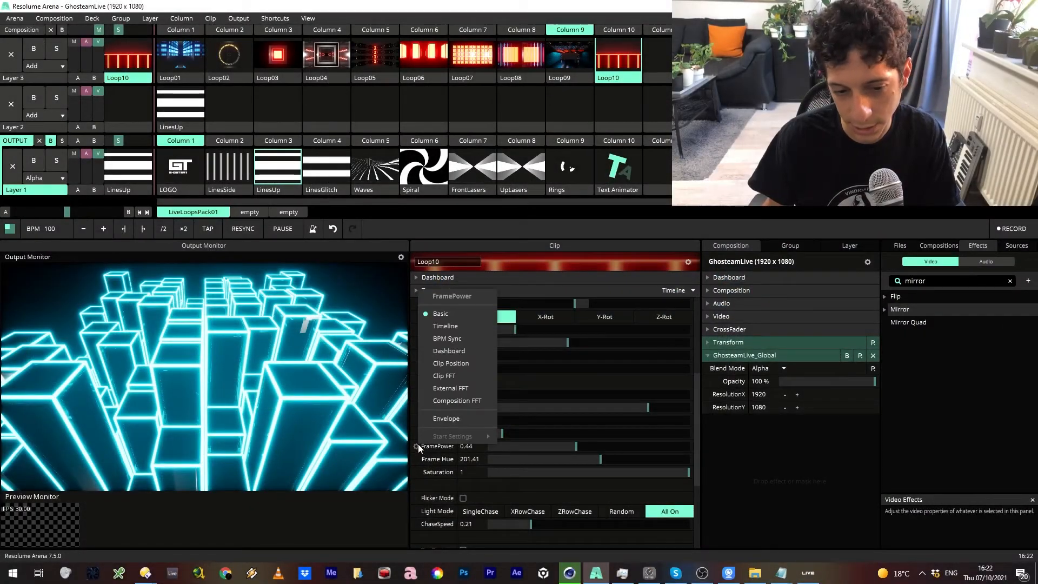
left_click(444, 339)
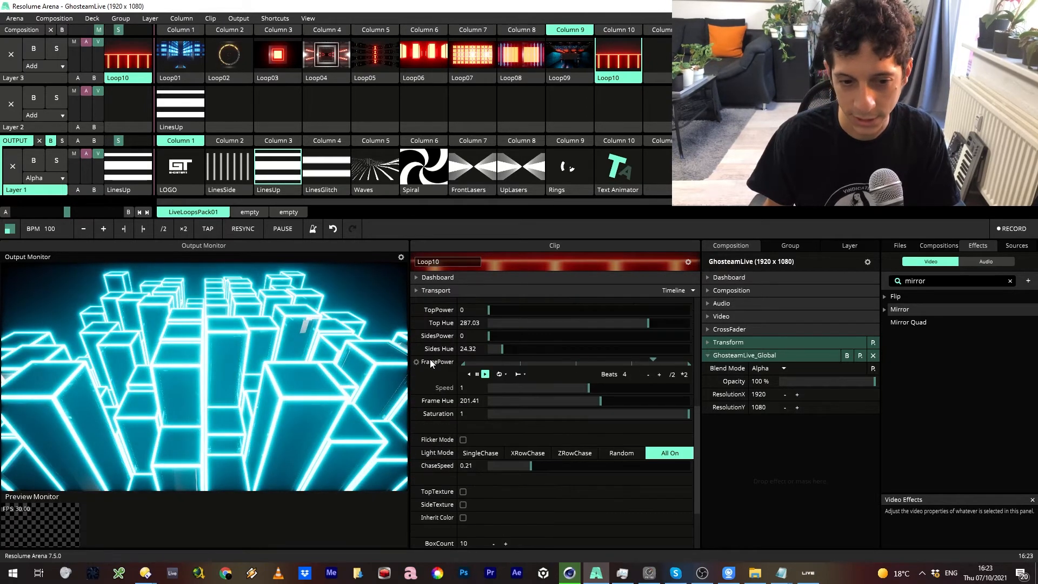
left_click(416, 361)
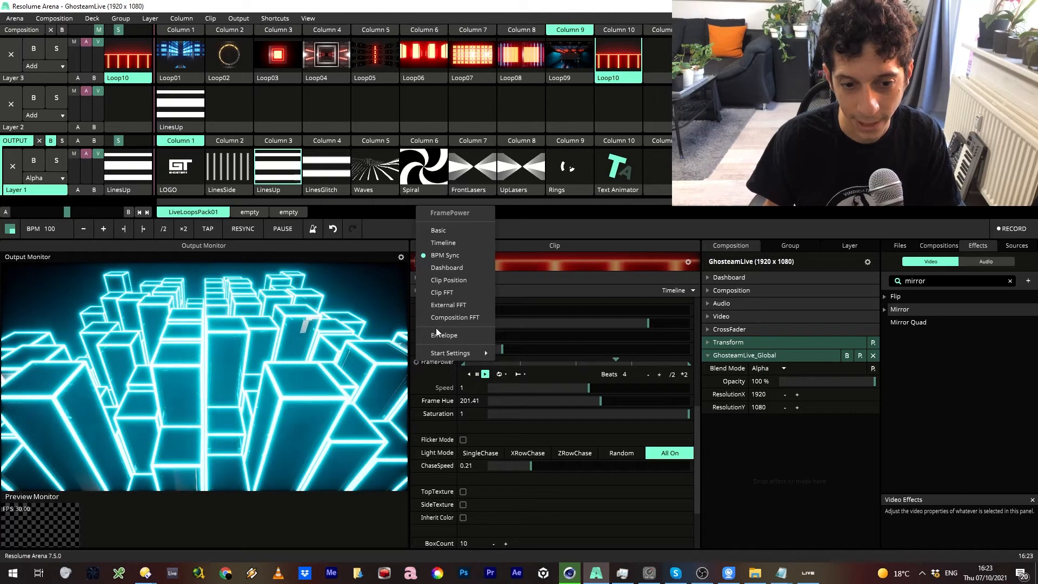
left_click(440, 337)
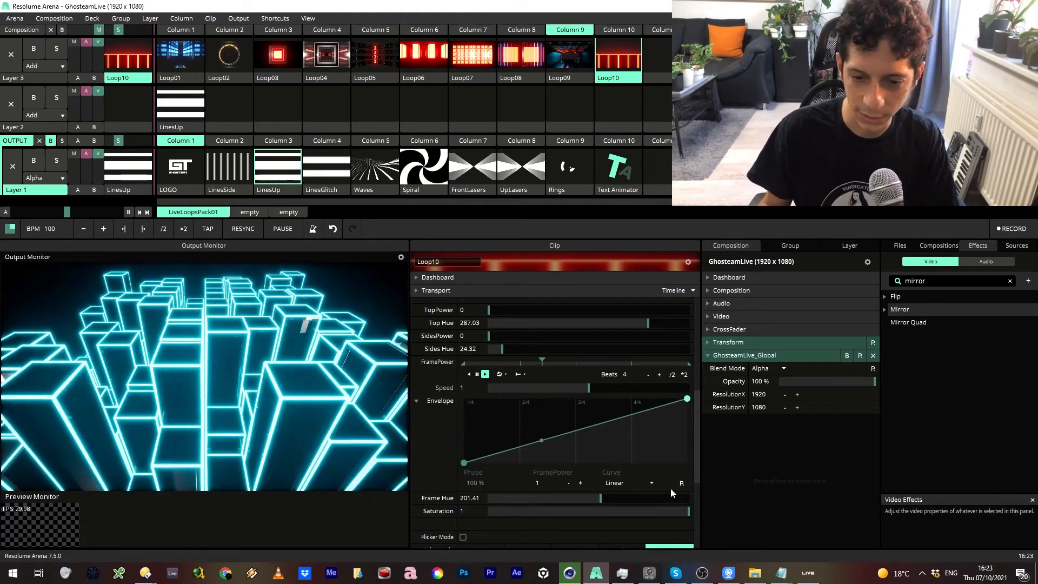
left_click(682, 483)
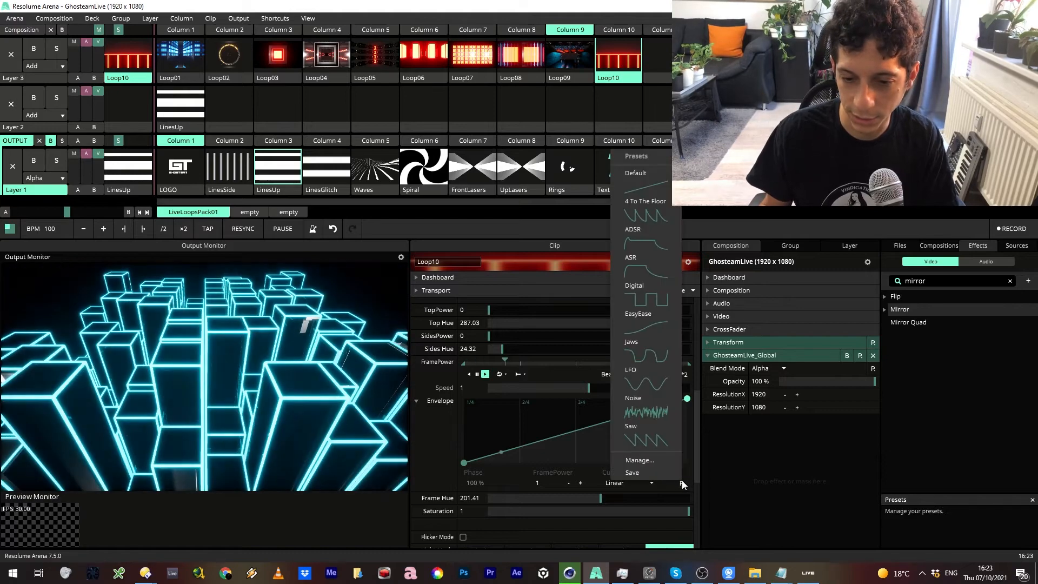
left_click(646, 215)
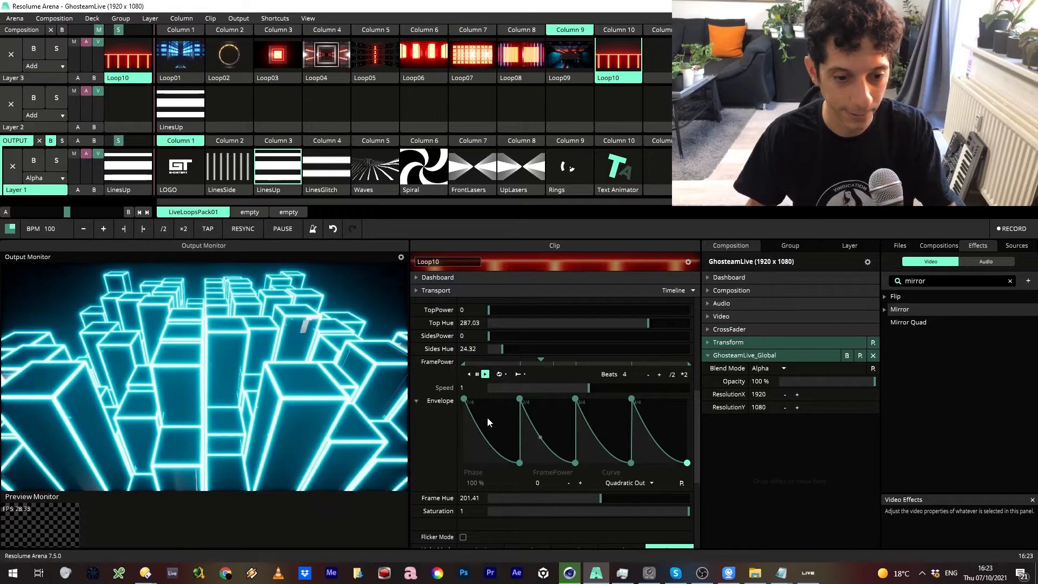
Step: Animate Loop10's TopPower with BPM Sync and give it an envelope using the 4 To The Floor preset
scroll(495, 400, "up", 2)
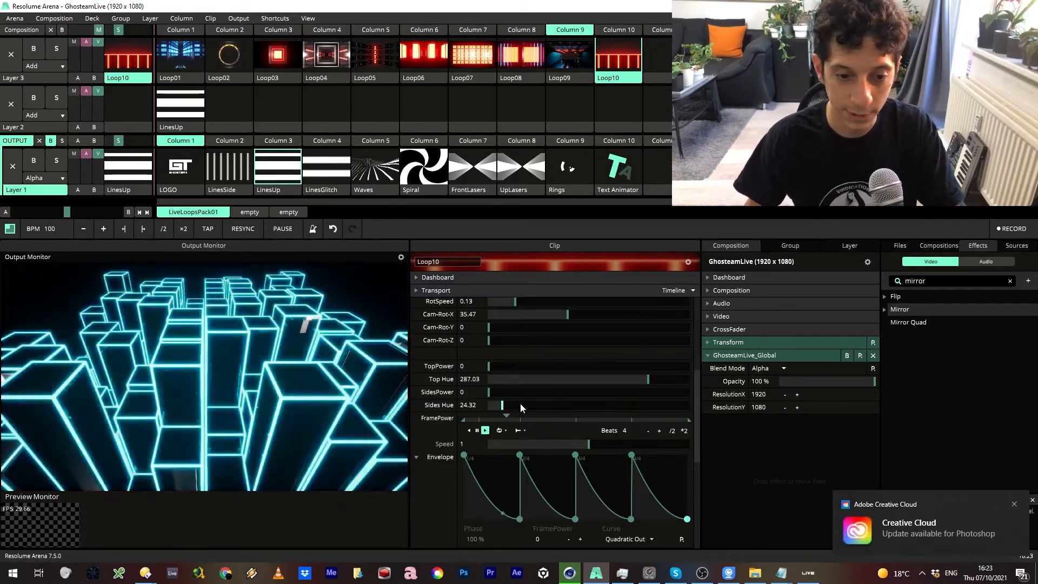
left_click(1014, 504)
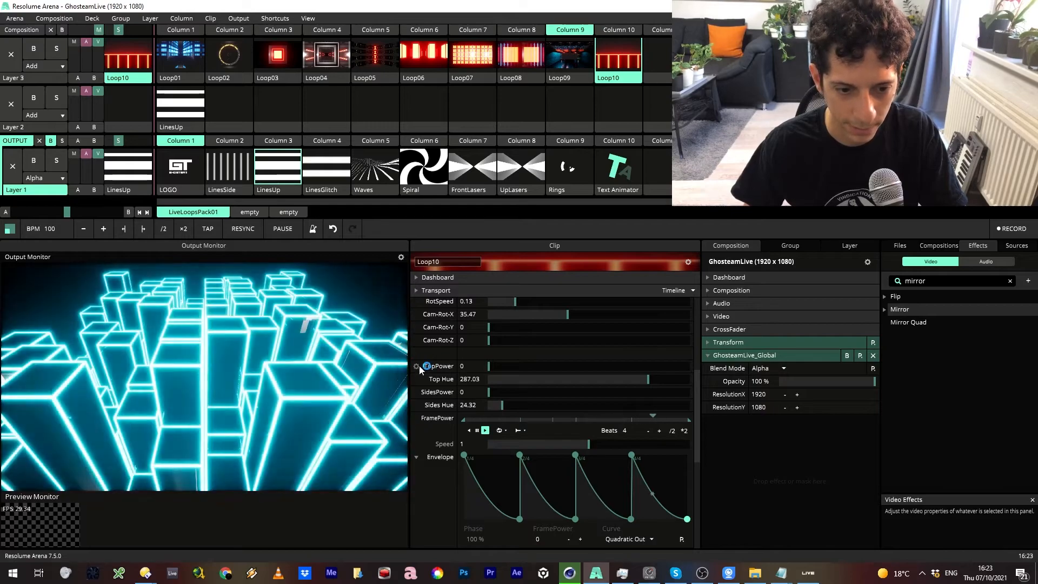
left_click(426, 366)
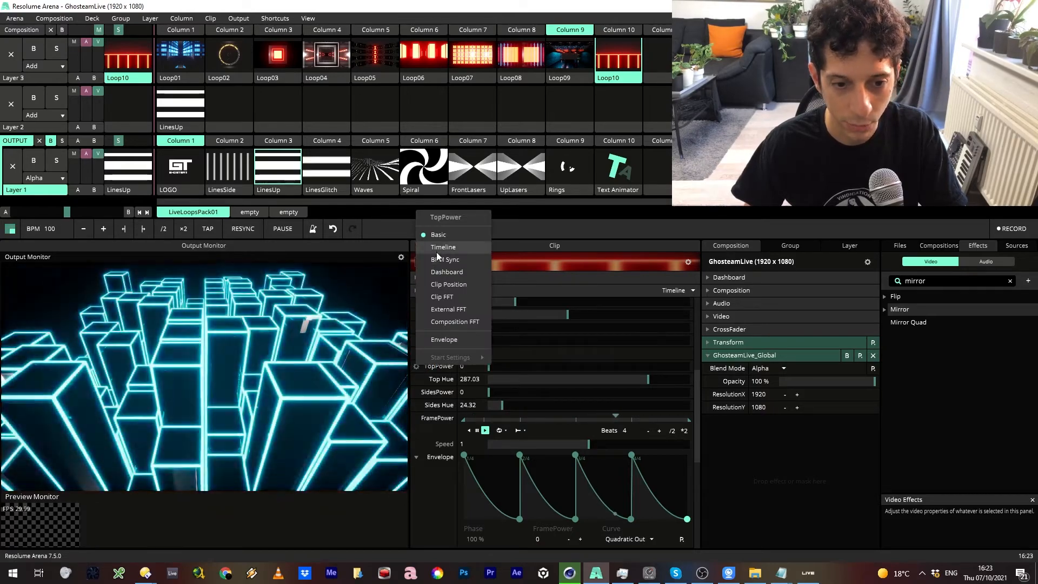
left_click(437, 250)
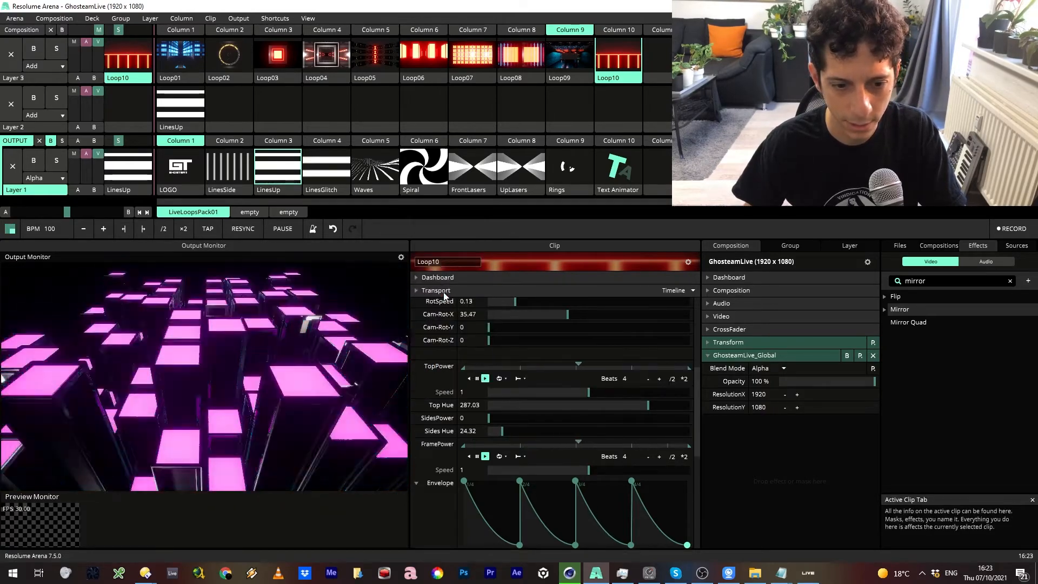
left_click(417, 366)
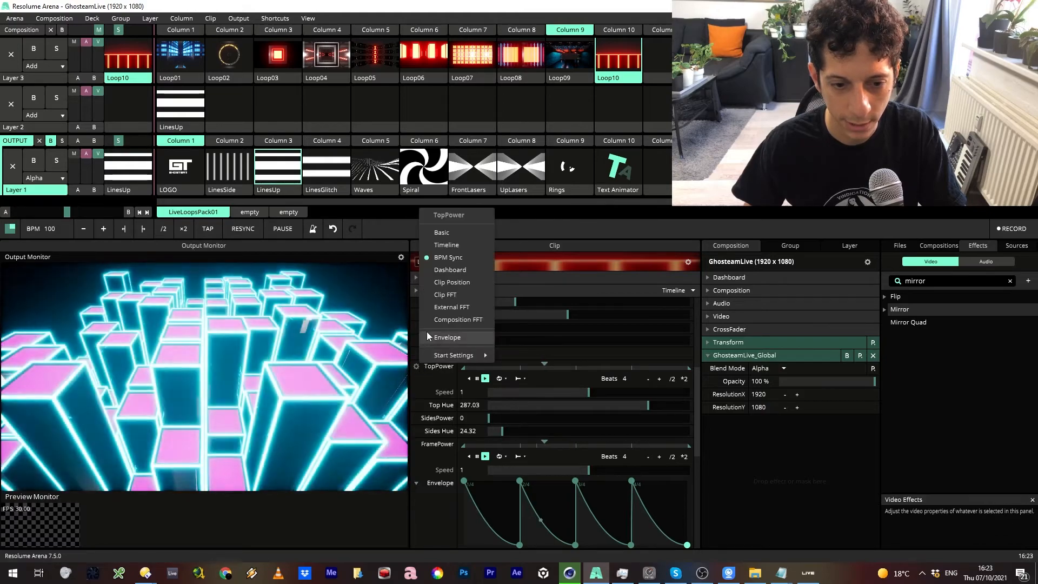
left_click(427, 333)
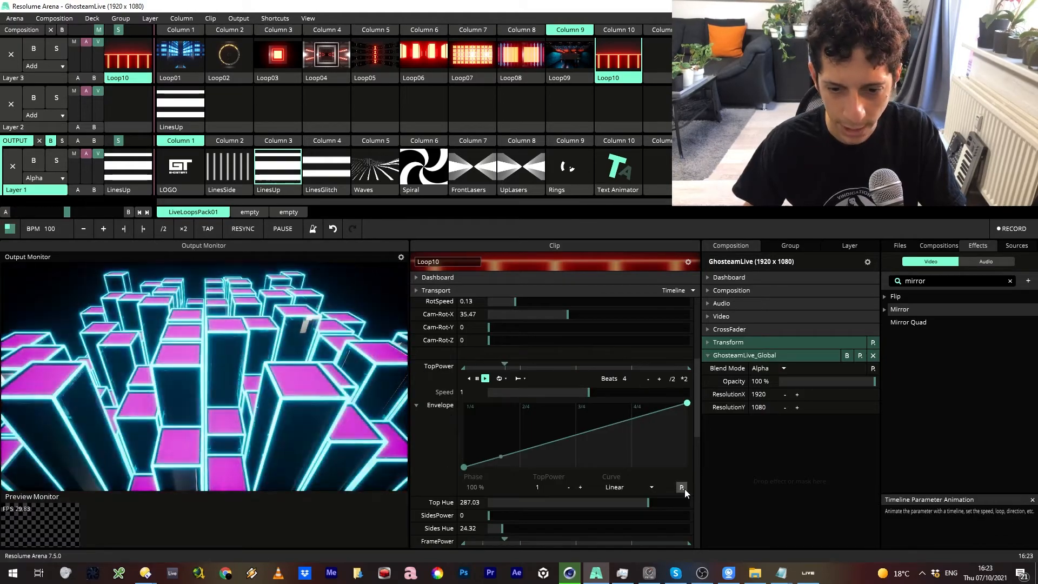
left_click(684, 488)
left_click(651, 219)
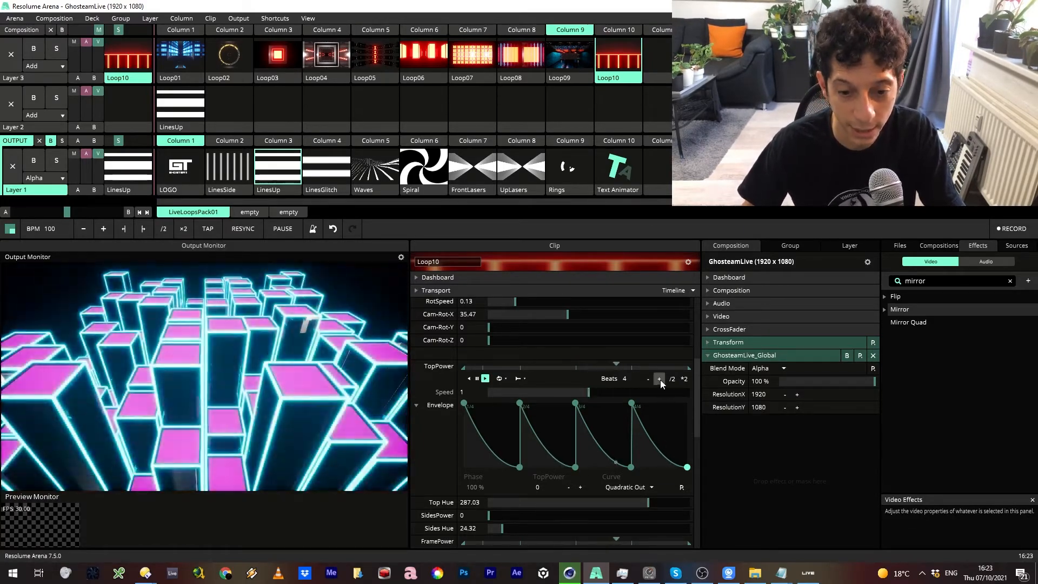
Step: Try lengths of 8, 1 and 2 beats for Loop10's TopPower animation
left_click(659, 378)
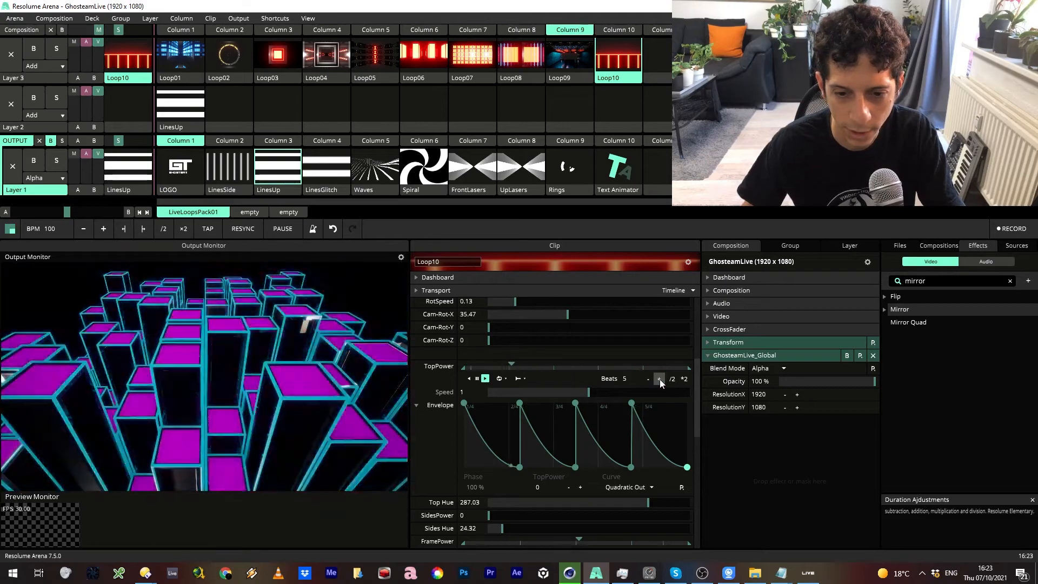
left_click(659, 379)
left_click(659, 378)
left_click(660, 378)
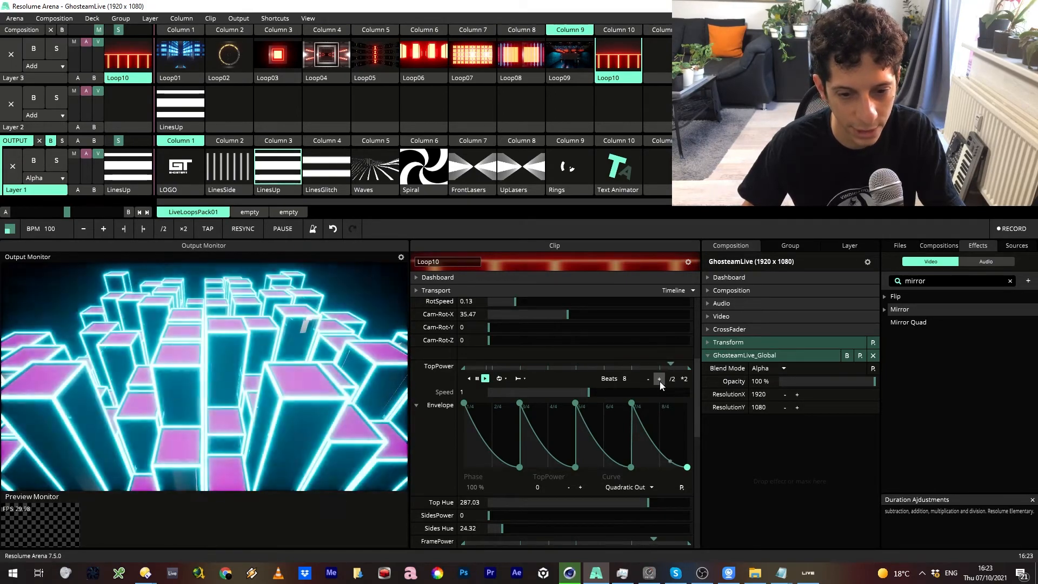
double_click(625, 379)
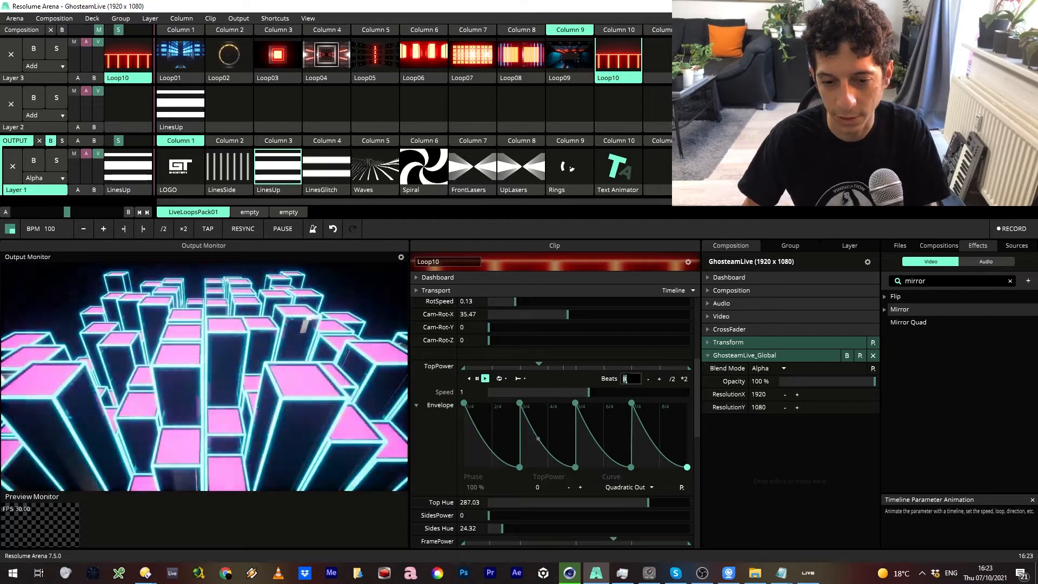
type("1")
key("Return")
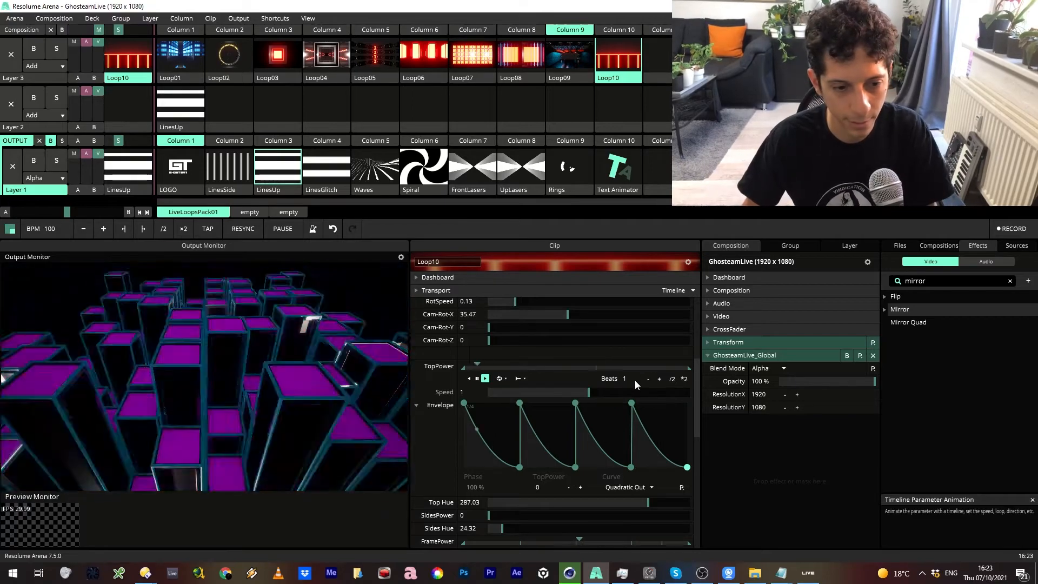
left_click(647, 380)
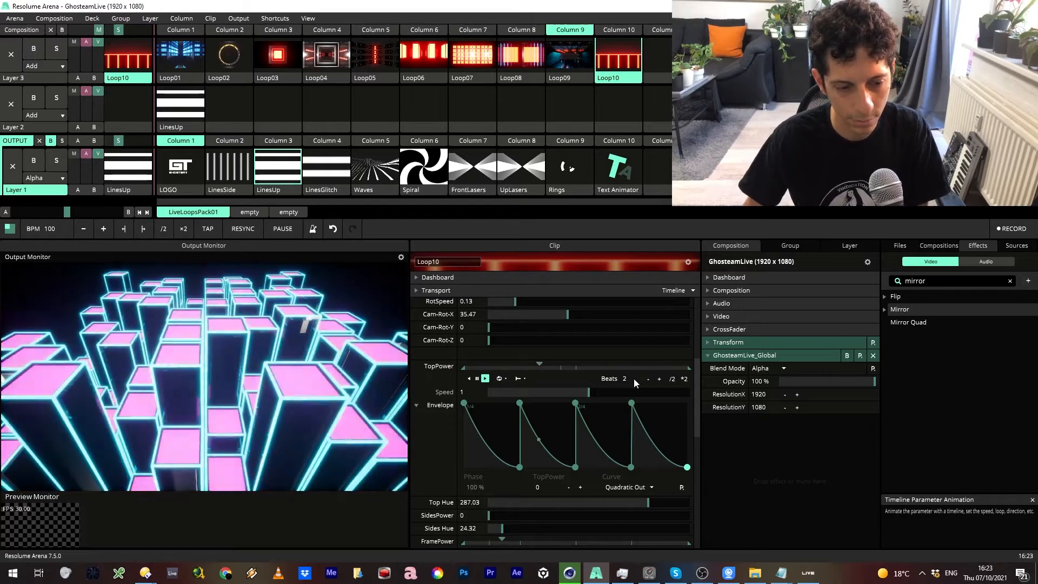
Step: Set the length of Loop10's TopPower animation to 4 beats
double_click(633, 378)
type("4")
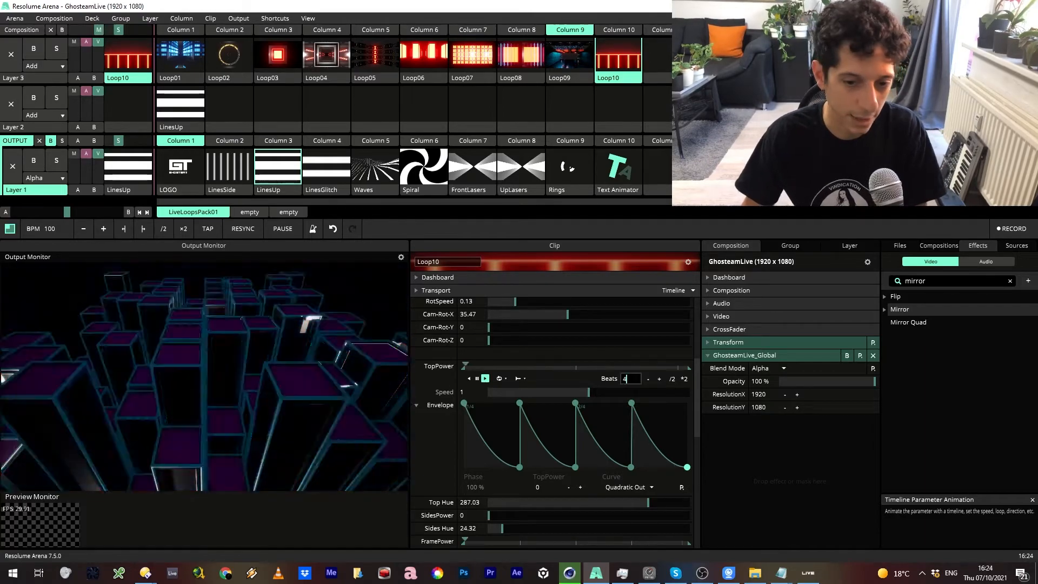
key("Return")
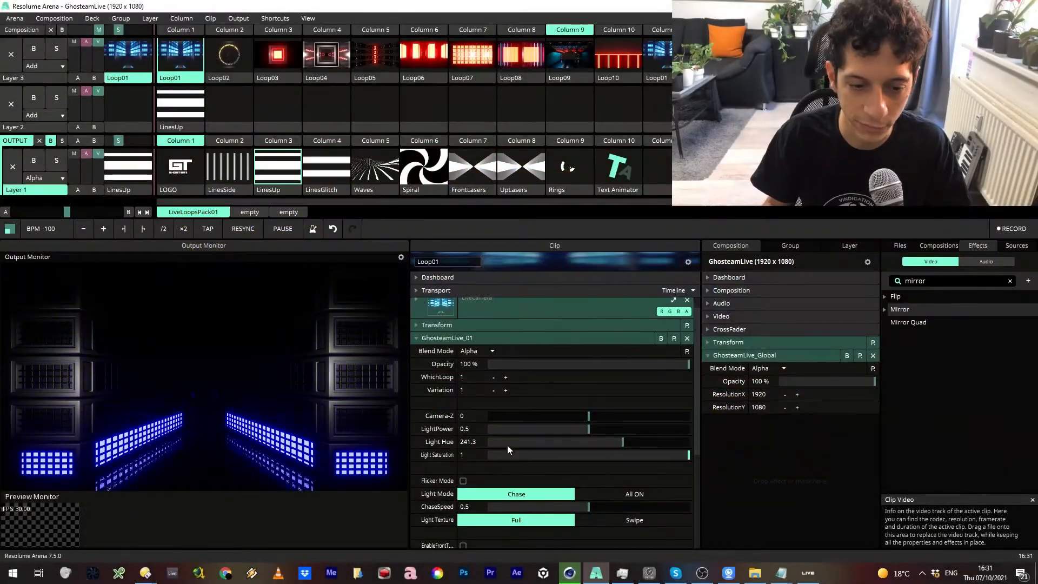
Step: Set Loop01's Light Mode to All ON, enable its front and side textures, and turn off V-Grid and H-Grid
scroll(507, 445, "down", 2)
scroll(505, 442, "down", 2)
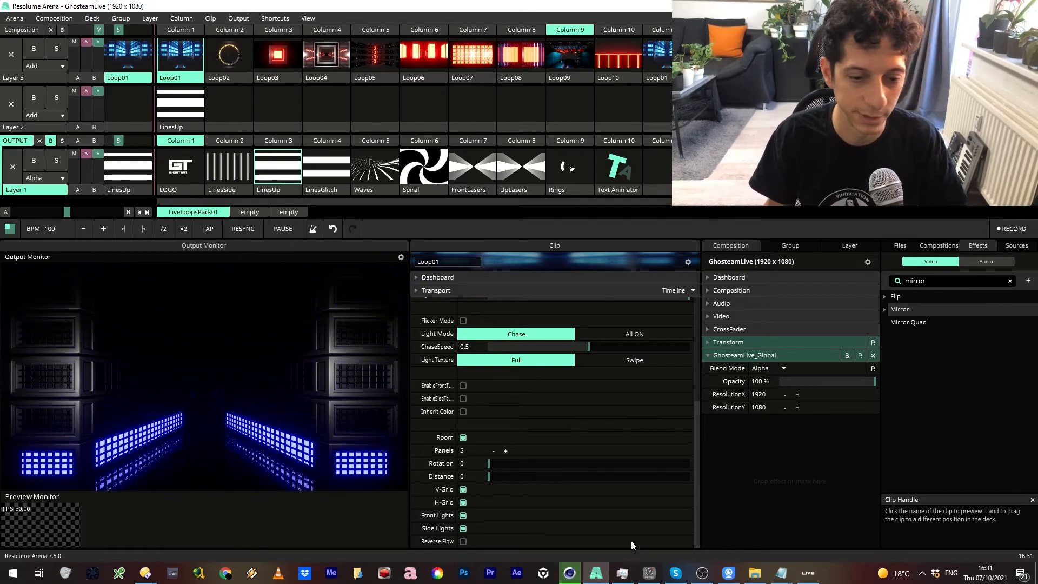
left_click(600, 334)
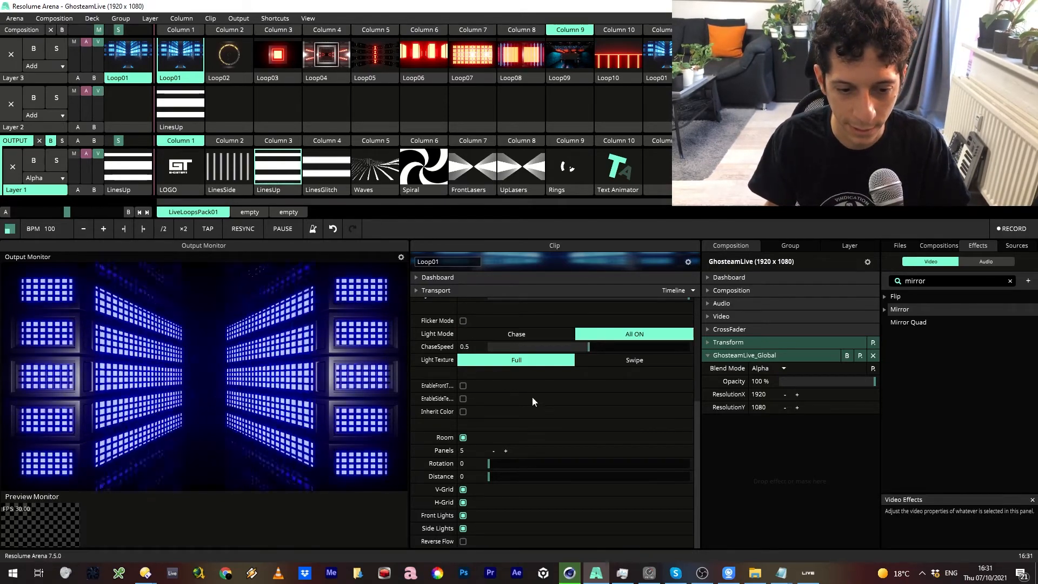
left_click(463, 386)
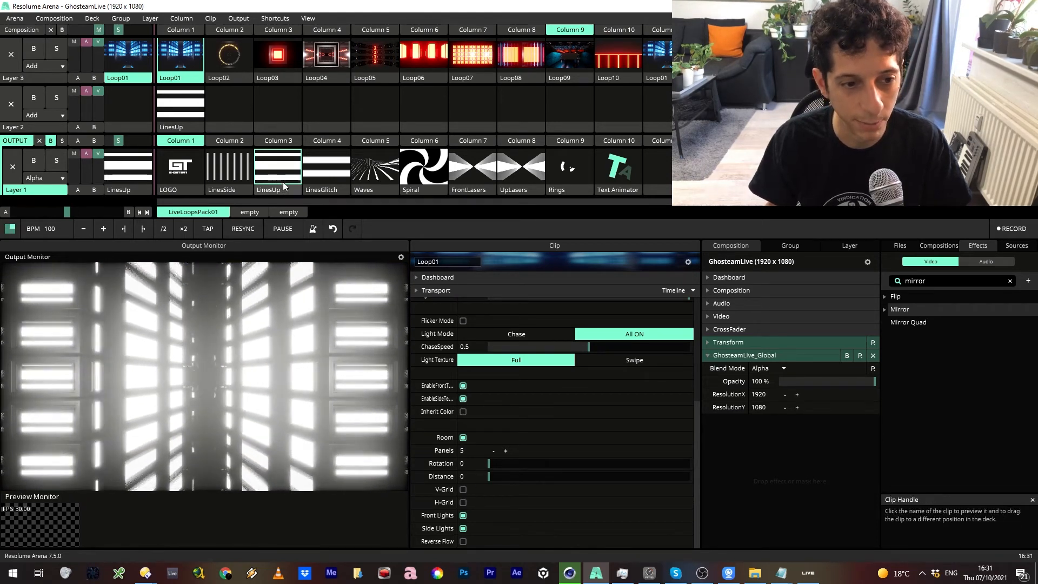
Step: Launch LinesGlitch, Spiral and FrontLasers in turn on Layer 1 to preview them as textures on Loop01
left_click(301, 177)
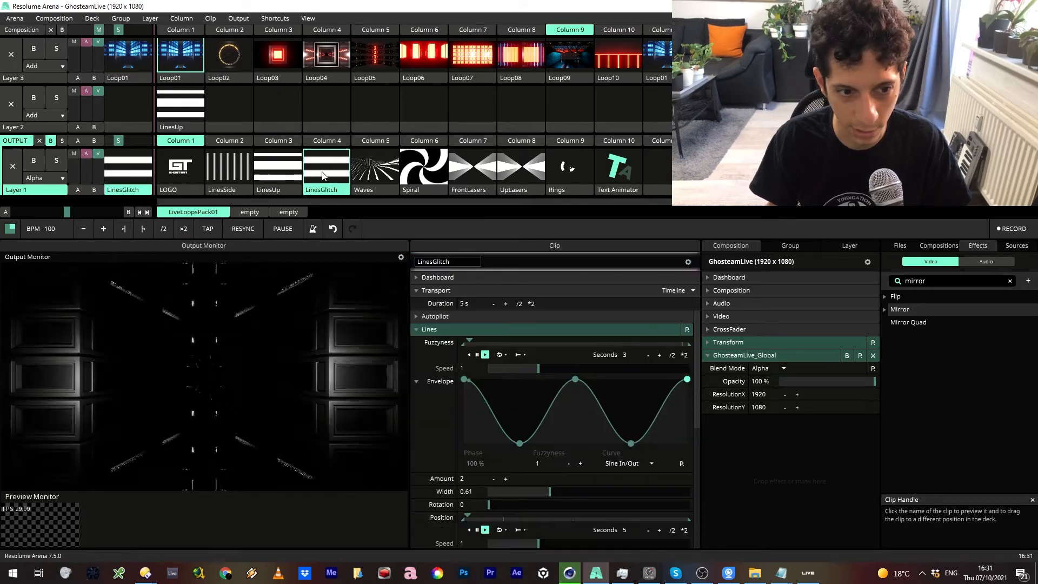
left_click(425, 173)
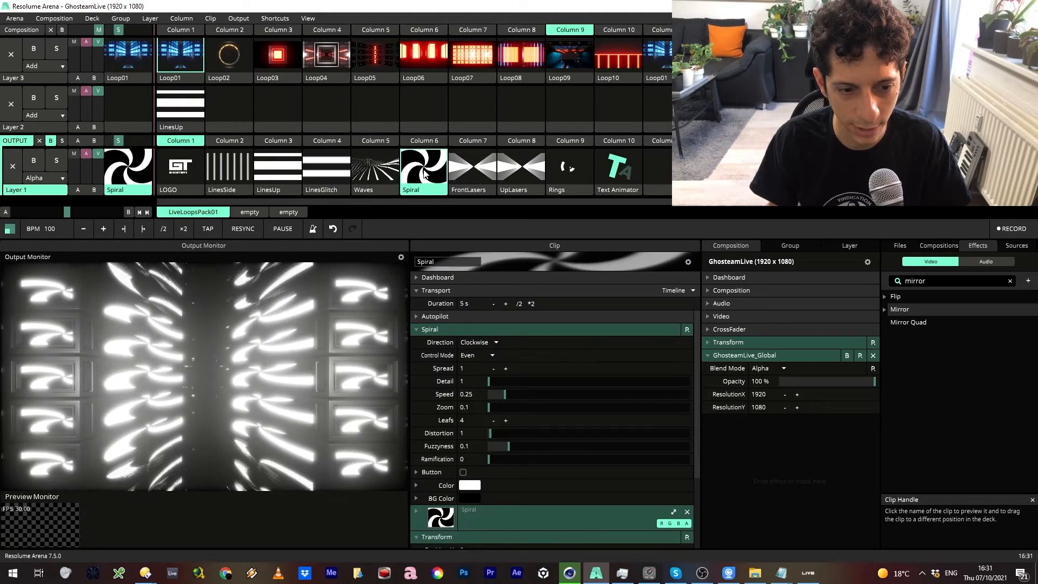
left_click(473, 173)
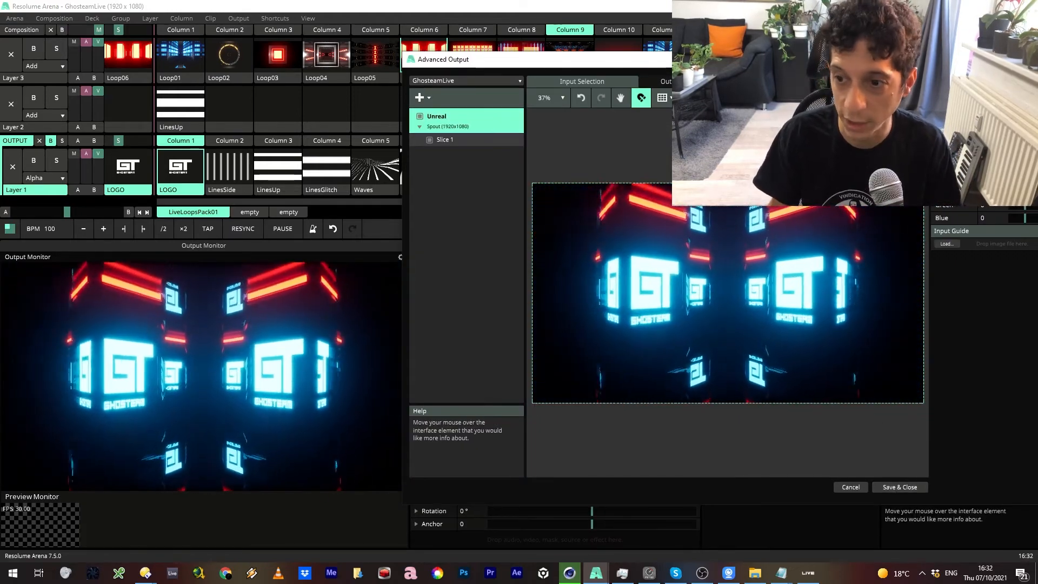
Step: Review the Advanced Output setup for the Unreal Spout screen and the output options
left_click_drag(822, 59, 755, 54)
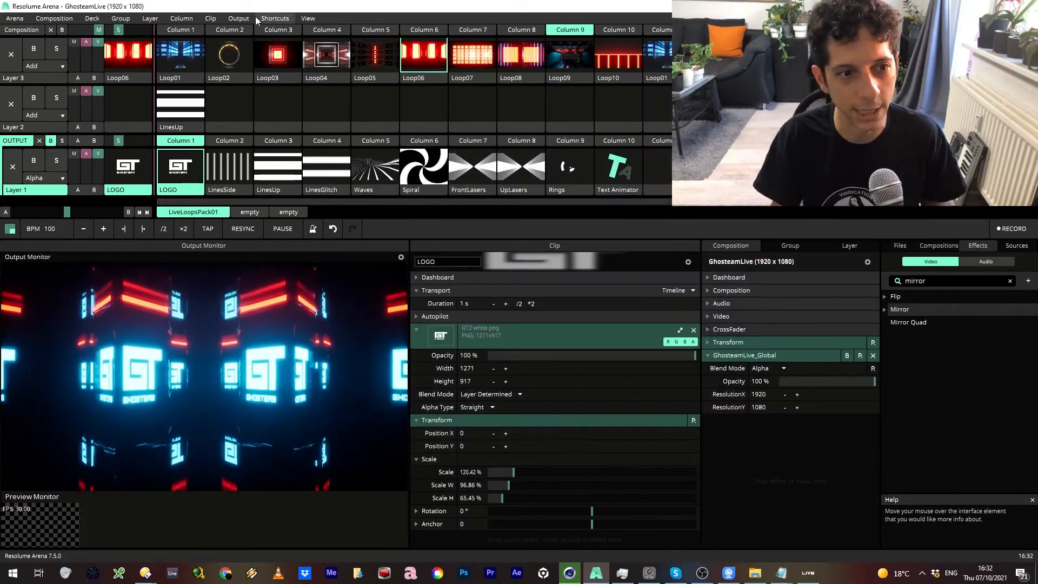
left_click(247, 19)
left_click(260, 112)
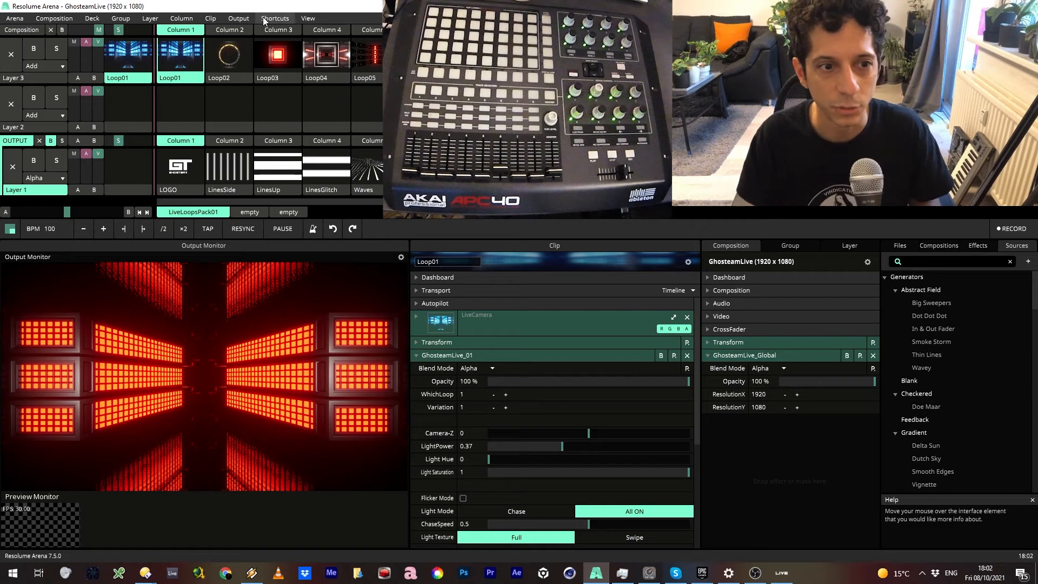
Step: Map Loop01's Light Hue to CC 16 on the Akai APC40 as a MIDI shortcut targeting the selected clip
left_click(262, 17)
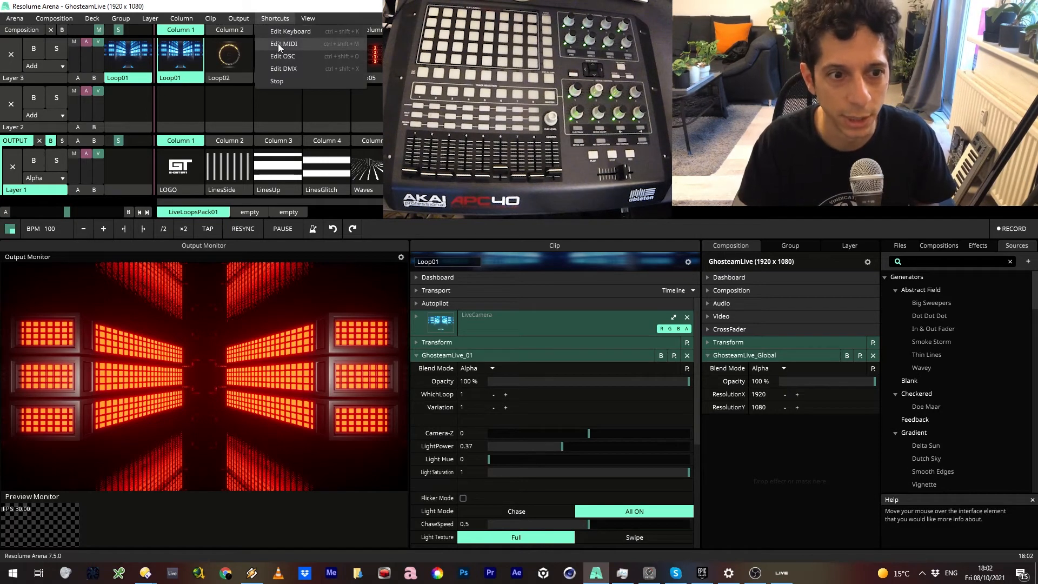
left_click(277, 43)
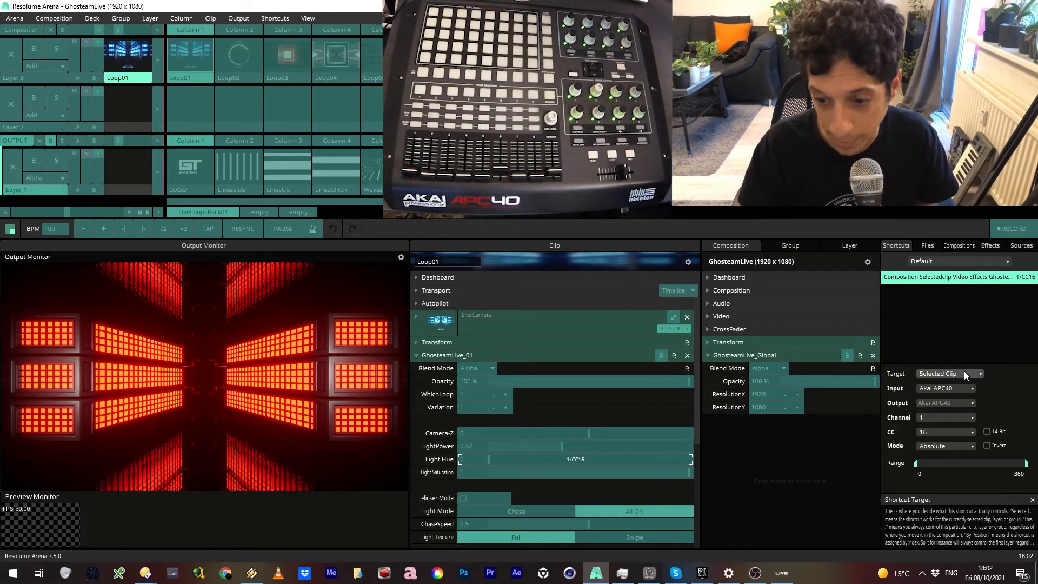
key("ctrl+m")
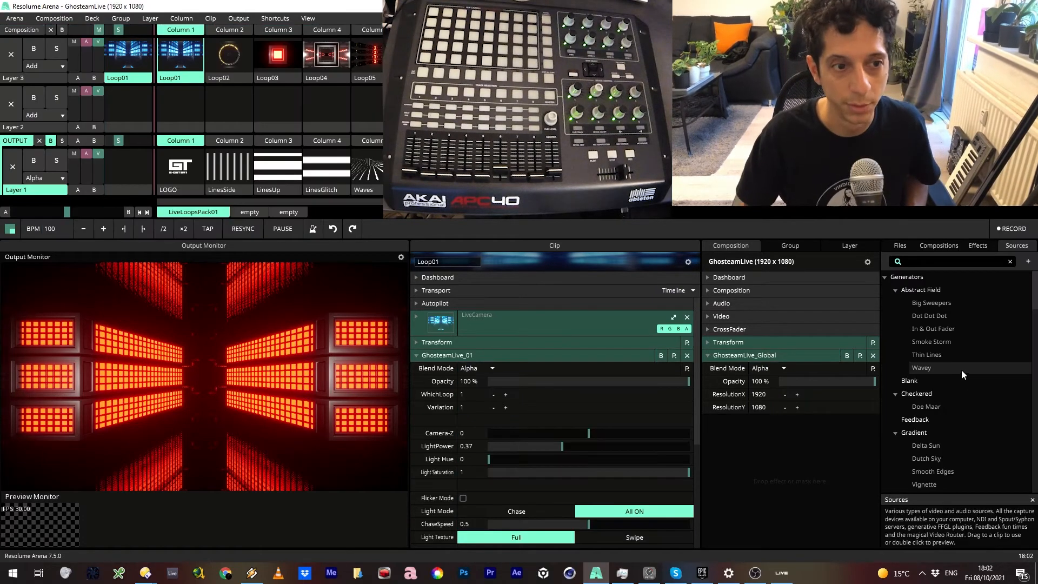
Step: Launch Loop02 and map its LightHue to CC 16 on the Akai APC40, targeting the selected clip
left_click(239, 53)
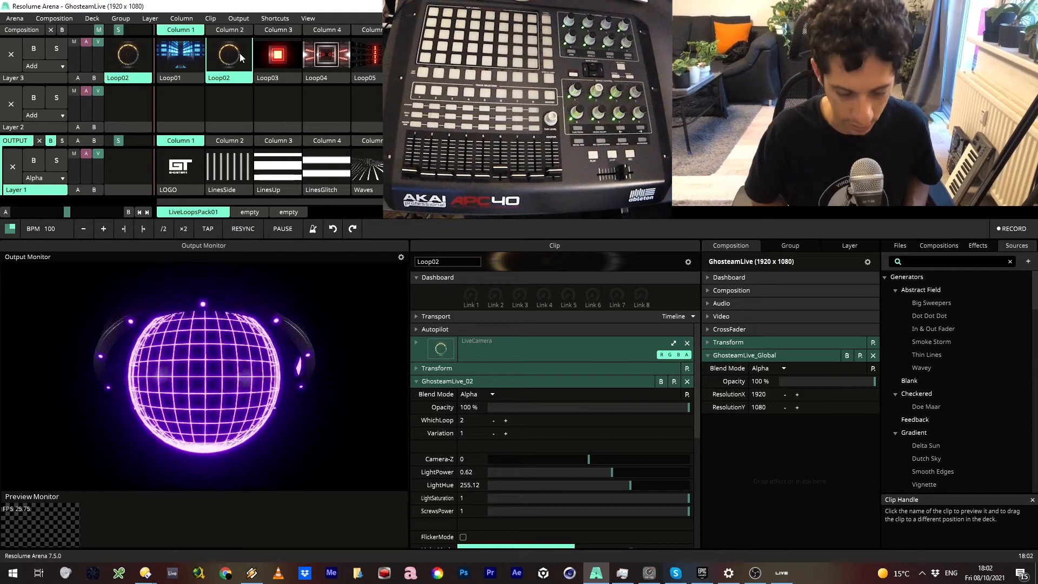
key("ctrl+m")
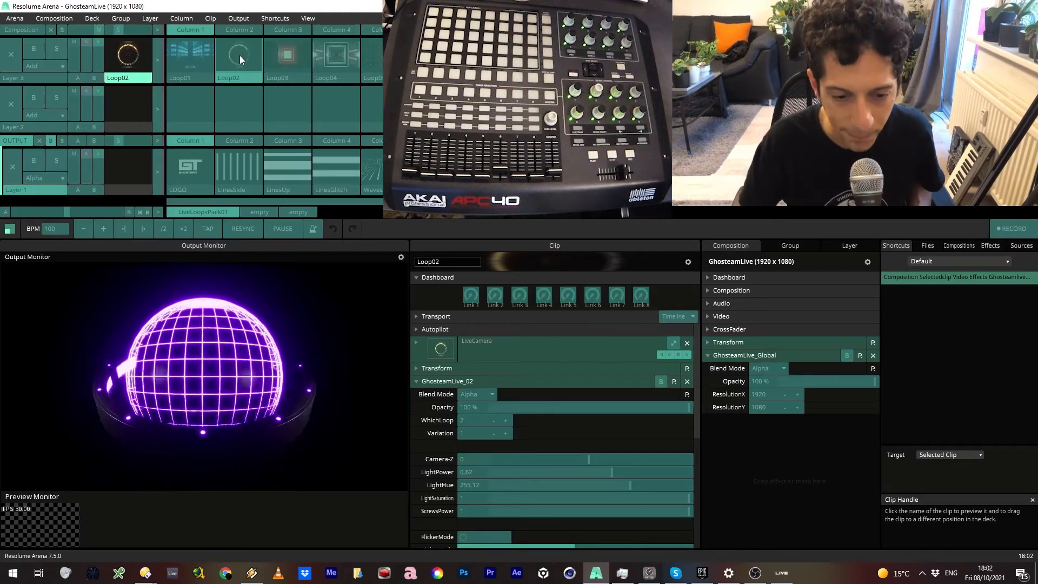
left_click(468, 482)
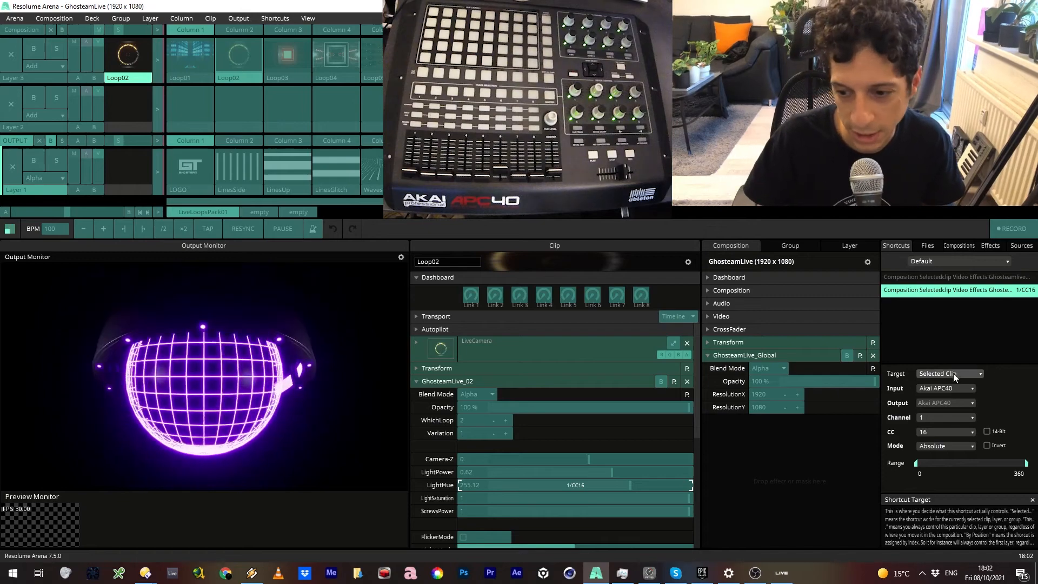
key("ctrl+m")
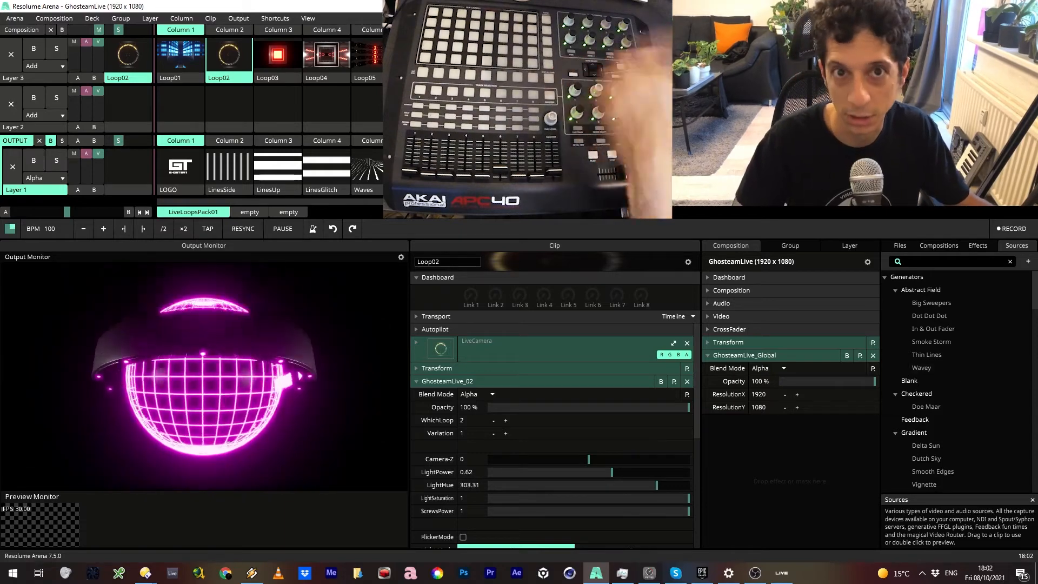
Step: Launch Loop01 and delete both light hue MIDI shortcuts
left_click(182, 51)
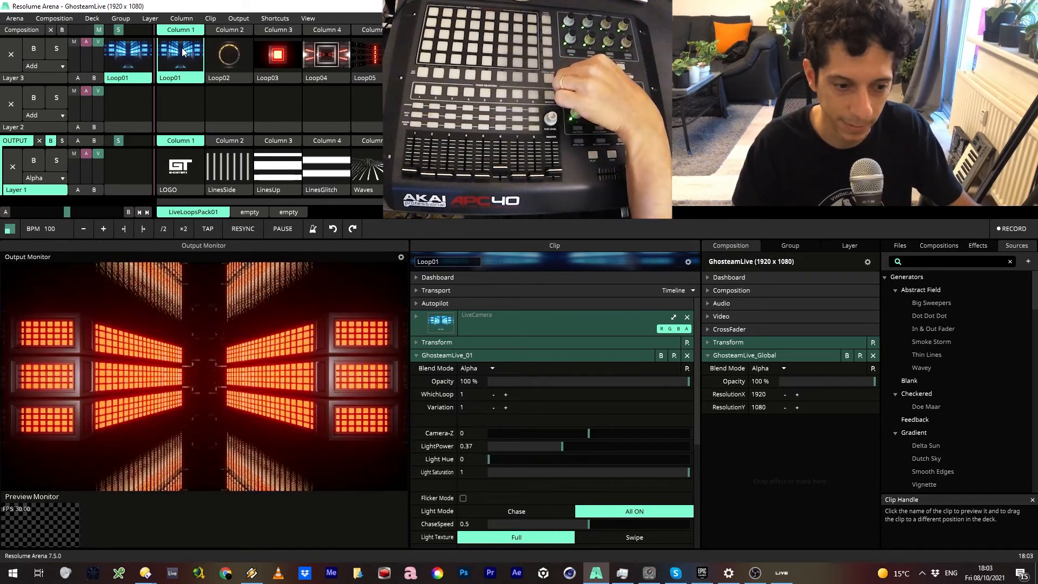
key("ctrl+m")
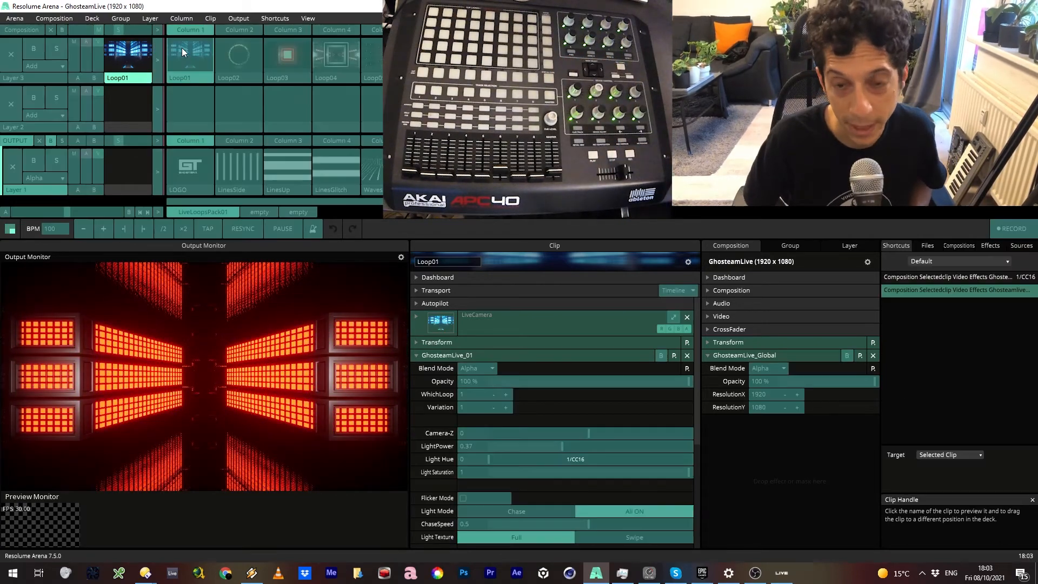
left_click(956, 283)
key("Delete")
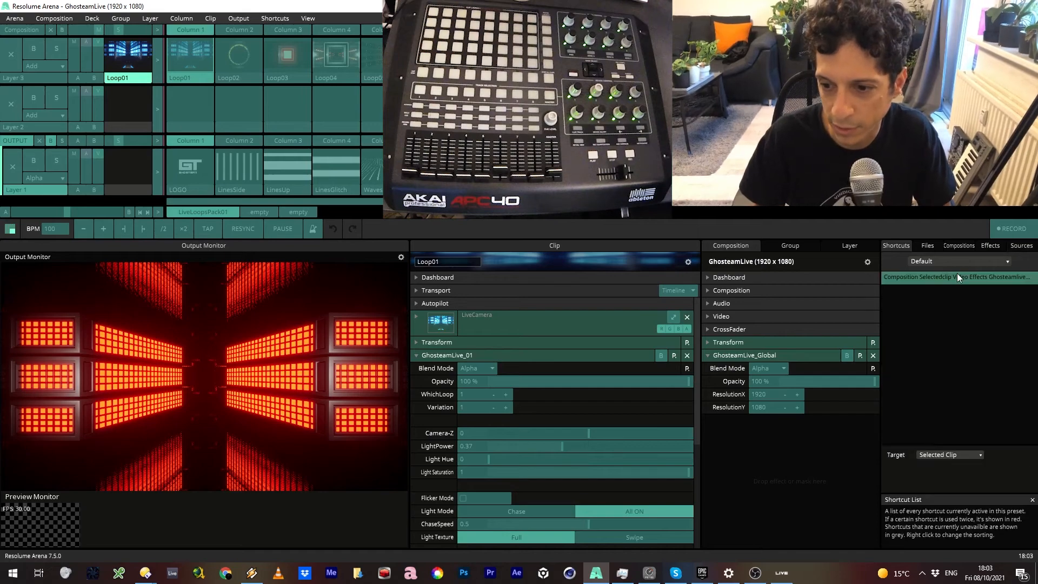
key("Delete")
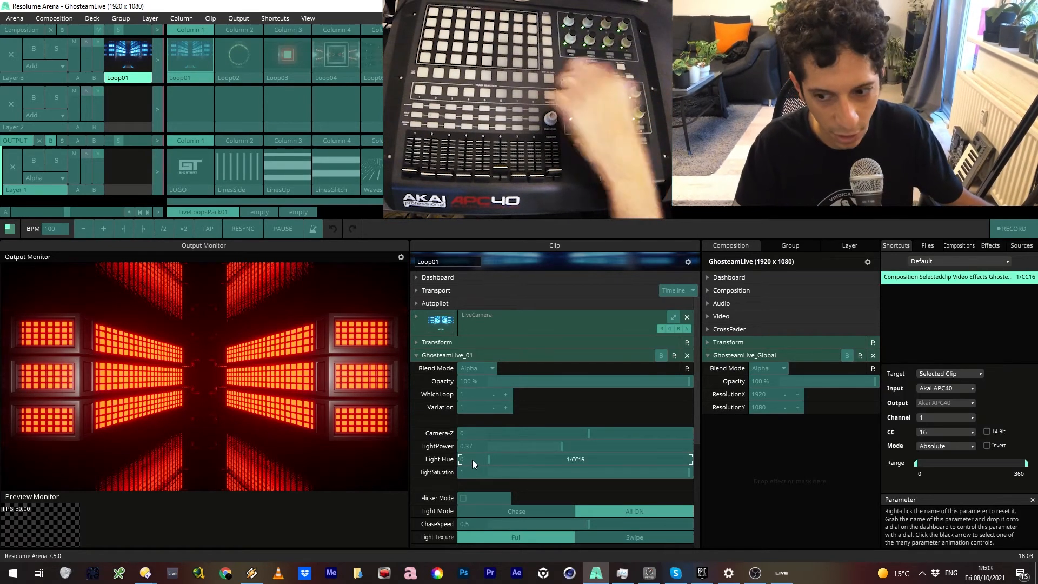
Step: Map Loop01's Light Hue to CC 16 on the Akai APC40 with the shortcut target This Clip
left_click(967, 375)
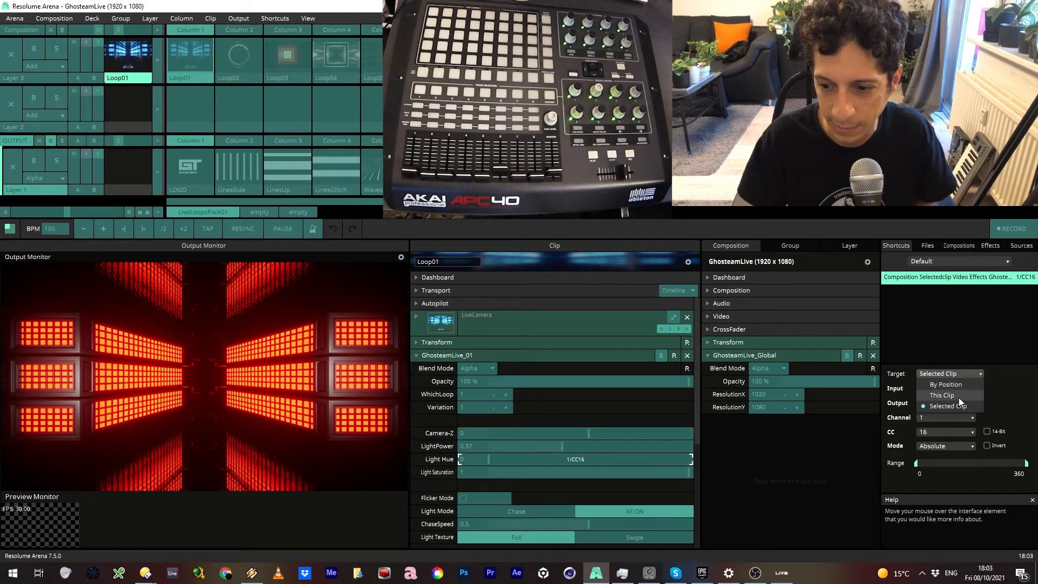
left_click(958, 398)
key("ctrl+m")
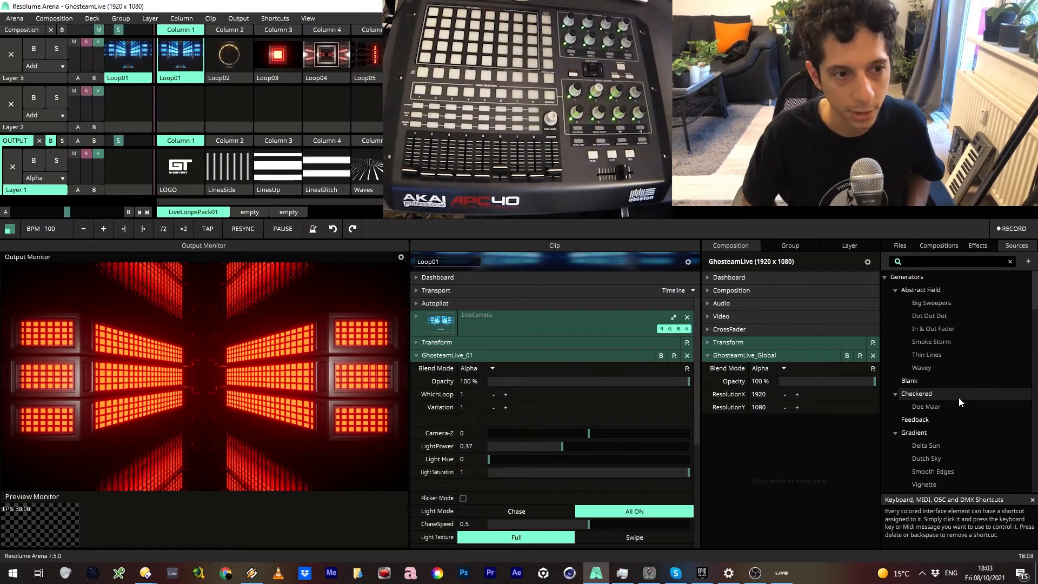
Step: Launch Loop02 and map its LightHue to CC 16 on the Akai APC40 with the shortcut target This Clip
left_click(222, 57)
key("ctrl+m")
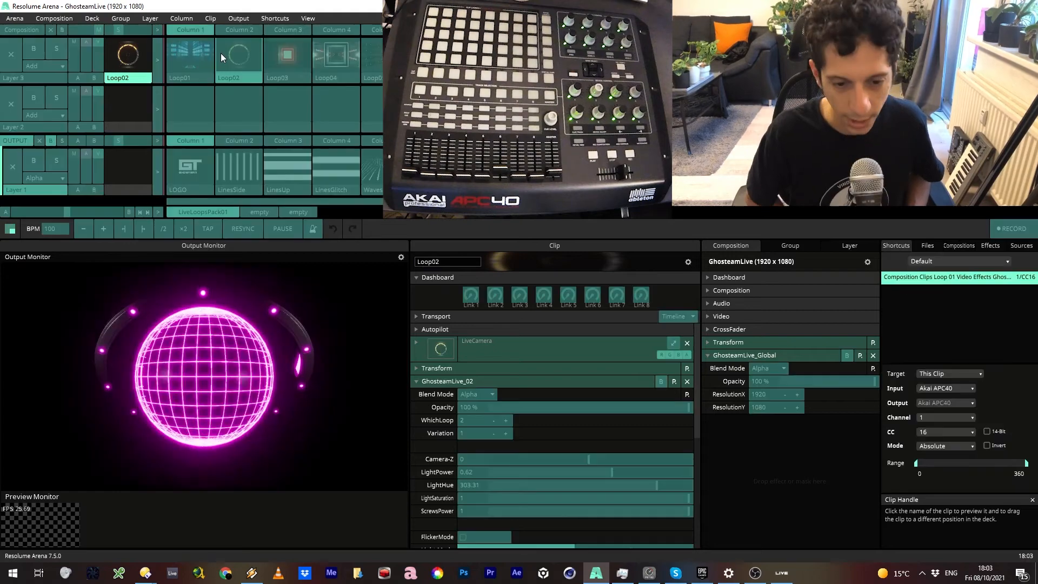
left_click(466, 487)
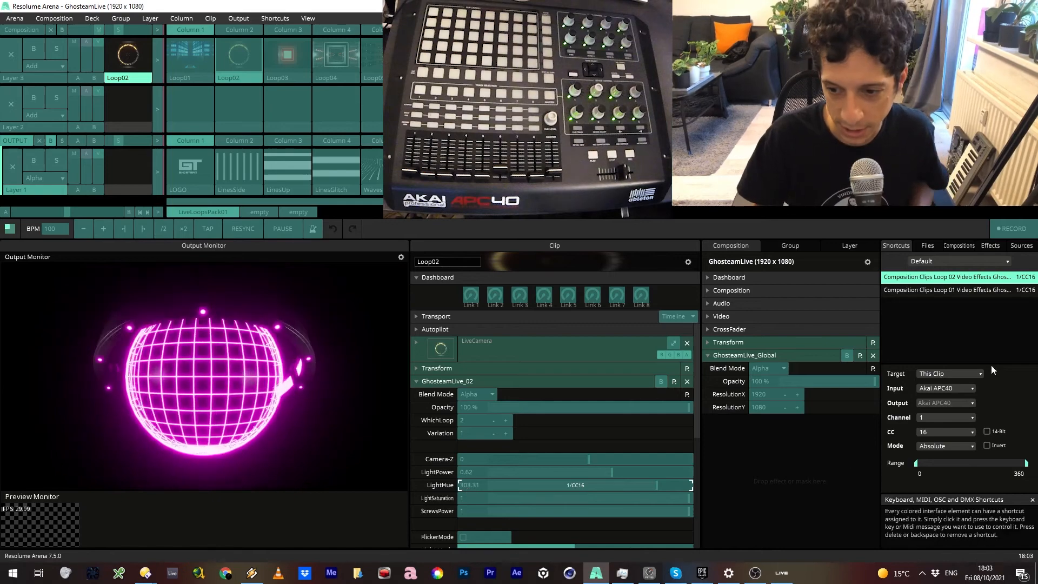
key("ctrl+m")
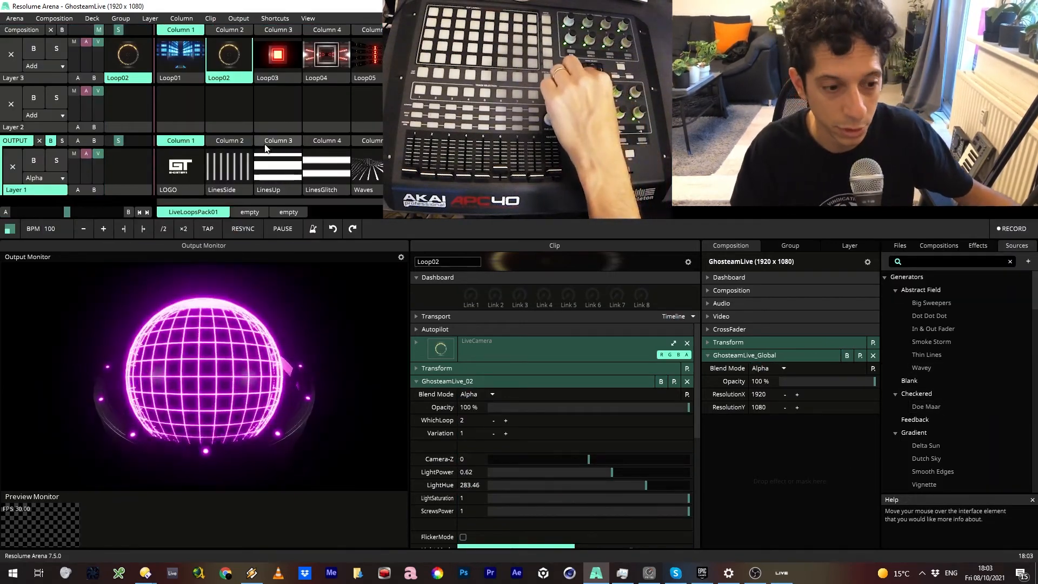
Step: Launch Loop01 and Loop02 in turn to test the shared hue knob on both clips
left_click(184, 60)
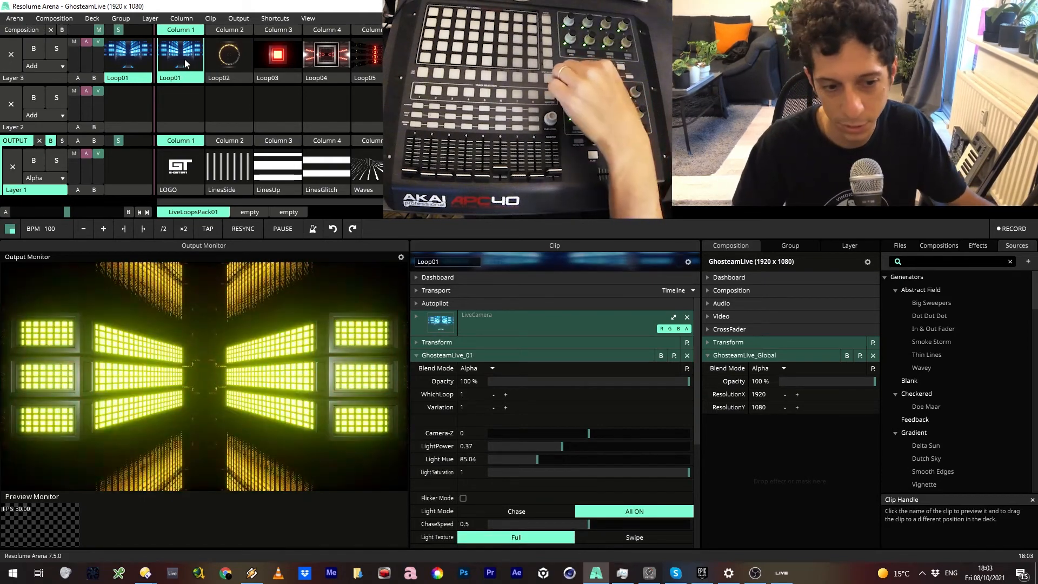
left_click(230, 58)
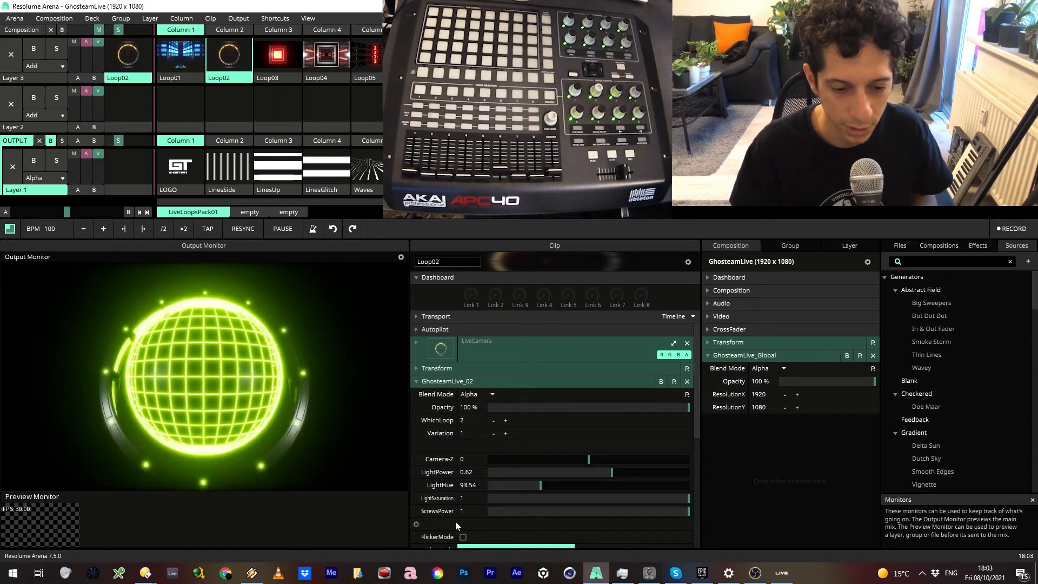
Step: Map Loop02's FlickerMode to note G#5 on the Akai APC40 in Toggle mode, targeting This Clip
key("ctrl+m")
left_click(632, 481)
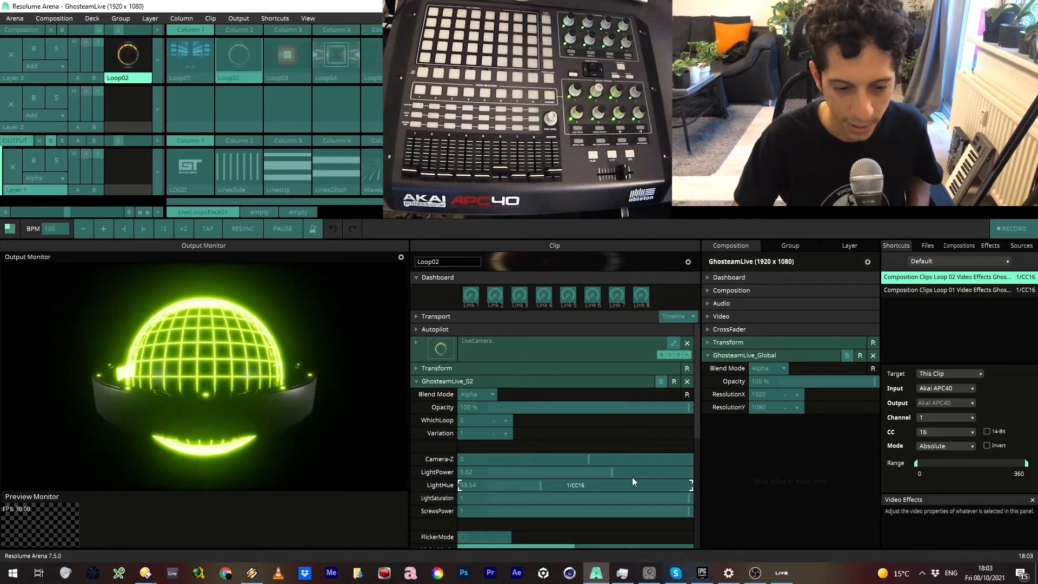
left_click(478, 538)
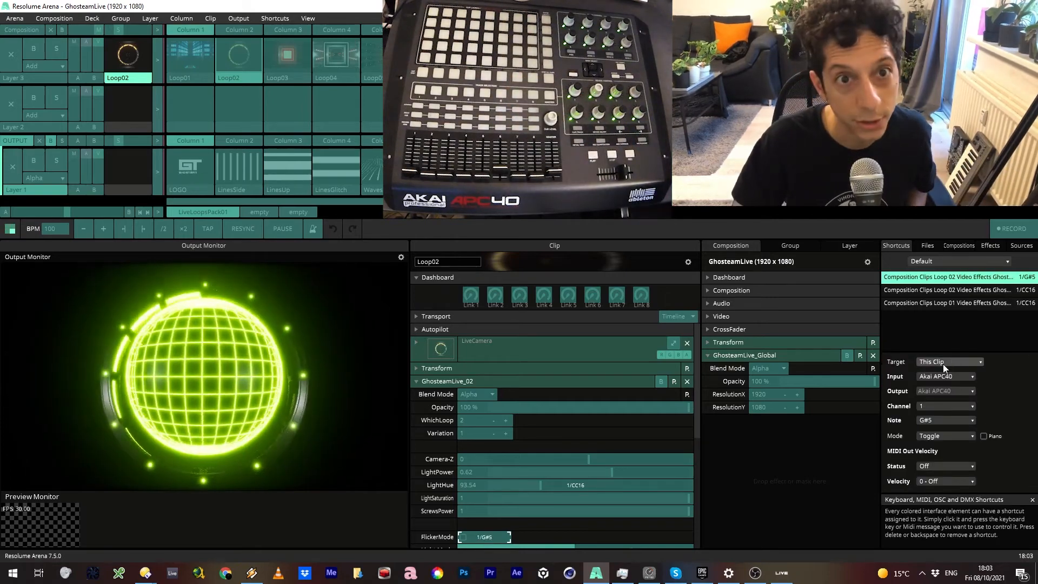
Step: Launch Loop01, map its Flicker Mode to note G#5 on the Akai APC40 in Toggle mode for This Clip, and test it on both clips
key("ctrl+m")
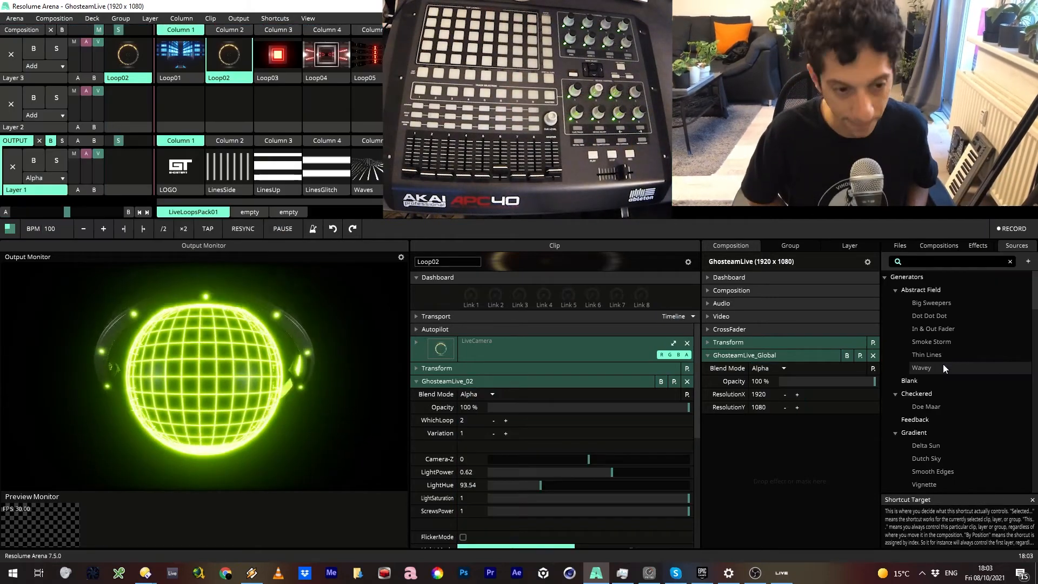
left_click(167, 53)
key("ctrl+m")
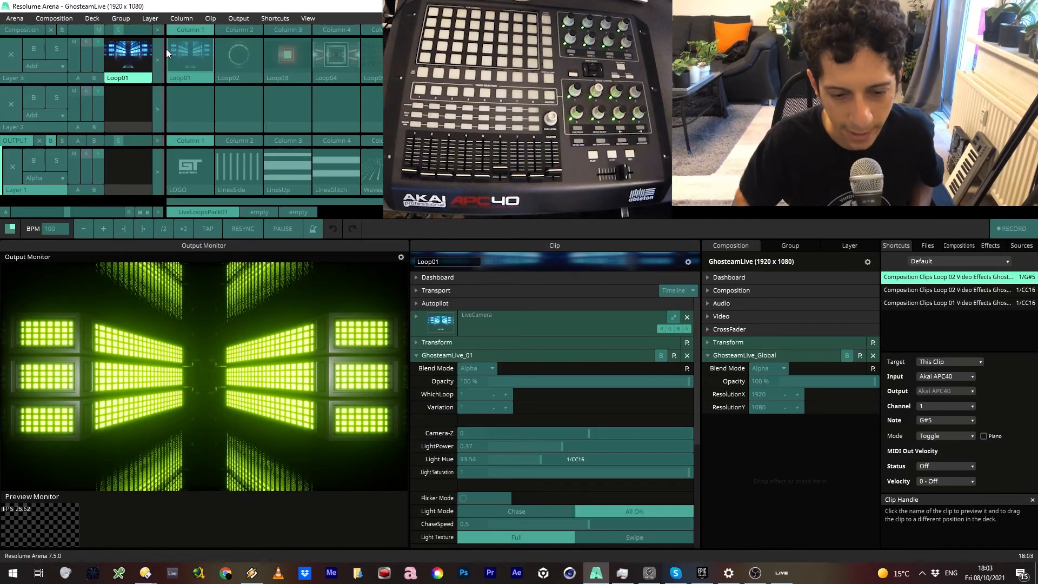
left_click(502, 497)
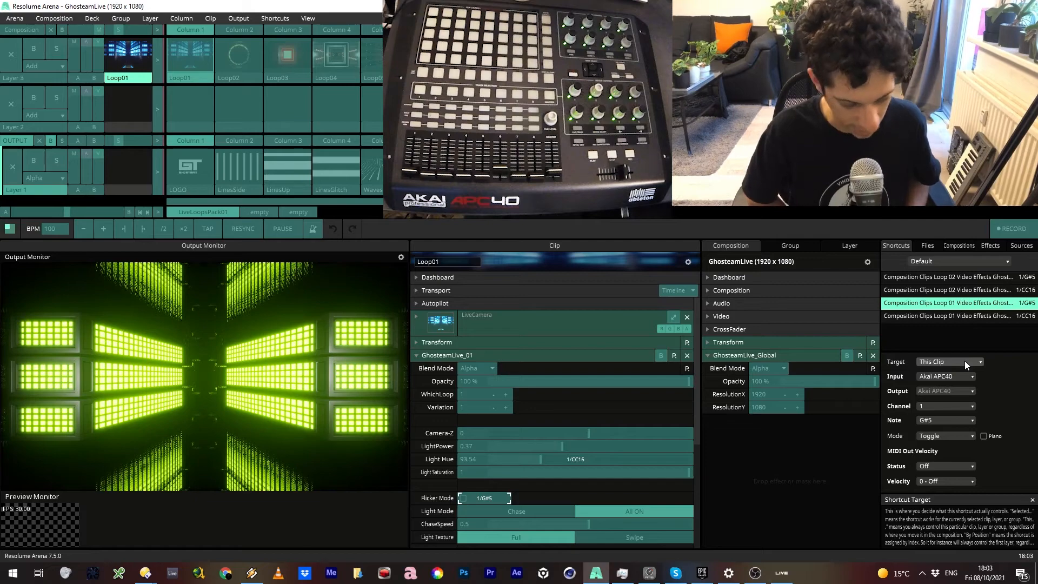
key("ctrl+m")
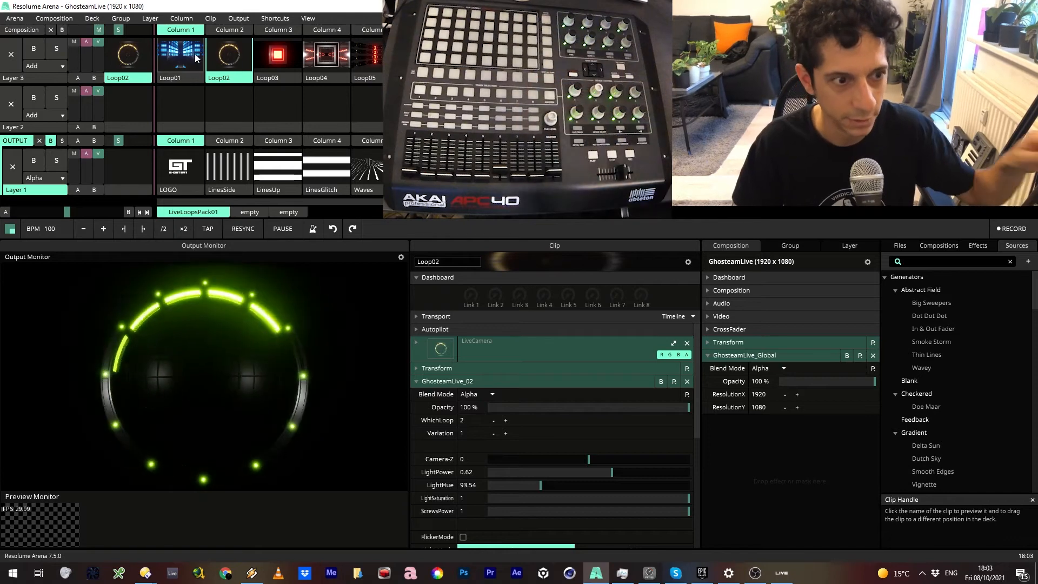
left_click(194, 54)
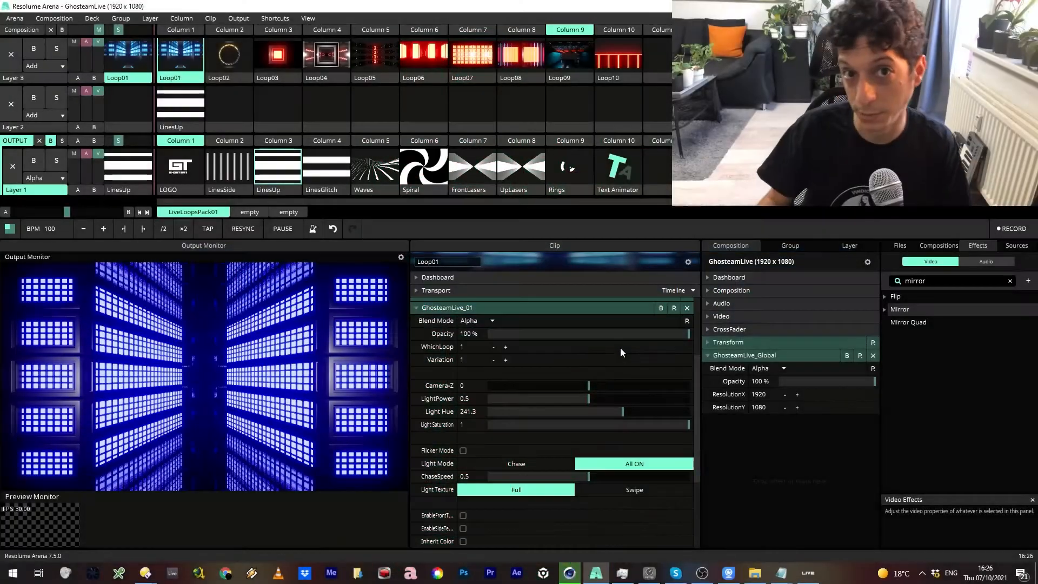
Step: Animate Loop01's Distance with a Timeline in Bounce mode, shortening its range to about 2.13 seconds
scroll(503, 403, "up", 2)
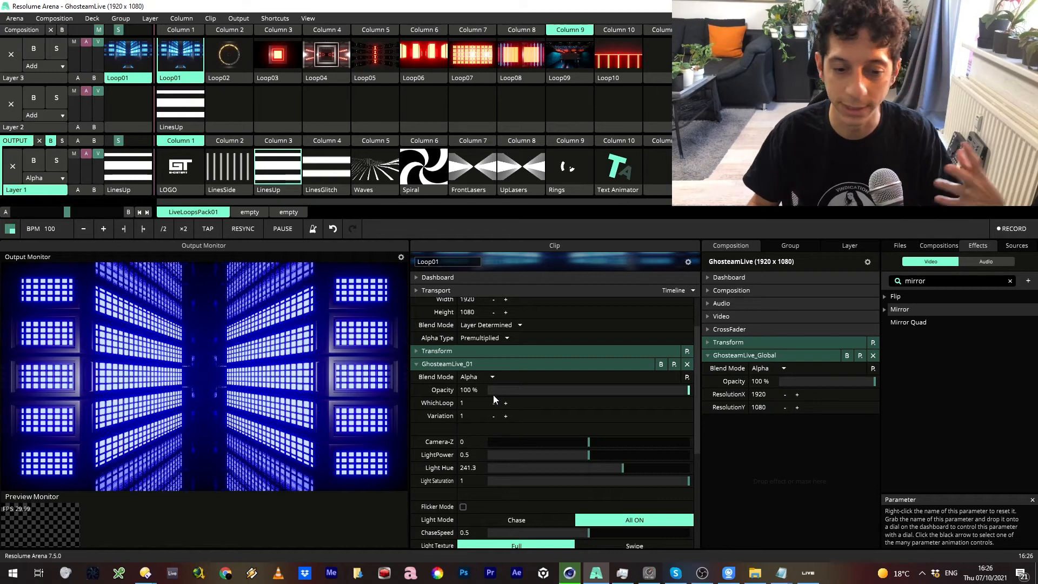
scroll(485, 395, "down", 4)
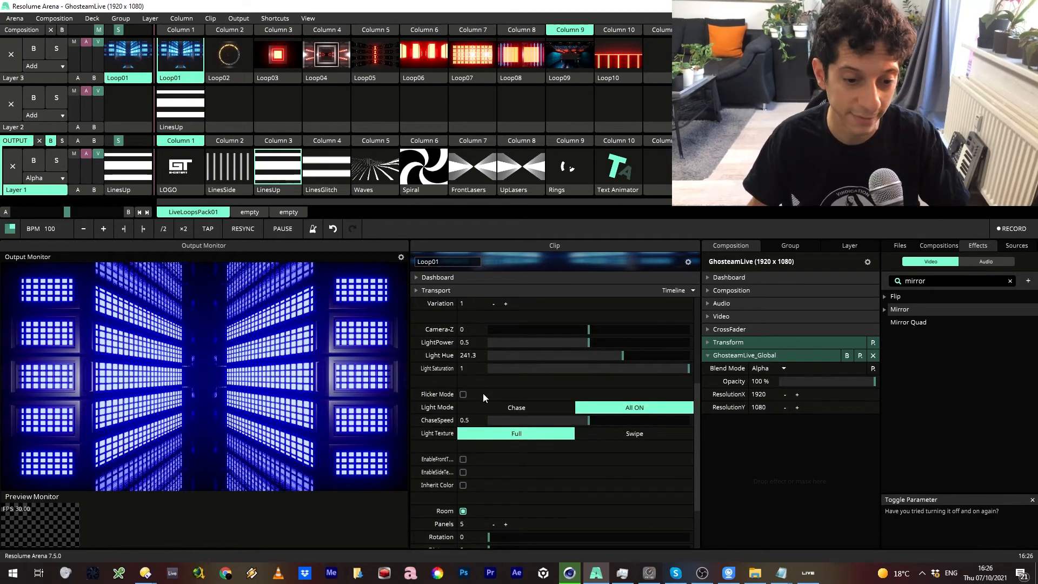
scroll(485, 396, "down", 3)
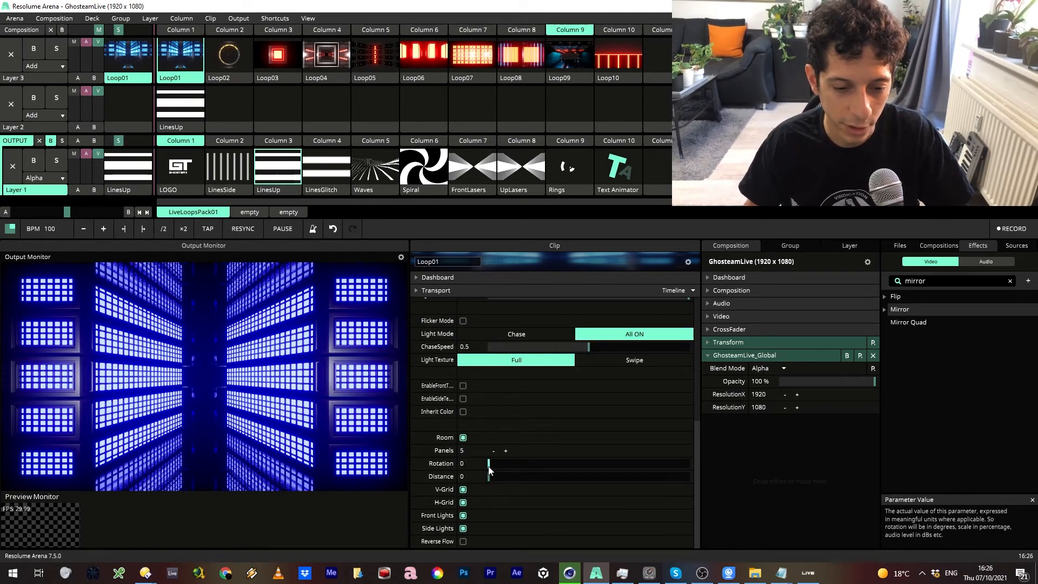
mouse_move(491, 477)
left_mouse_down()
mouse_move(585, 471)
mouse_move(478, 470)
left_mouse_up()
left_click(416, 476)
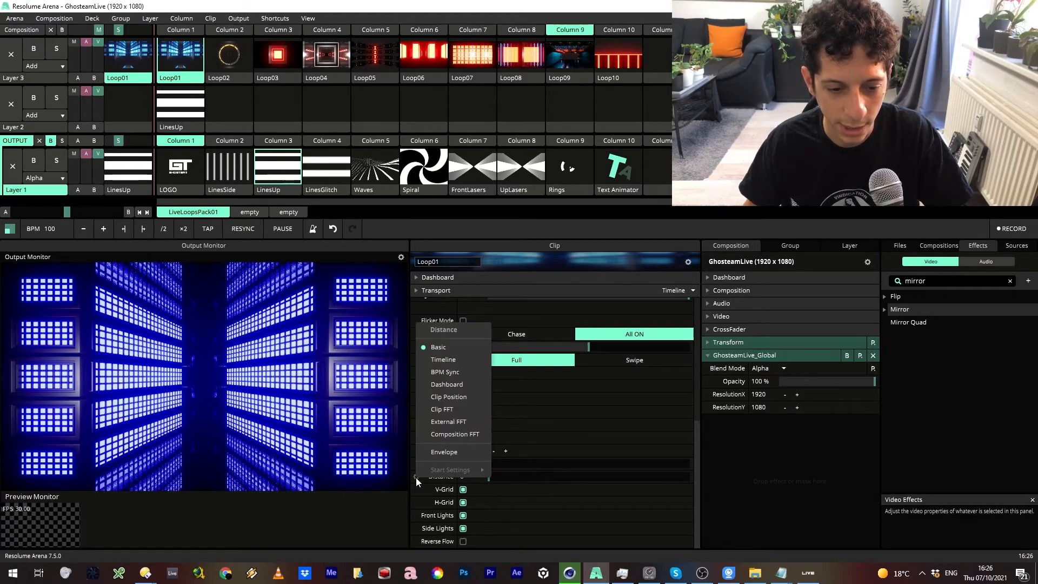
left_click(443, 360)
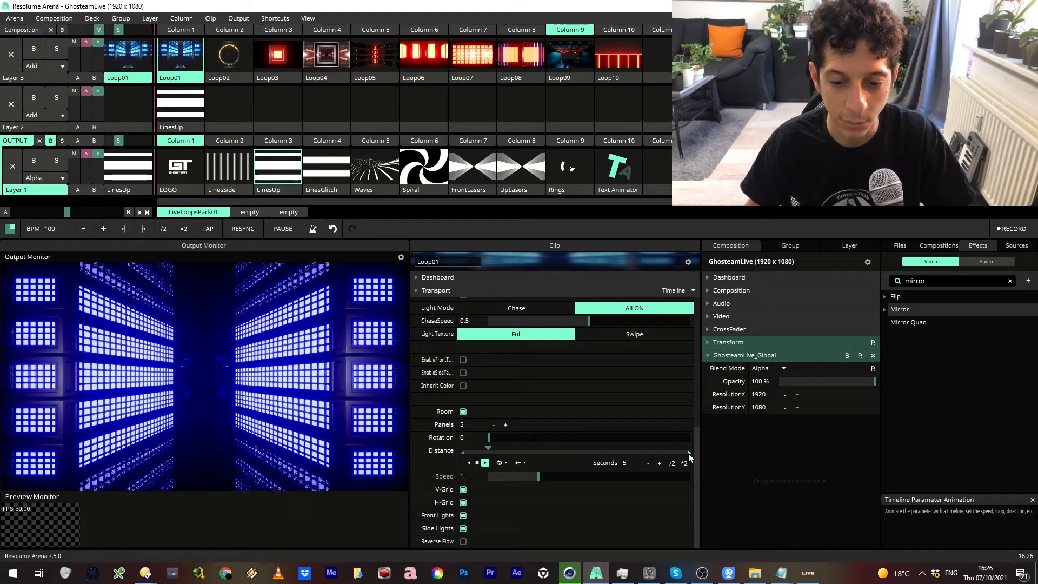
left_click_drag(689, 453, 560, 446)
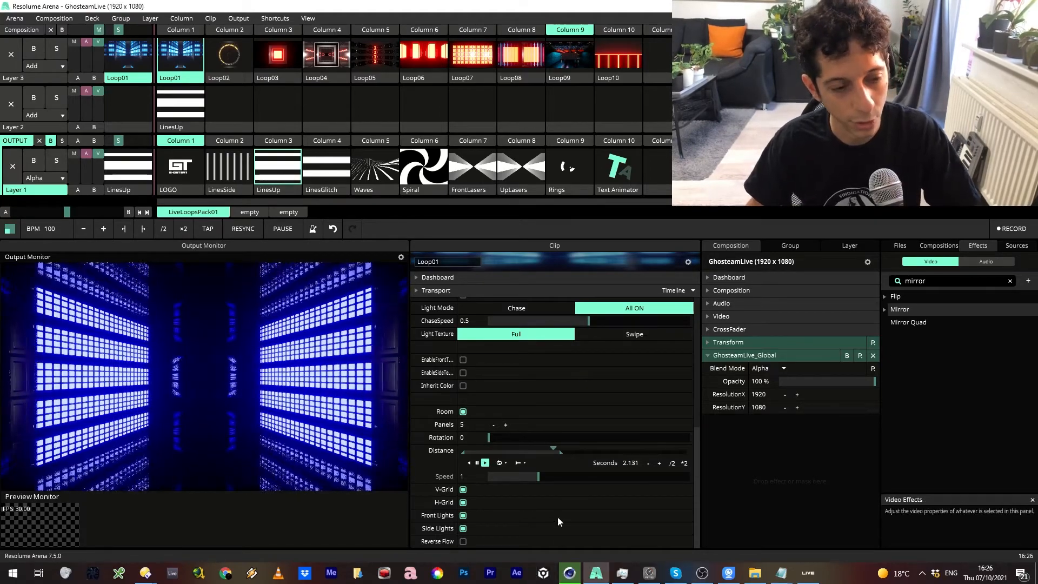
left_click(501, 463)
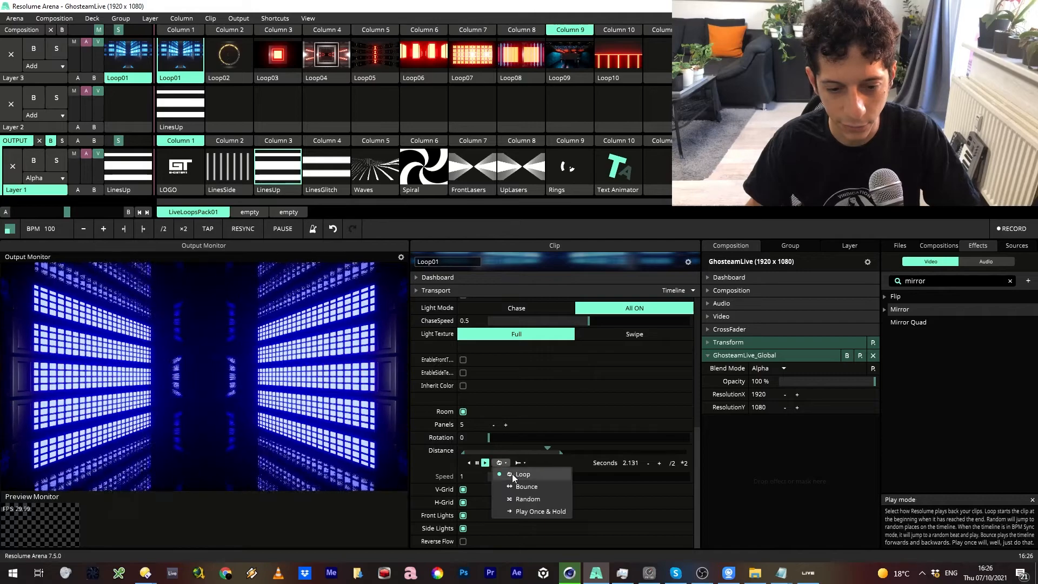
left_click(520, 487)
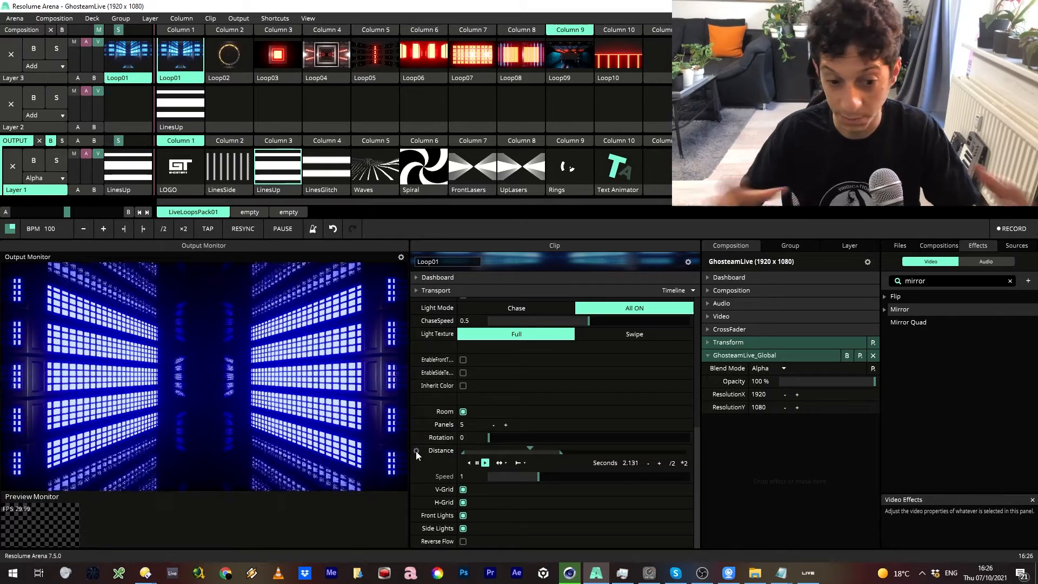
Step: Add an envelope to Loop01's Distance animation and set its curve to Exponential In/Out
left_click(417, 451)
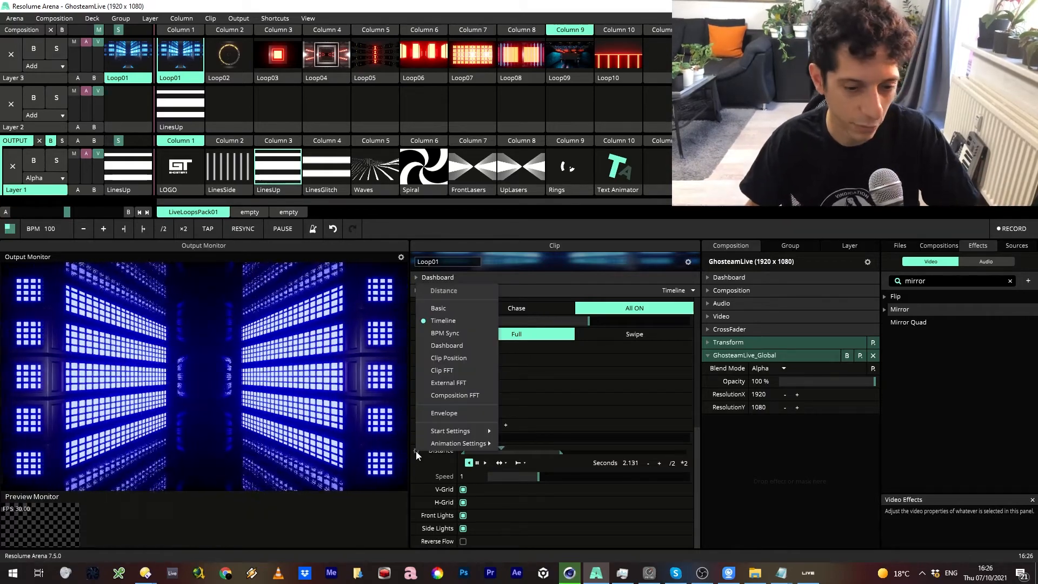
left_click(437, 414)
scroll(482, 422, "down", 3)
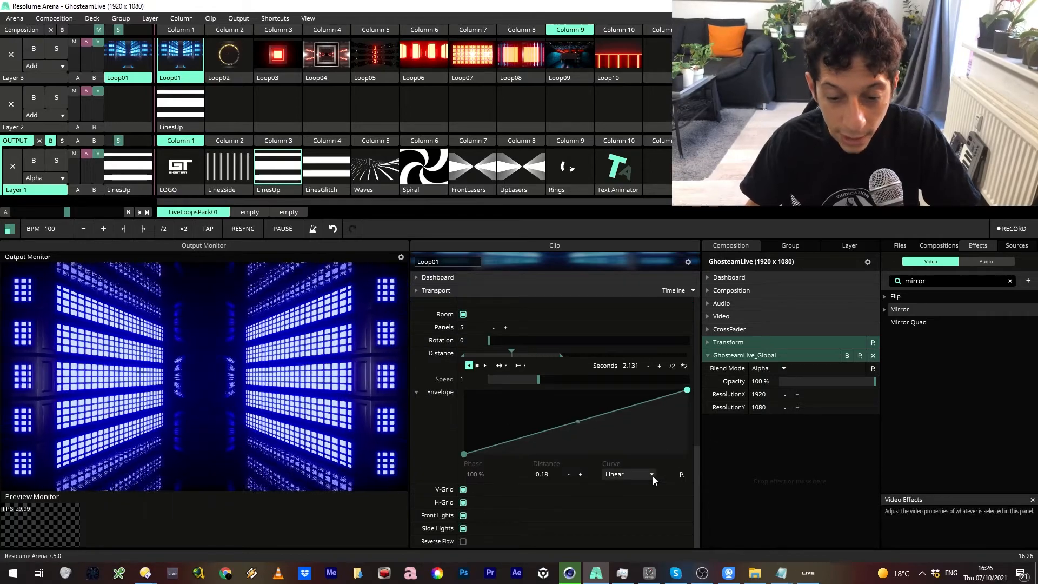
left_click(682, 474)
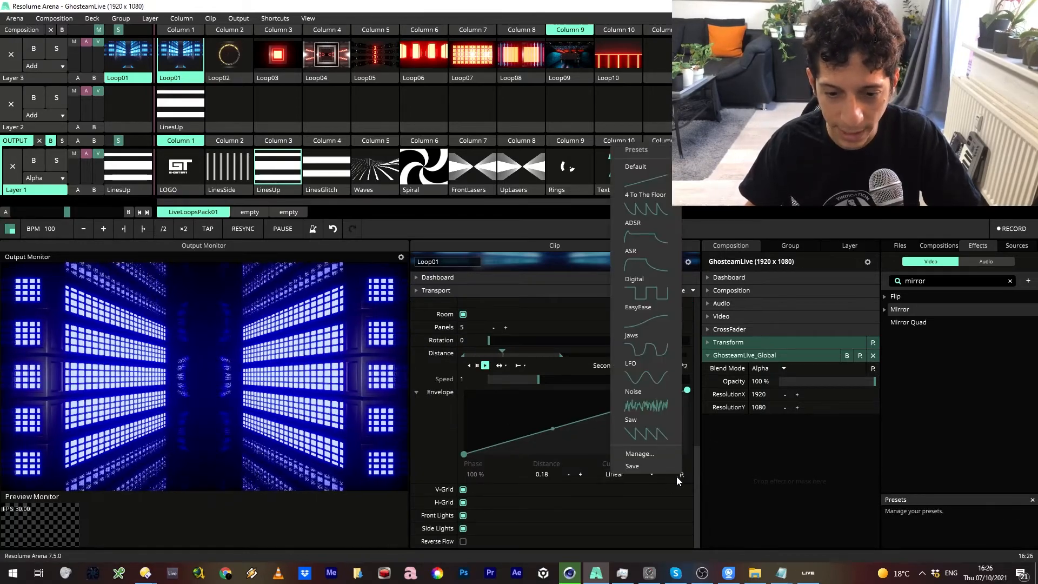
left_click(631, 475)
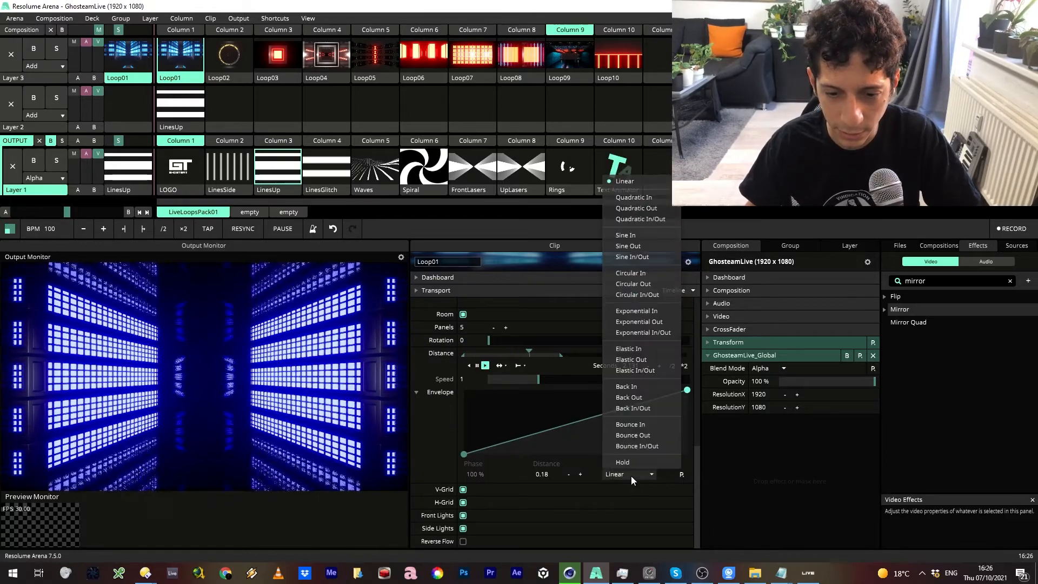
left_click(638, 332)
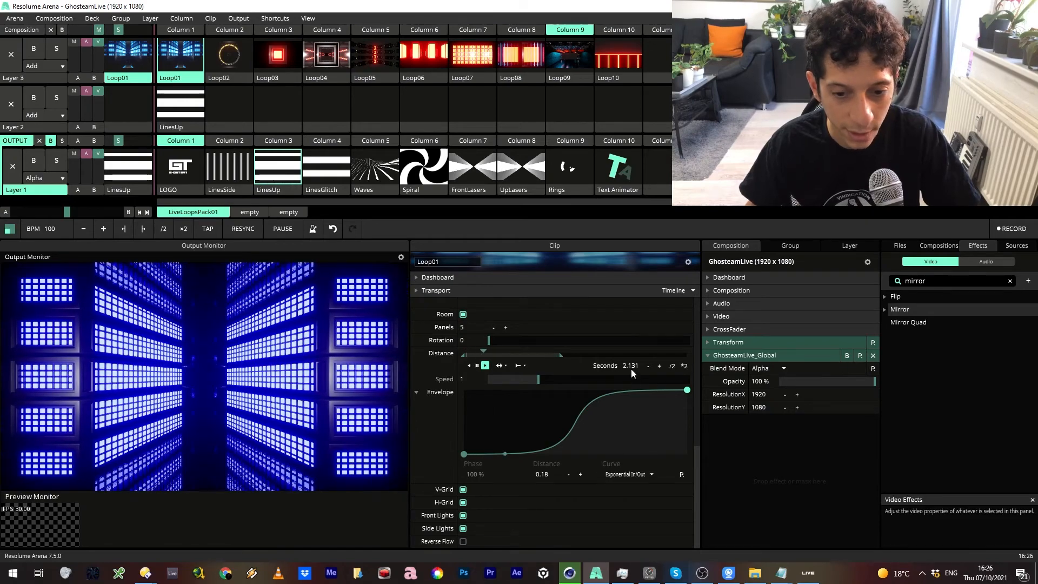
Step: Set the duration of Loop01's Distance timeline animation to 10 seconds
double_click(639, 365)
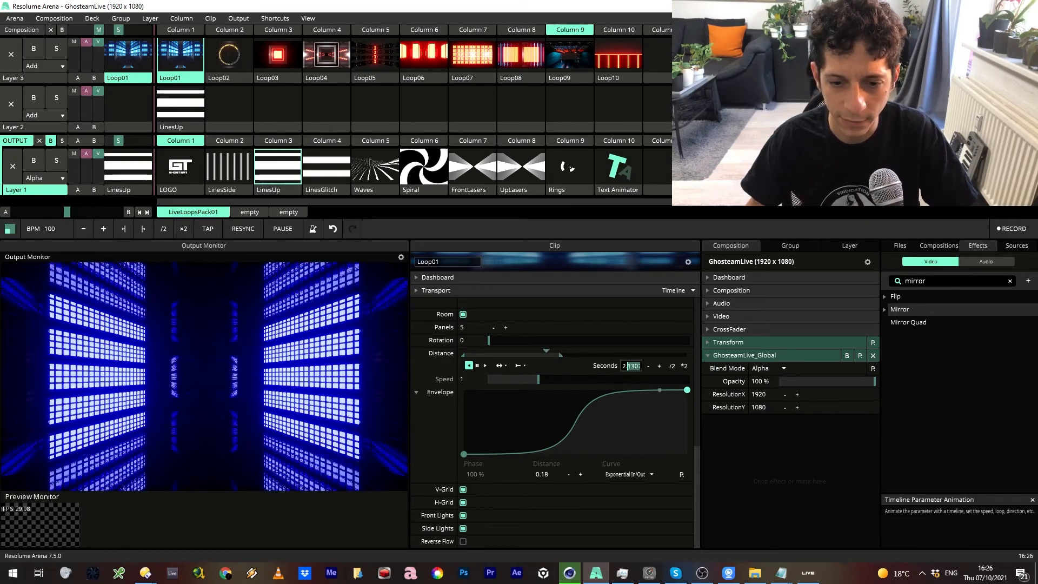
left_click_drag(638, 366, 644, 361)
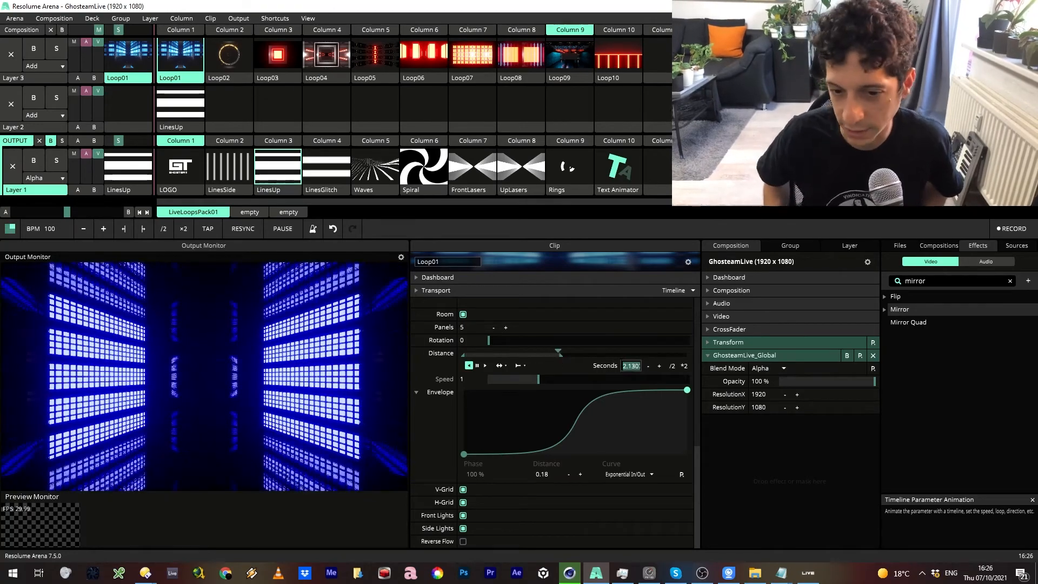
type("10")
key("Return")
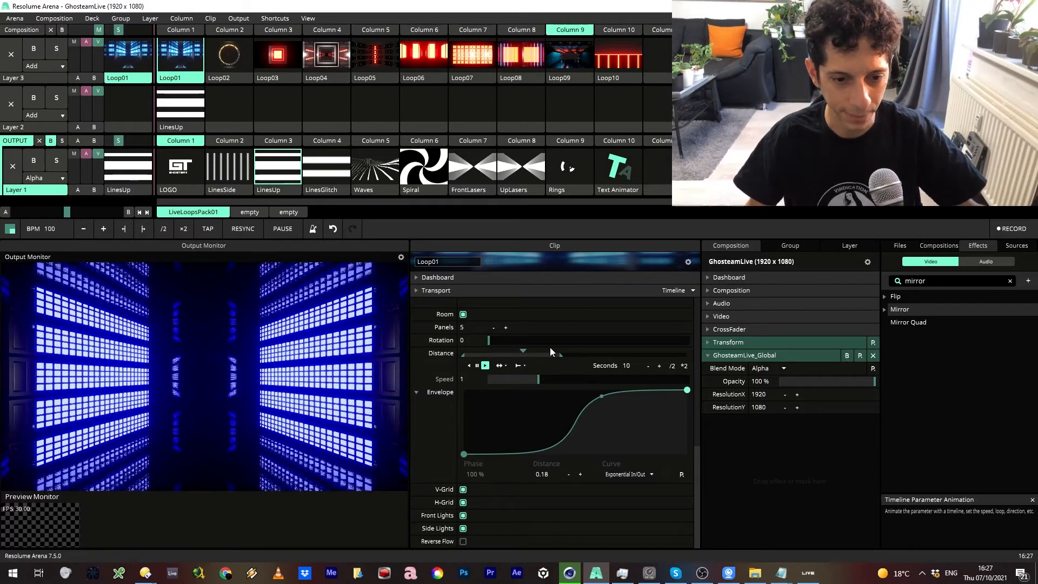
Step: Animate Loop01's Rotation with a Timeline in Bounce mode and limit its upper range to 0.22
left_click(420, 339)
left_click(449, 225)
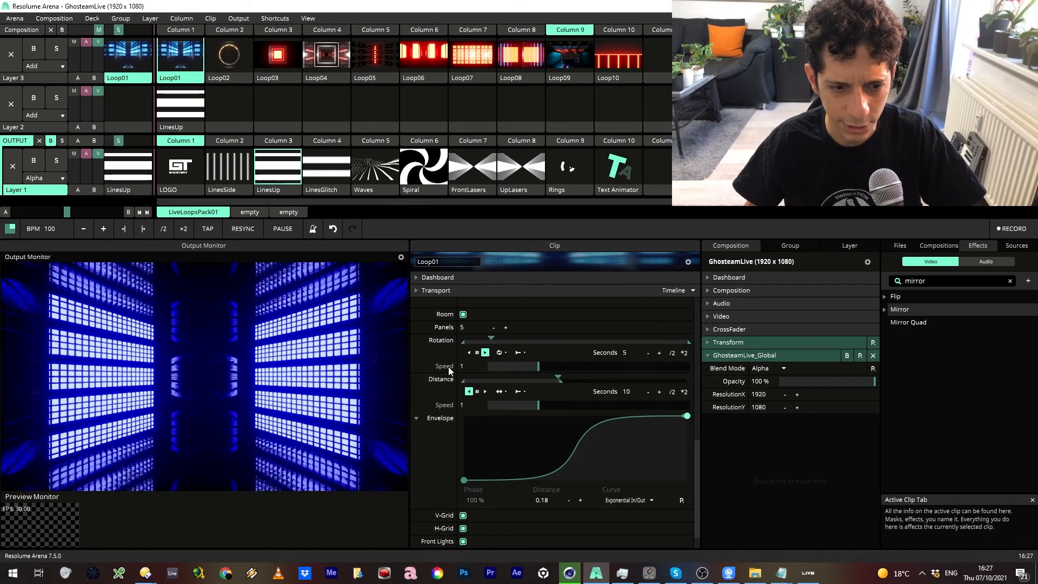
left_click(499, 353)
left_click(539, 376)
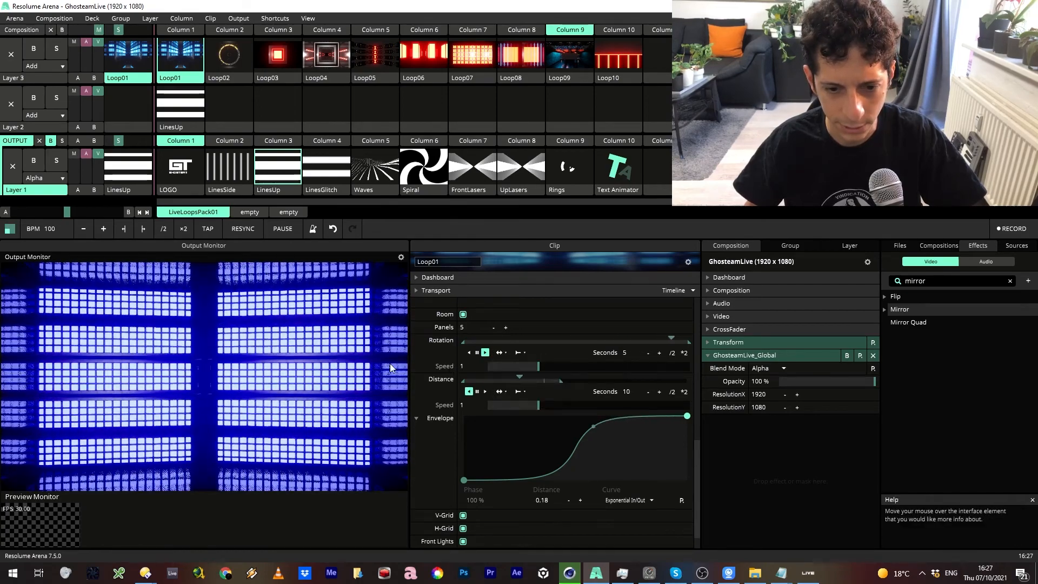
left_click(417, 341)
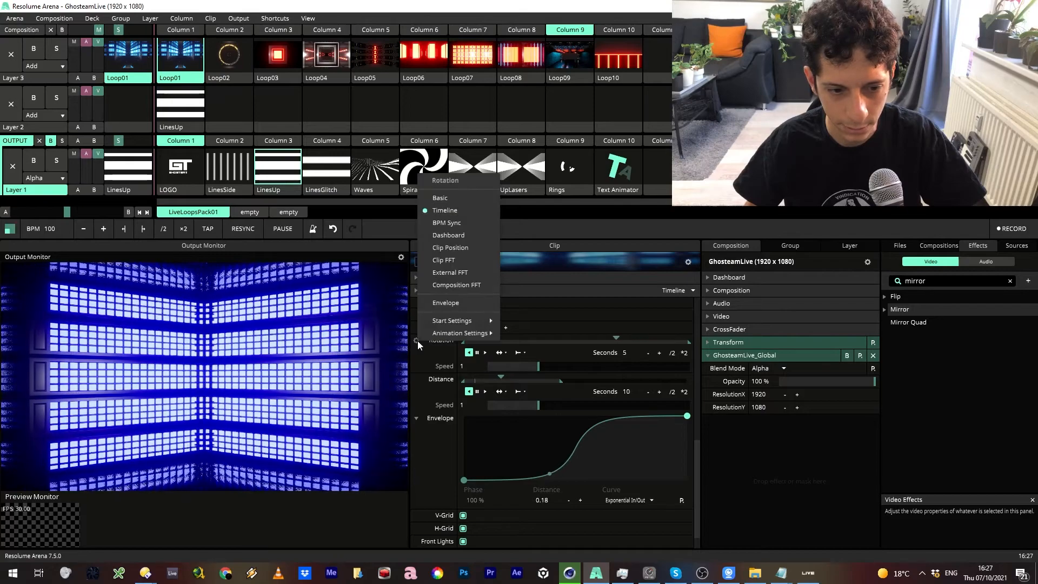
left_click_drag(688, 343, 512, 339)
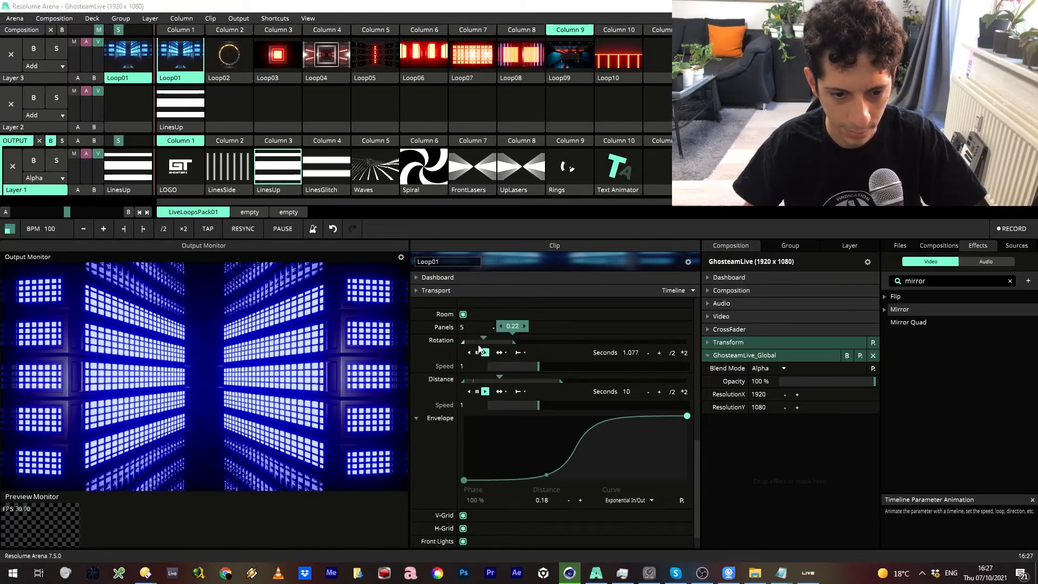
Step: Add a Sine In/Out envelope to Loop01's Rotation and widen the animated range to a duration of about 2 seconds
right_click(432, 339)
left_click(439, 298)
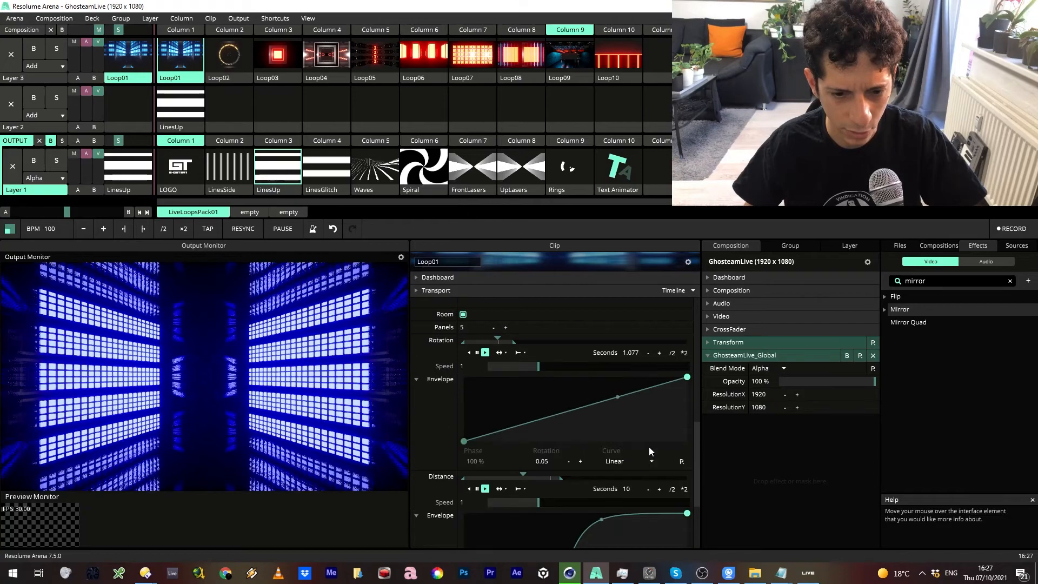
left_click(632, 462)
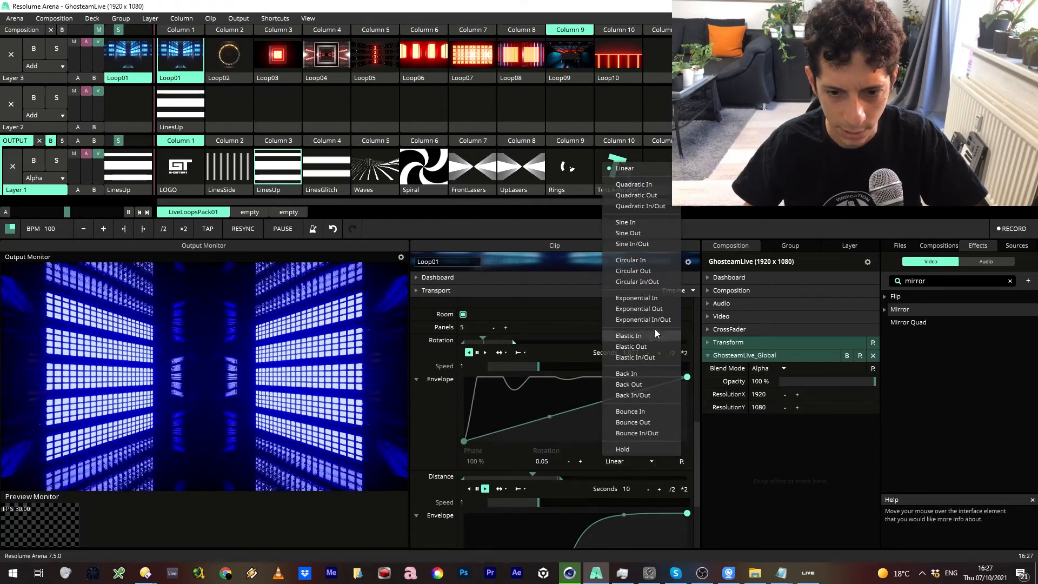
left_click(643, 242)
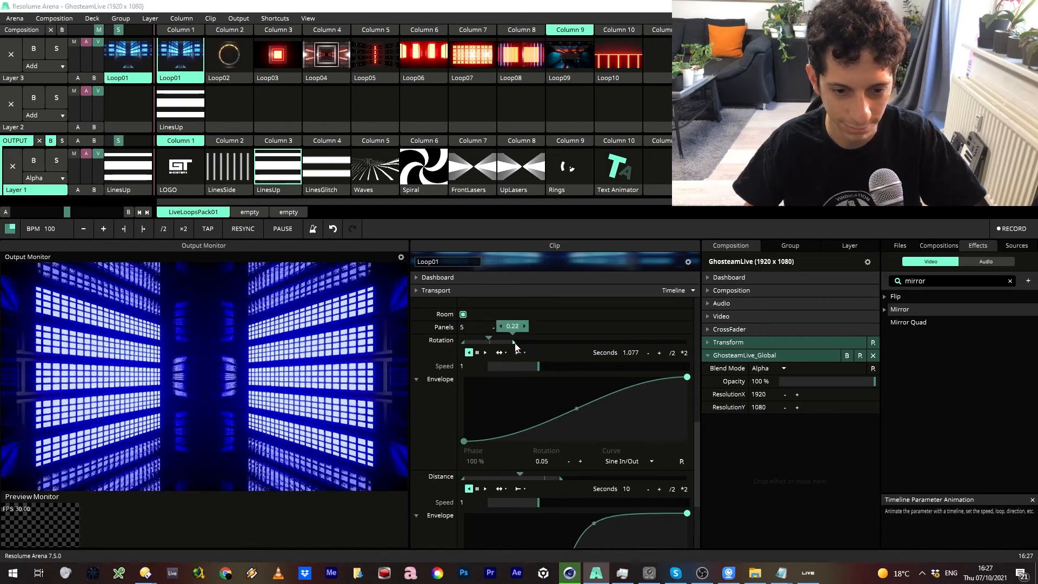
left_click_drag(515, 342, 559, 342)
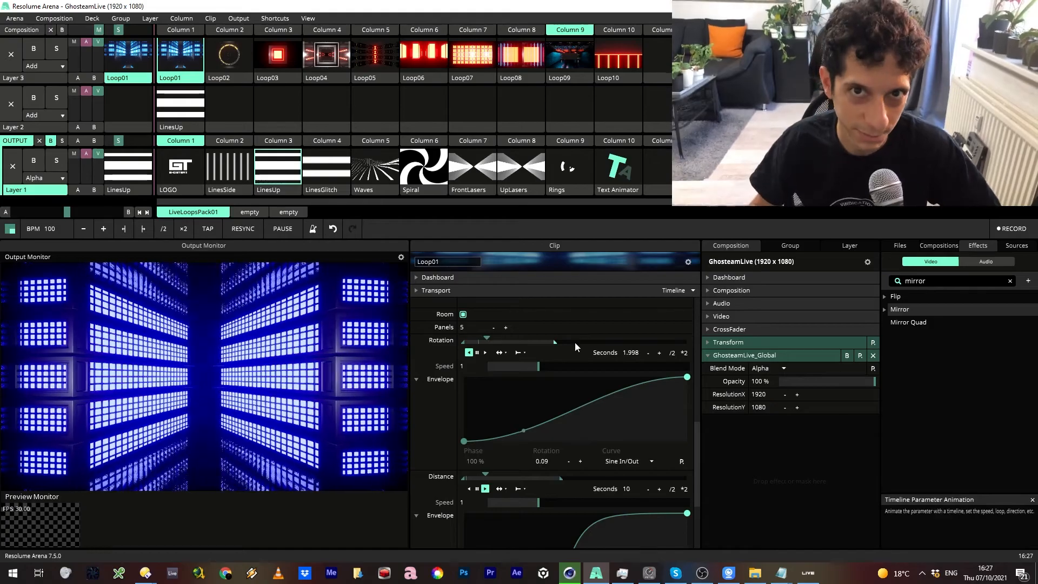
mouse_move(590, 580)
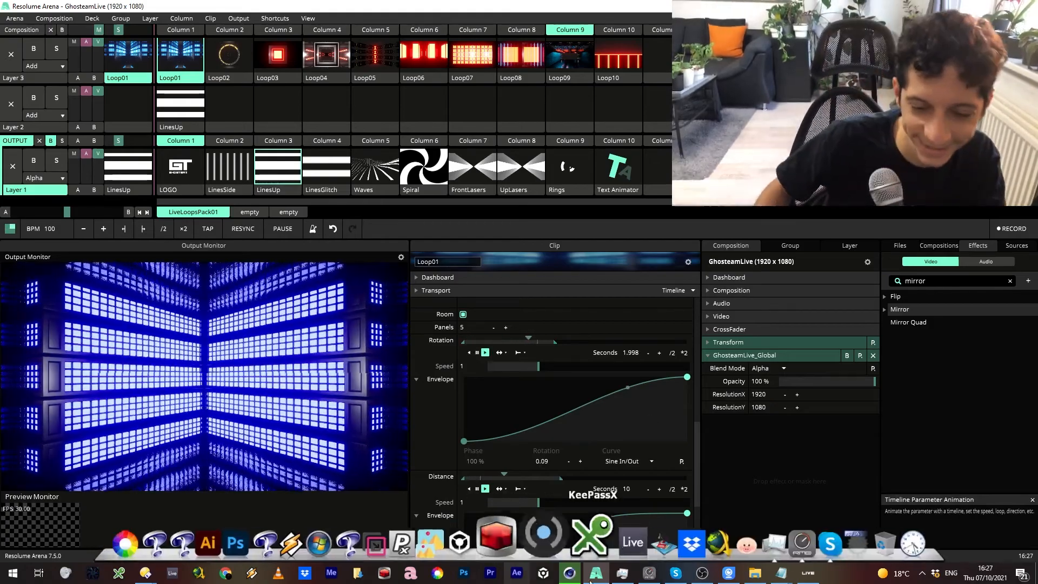